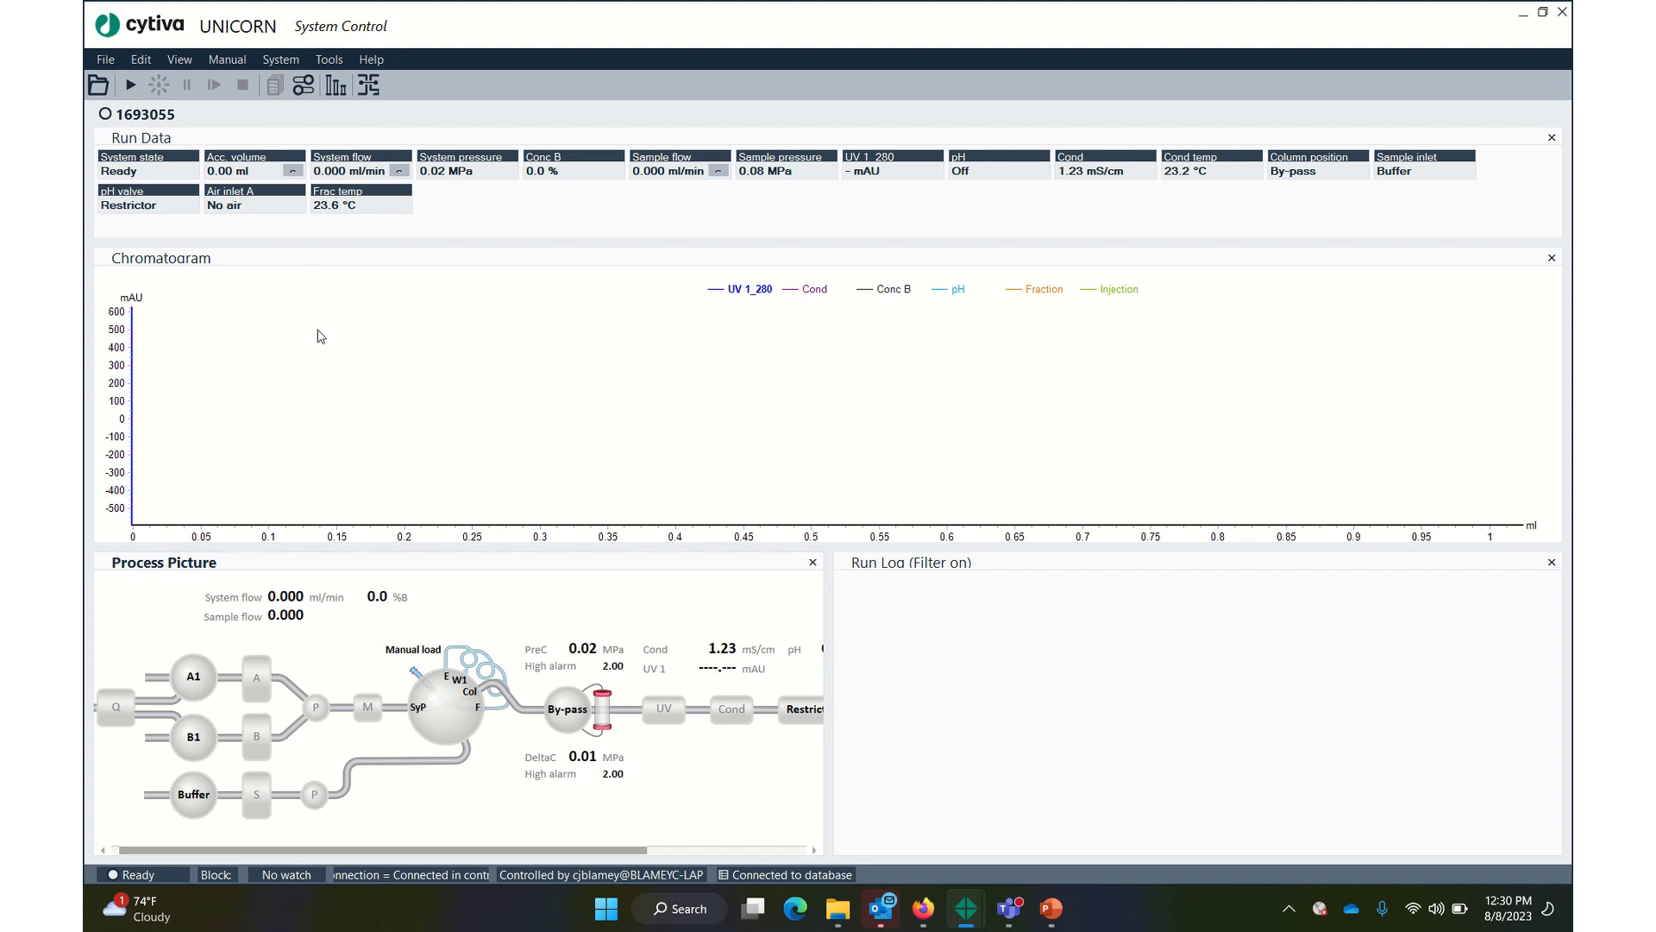
# Step: Start a manual run by executing a System flow instruction with a flow rate of 1 ml/min
pyautogui.click(229, 60)
pyautogui.click(287, 79)
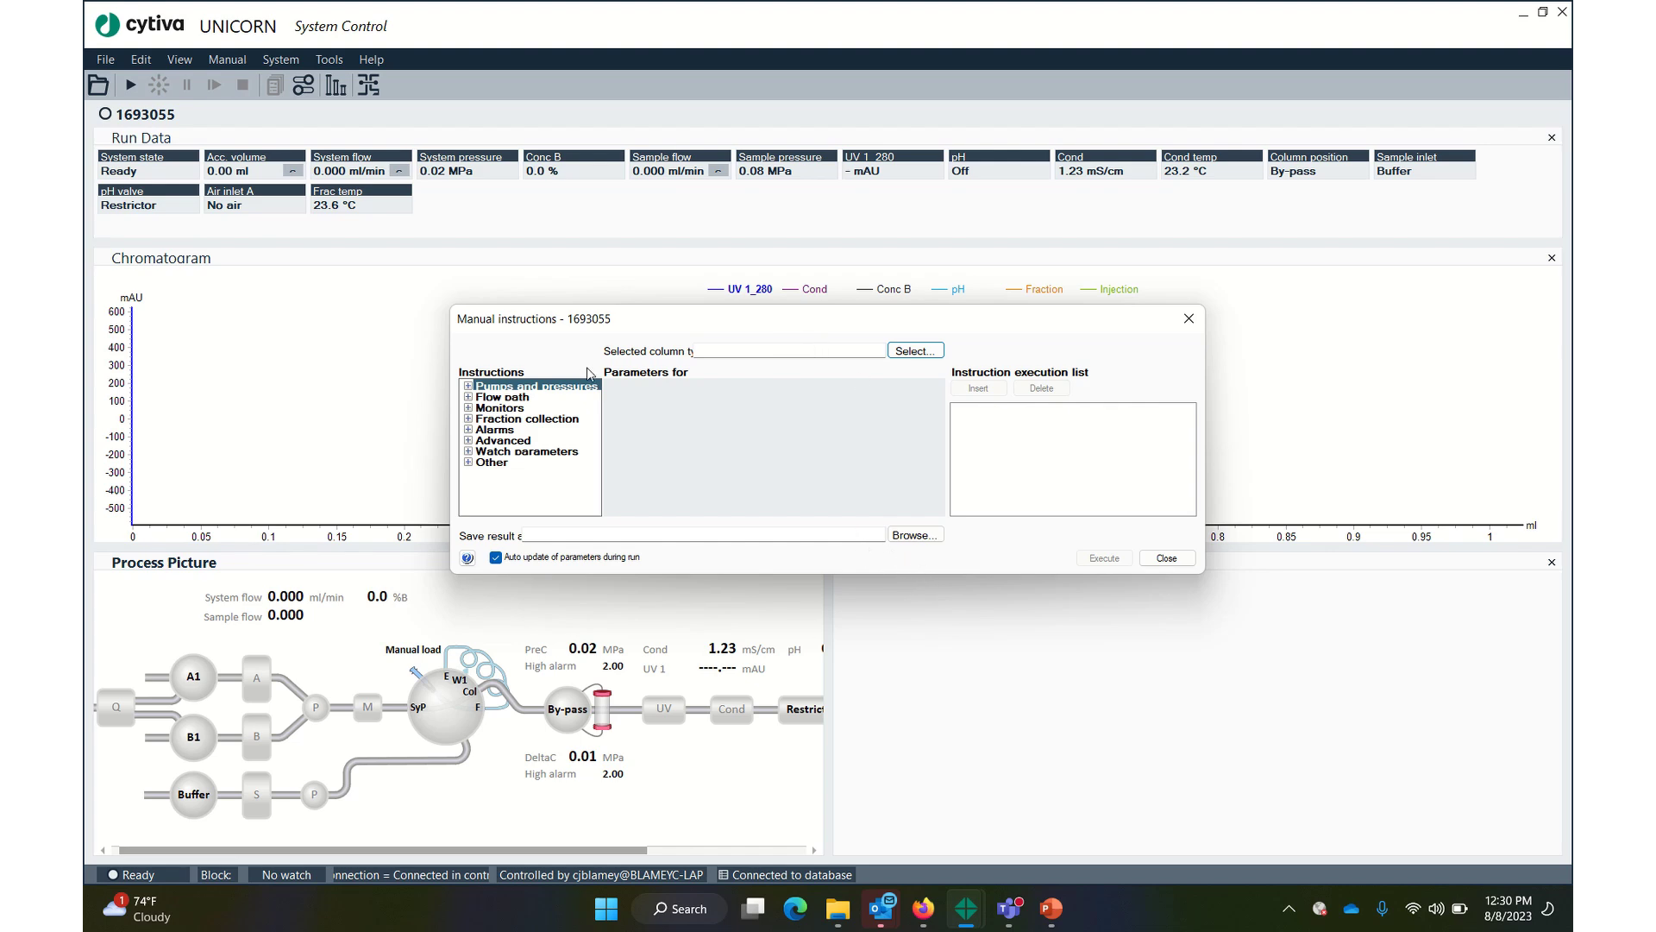
pyautogui.click(468, 388)
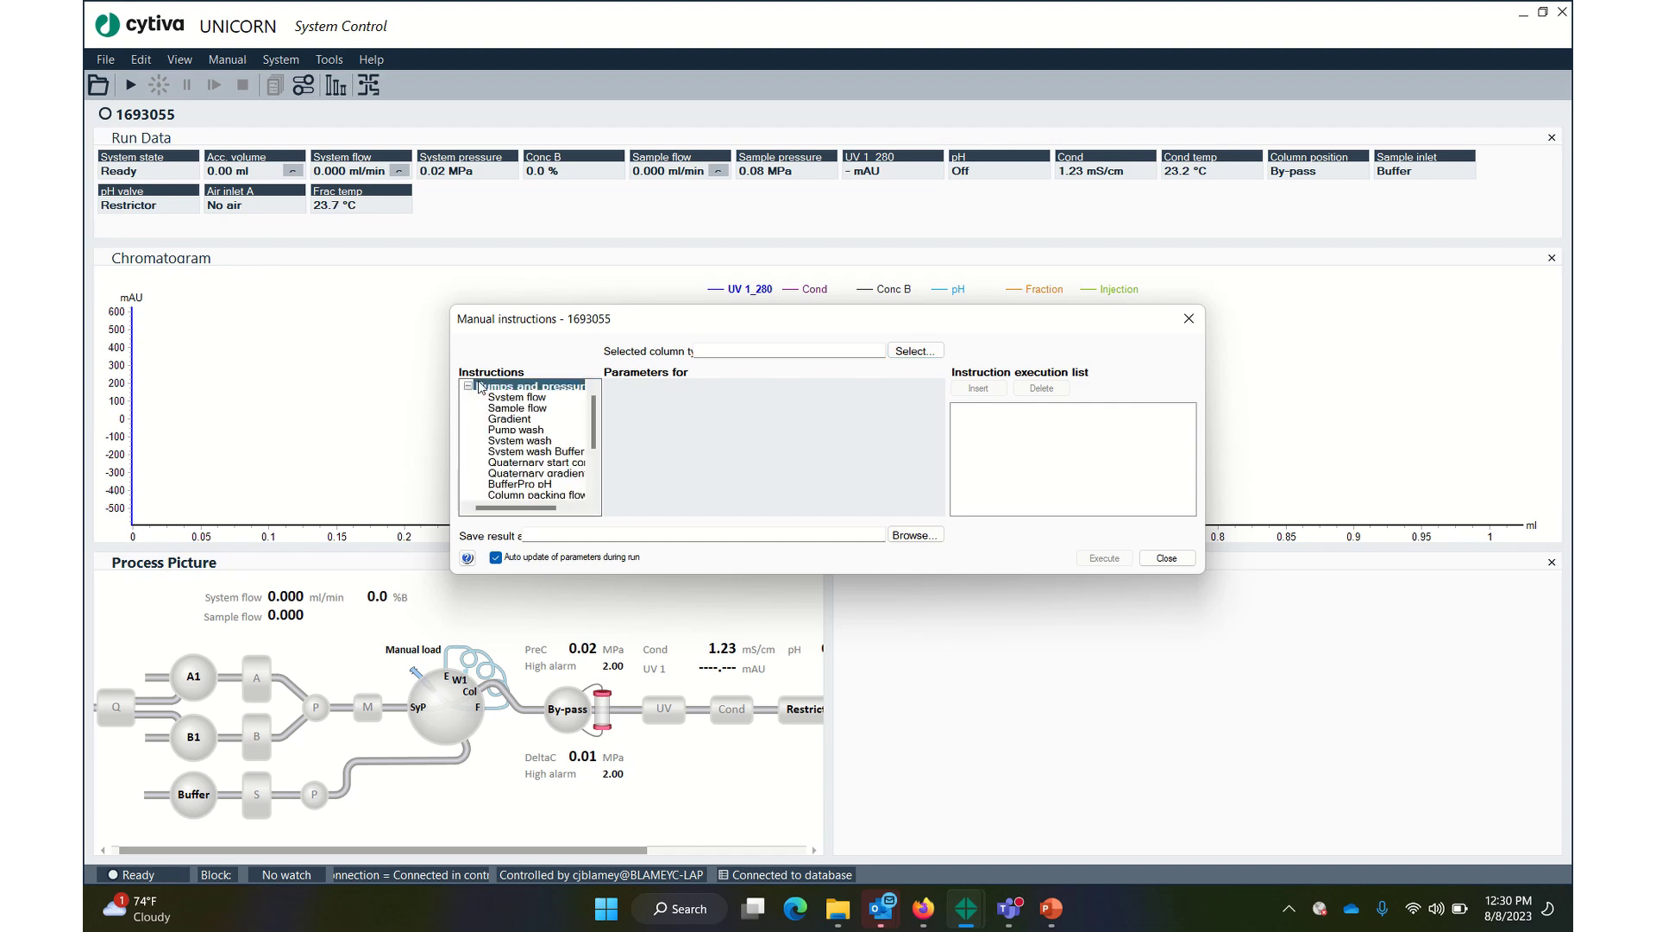
pyautogui.click(521, 398)
pyautogui.click(702, 405)
pyautogui.write('1')
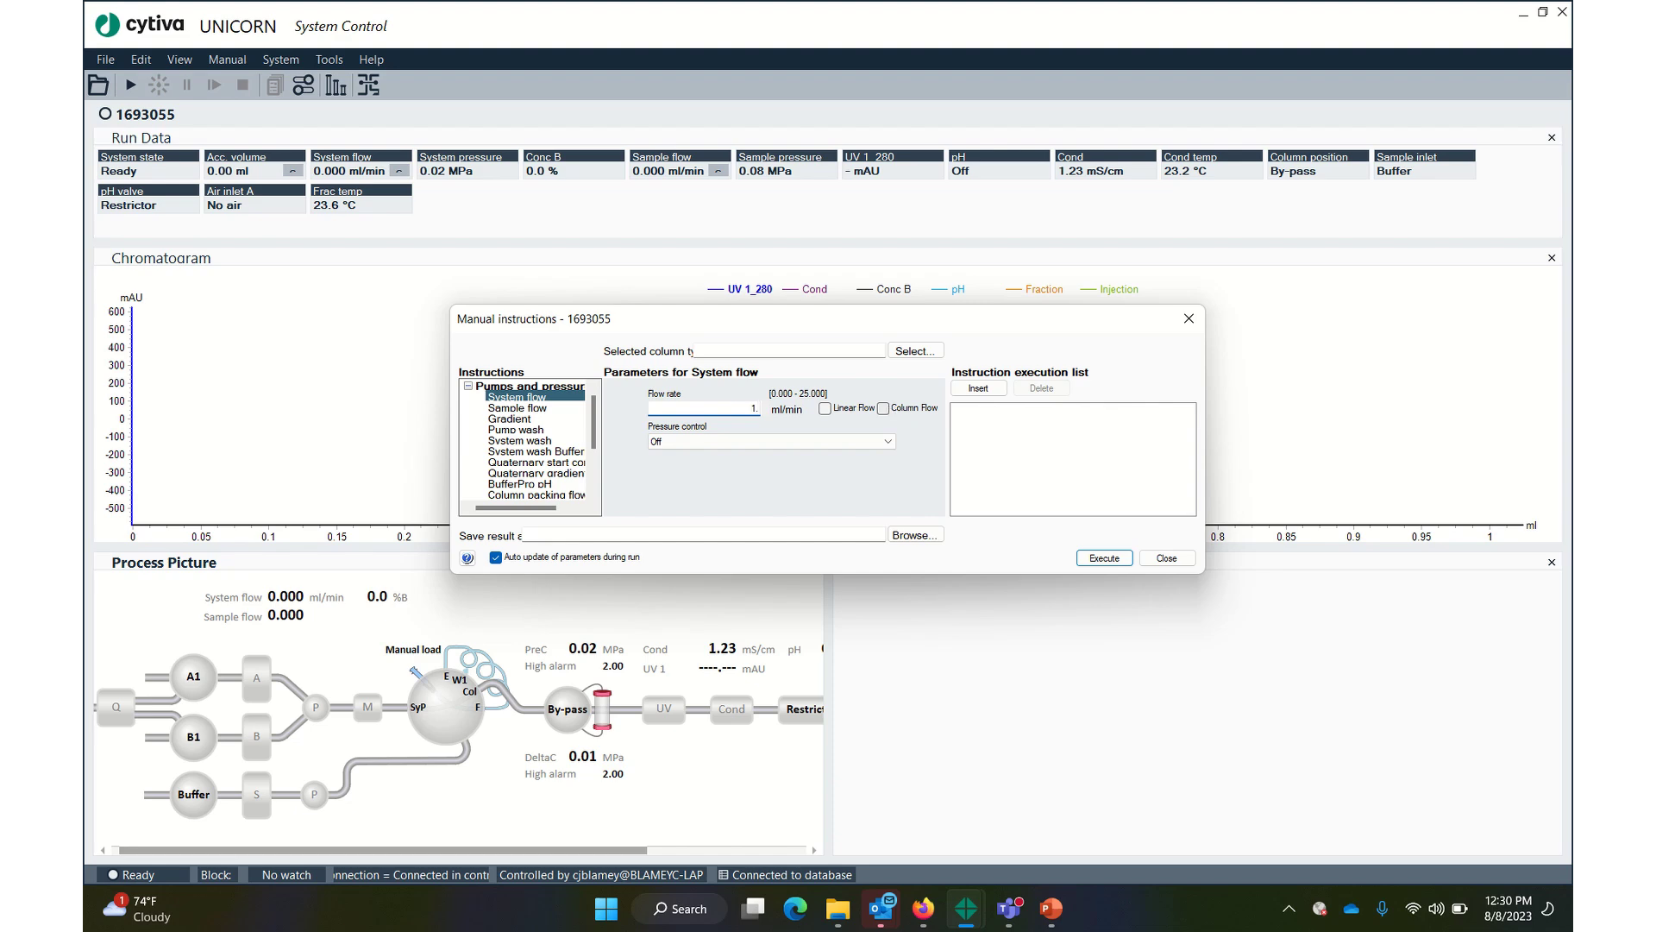
pyautogui.click(1091, 559)
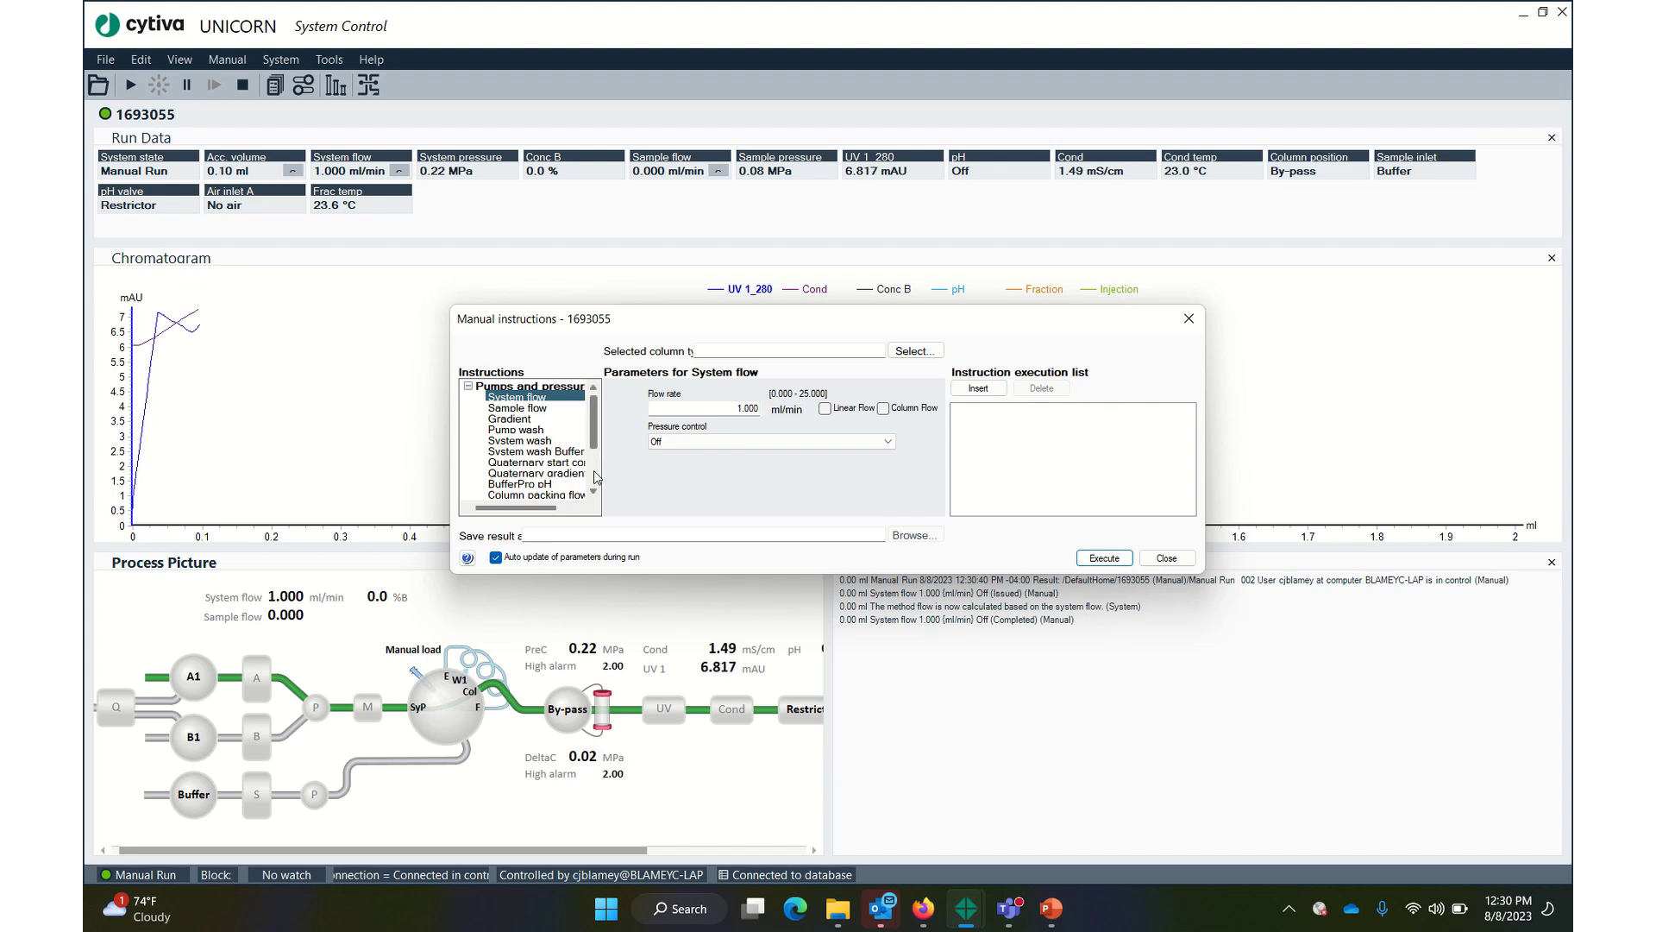
pyautogui.scroll(-5, 595, 477)
pyautogui.click(473, 435)
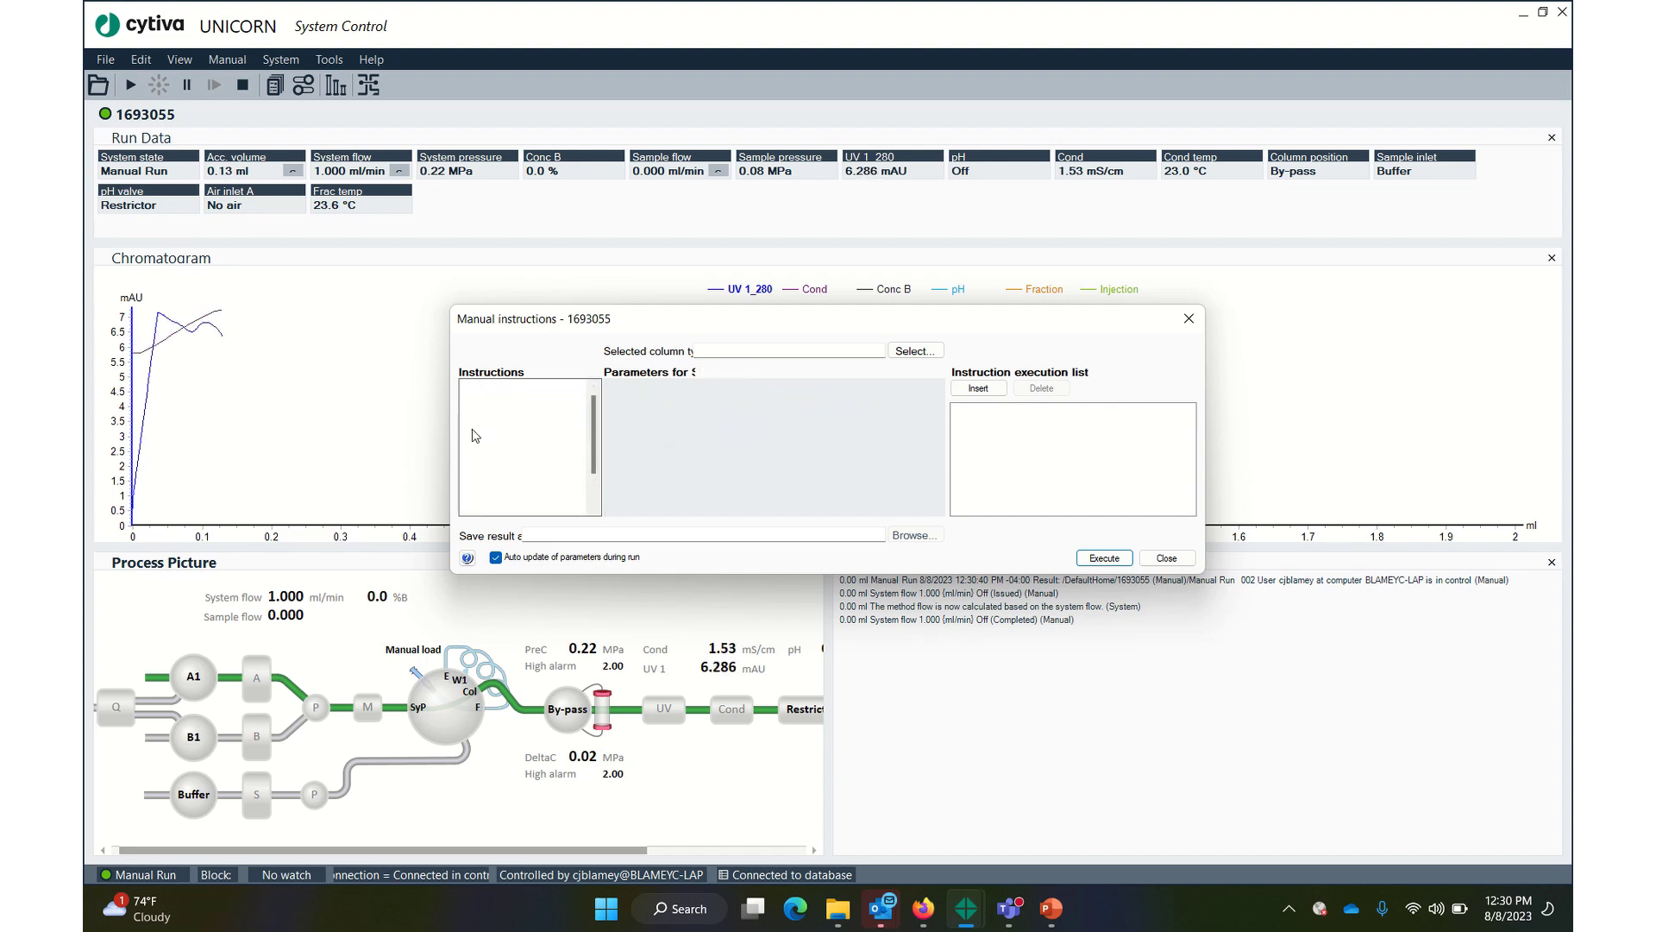
pyautogui.click(528, 419)
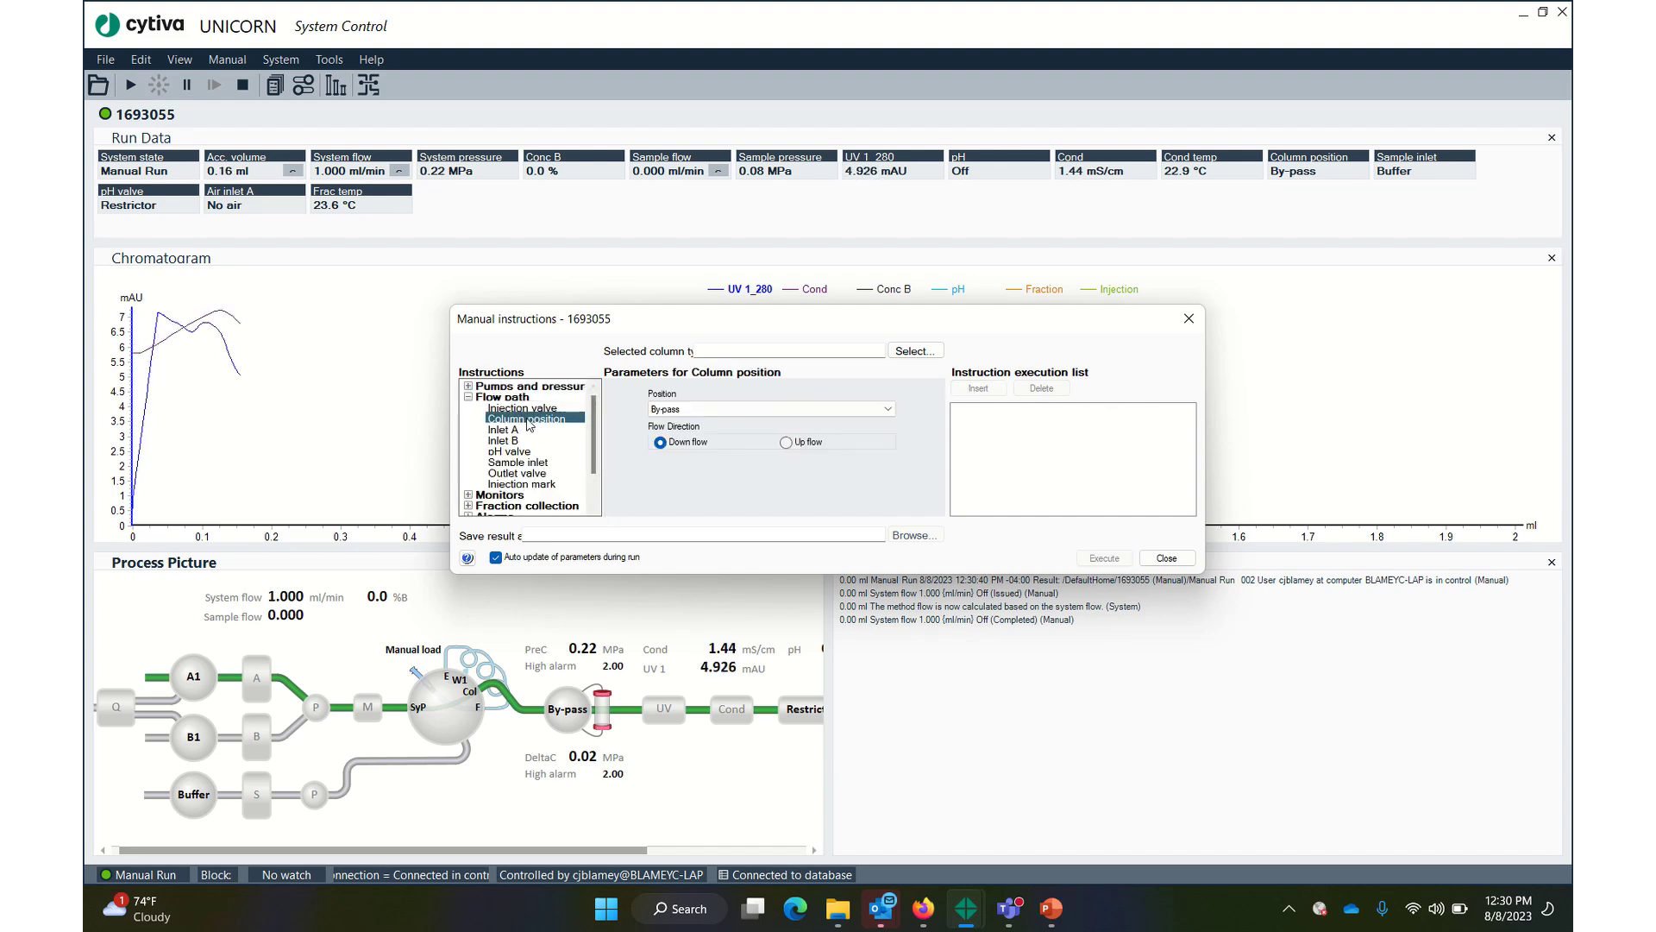
pyautogui.click(710, 409)
pyautogui.click(717, 432)
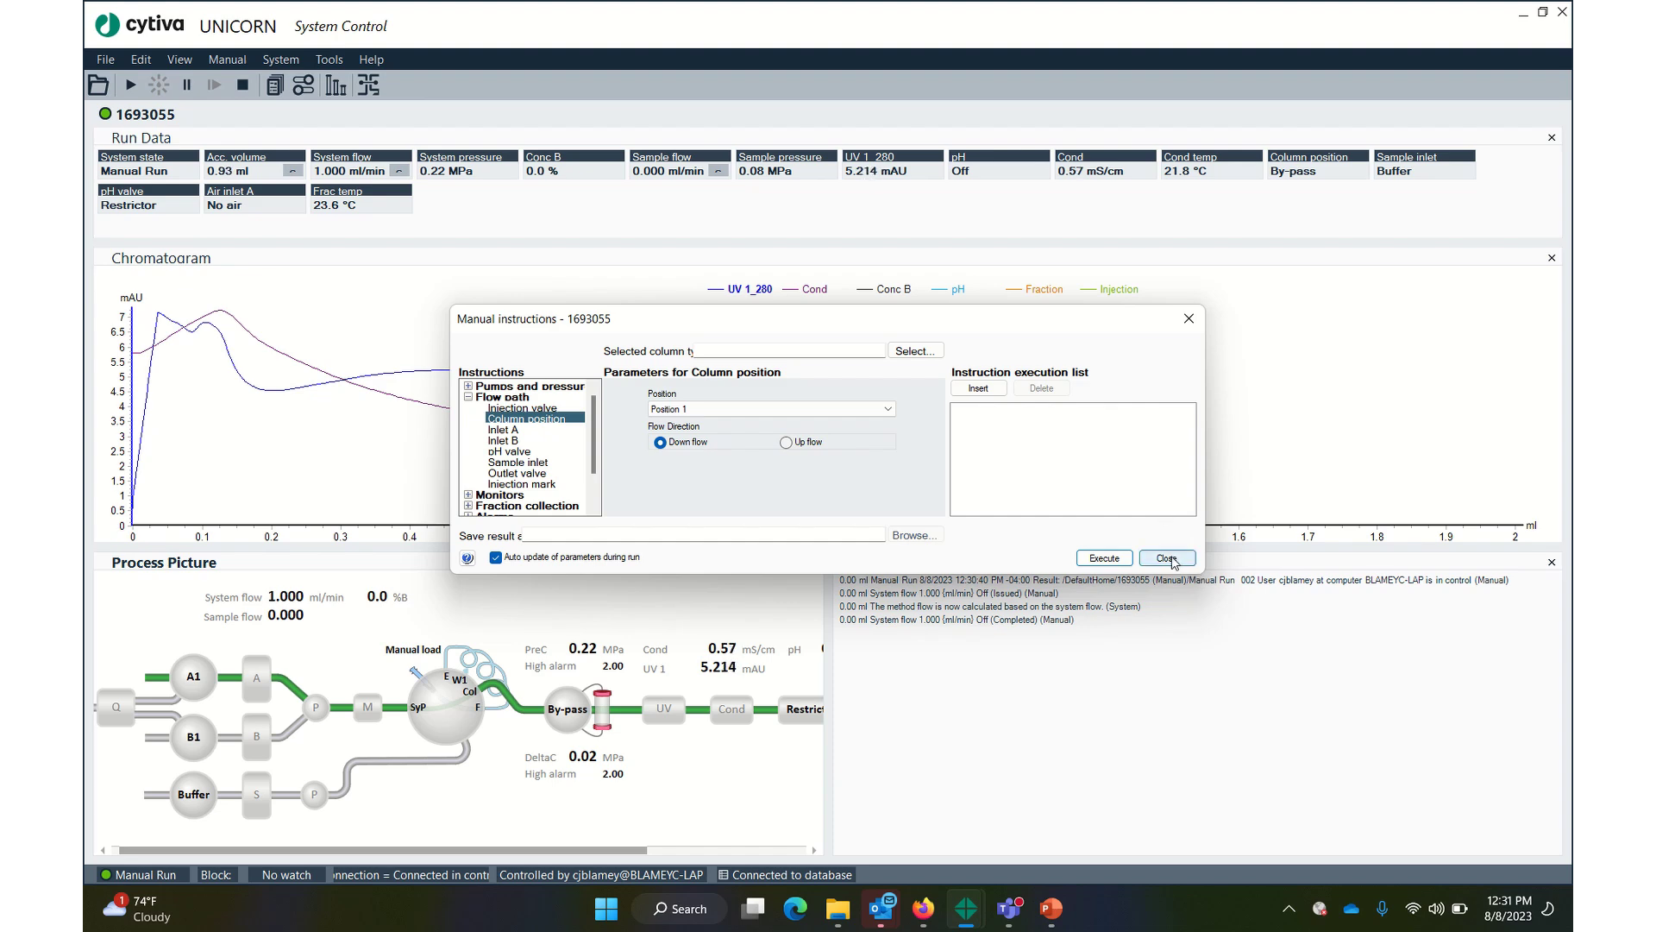
pyautogui.click(1167, 558)
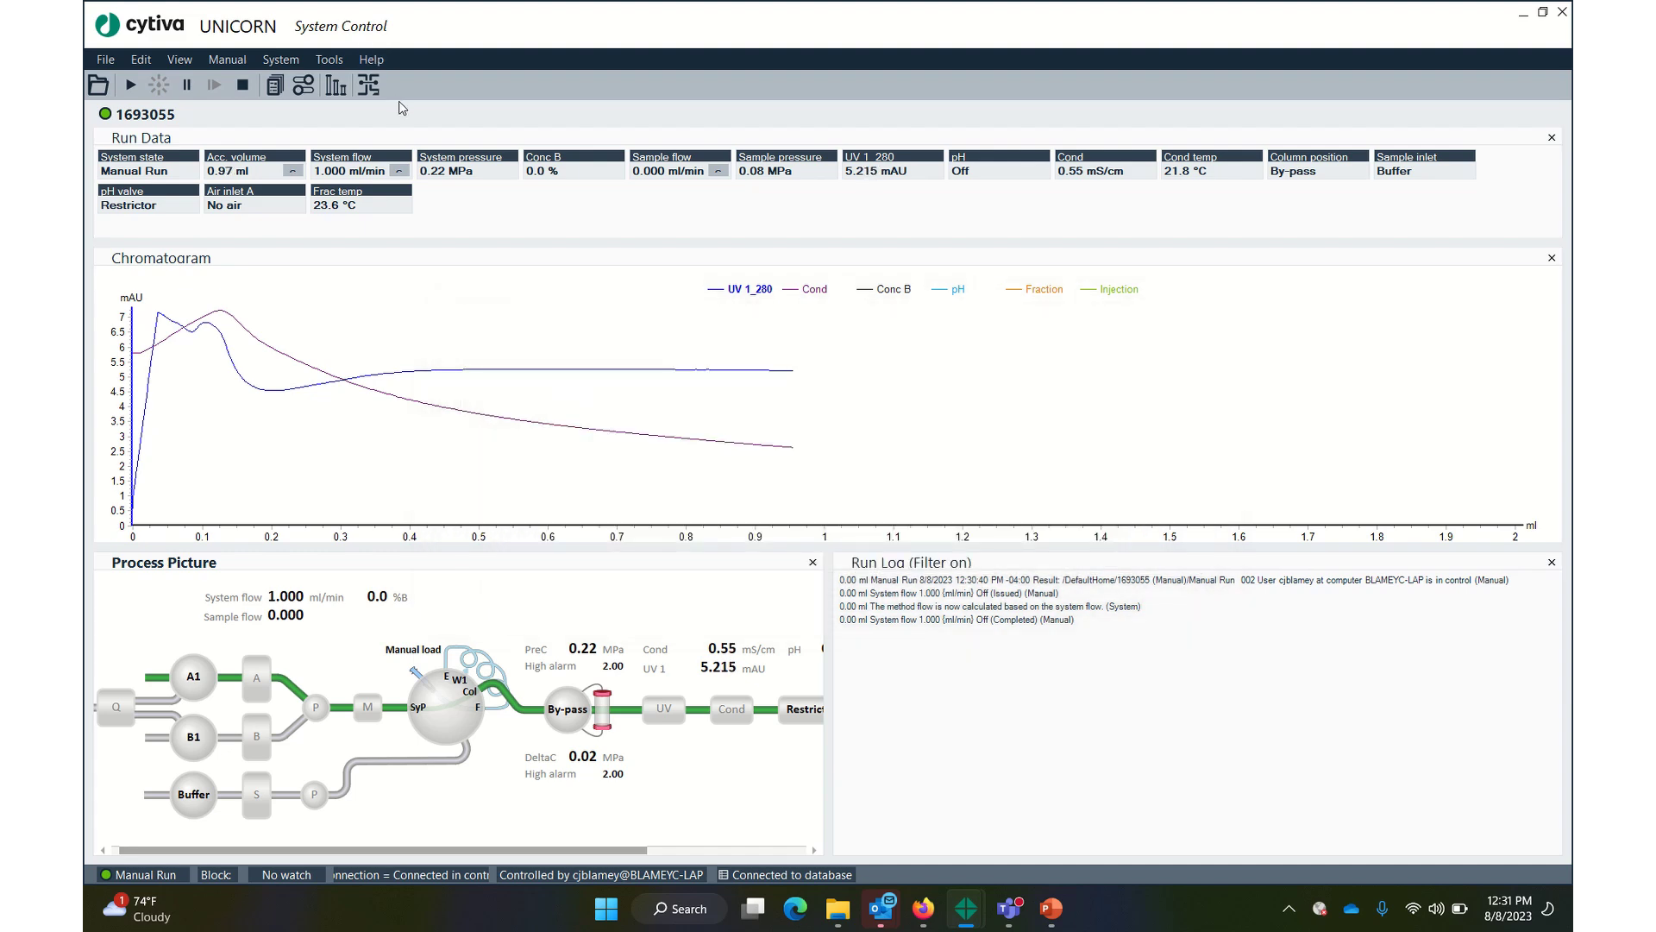
# Step: End the manual run and disconnect from system 1693055
pyautogui.click(245, 84)
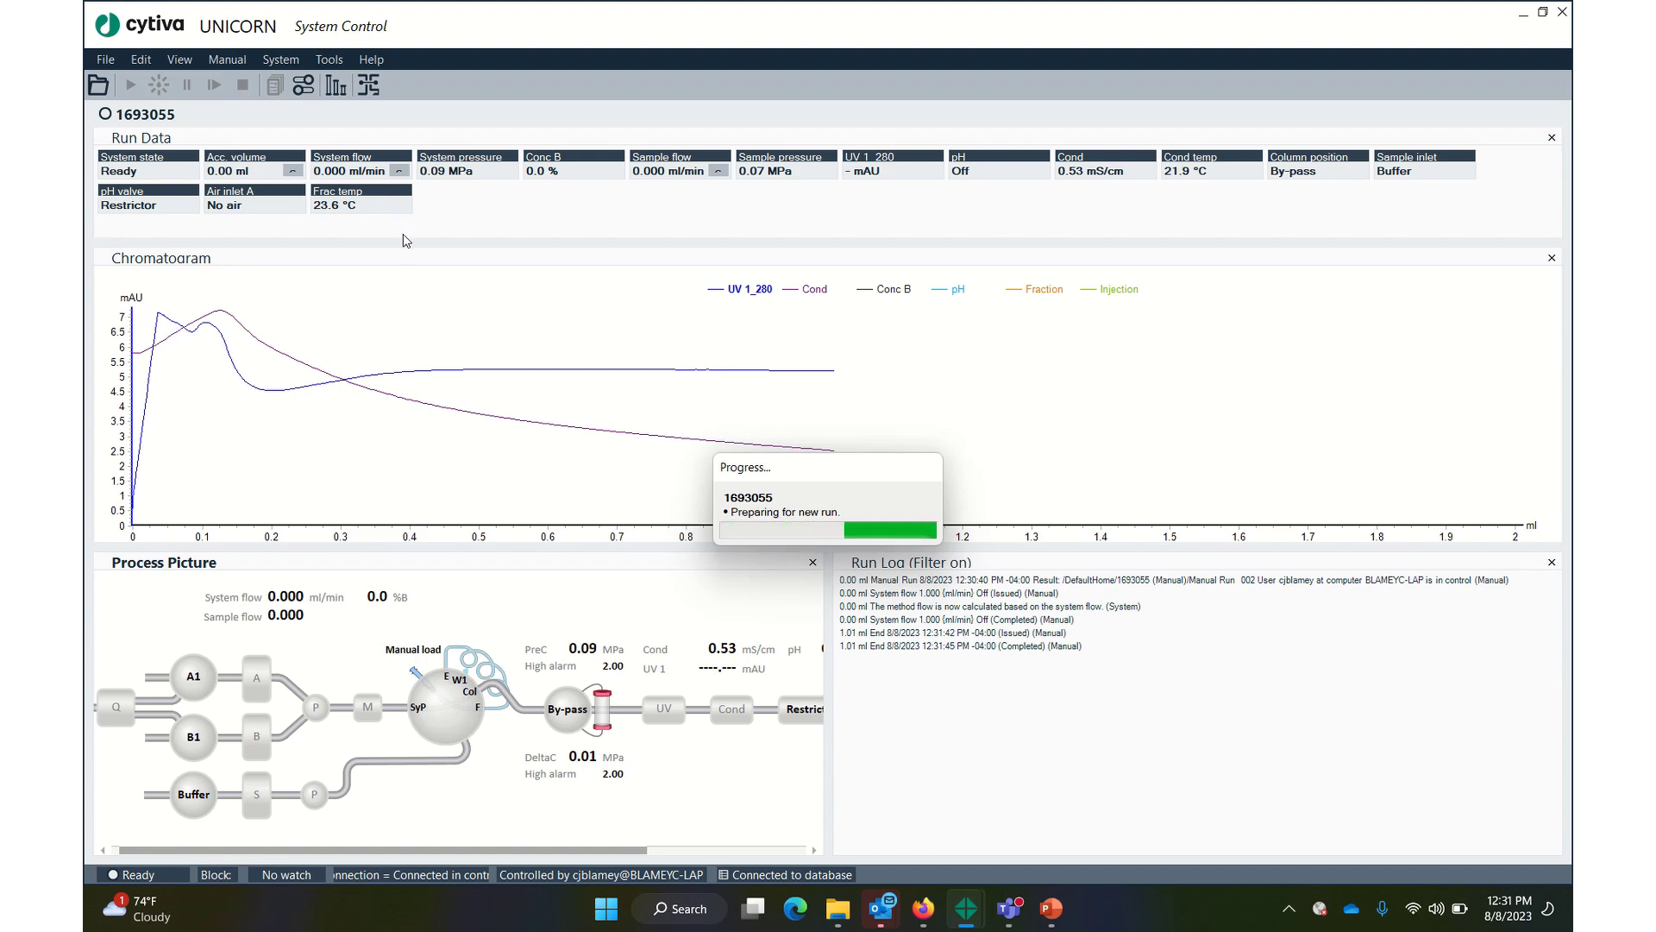
pyautogui.click(374, 82)
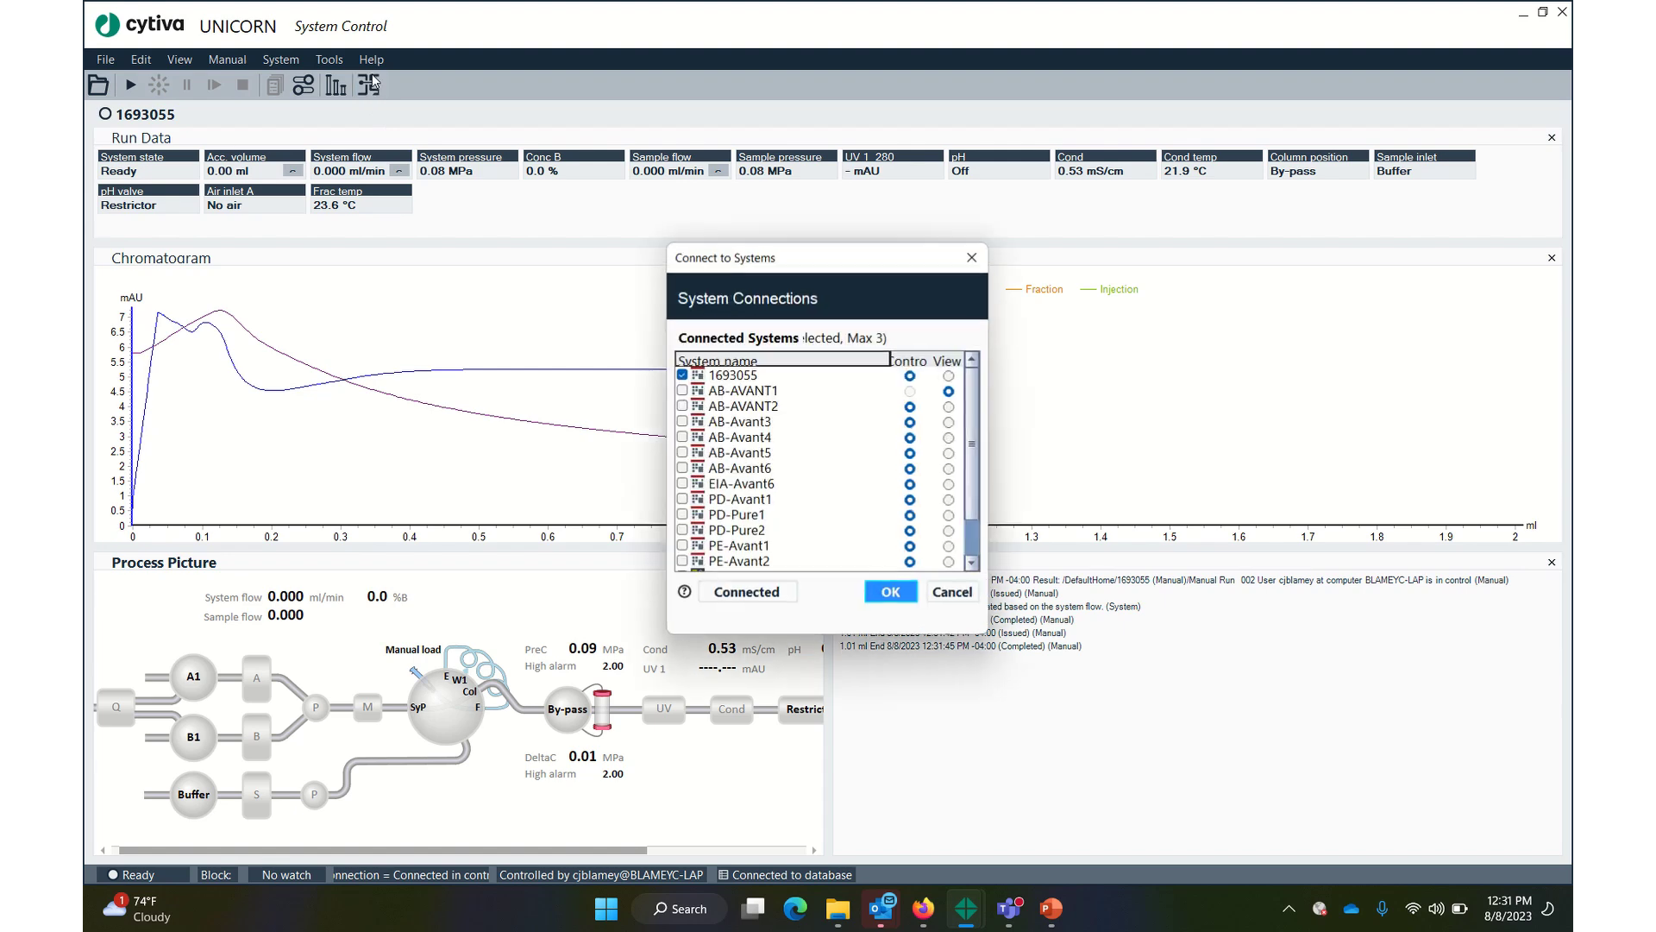
pyautogui.click(891, 592)
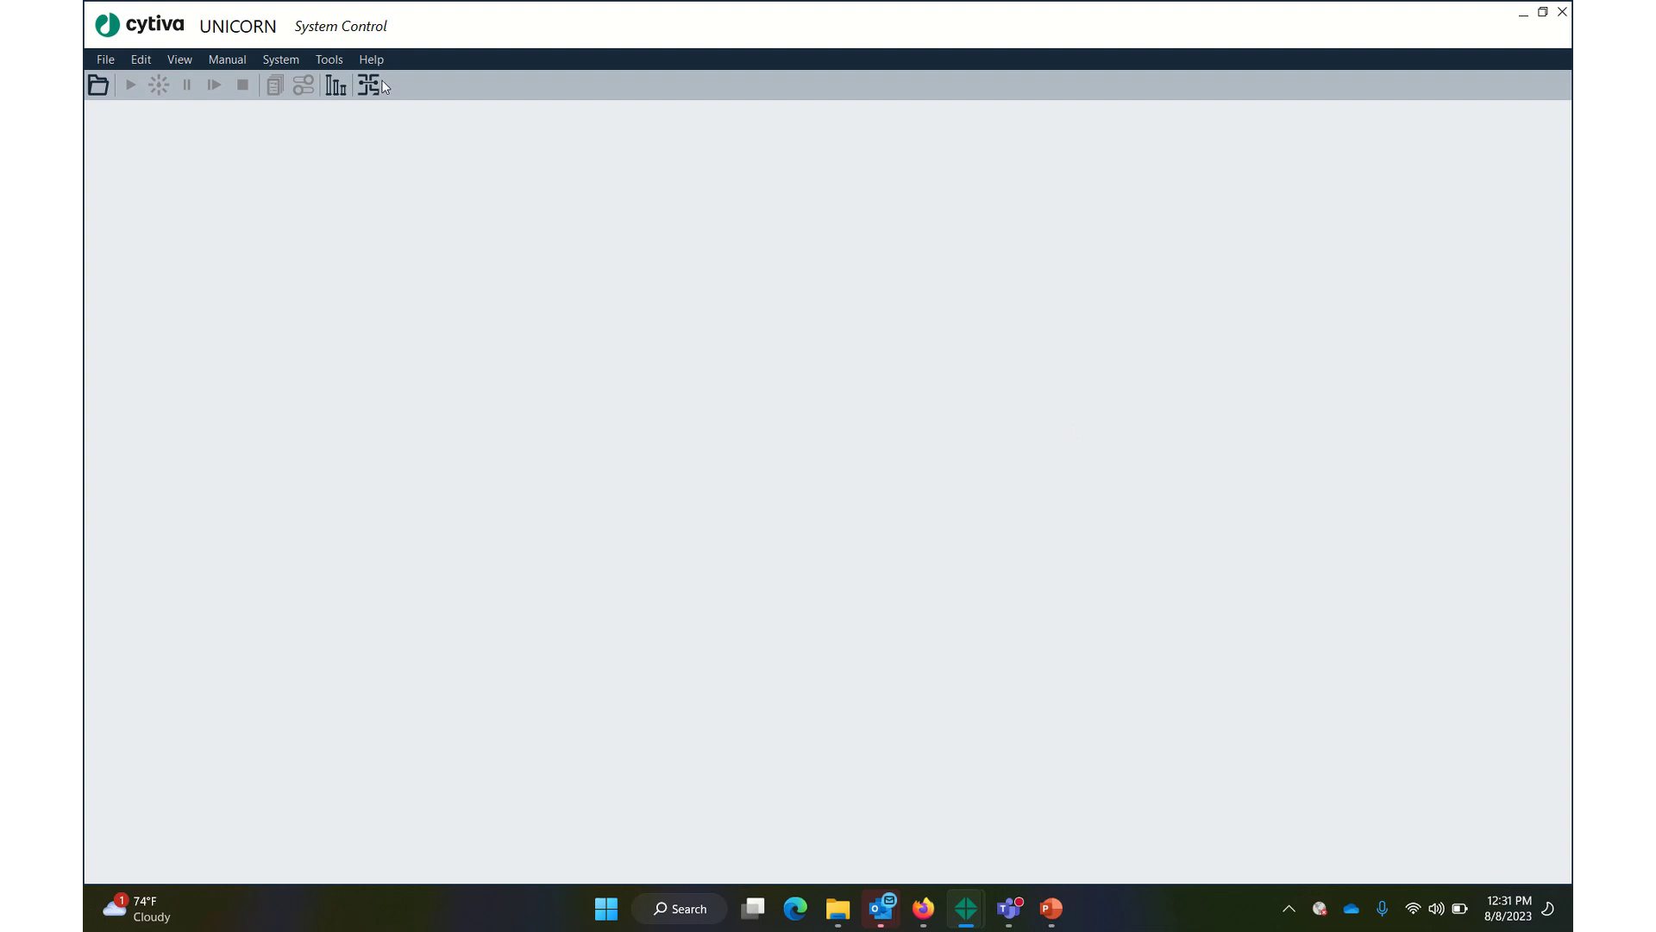
# Step: Reconnect to system 1693055 in control mode
pyautogui.click(379, 83)
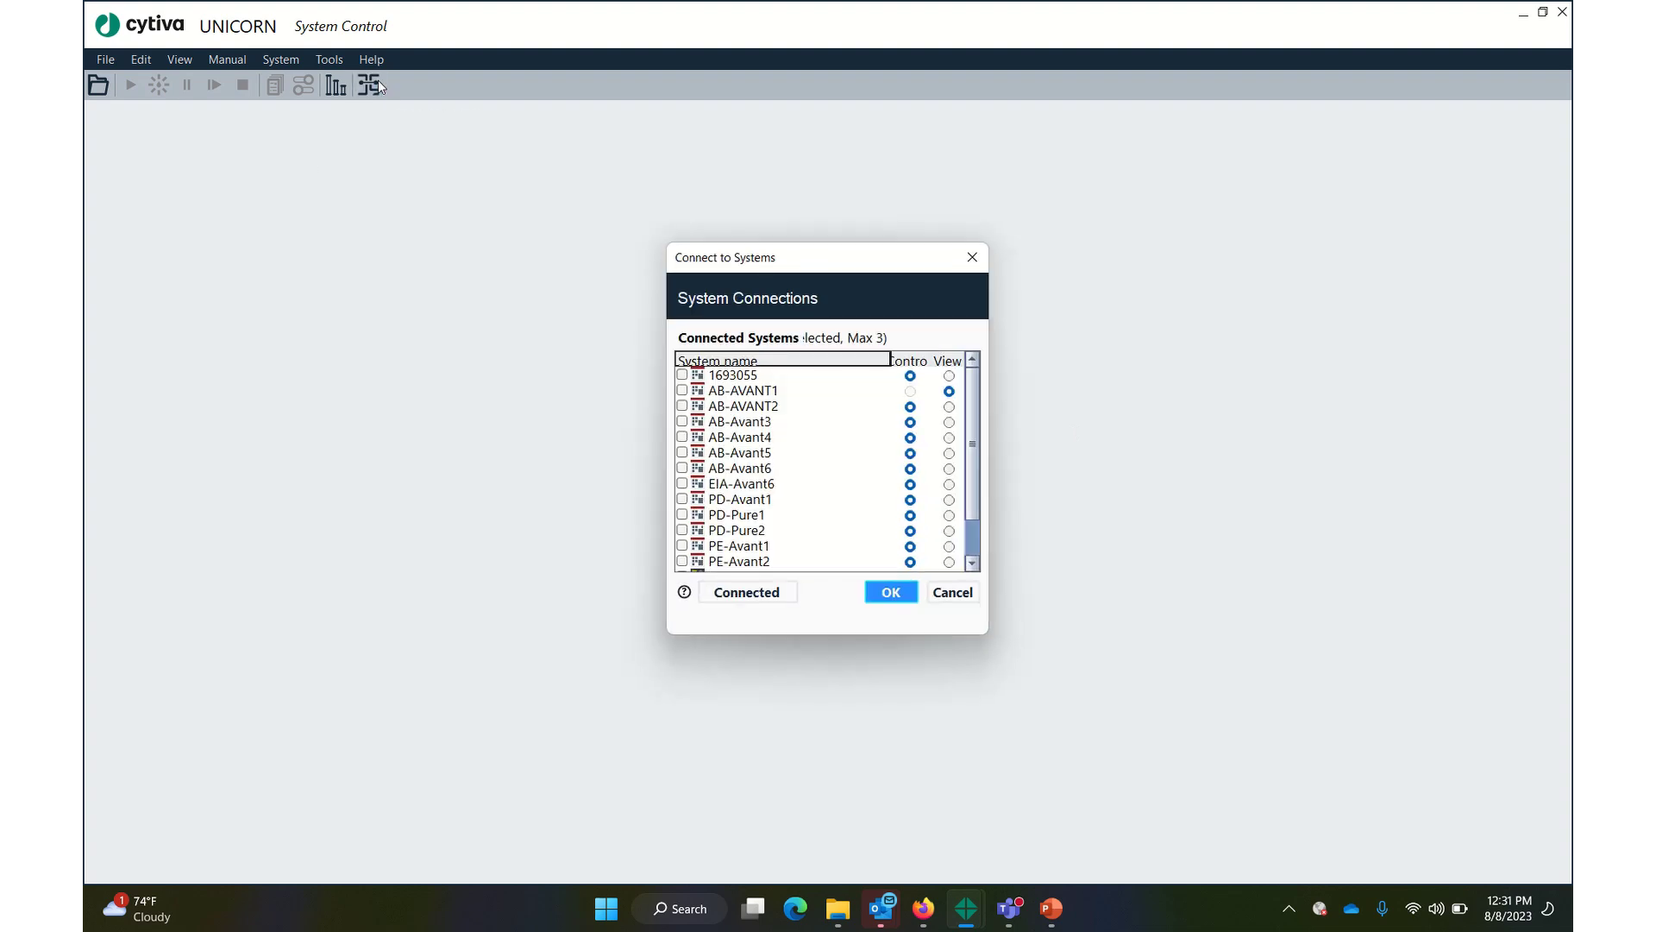
pyautogui.click(682, 376)
pyautogui.click(890, 592)
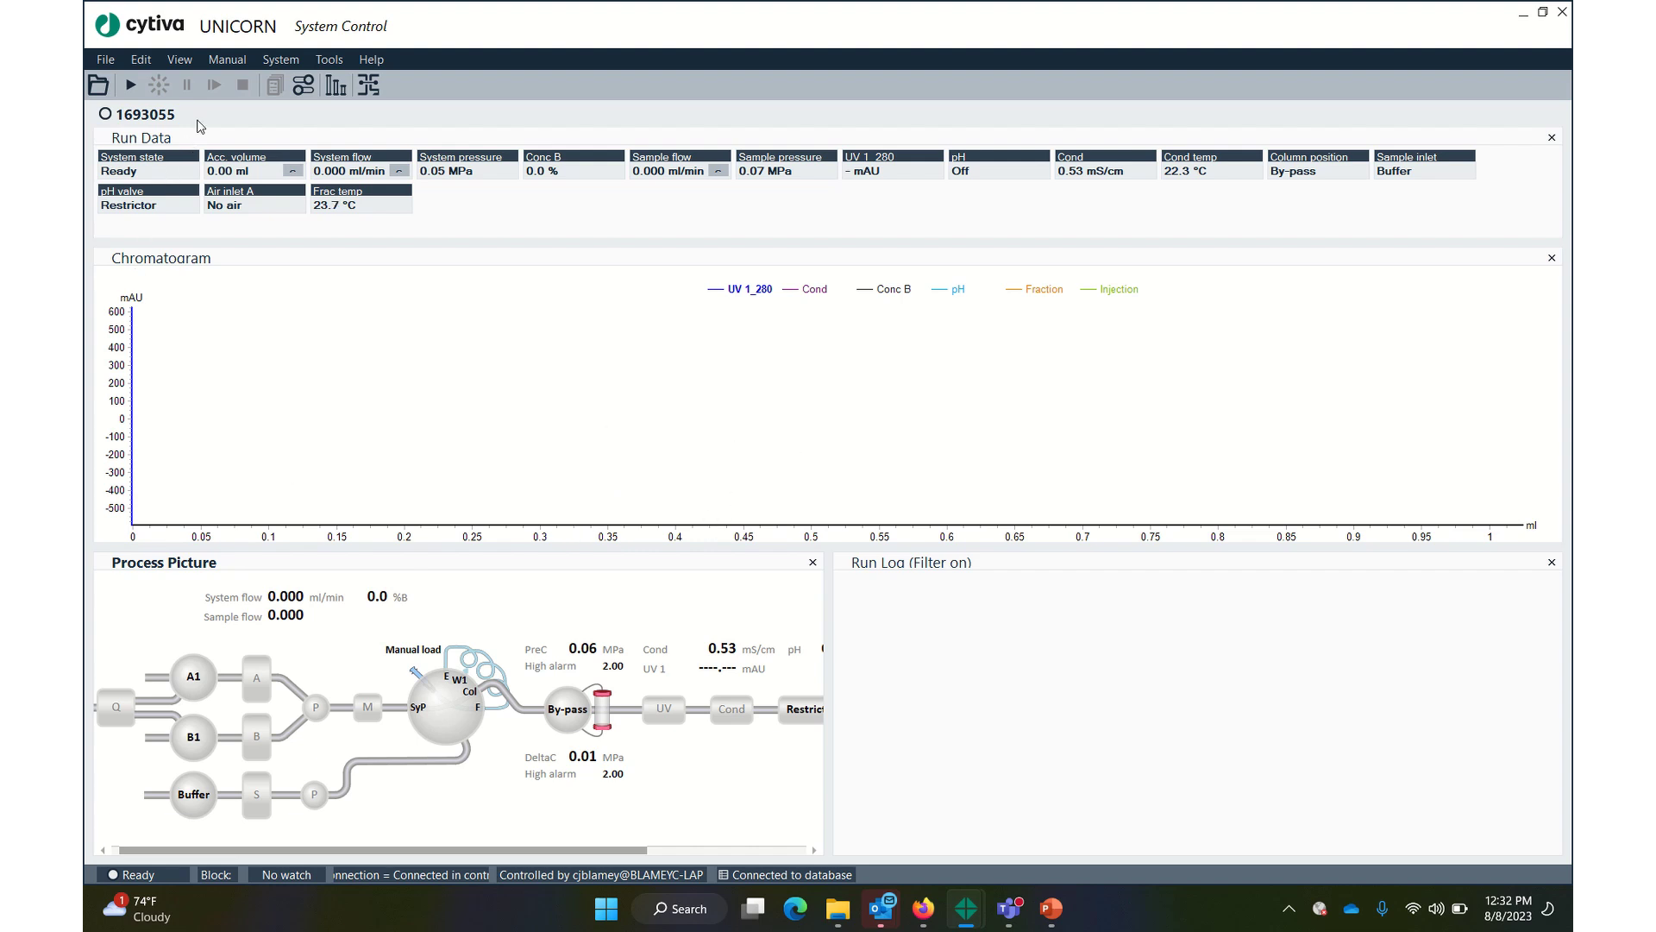
# Step: Start a new manual run on the reconnected system with the System flow set to 1.0 ml/min
pyautogui.click(228, 60)
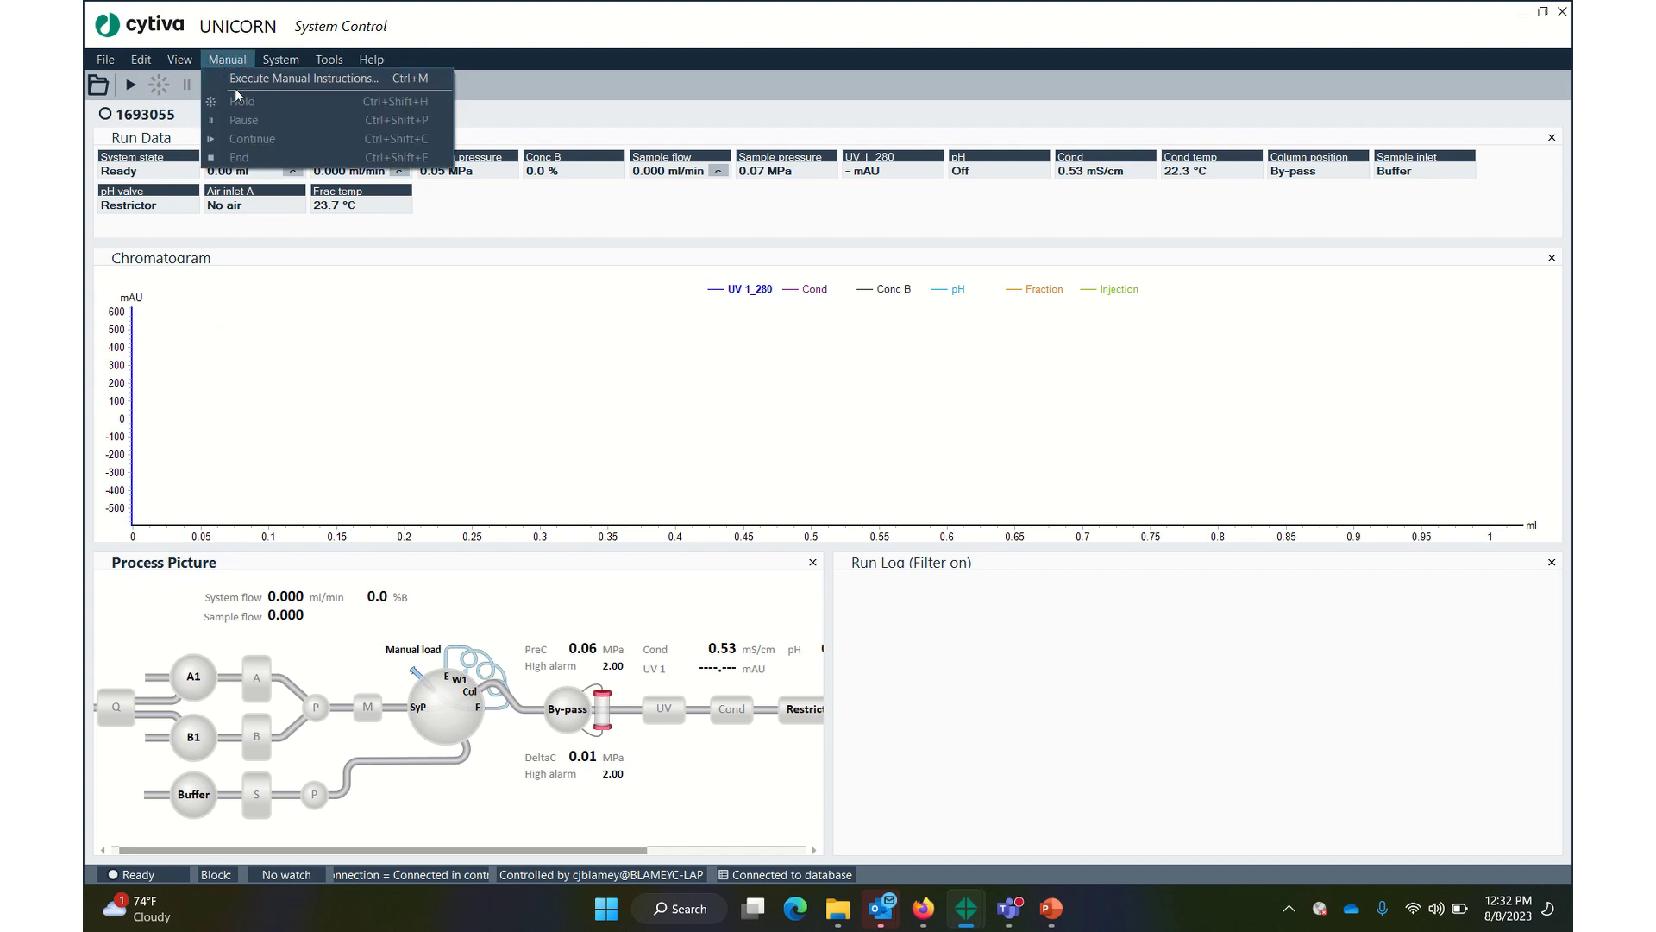
pyautogui.click(269, 79)
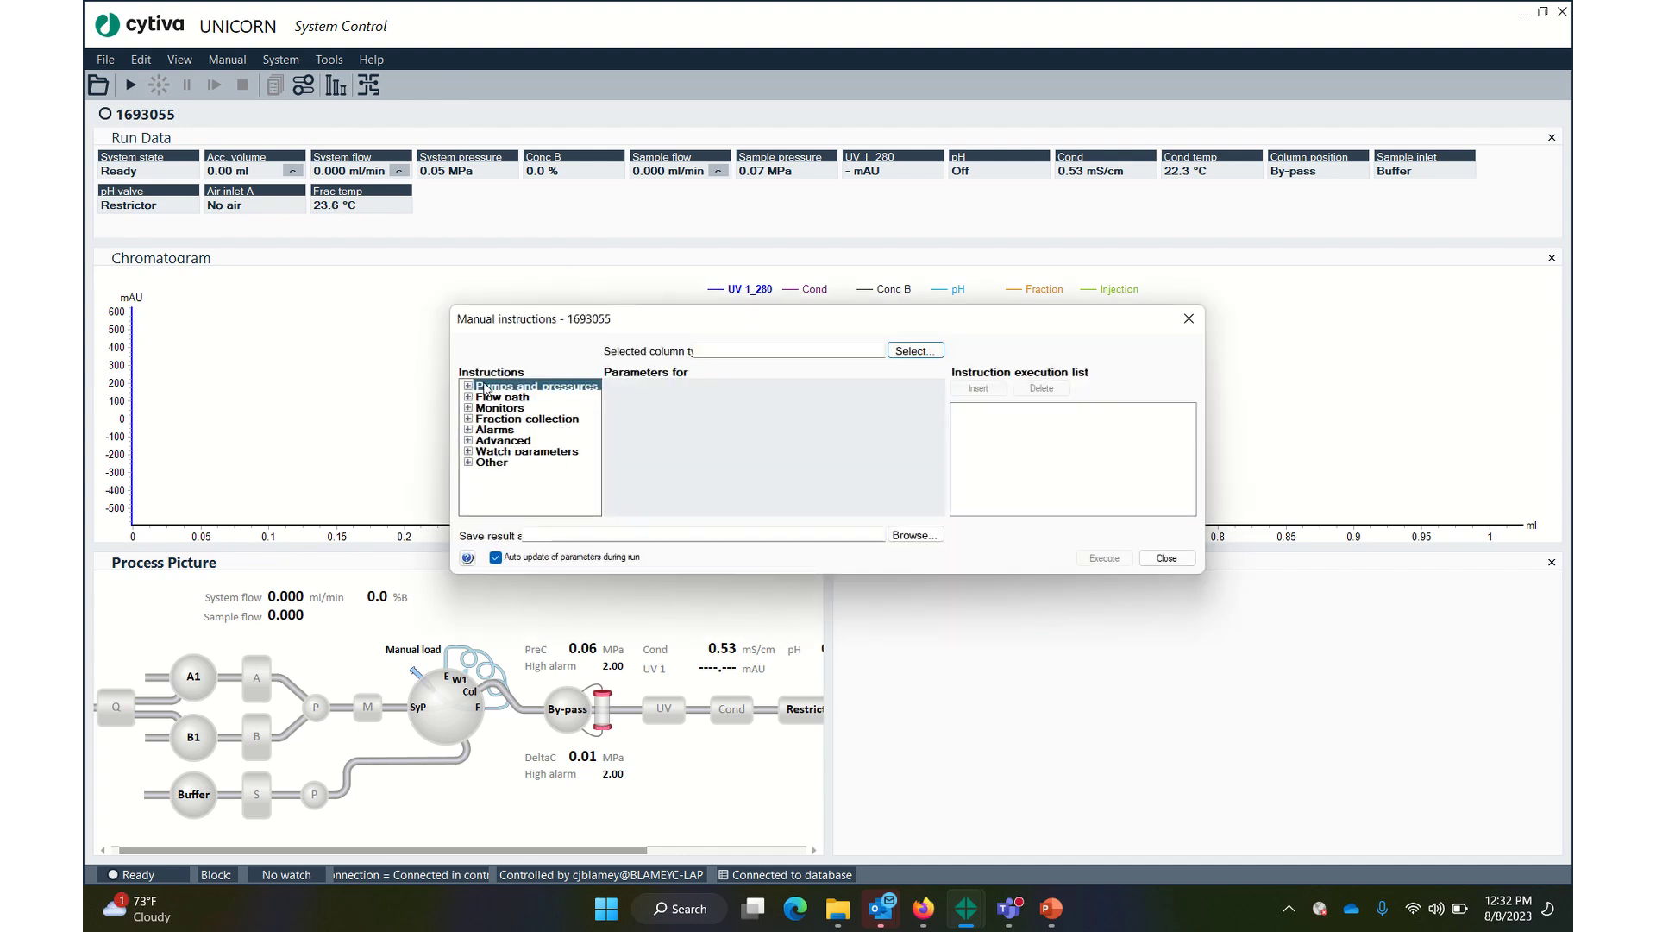
pyautogui.click(467, 386)
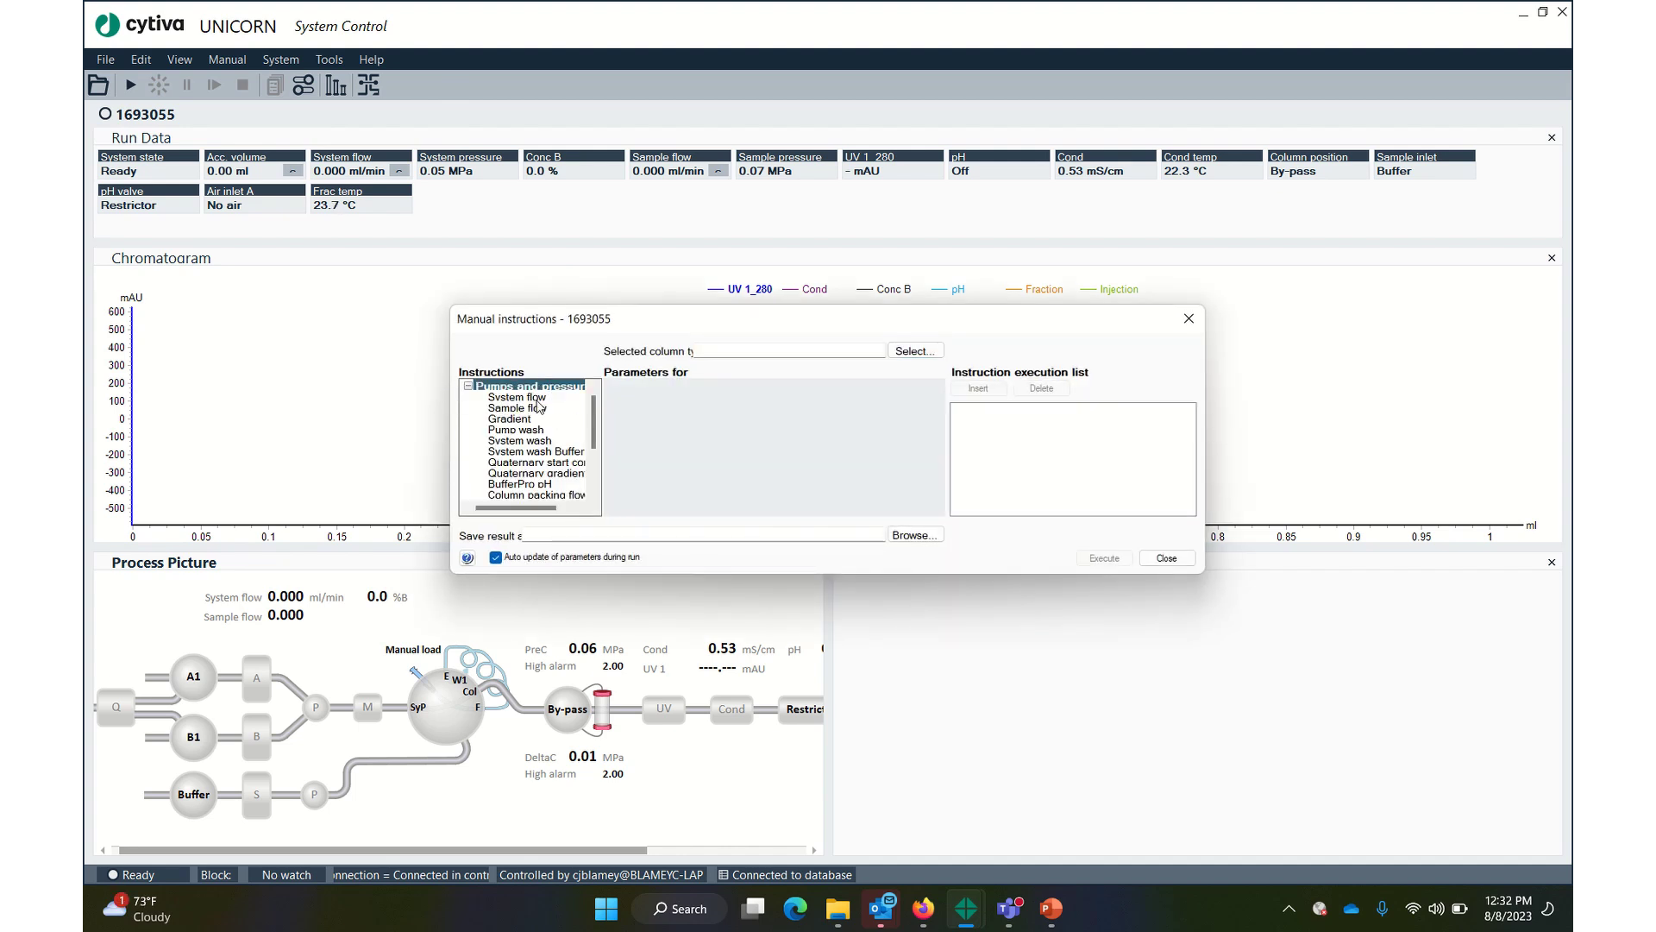
pyautogui.click(508, 399)
pyautogui.click(707, 407)
pyautogui.write('1.')
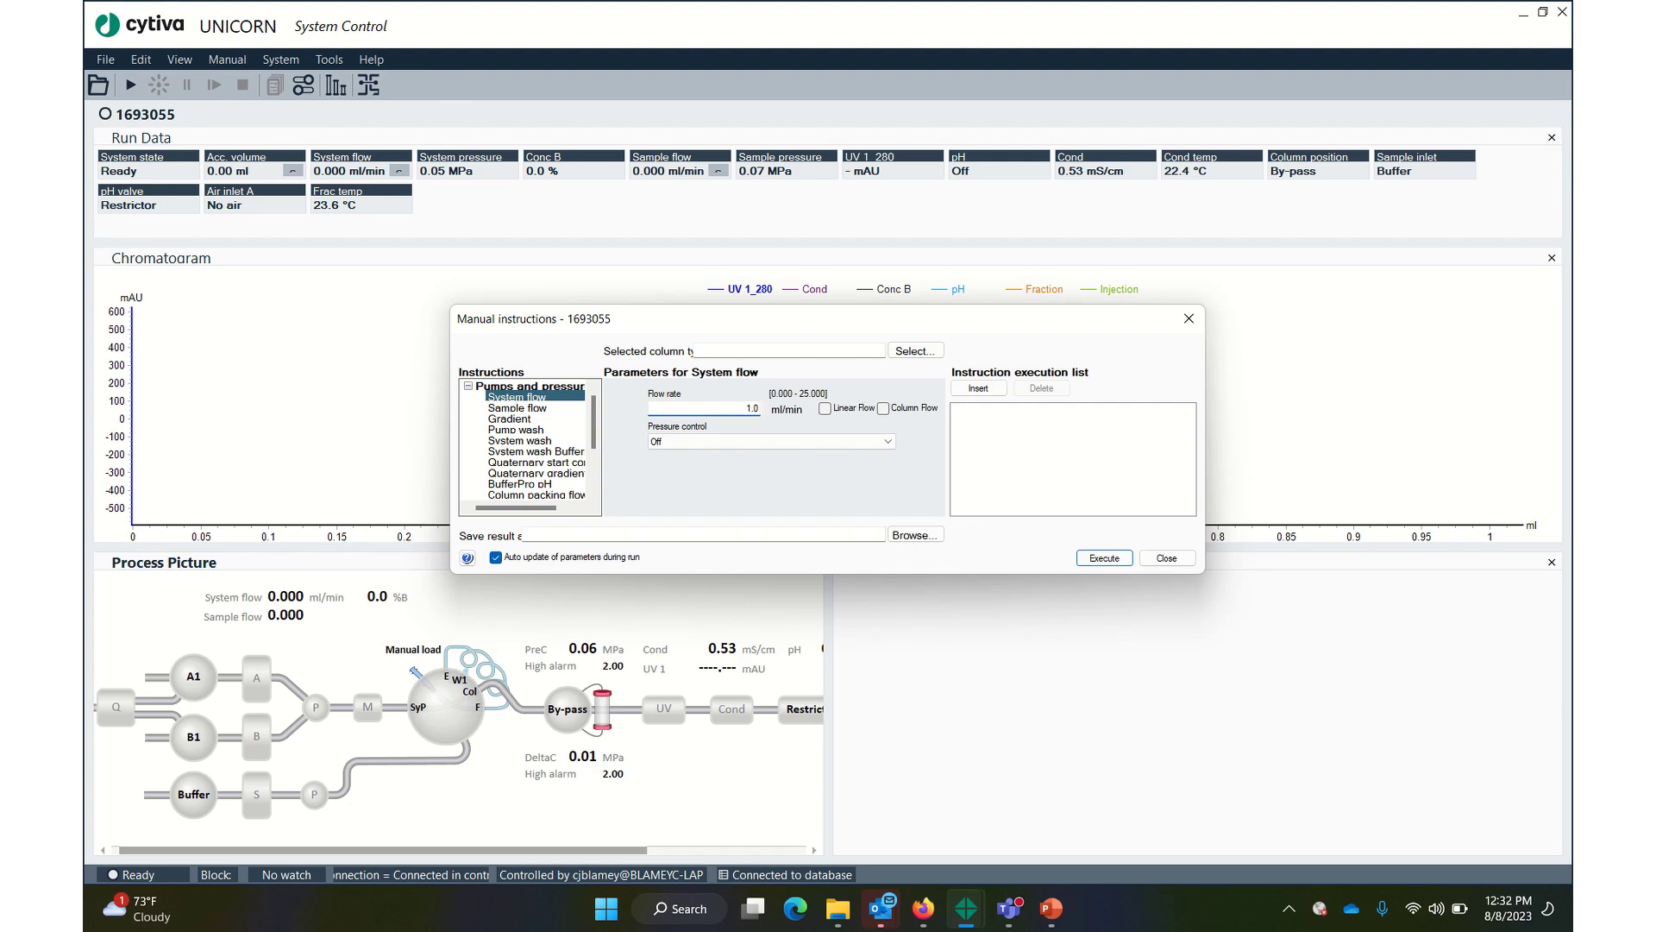
pyautogui.click(1109, 559)
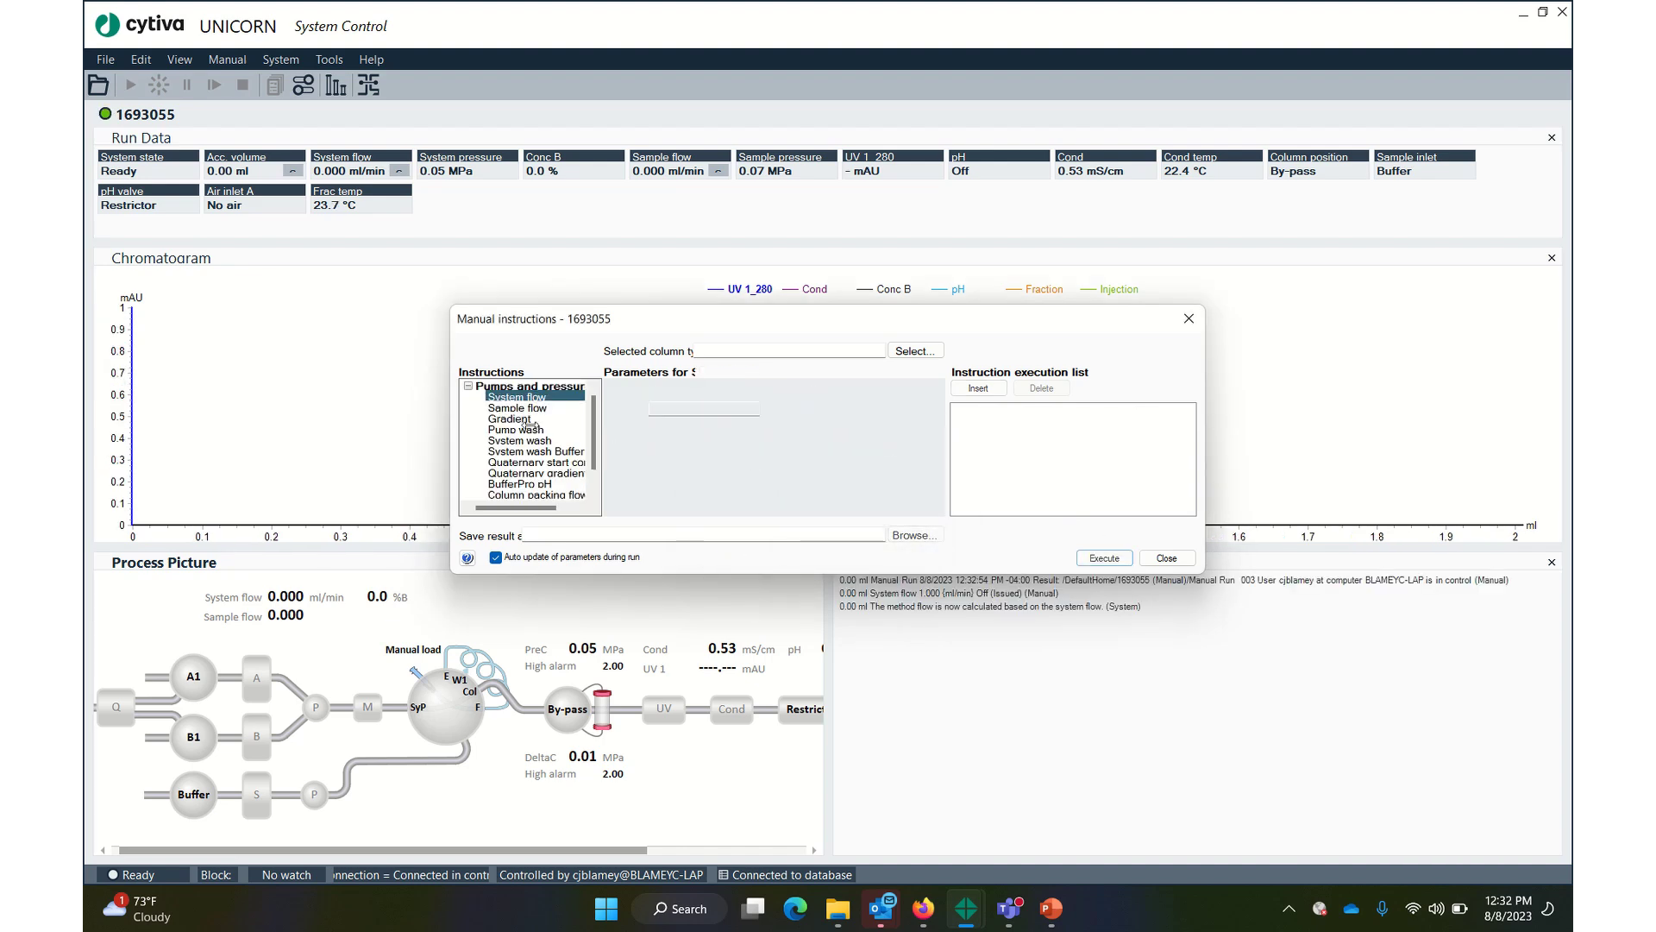
# Step: Execute a Column position instruction that directs the flow through Position 1 in down flow
pyautogui.click(469, 385)
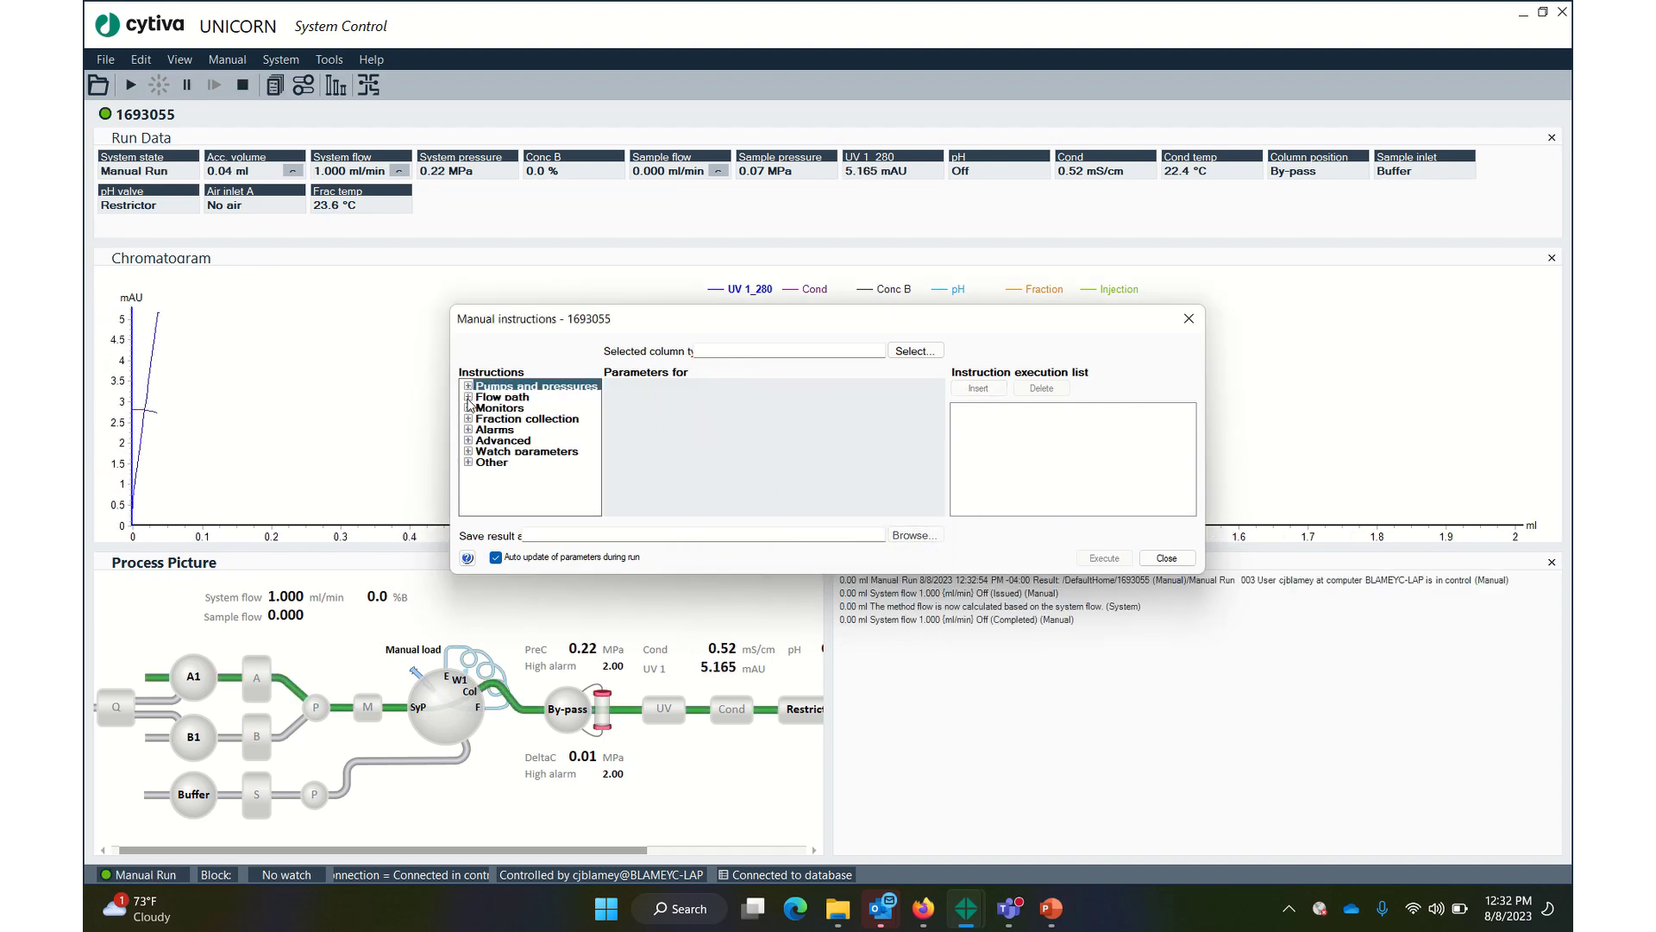
pyautogui.doubleClick(485, 395)
pyautogui.click(528, 418)
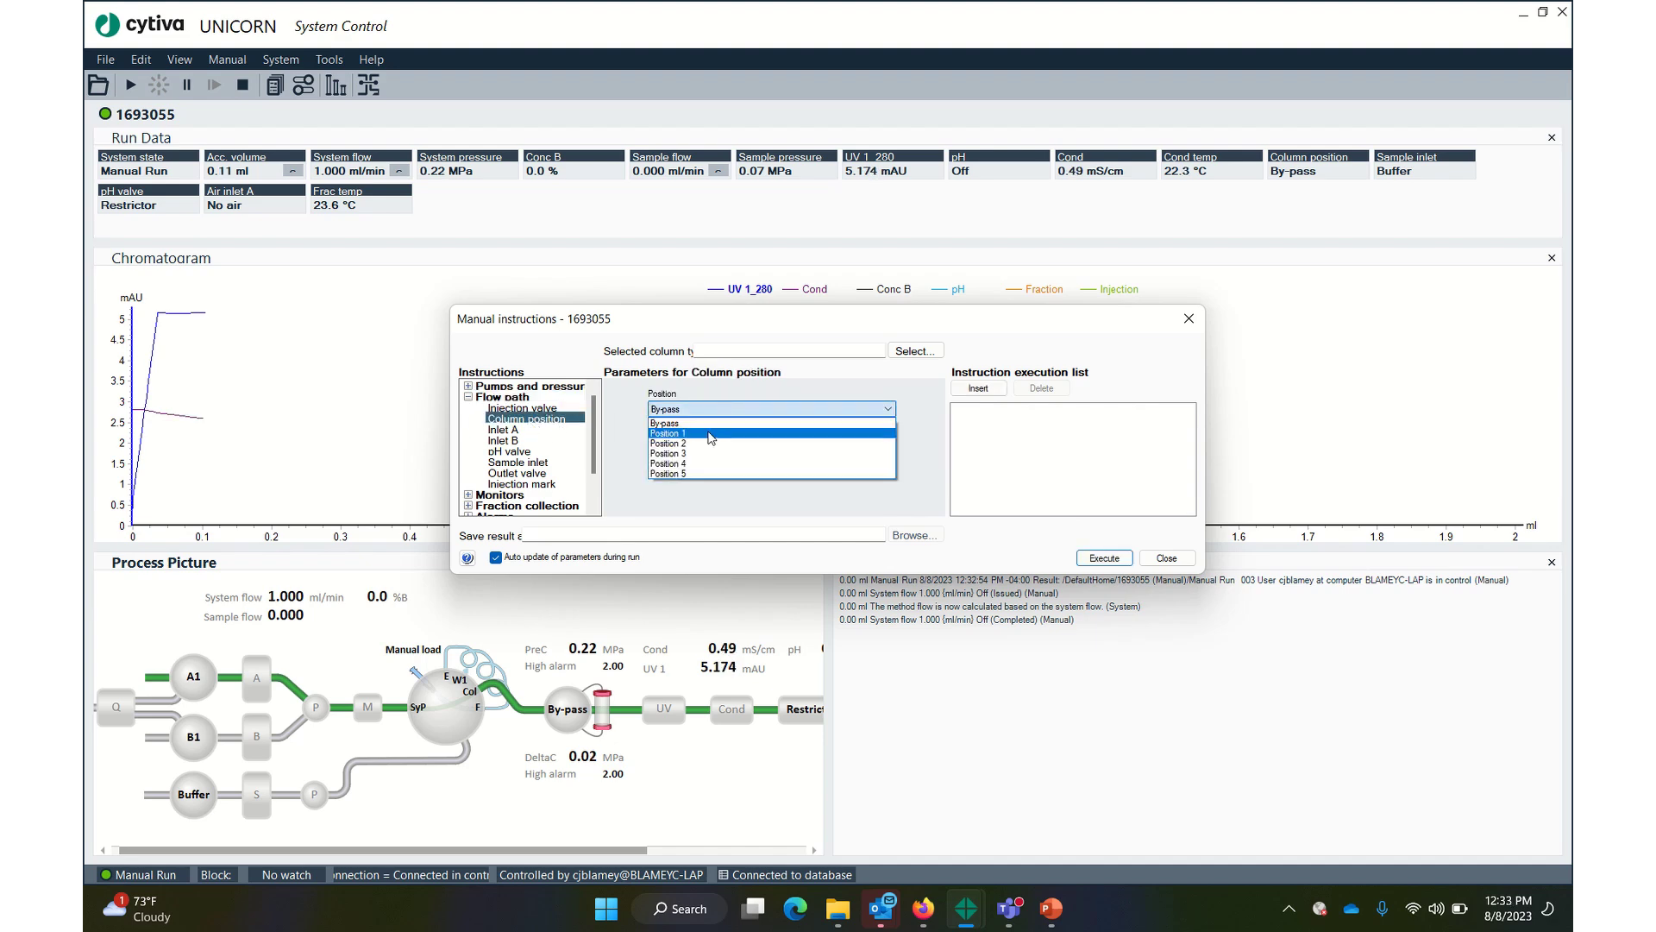
pyautogui.click(668, 433)
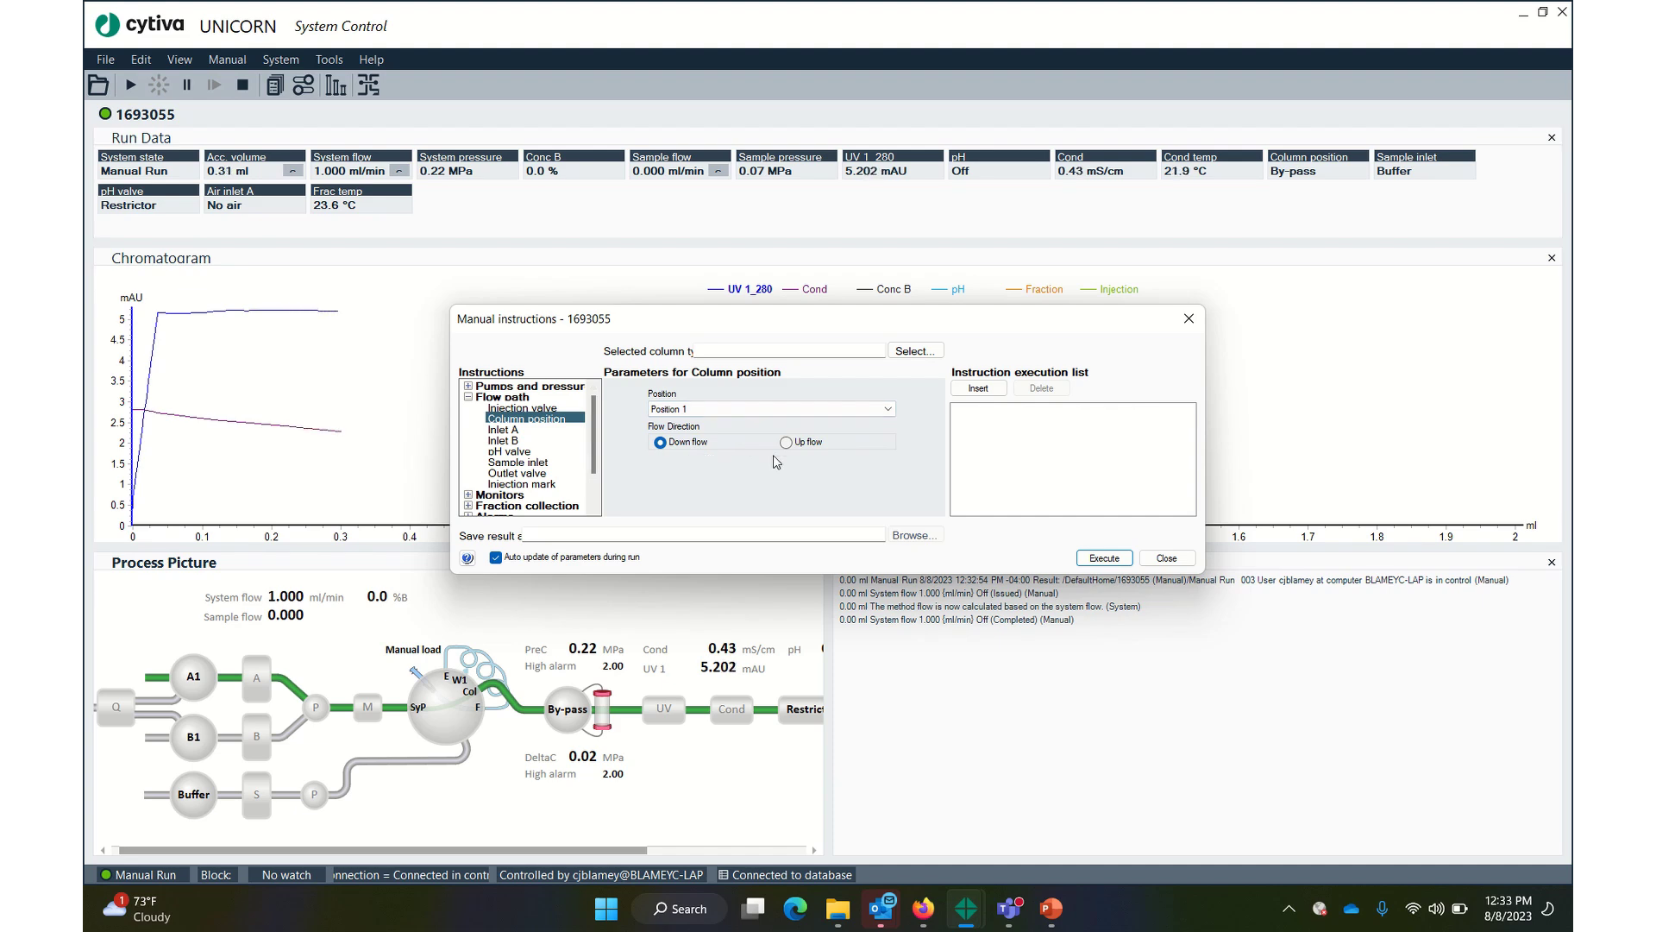
pyautogui.click(1106, 558)
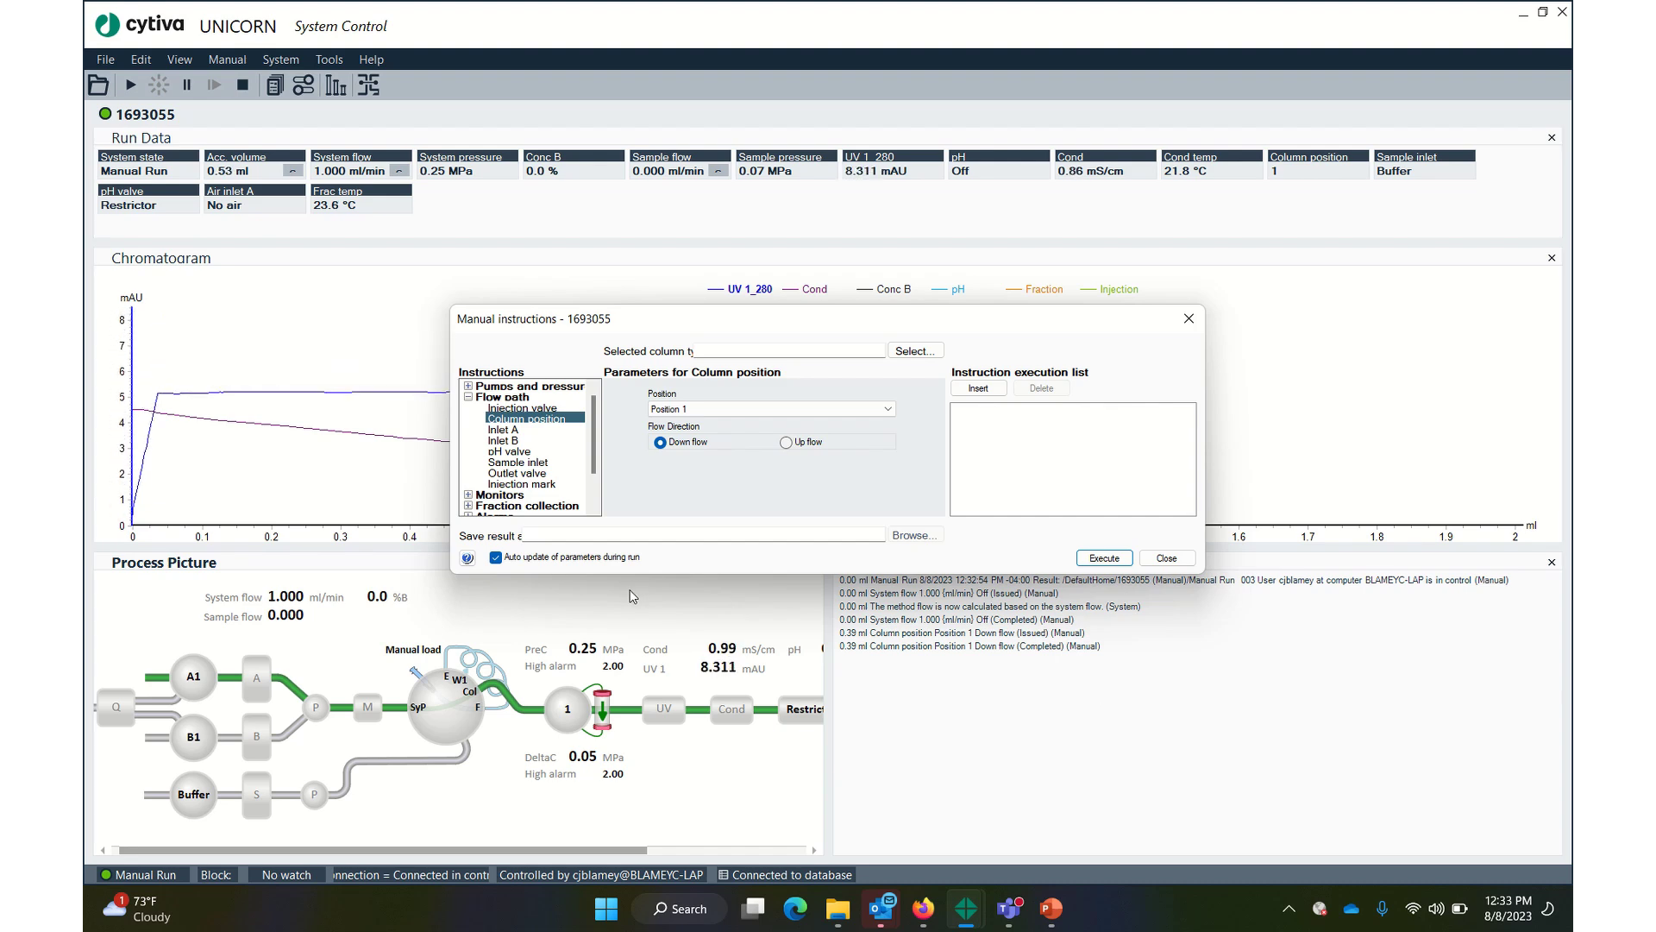
# Step: Switch the column position to Position 4 and execute the instruction
pyautogui.click(888, 415)
pyautogui.click(880, 456)
pyautogui.click(1104, 558)
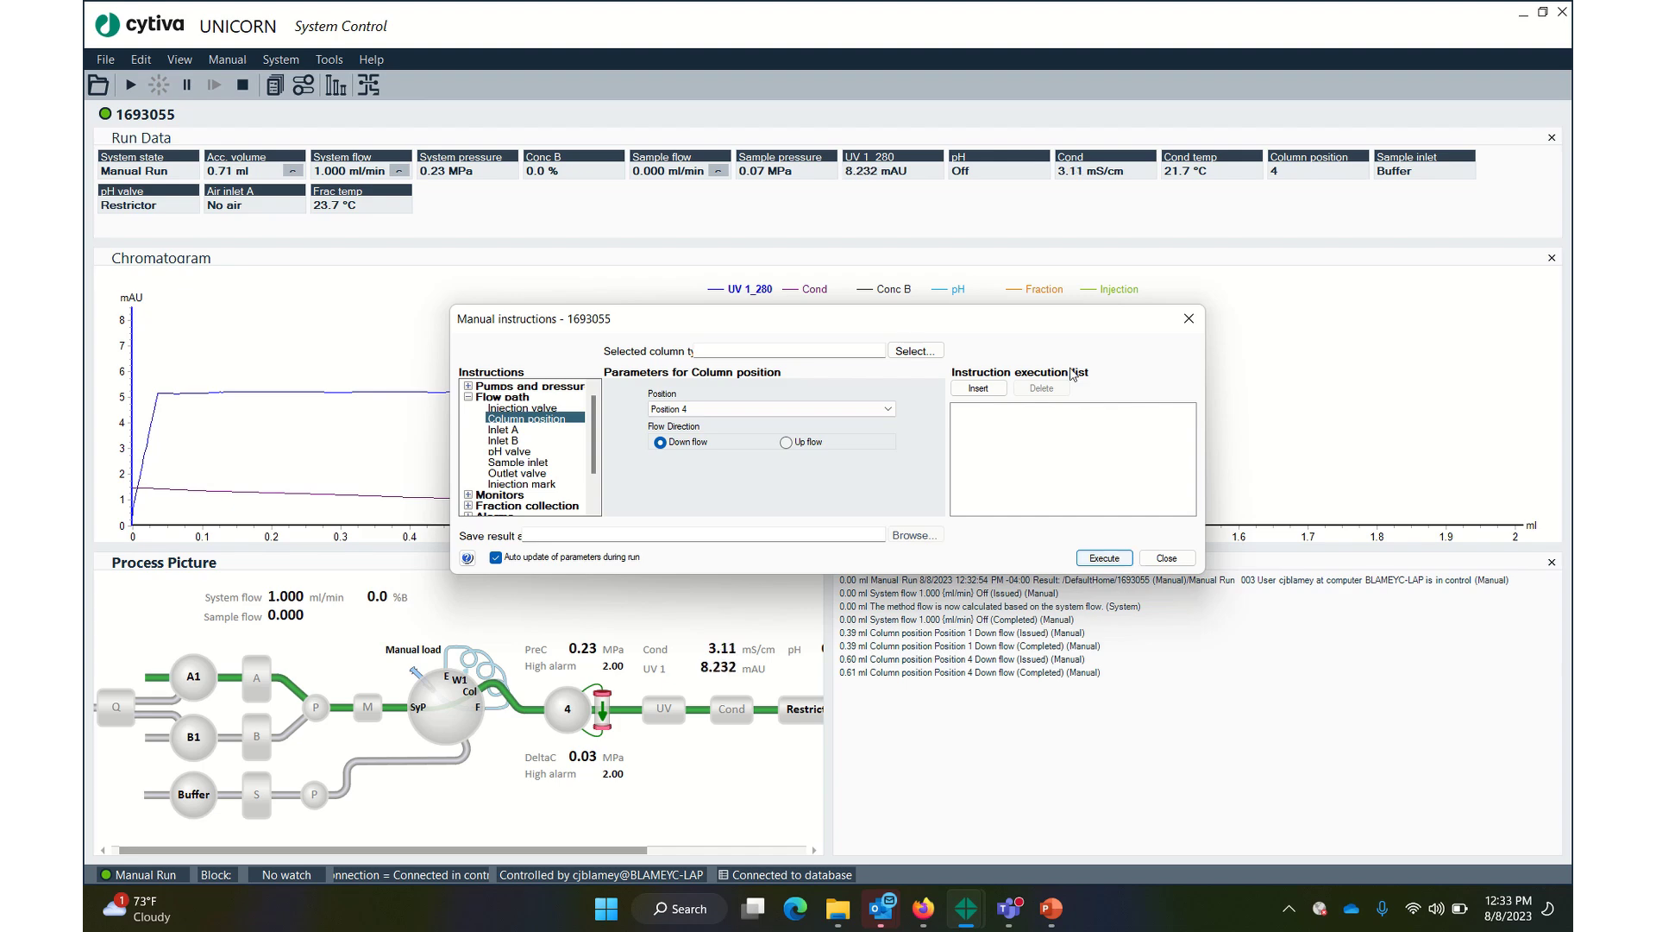
# Step: Stop the pump flow by executing a System flow instruction with a flow rate of 0.0 ml/min
pyautogui.moveTo(1052, 326); pyautogui.dragTo(1266, 373)
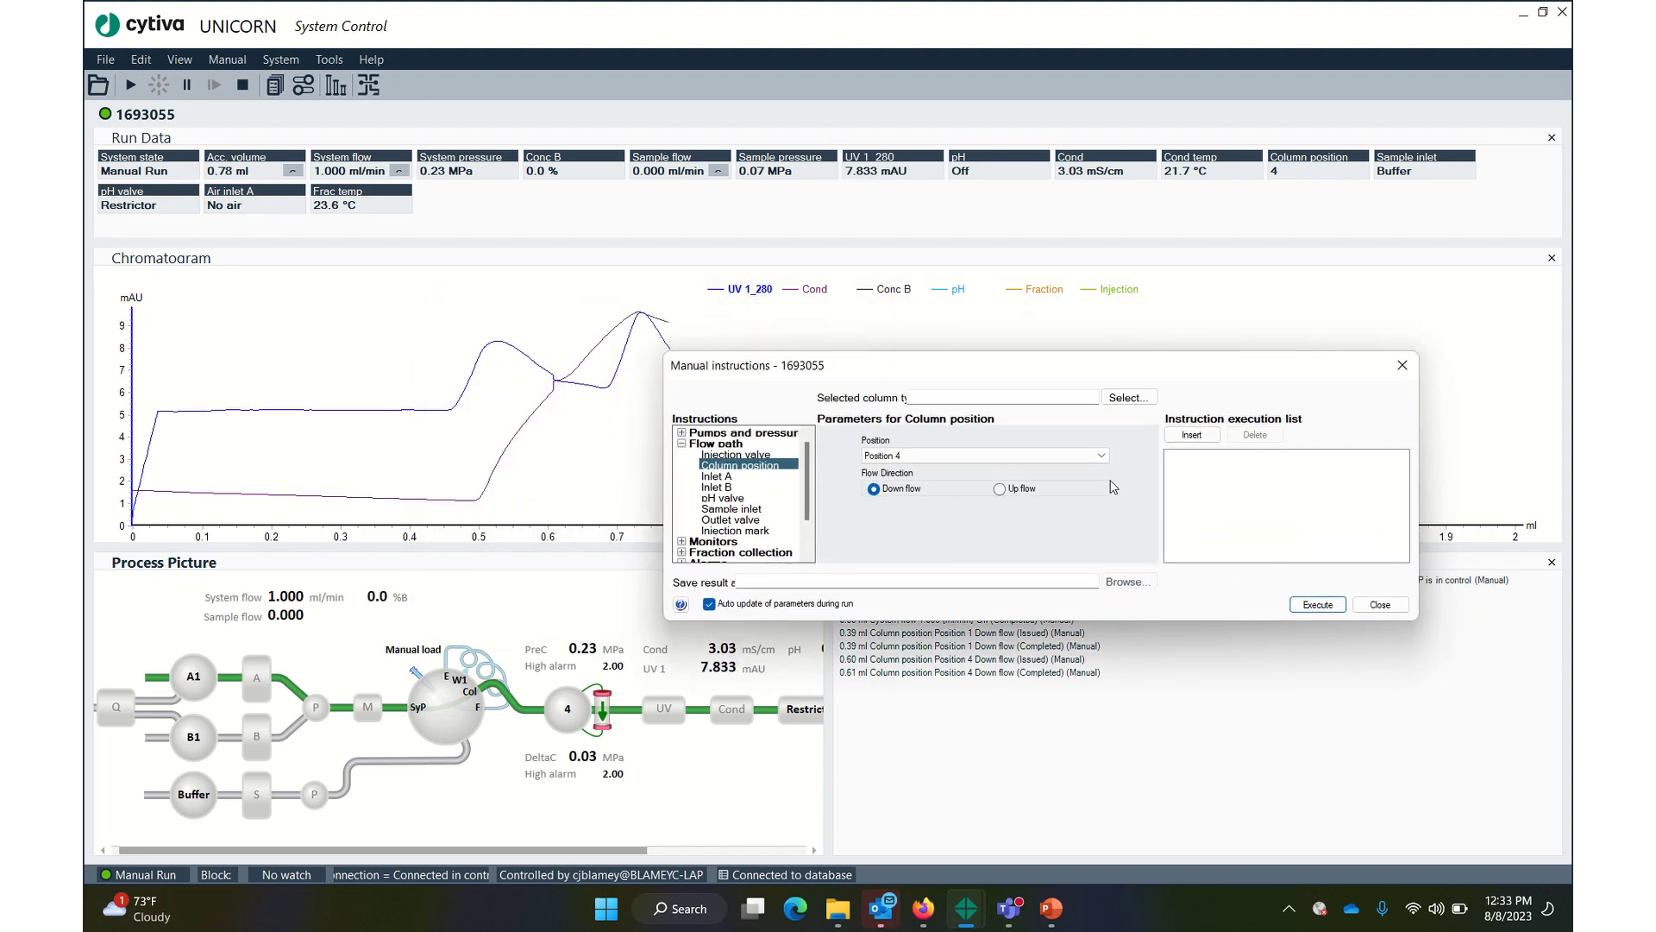
pyautogui.moveTo(1150, 367); pyautogui.dragTo(1033, 309)
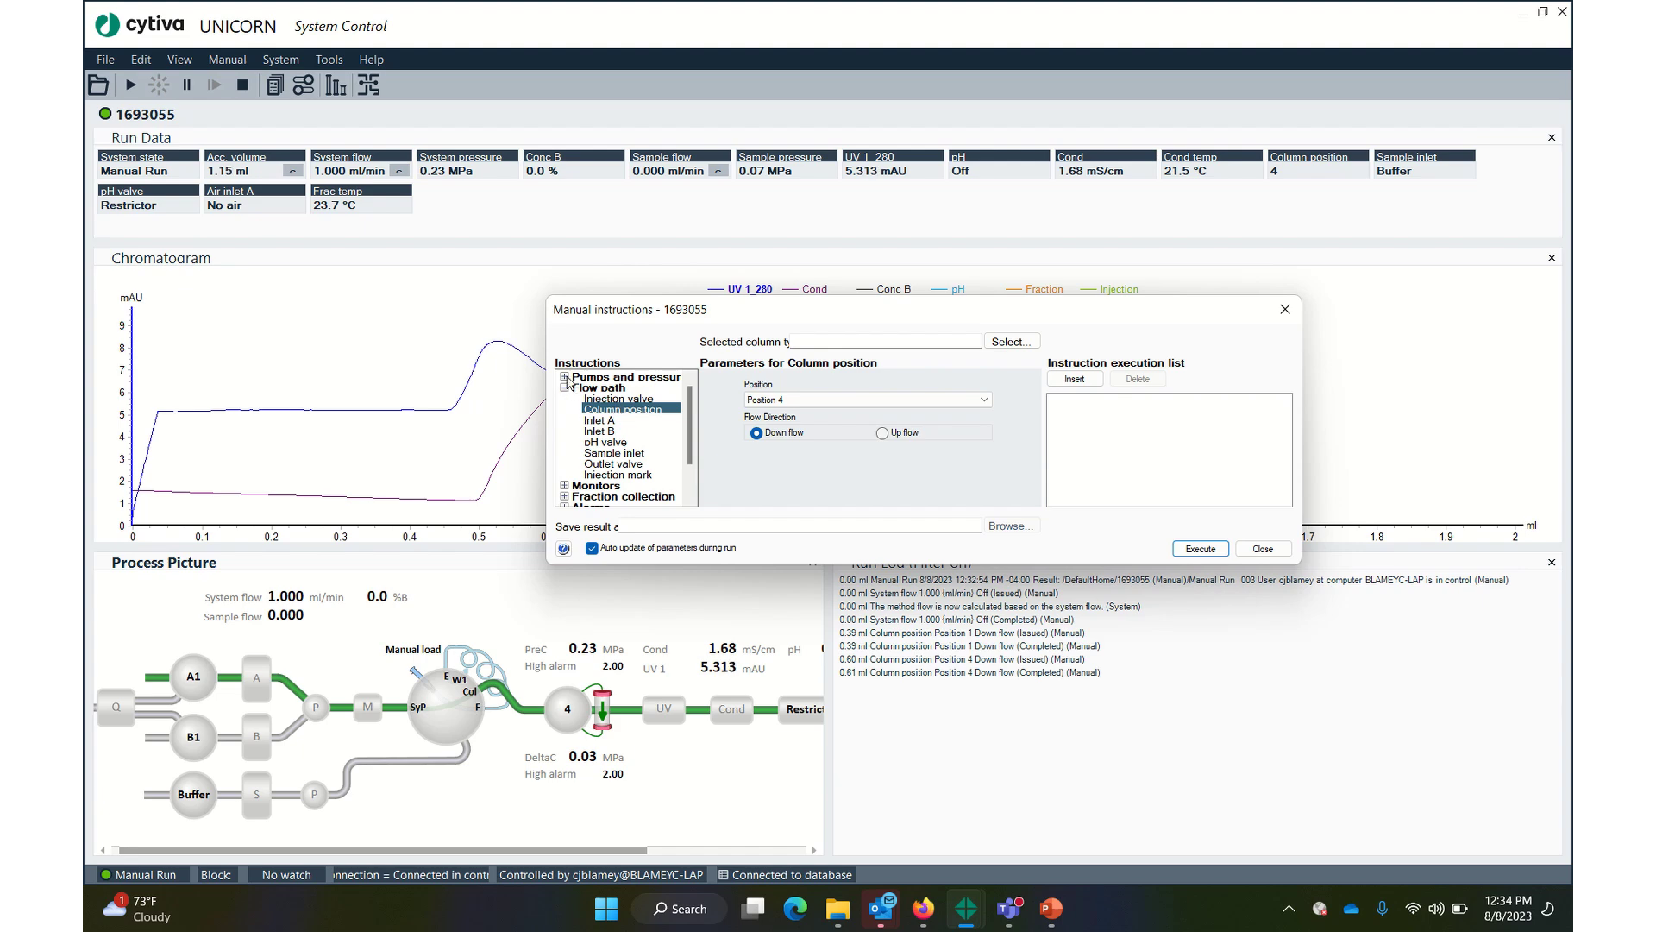
pyautogui.doubleClick(587, 376)
pyautogui.click(615, 389)
pyautogui.doubleClick(794, 401)
pyautogui.write('0')
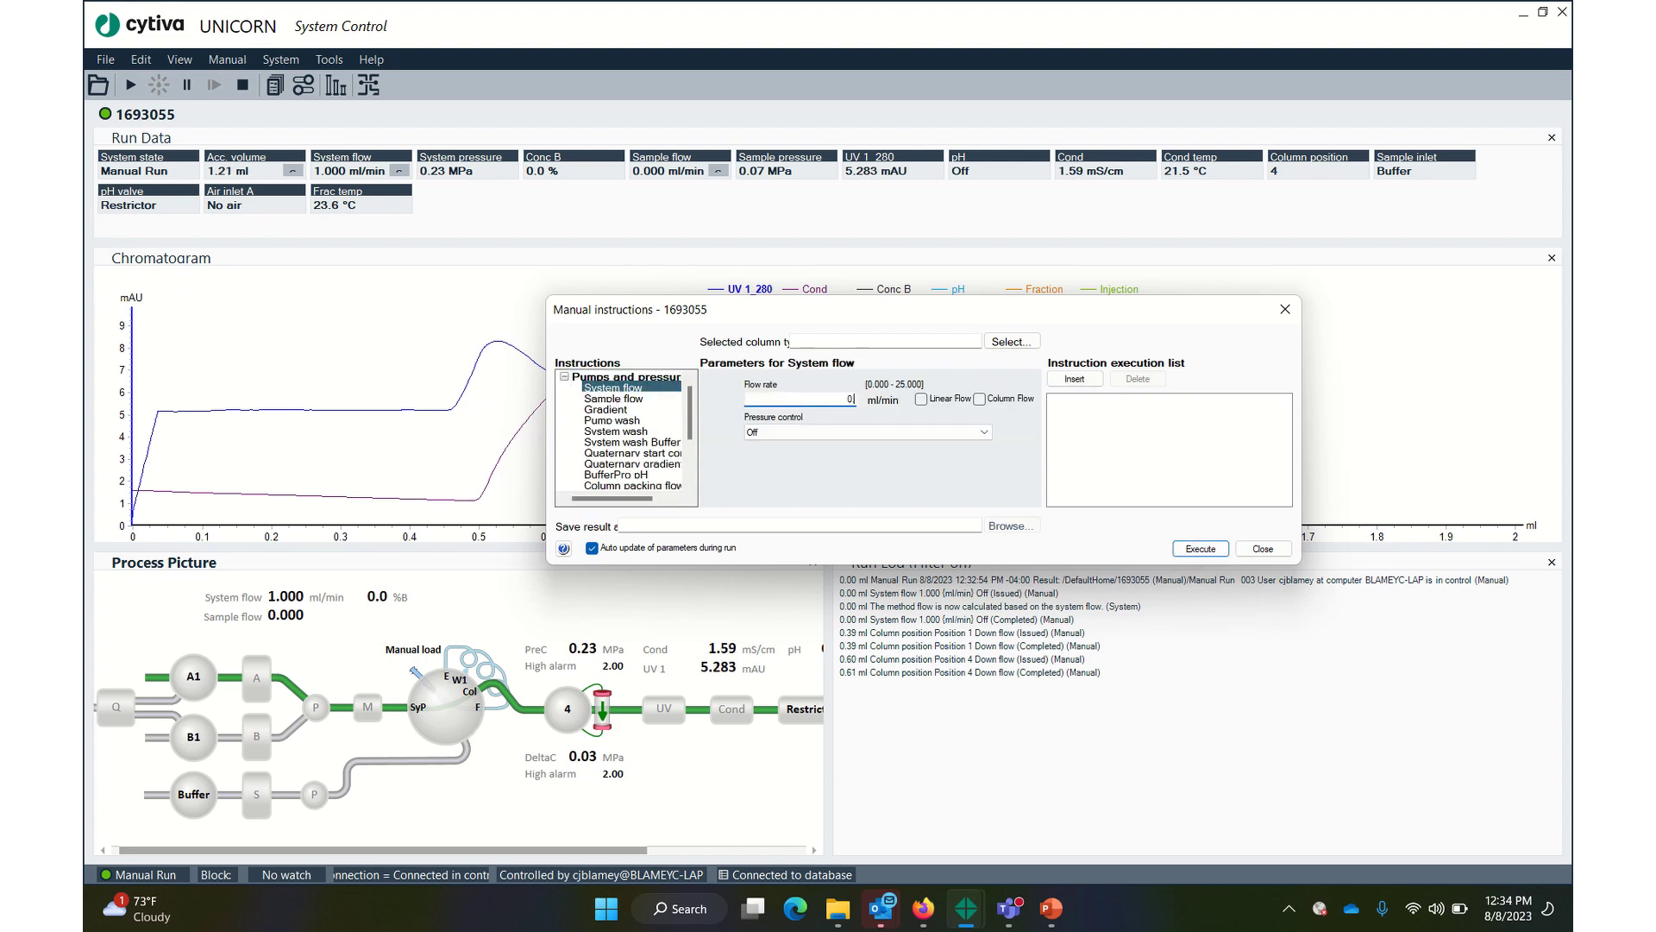
pyautogui.write('.0')
pyautogui.click(1199, 549)
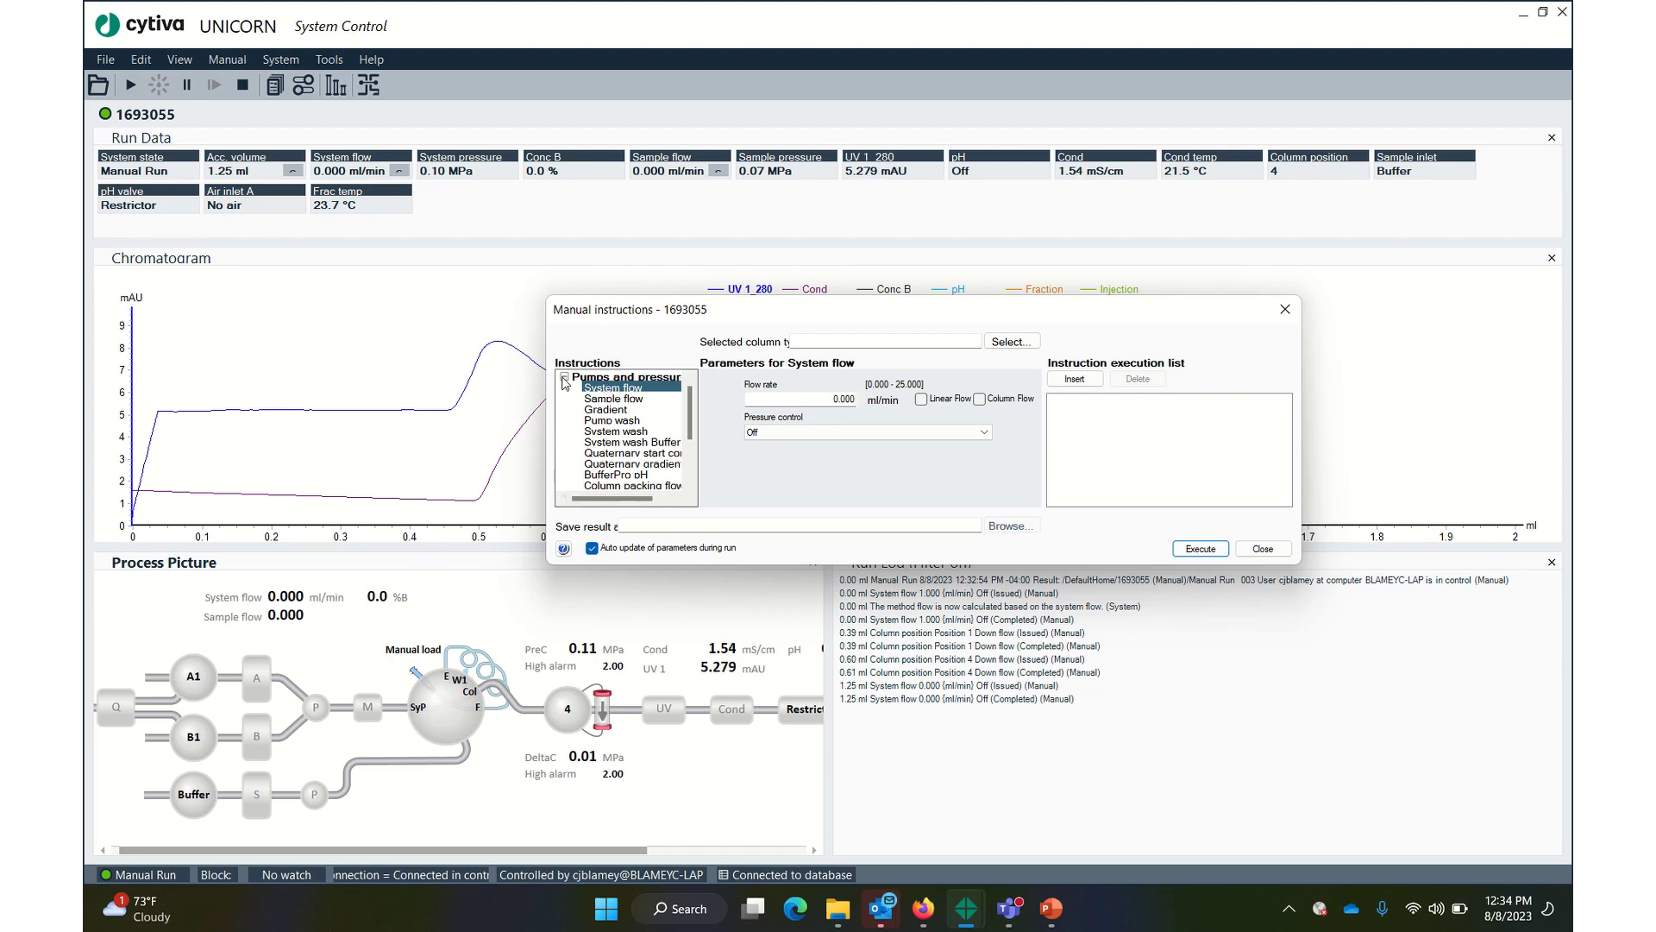
# Step: Add a Pump wash instruction for inlet A1 to the instruction execution list
pyautogui.click(619, 422)
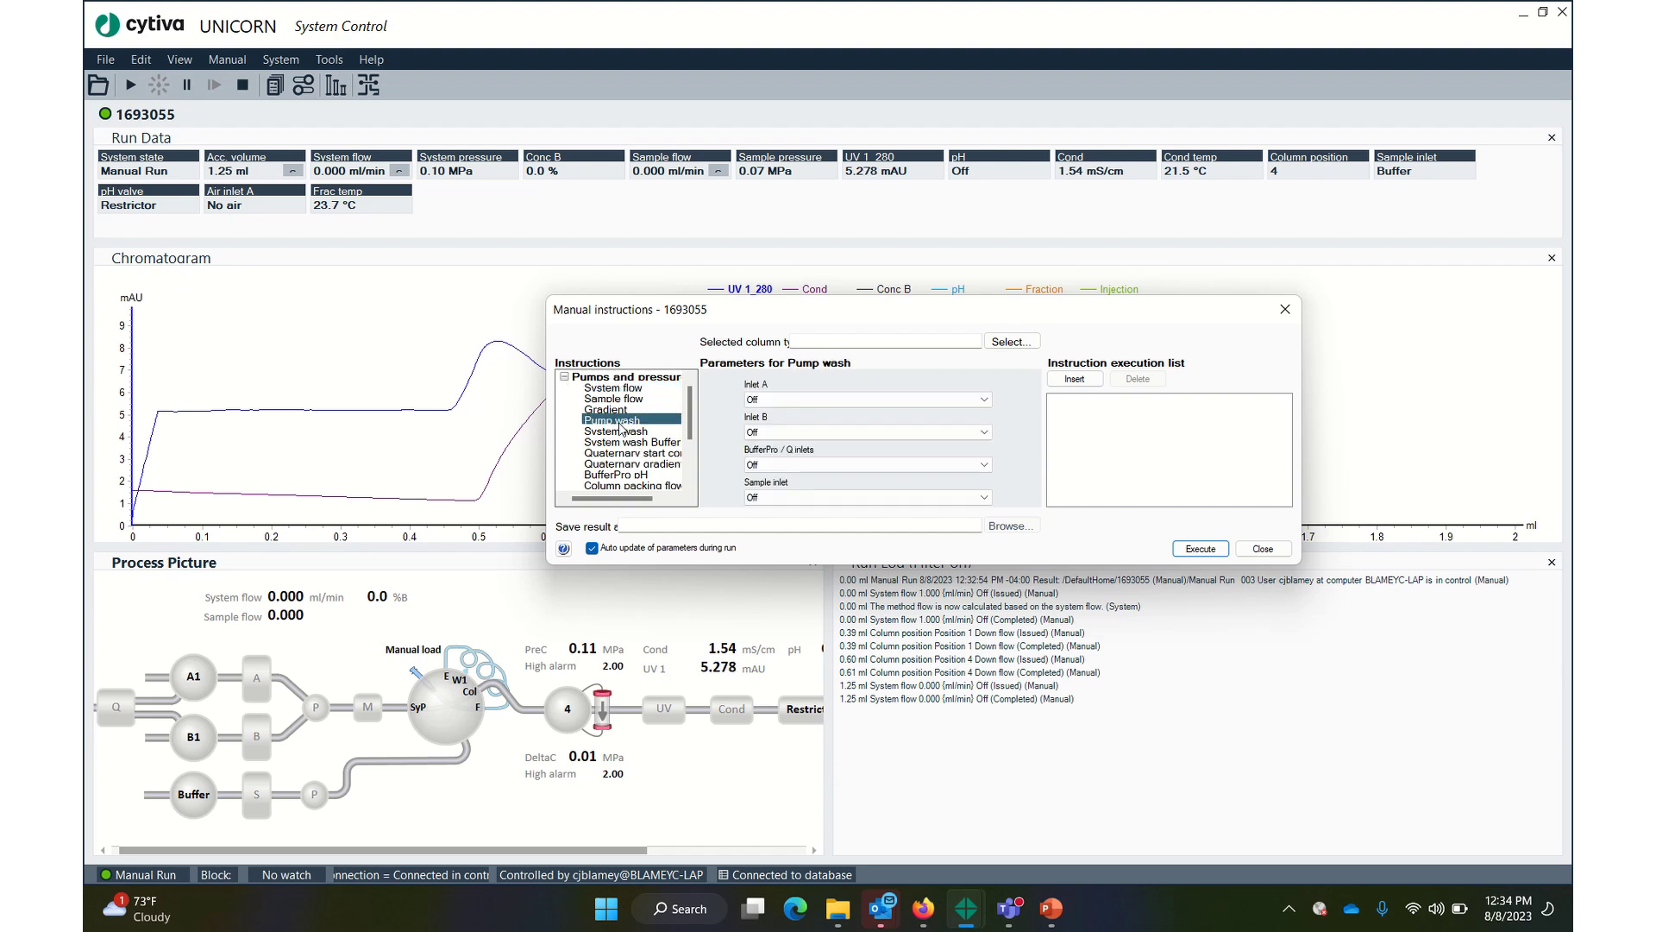
pyautogui.click(781, 399)
pyautogui.click(781, 422)
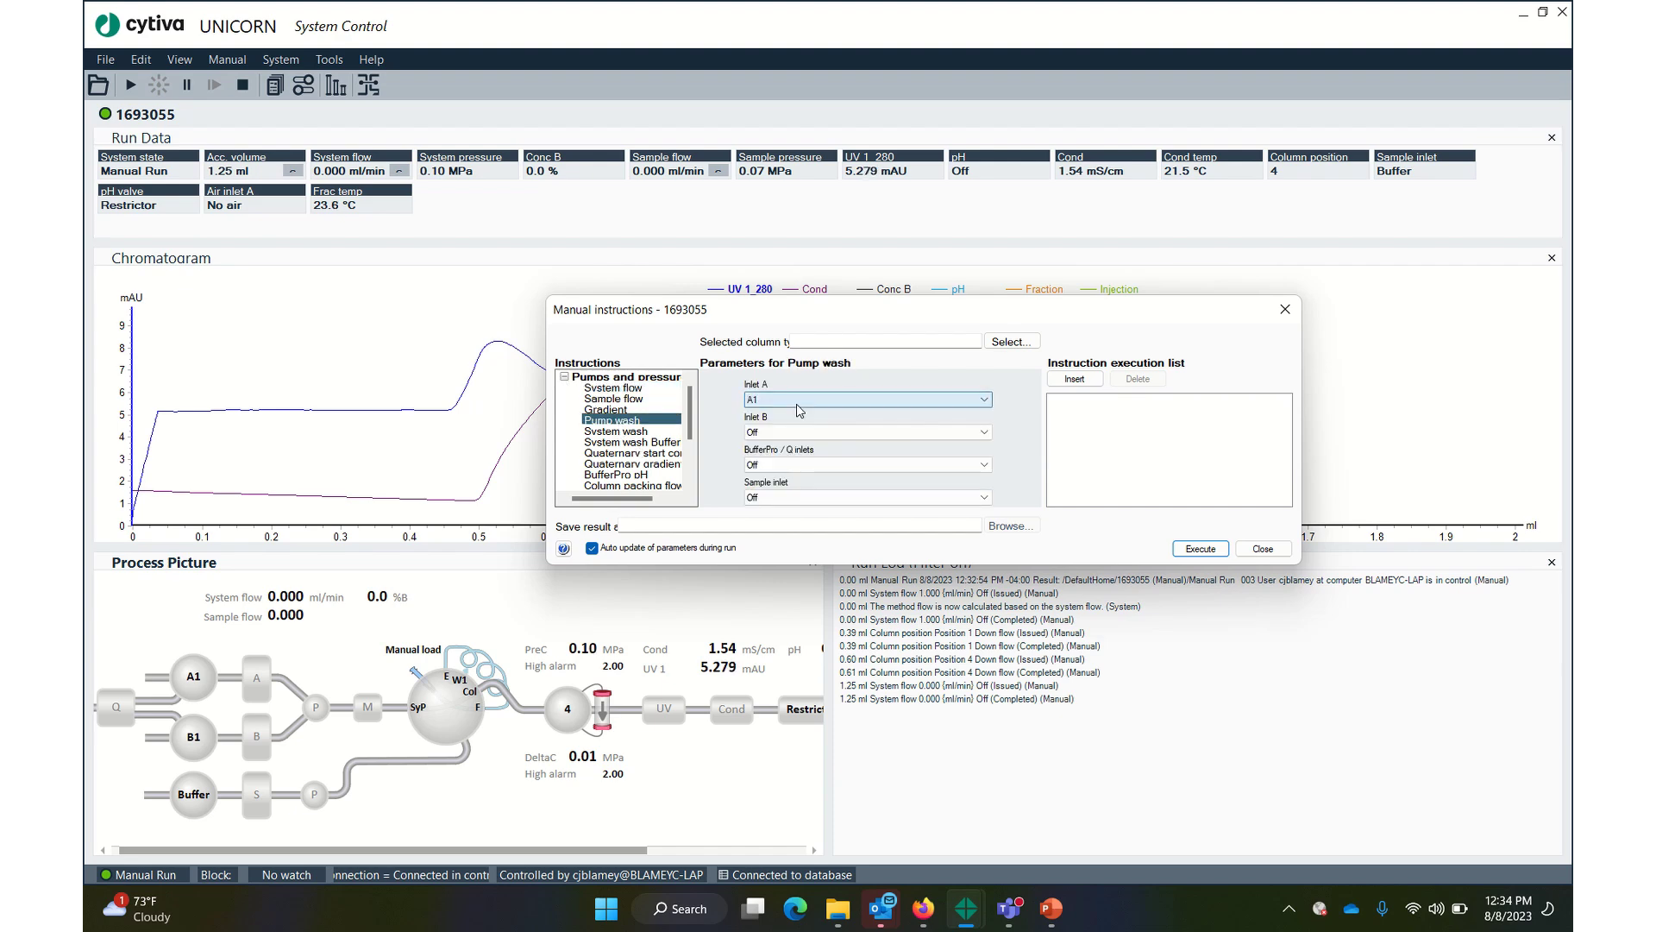
pyautogui.click(1074, 378)
# Step: Add a second Pump wash instruction to the execution list with inlet A off and inlet B set to B1
pyautogui.click(871, 399)
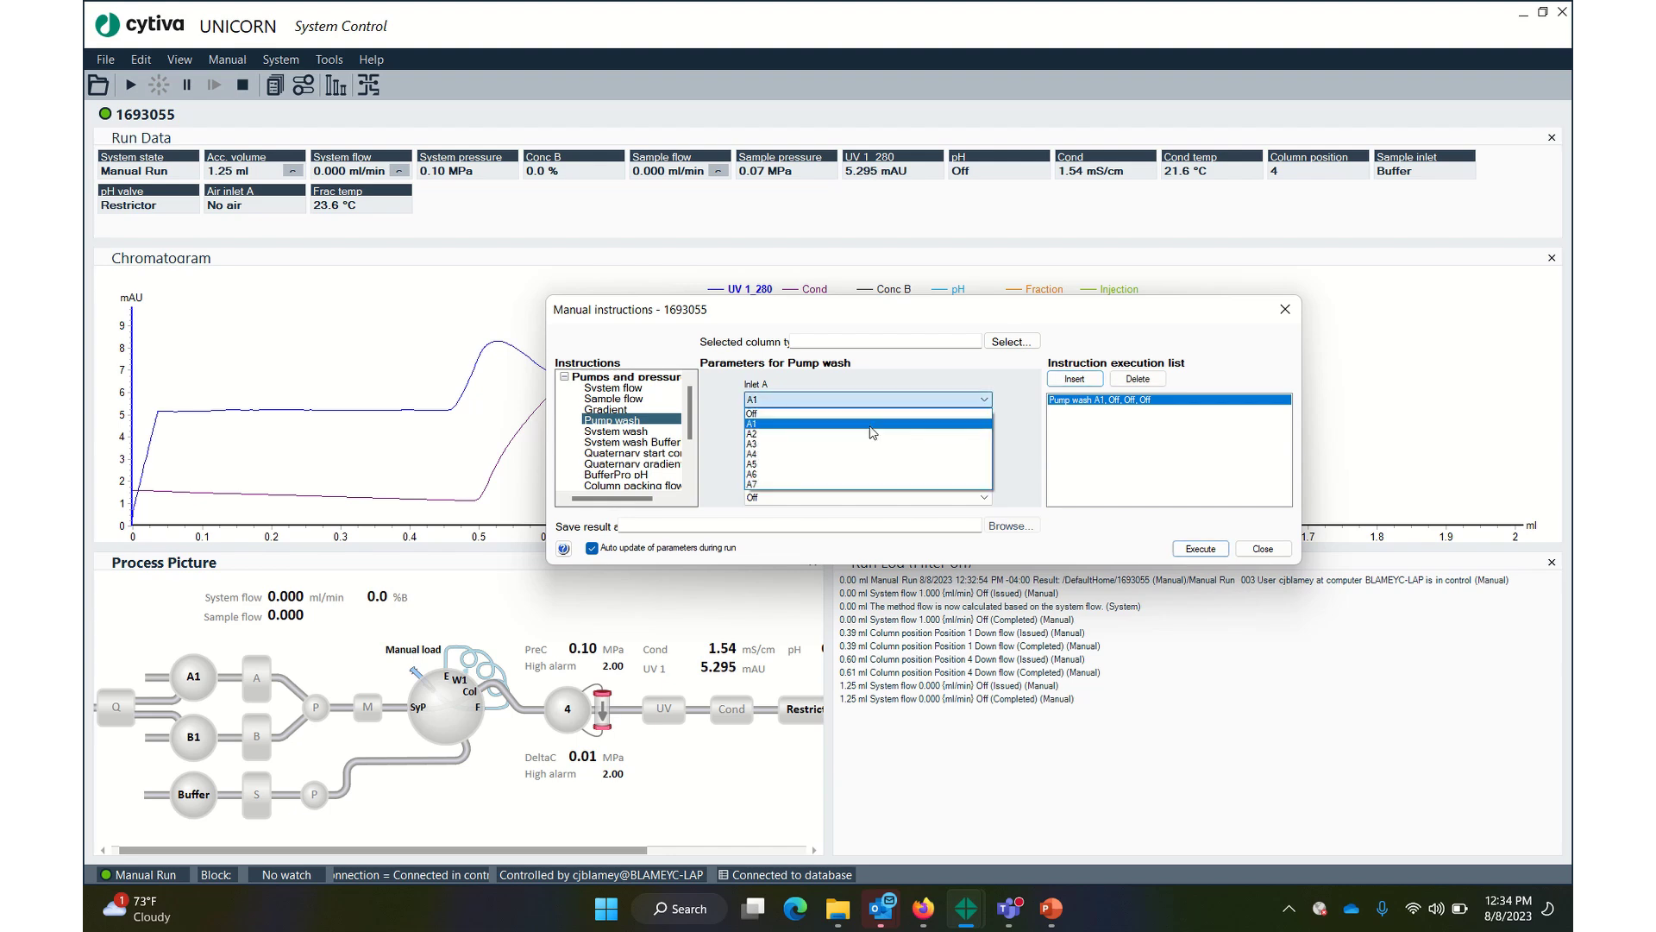
pyautogui.click(871, 414)
pyautogui.click(858, 432)
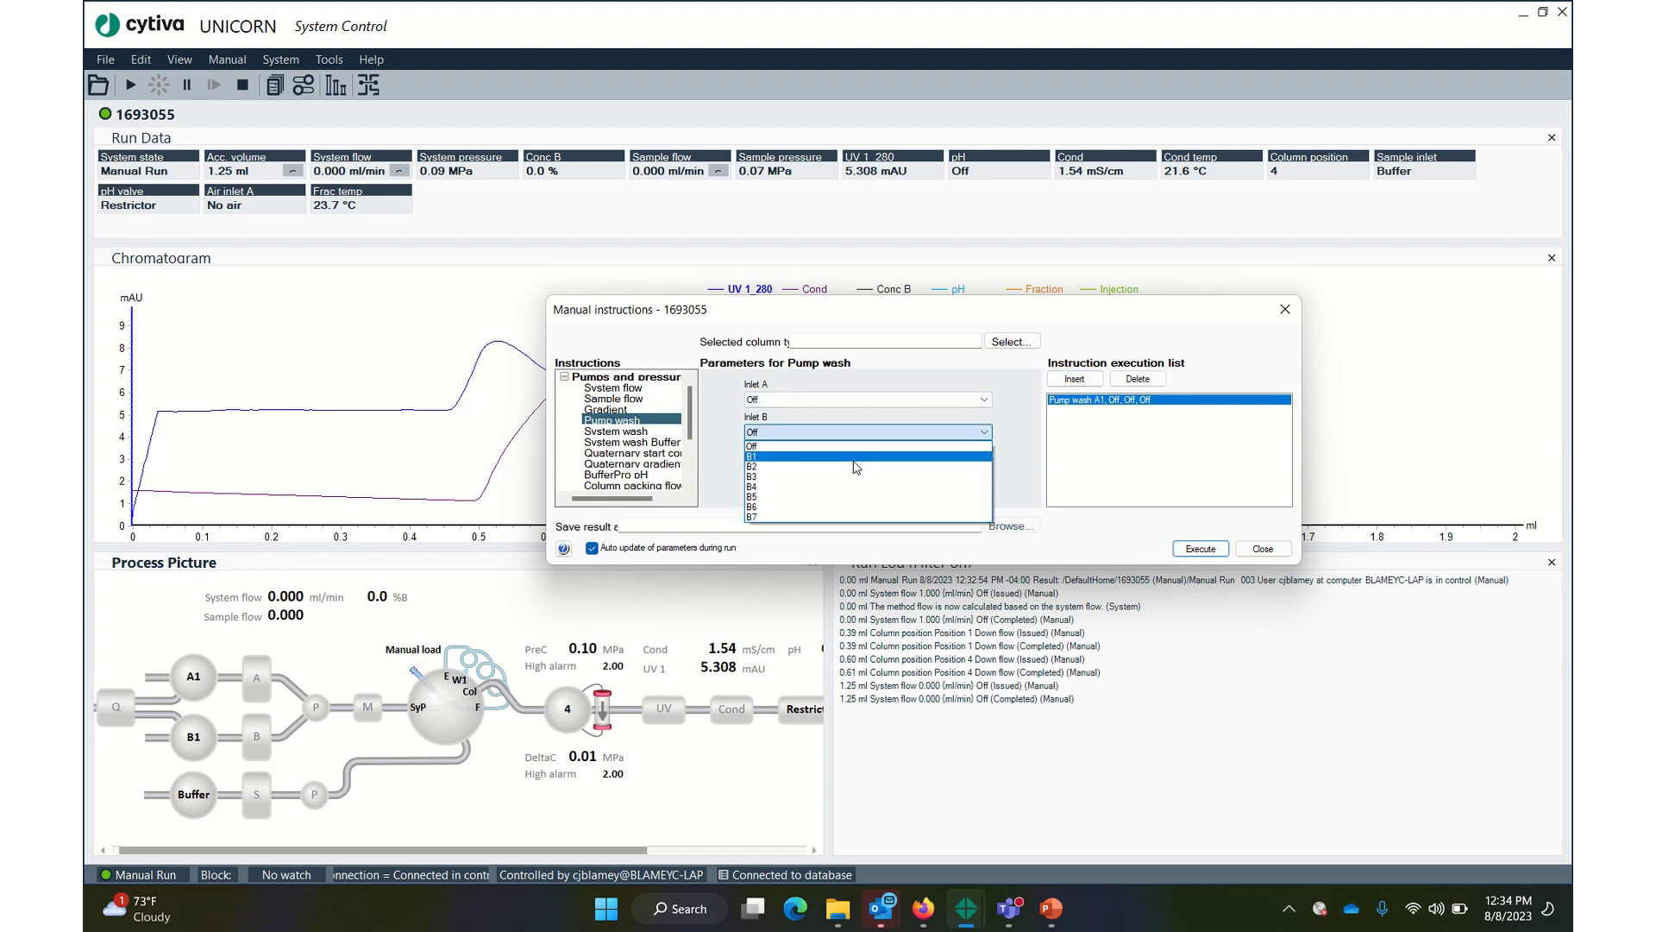
pyautogui.click(858, 456)
pyautogui.click(1074, 379)
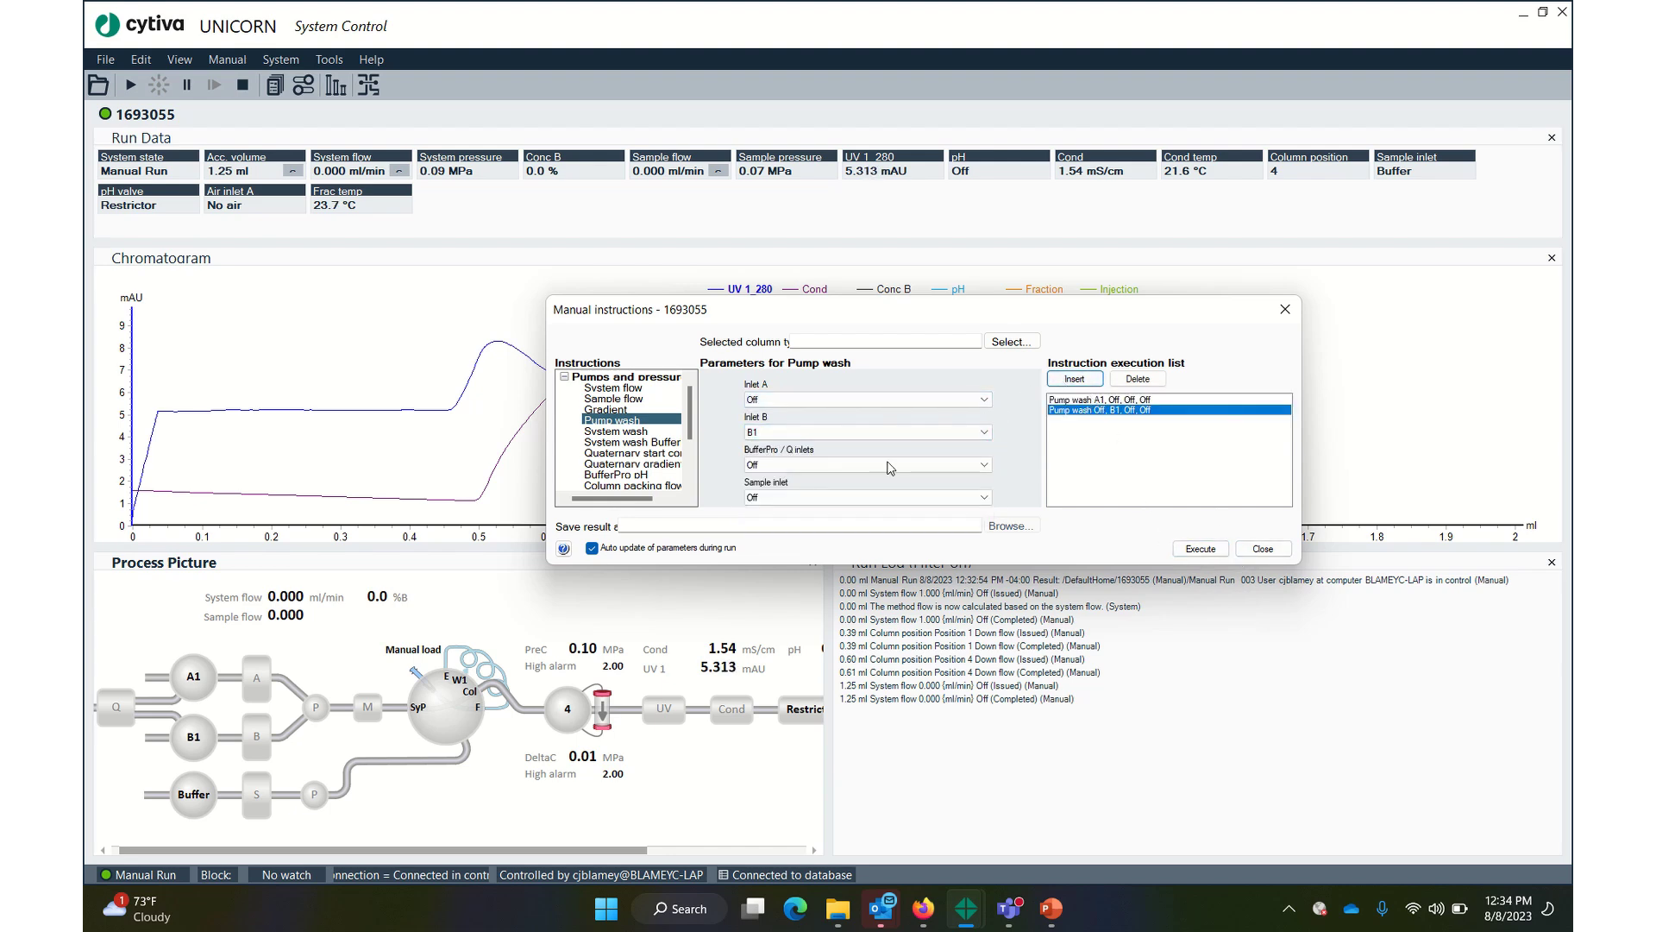
# Step: Add a Pump wash instruction with inlet B off and the sample inlet set to Buffer, and execute the whole list
pyautogui.click(856, 433)
pyautogui.click(854, 442)
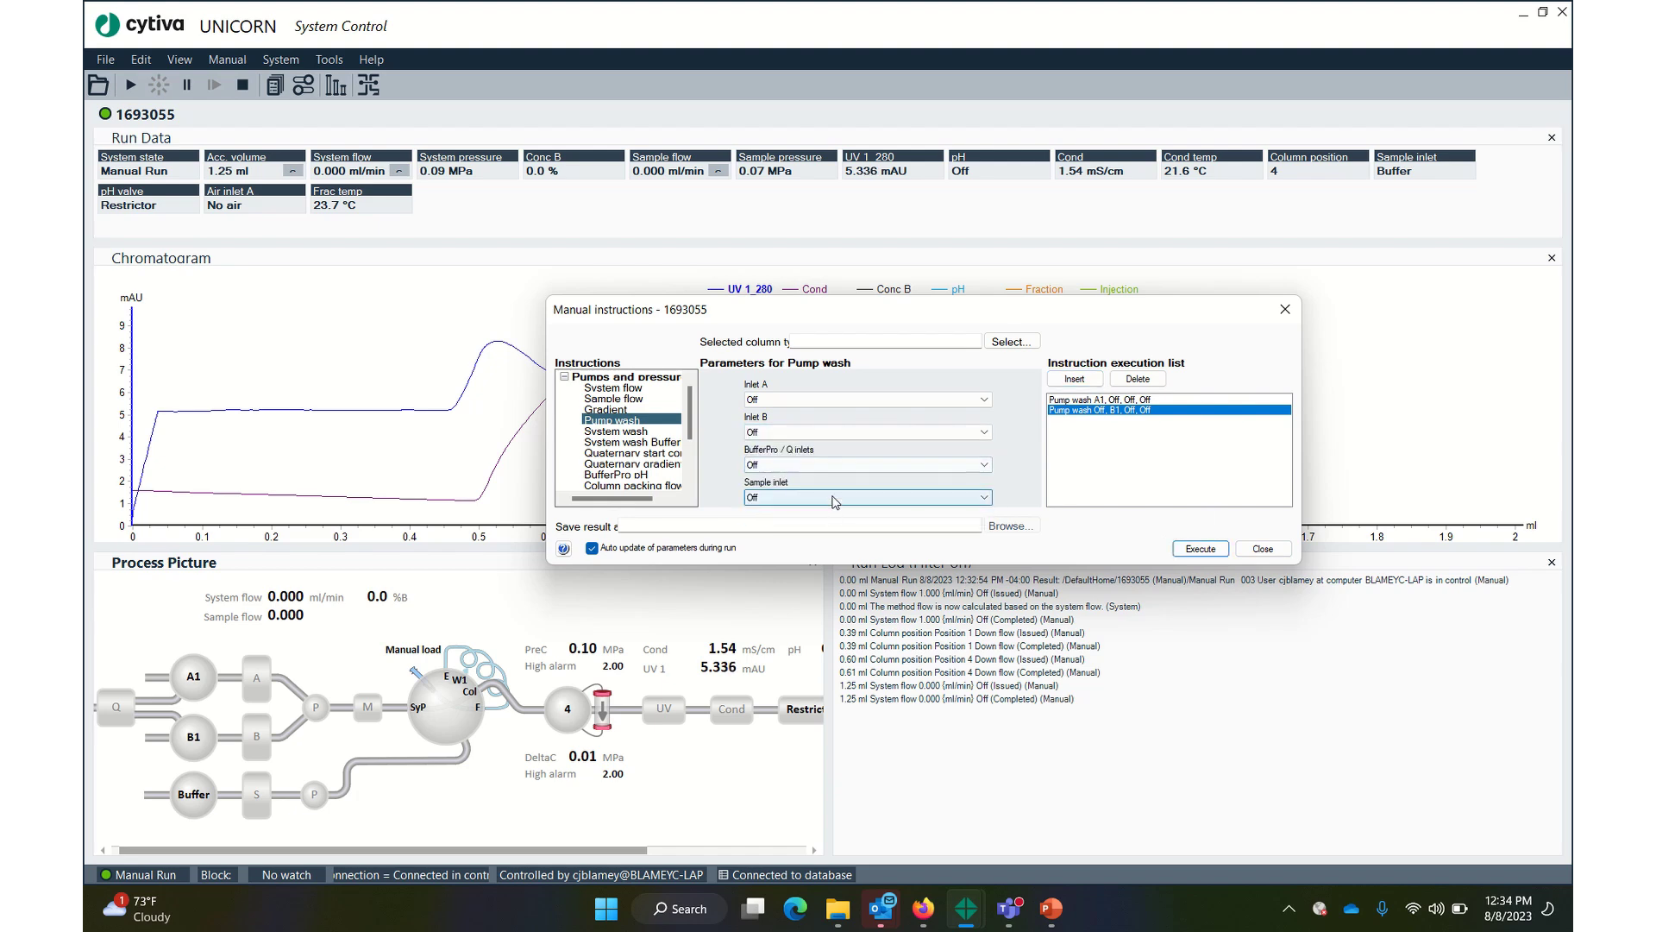
pyautogui.click(828, 497)
pyautogui.click(829, 522)
pyautogui.click(1074, 379)
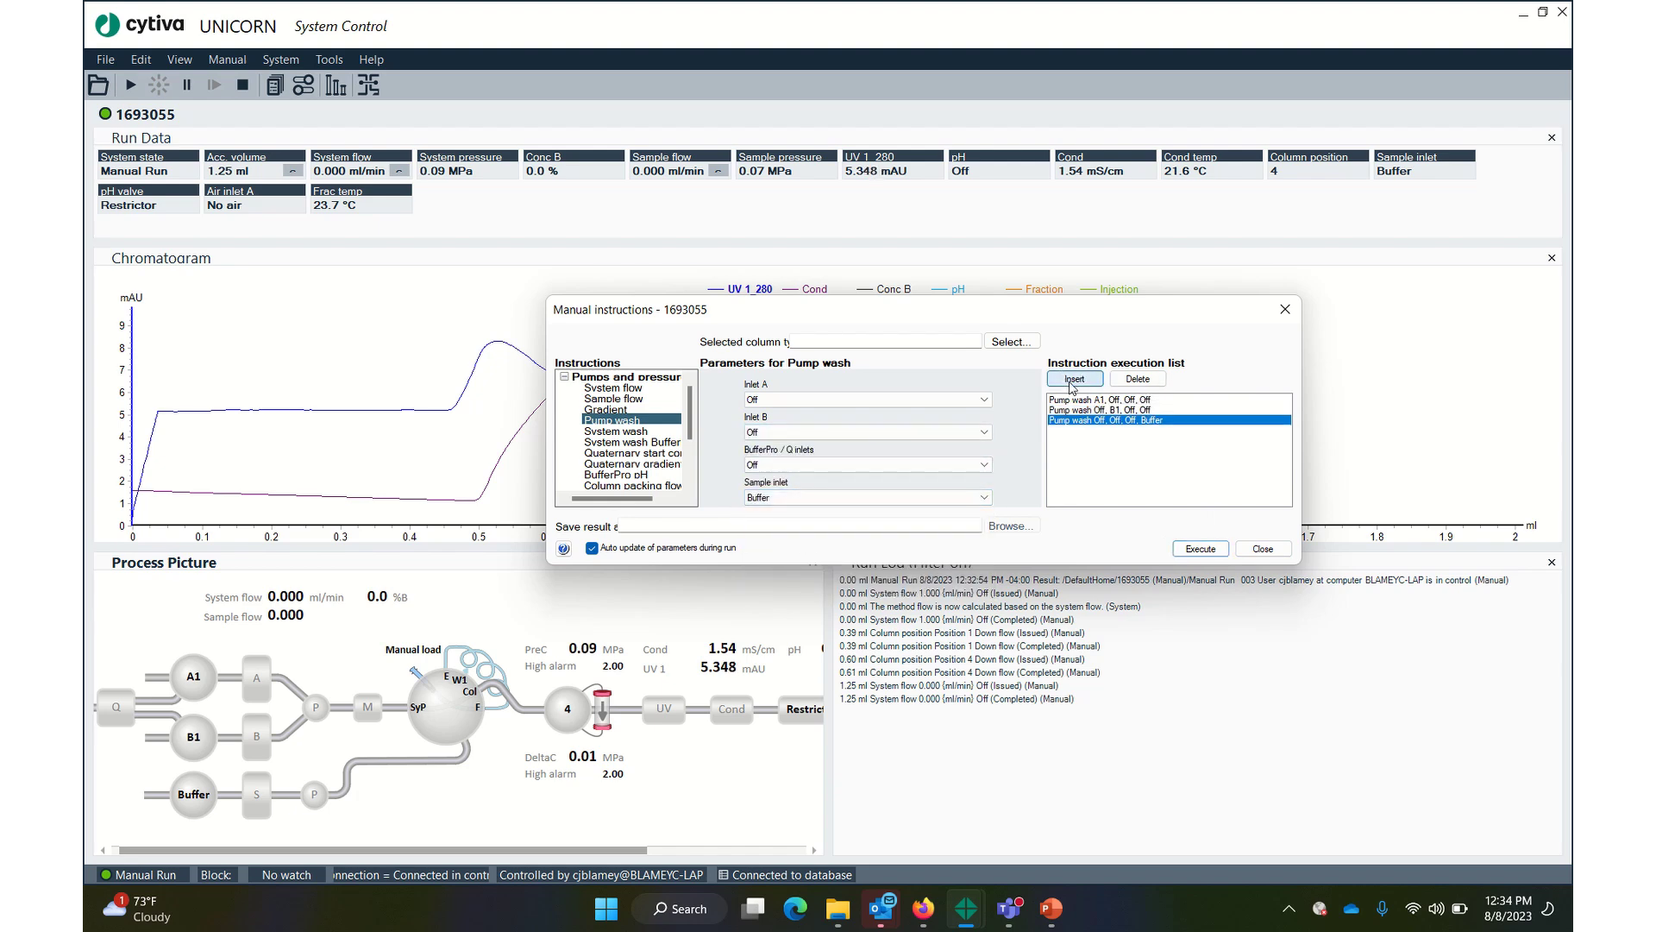
pyautogui.click(1200, 549)
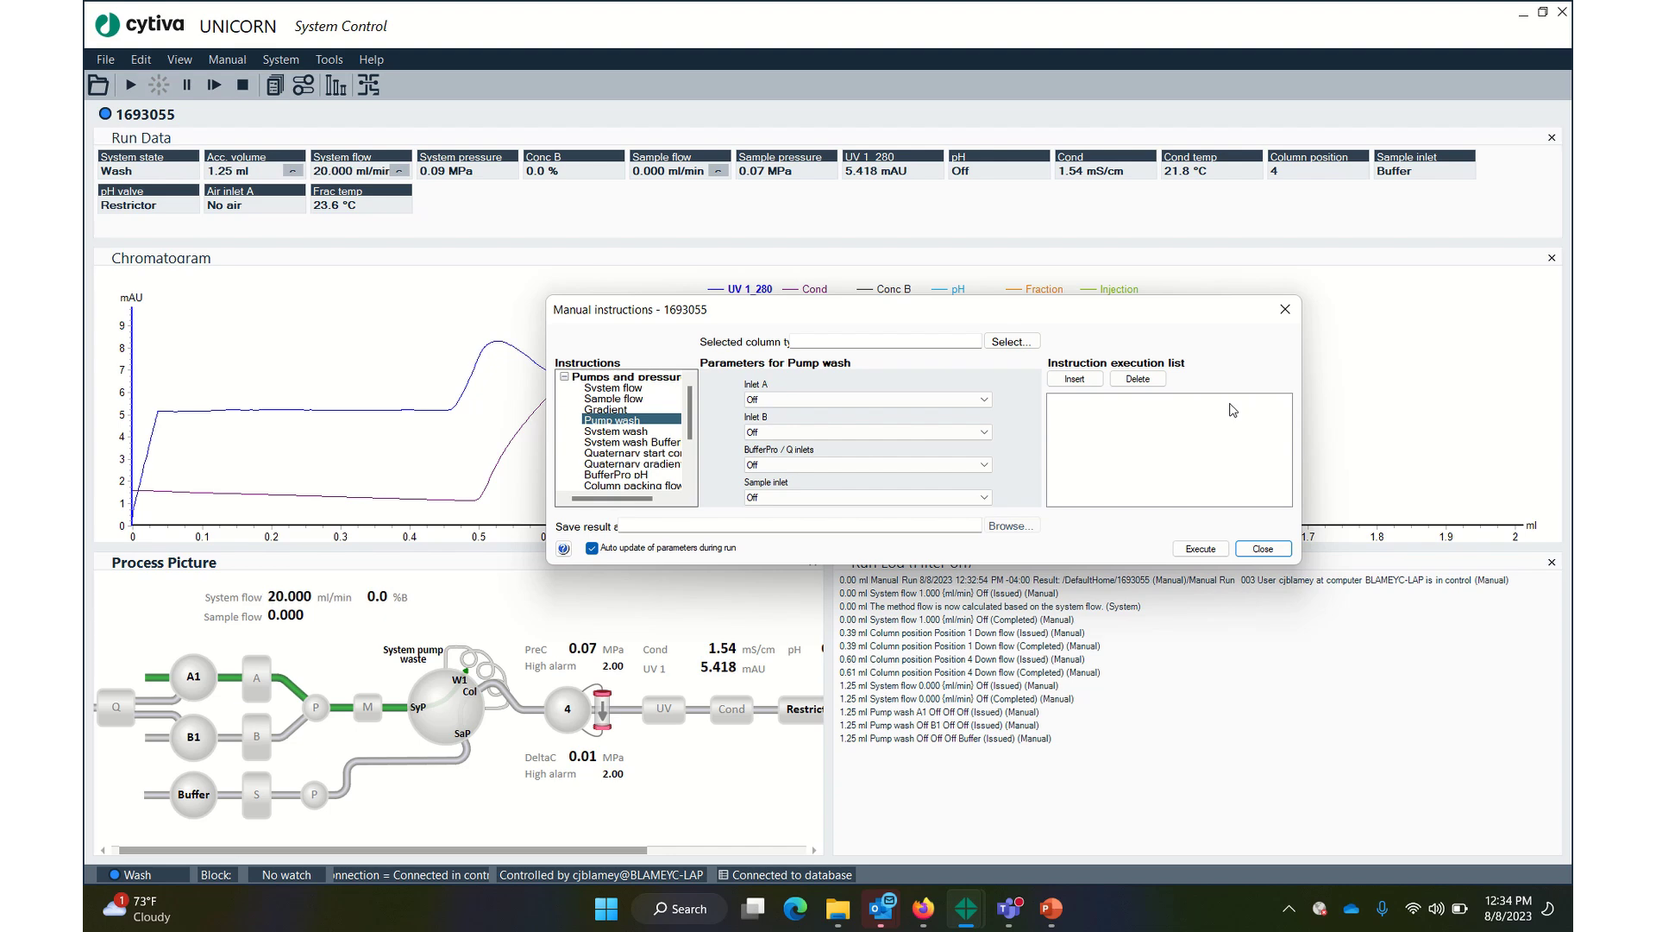
# Step: Skip the remaining time of the three queued pump washes (A1, B1 and Buffer) by continuing past each one
pyautogui.moveTo(1110, 311)
pyautogui.mouseDown()
pyautogui.moveTo(1043, 312)
pyautogui.moveTo(1104, 245)
pyautogui.moveTo(1118, 173)
pyautogui.moveTo(1103, 295)
pyautogui.mouseUp()
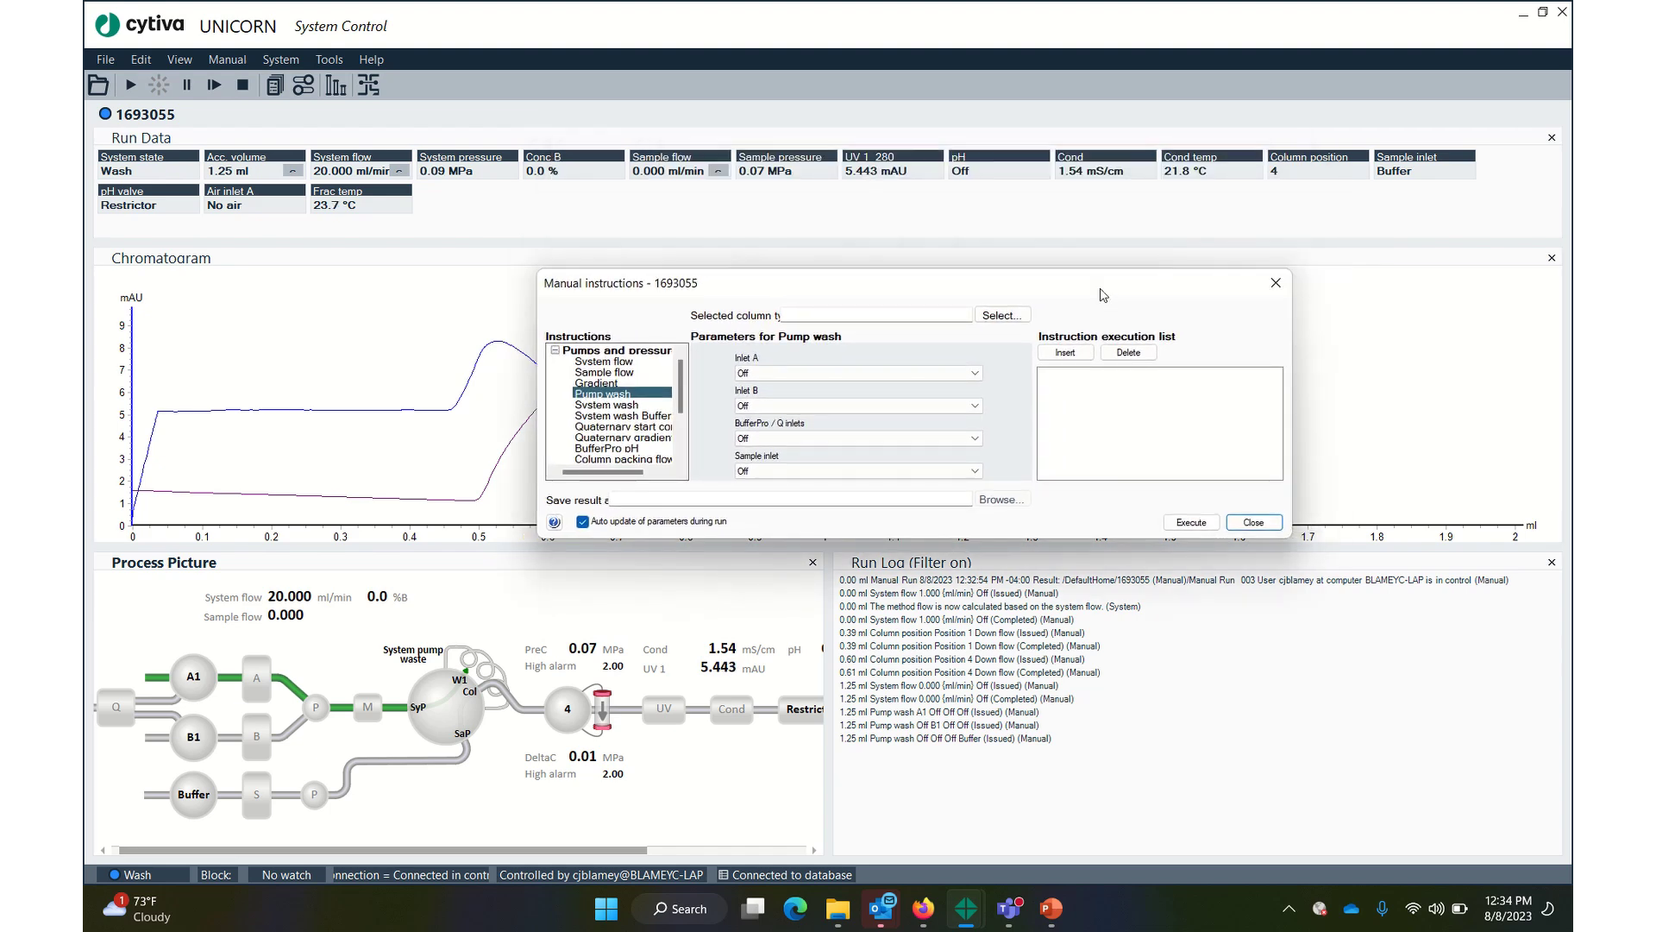
pyautogui.click(214, 85)
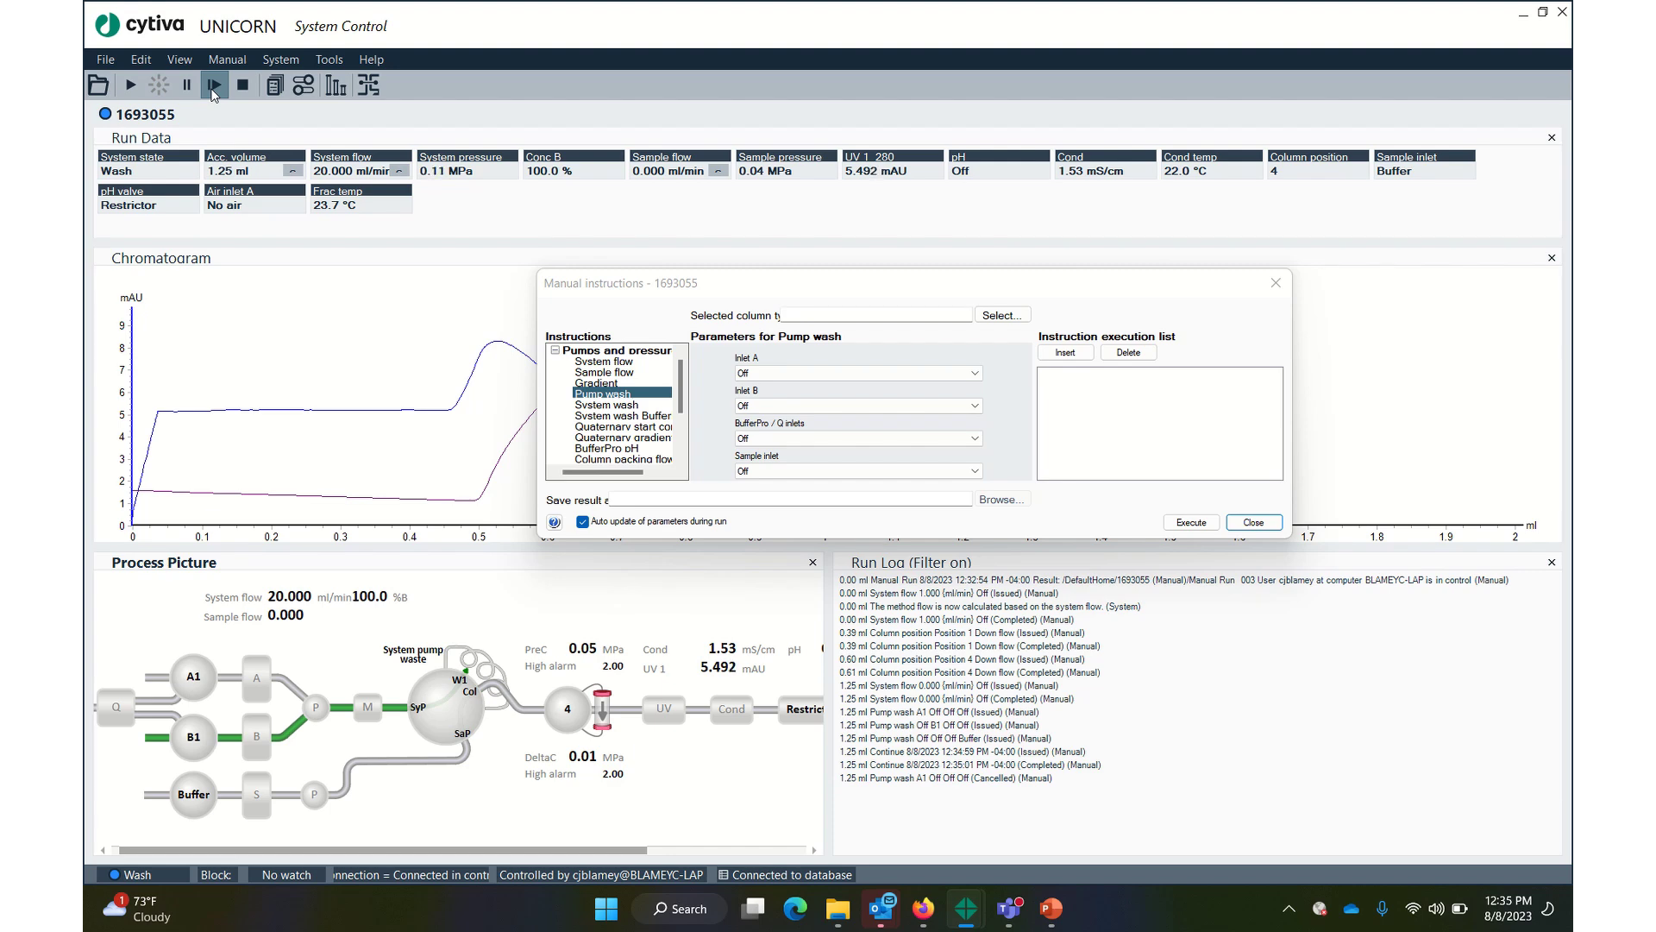
pyautogui.click(214, 86)
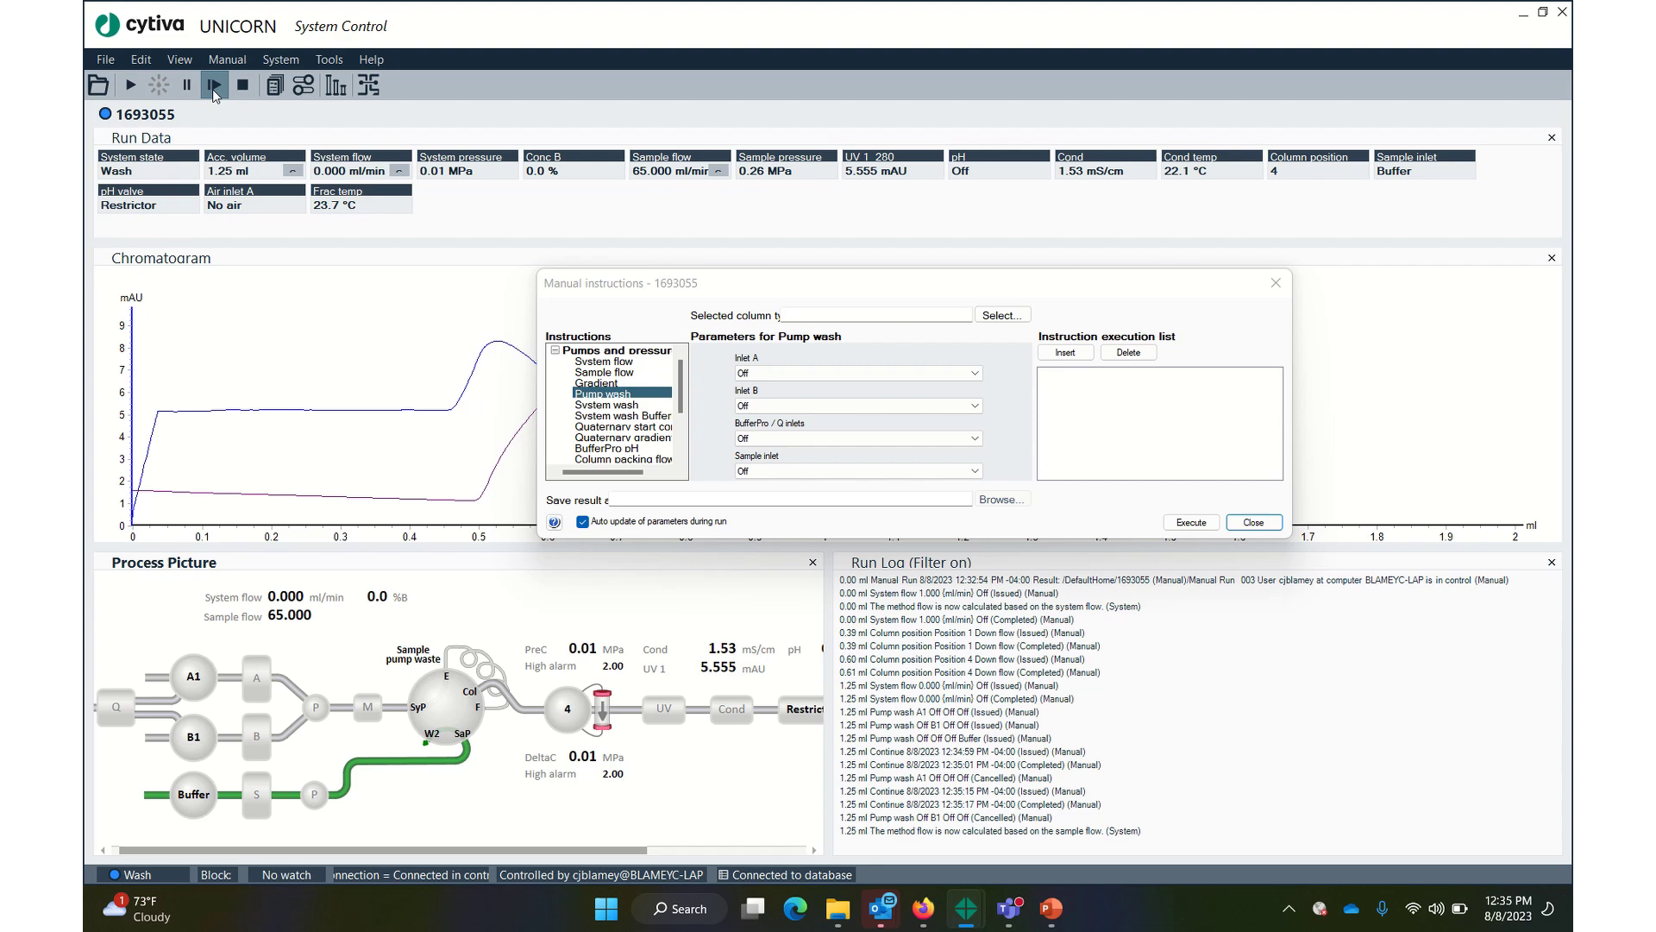
pyautogui.click(213, 86)
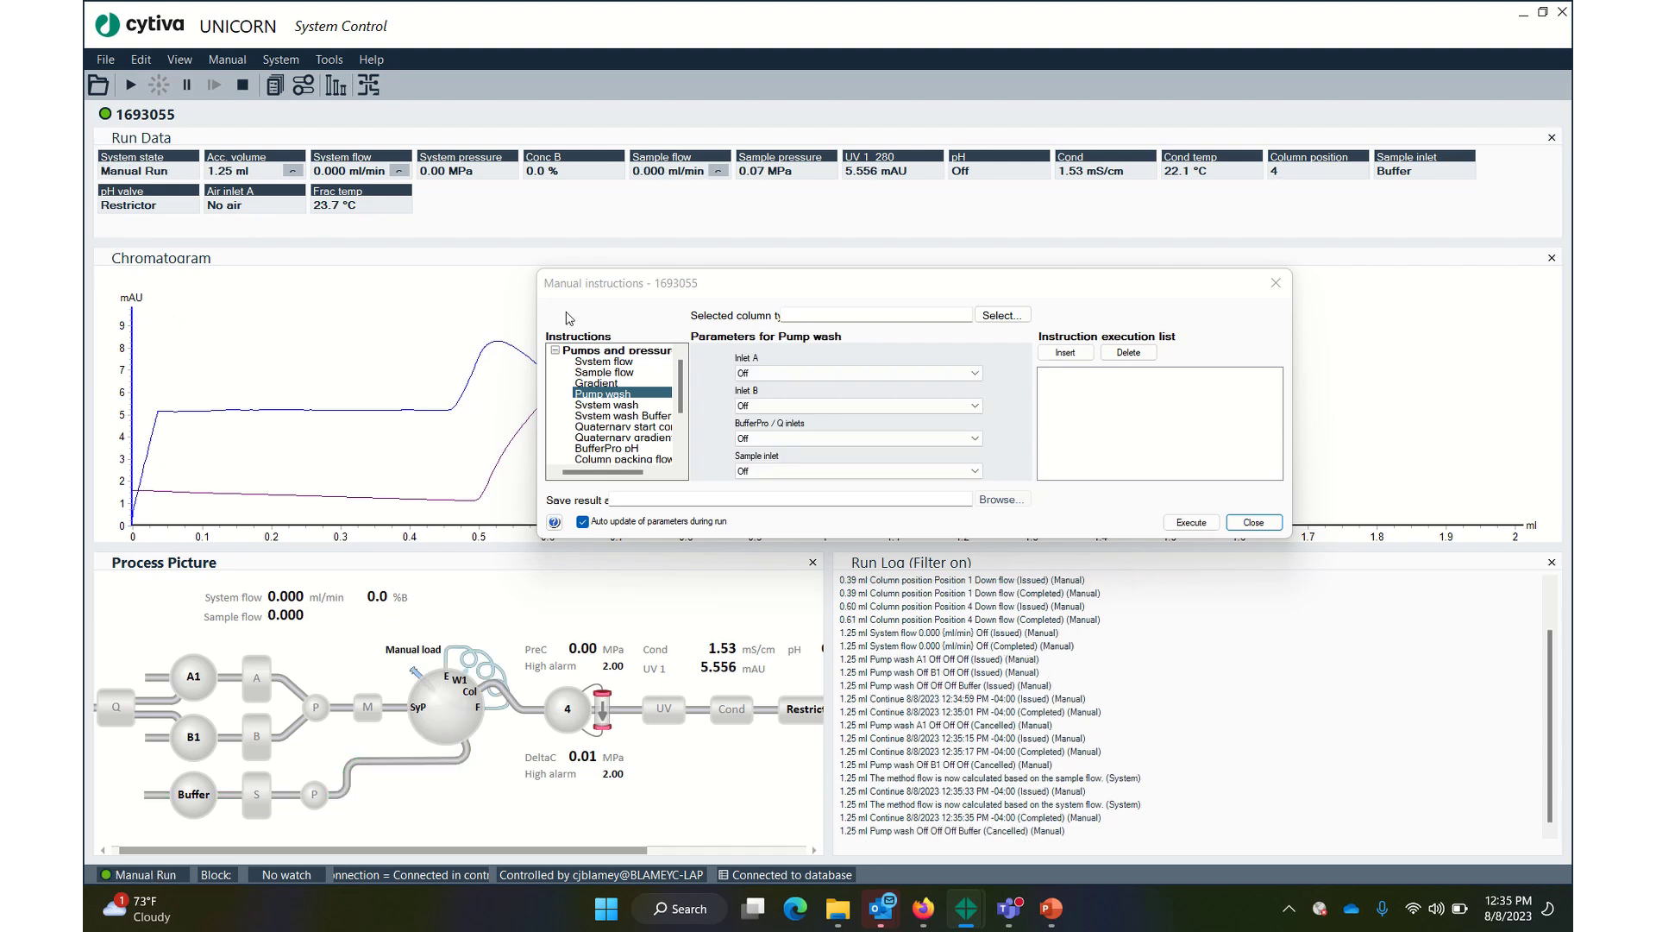
# Step: Execute a Pump wash with the sample inlet set to S1, and end it early by continuing the run
pyautogui.click(871, 471)
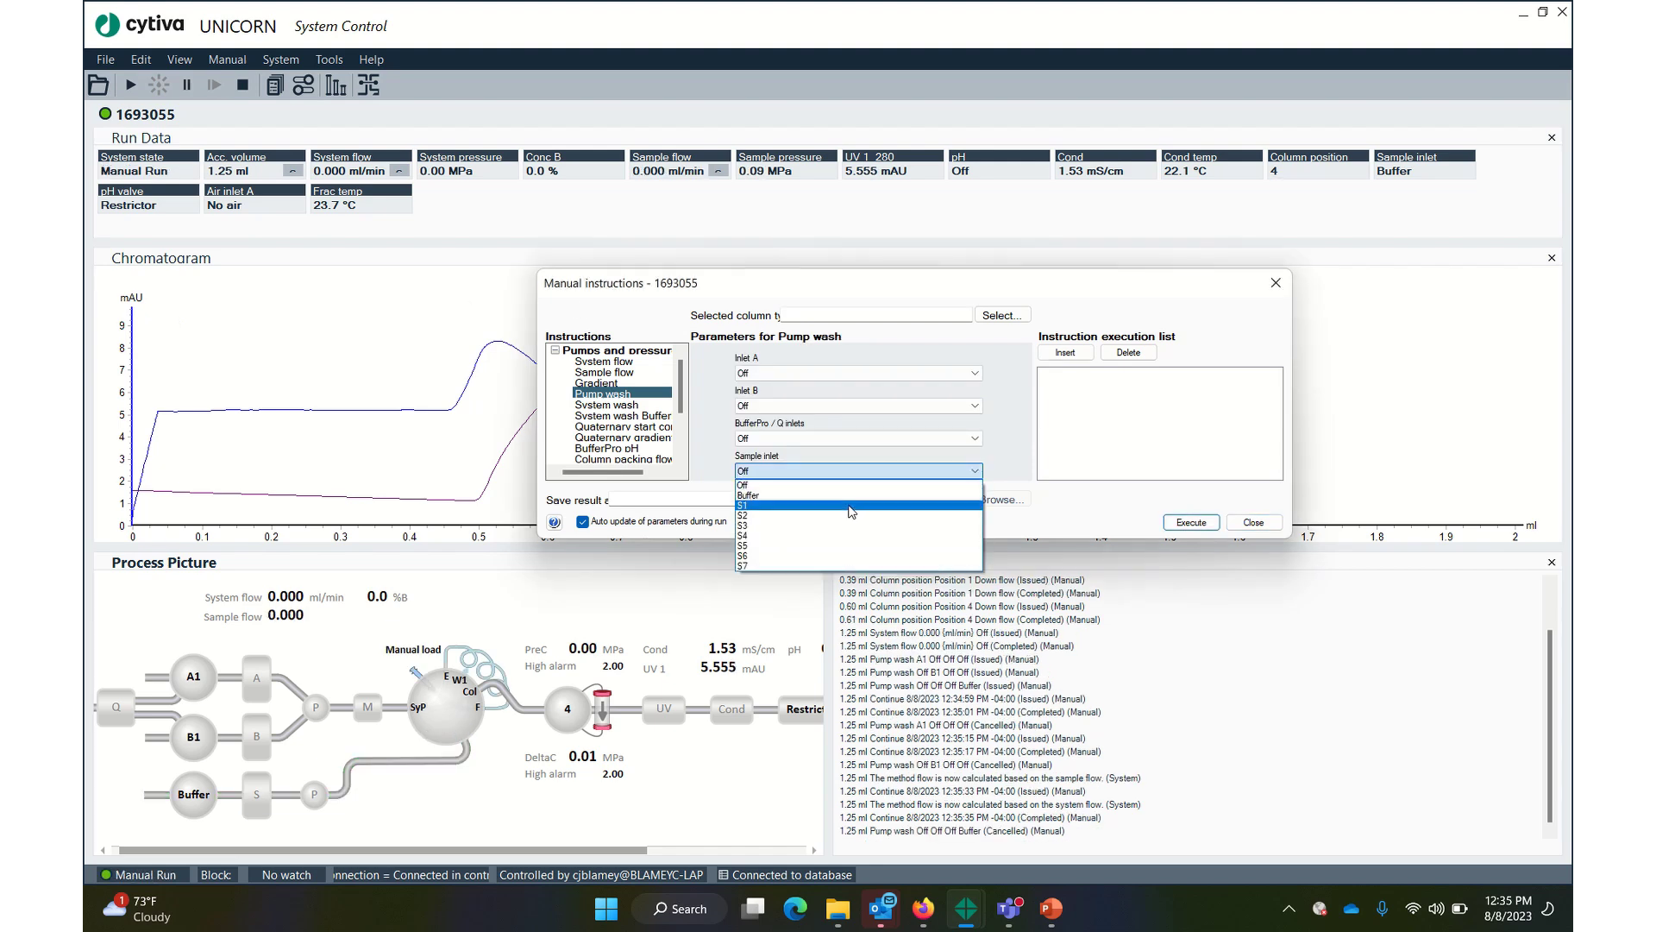
pyautogui.click(852, 506)
pyautogui.click(1193, 523)
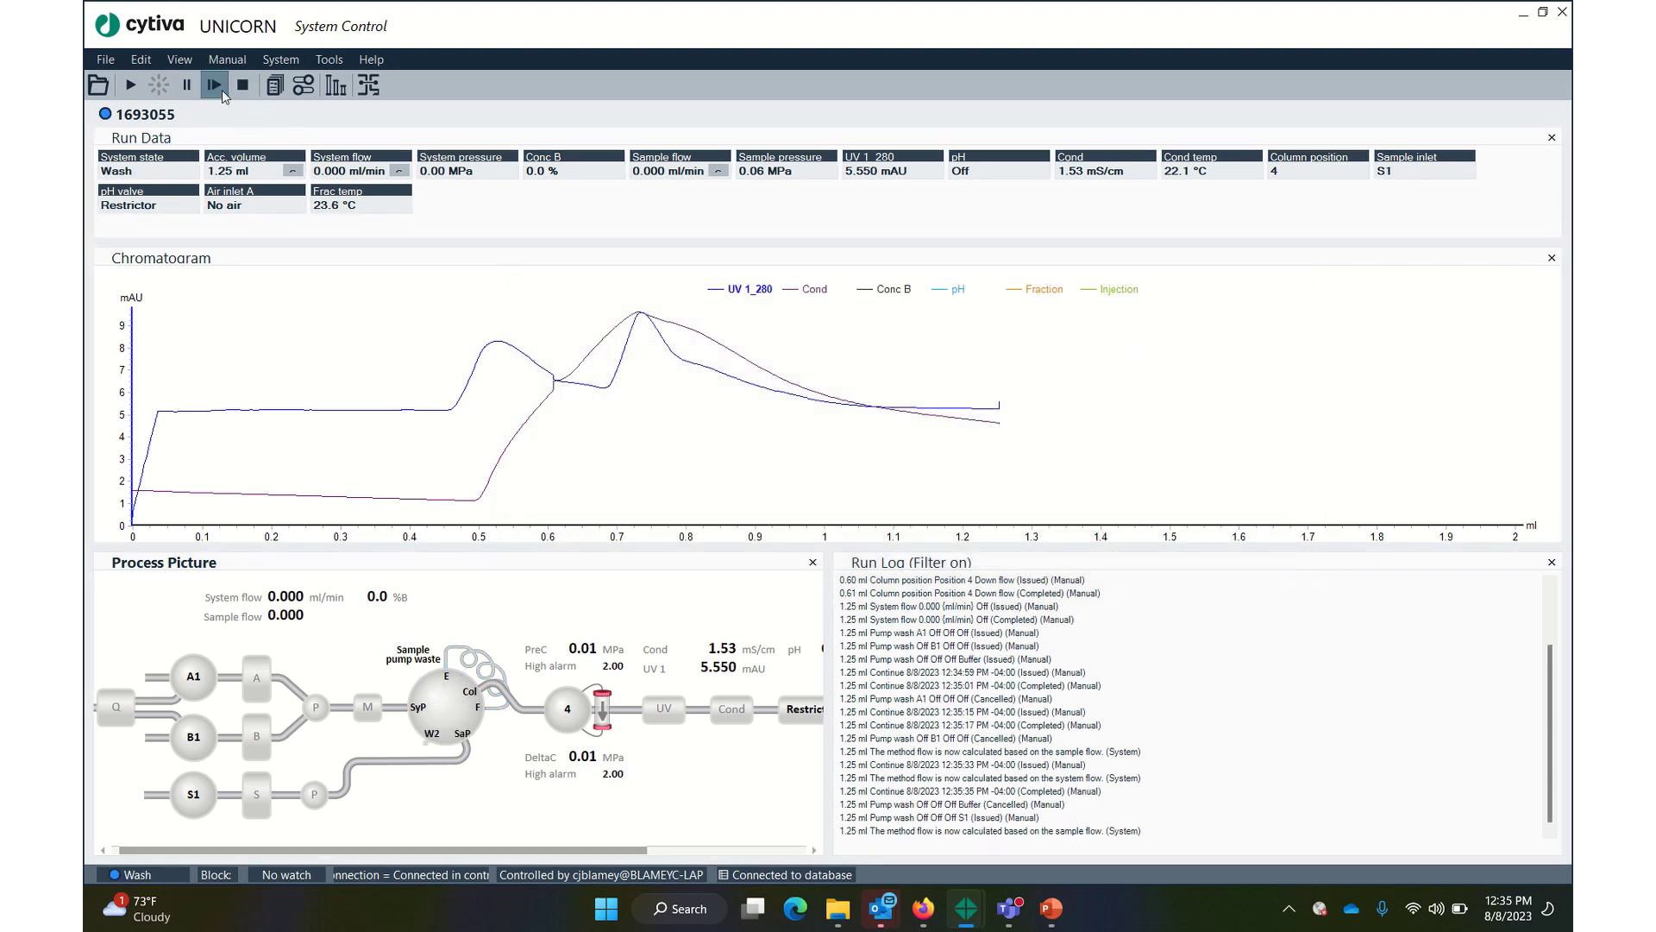
pyautogui.click(216, 85)
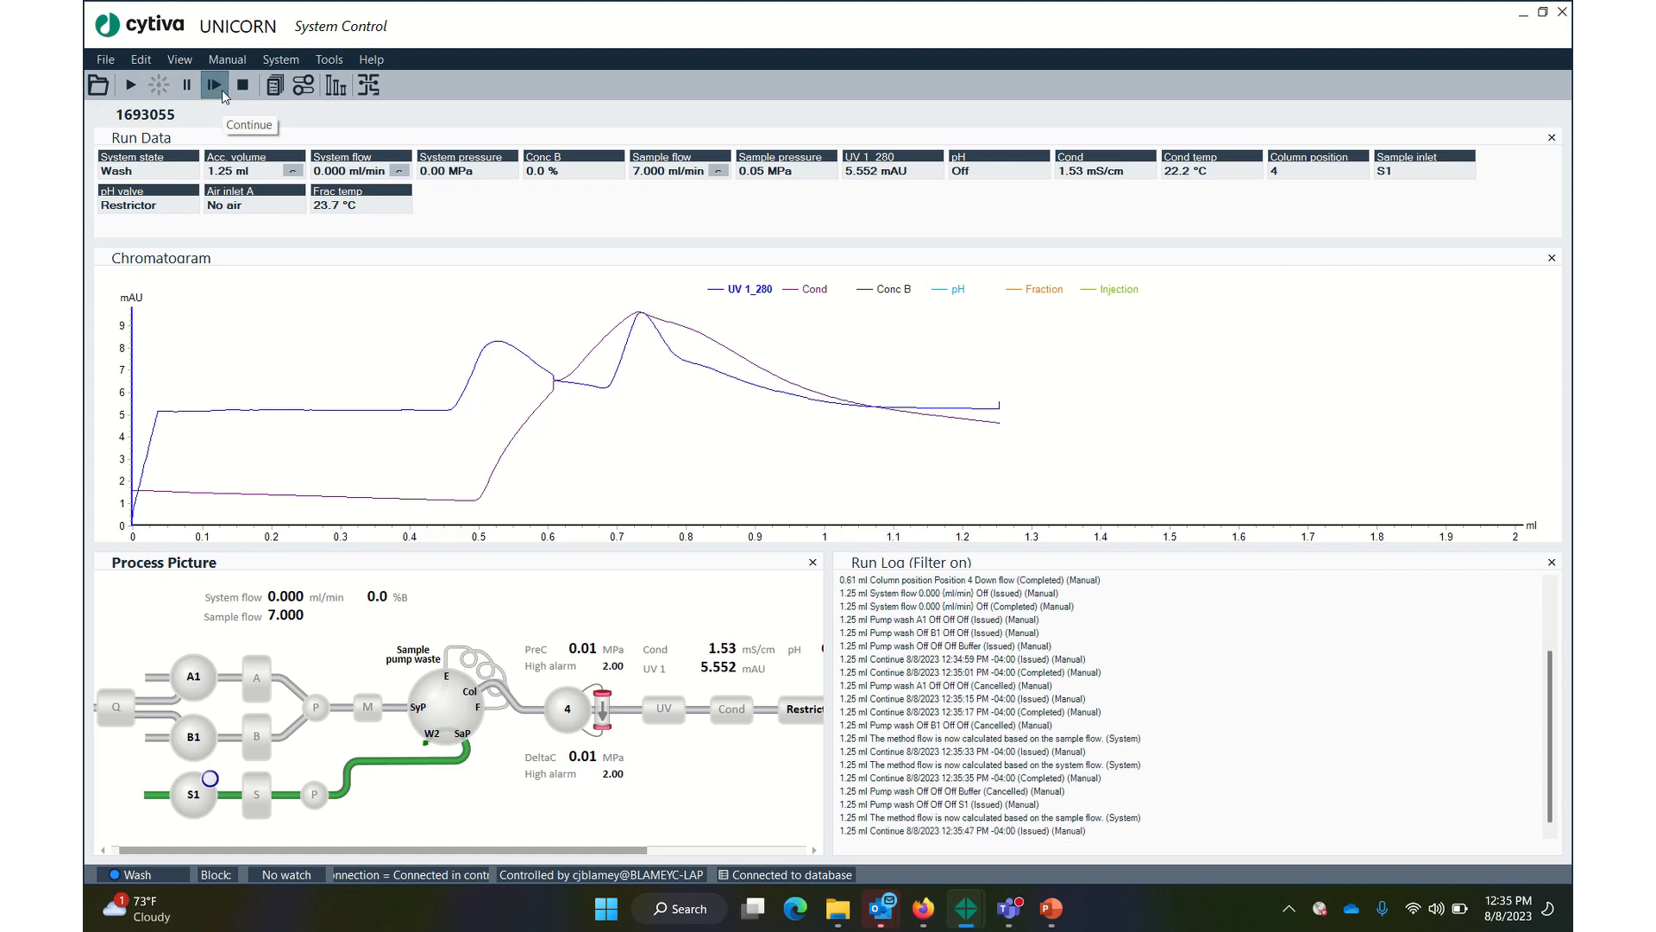
# Step: Reopen the manual instructions, execute another Pump wash on sample inlet S1, and continue the run to end the wash
pyautogui.click(227, 59)
pyautogui.click(244, 78)
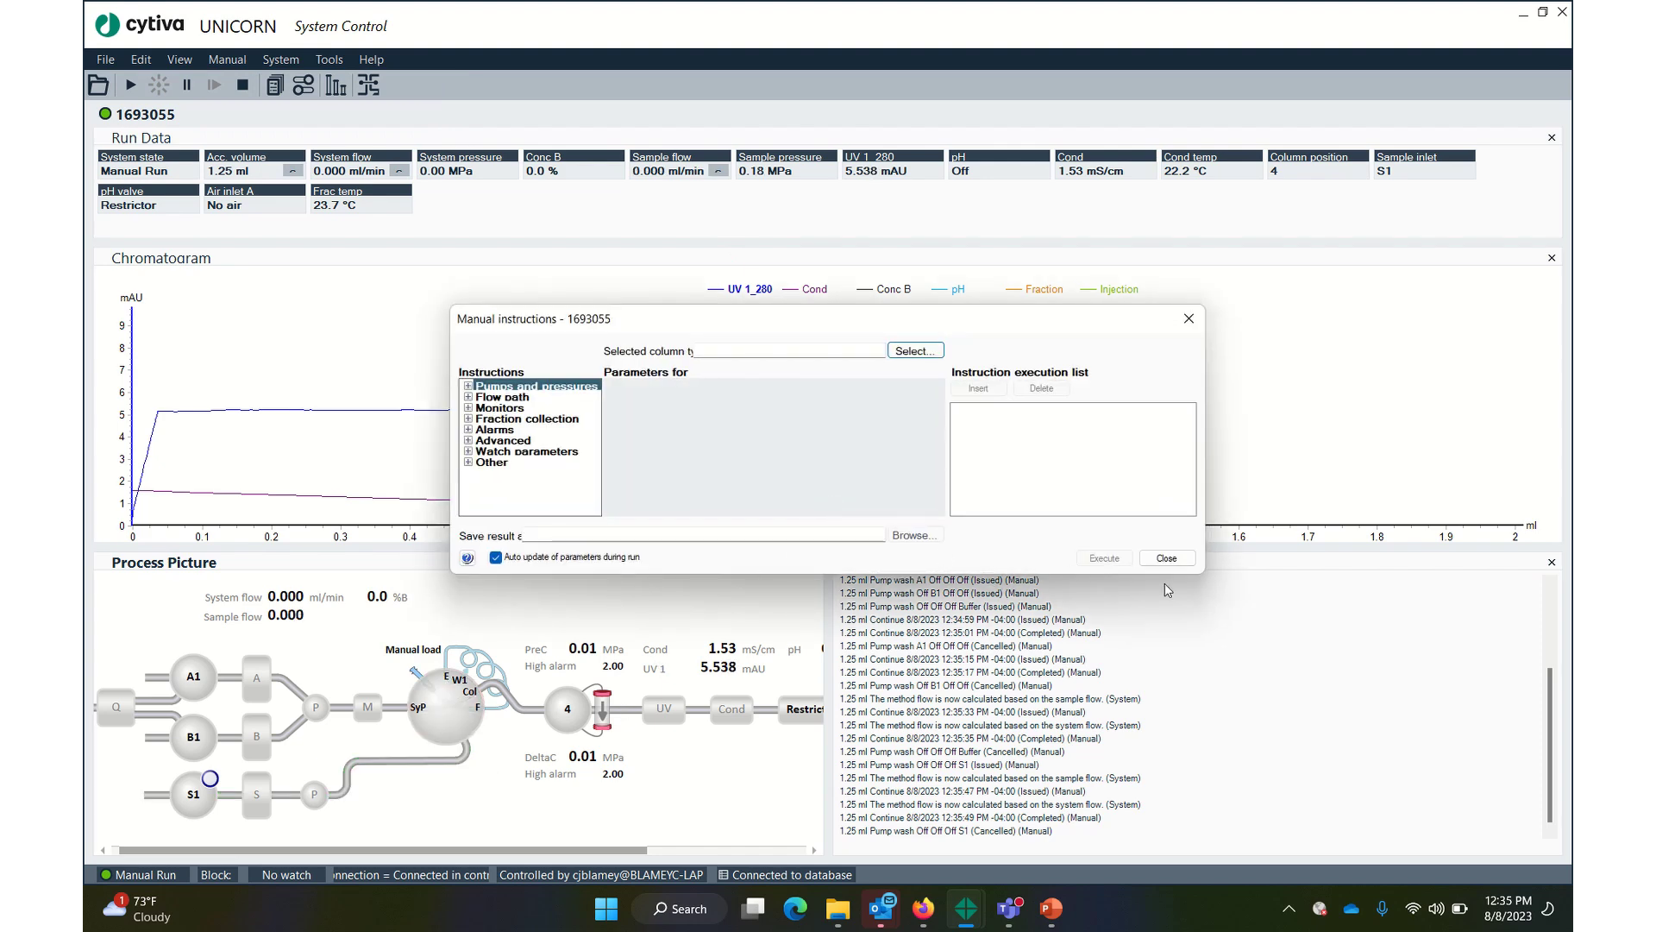
pyautogui.moveTo(850, 4)
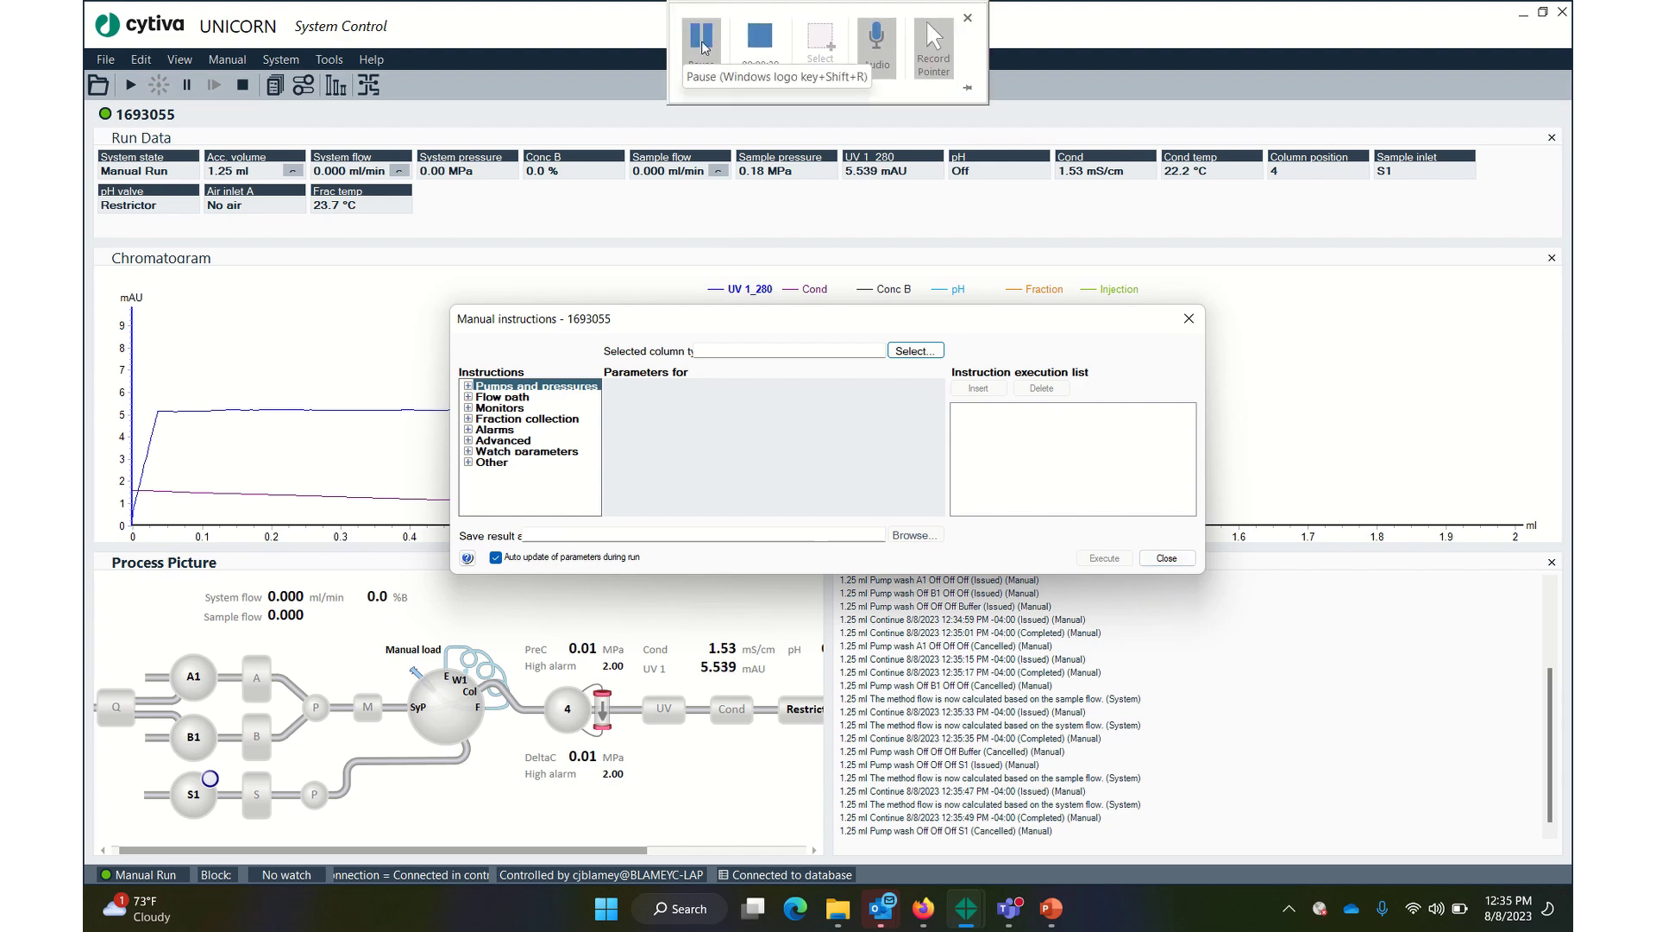
pyautogui.click(698, 40)
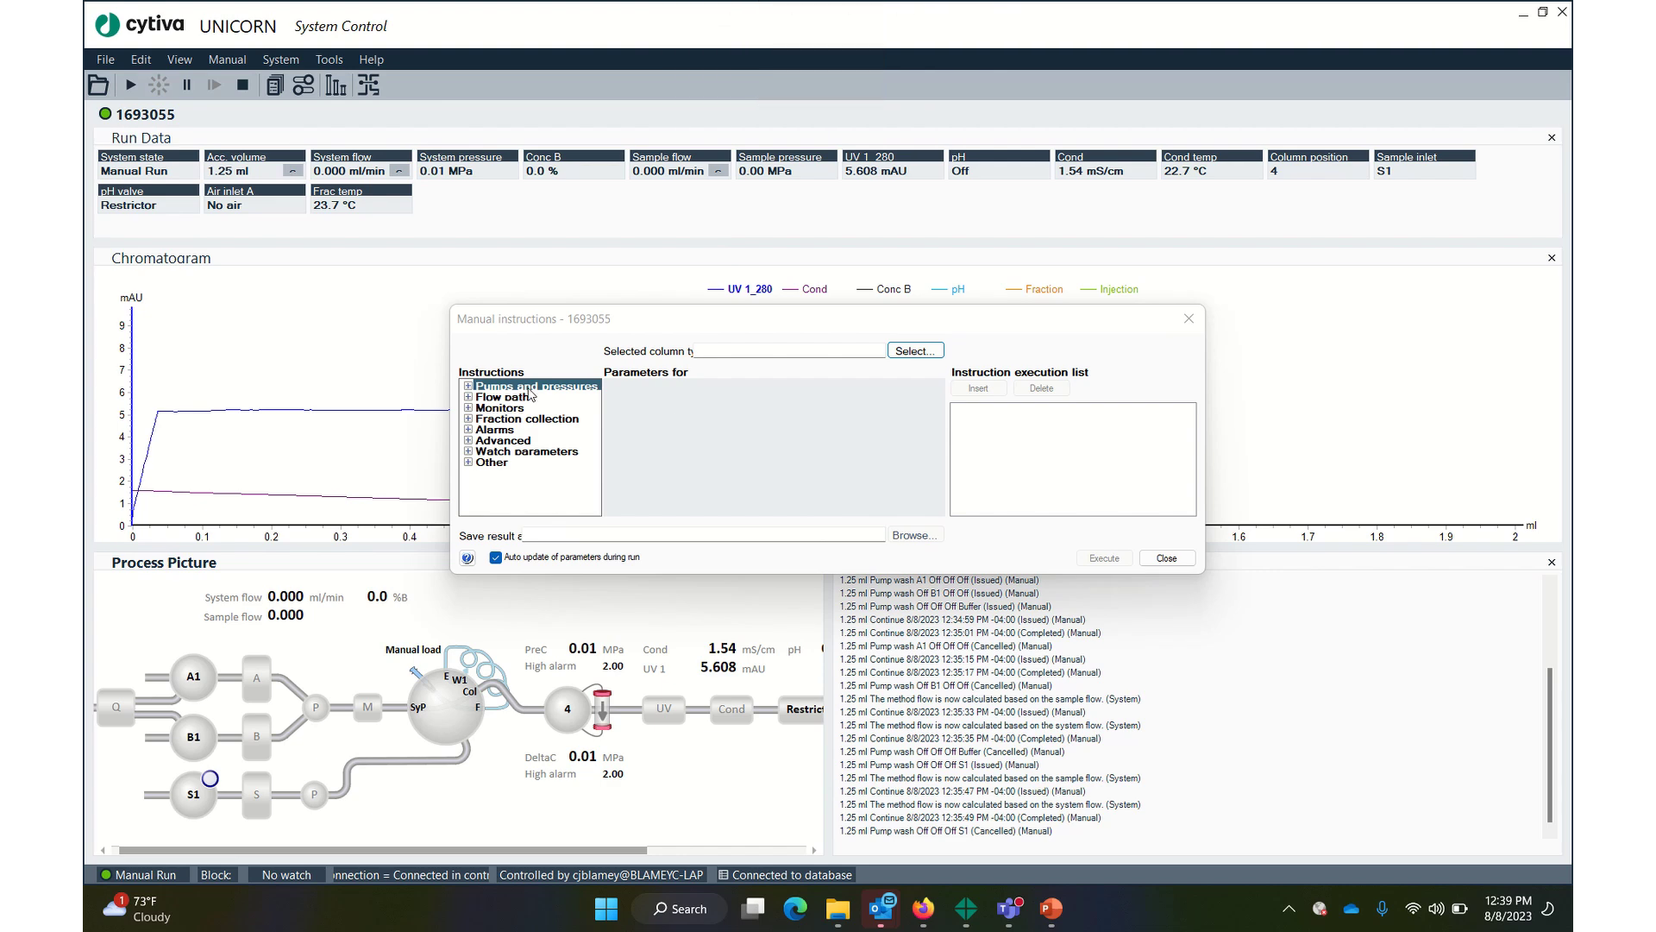
pyautogui.click(468, 387)
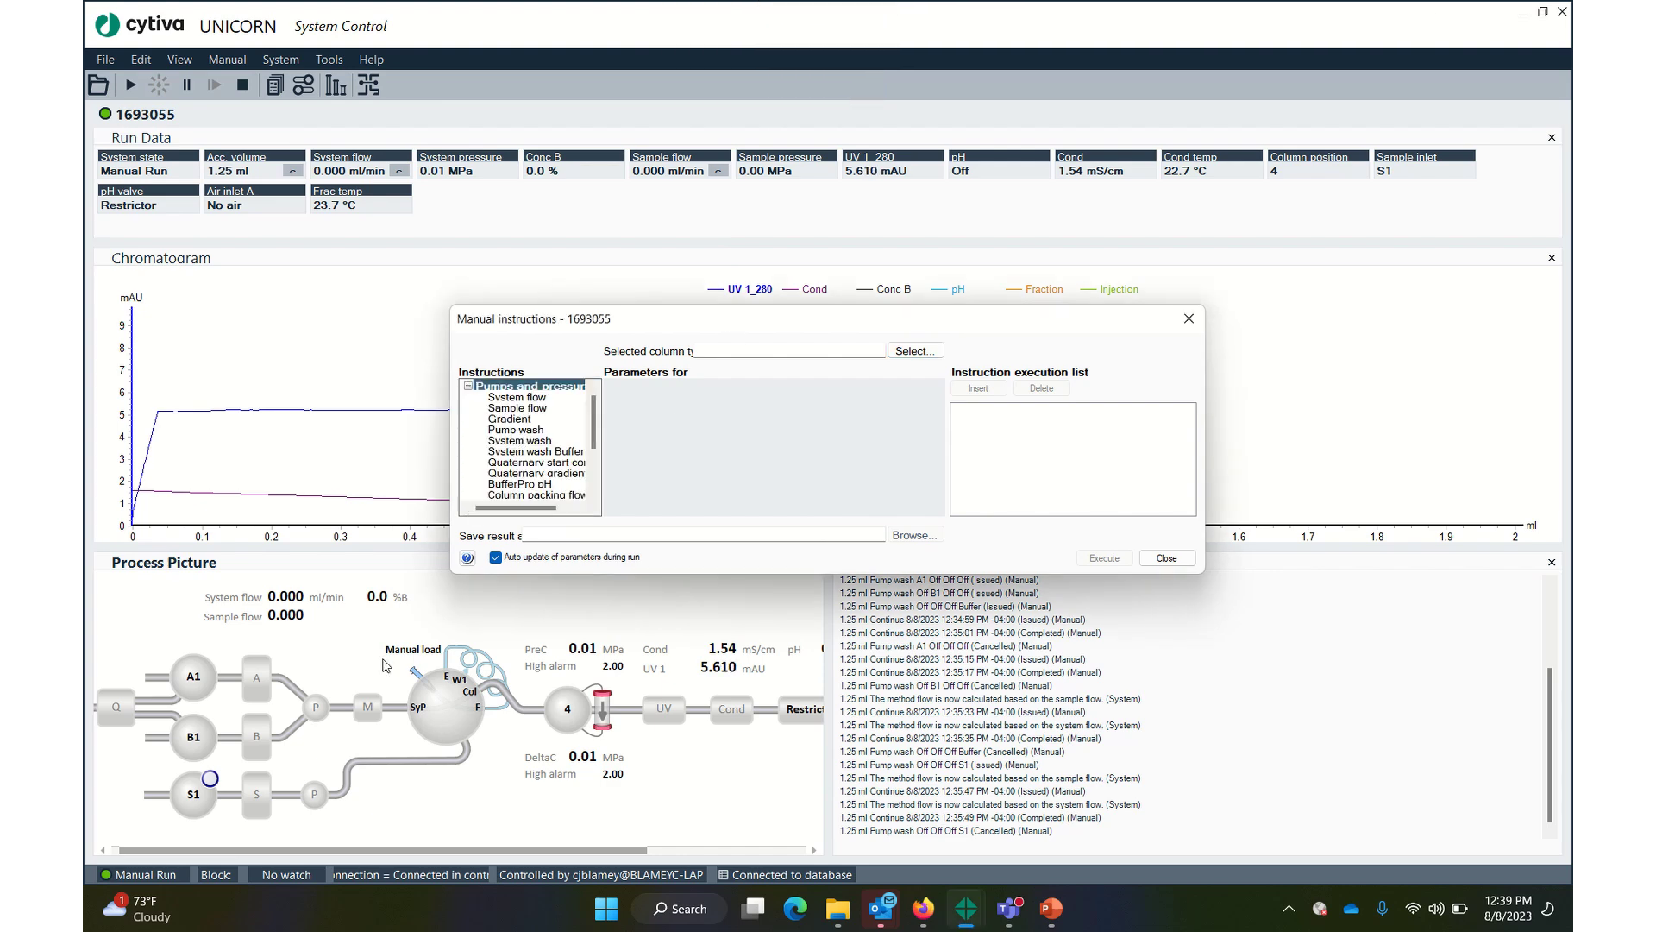
pyautogui.moveTo(212, 783)
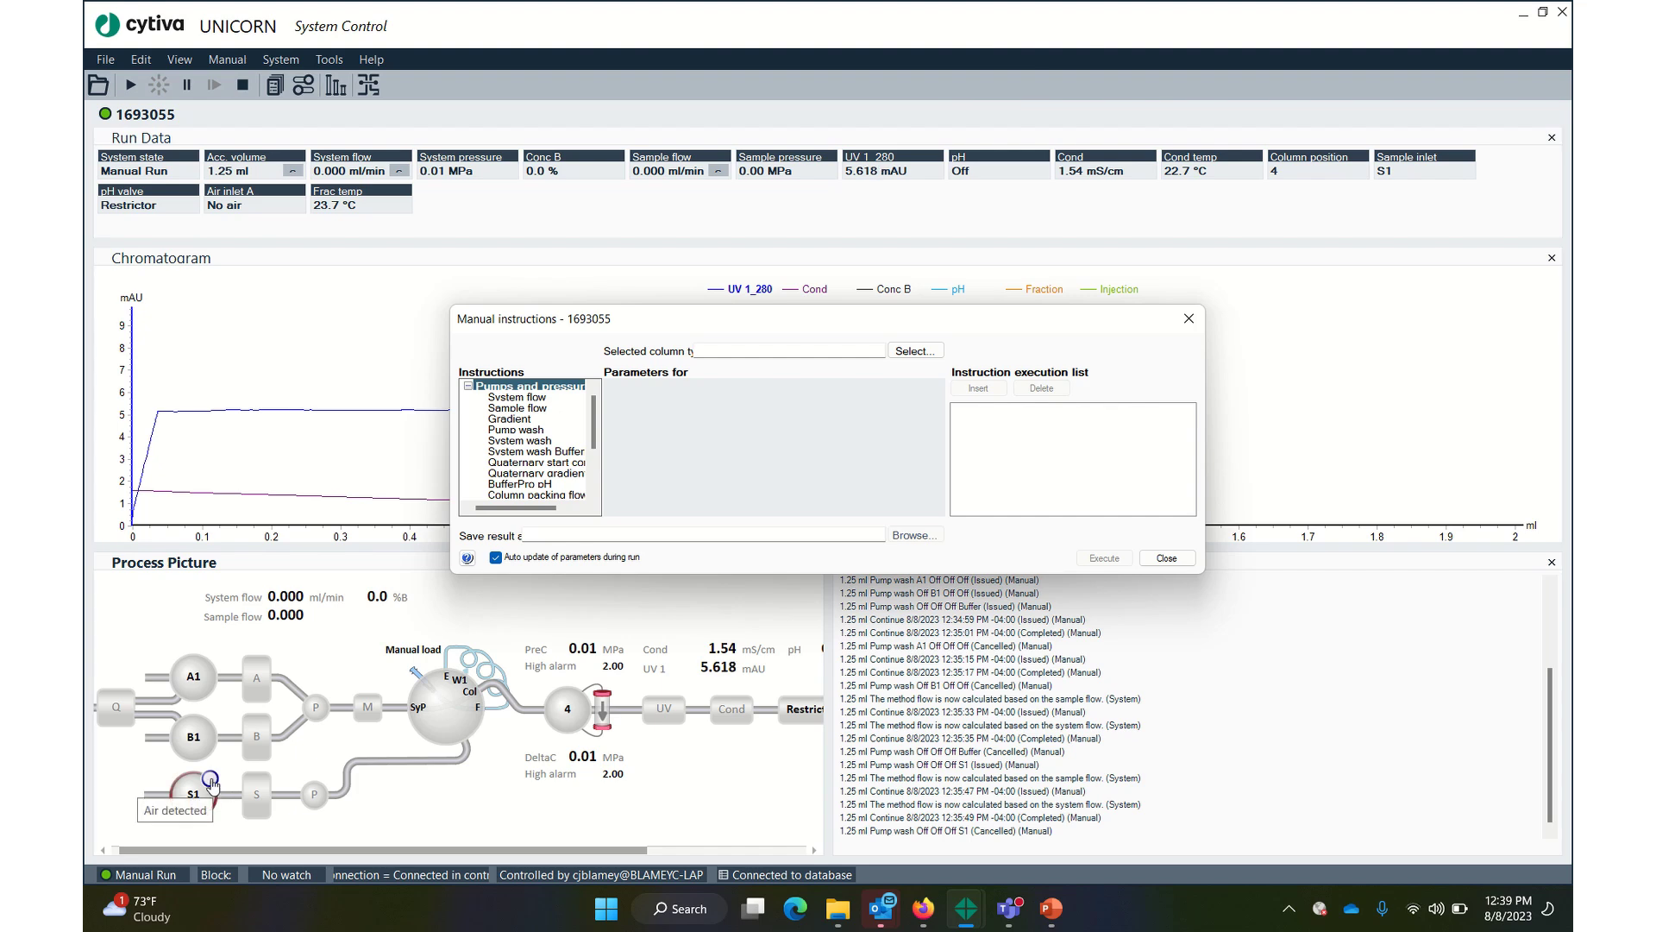
pyautogui.click(514, 428)
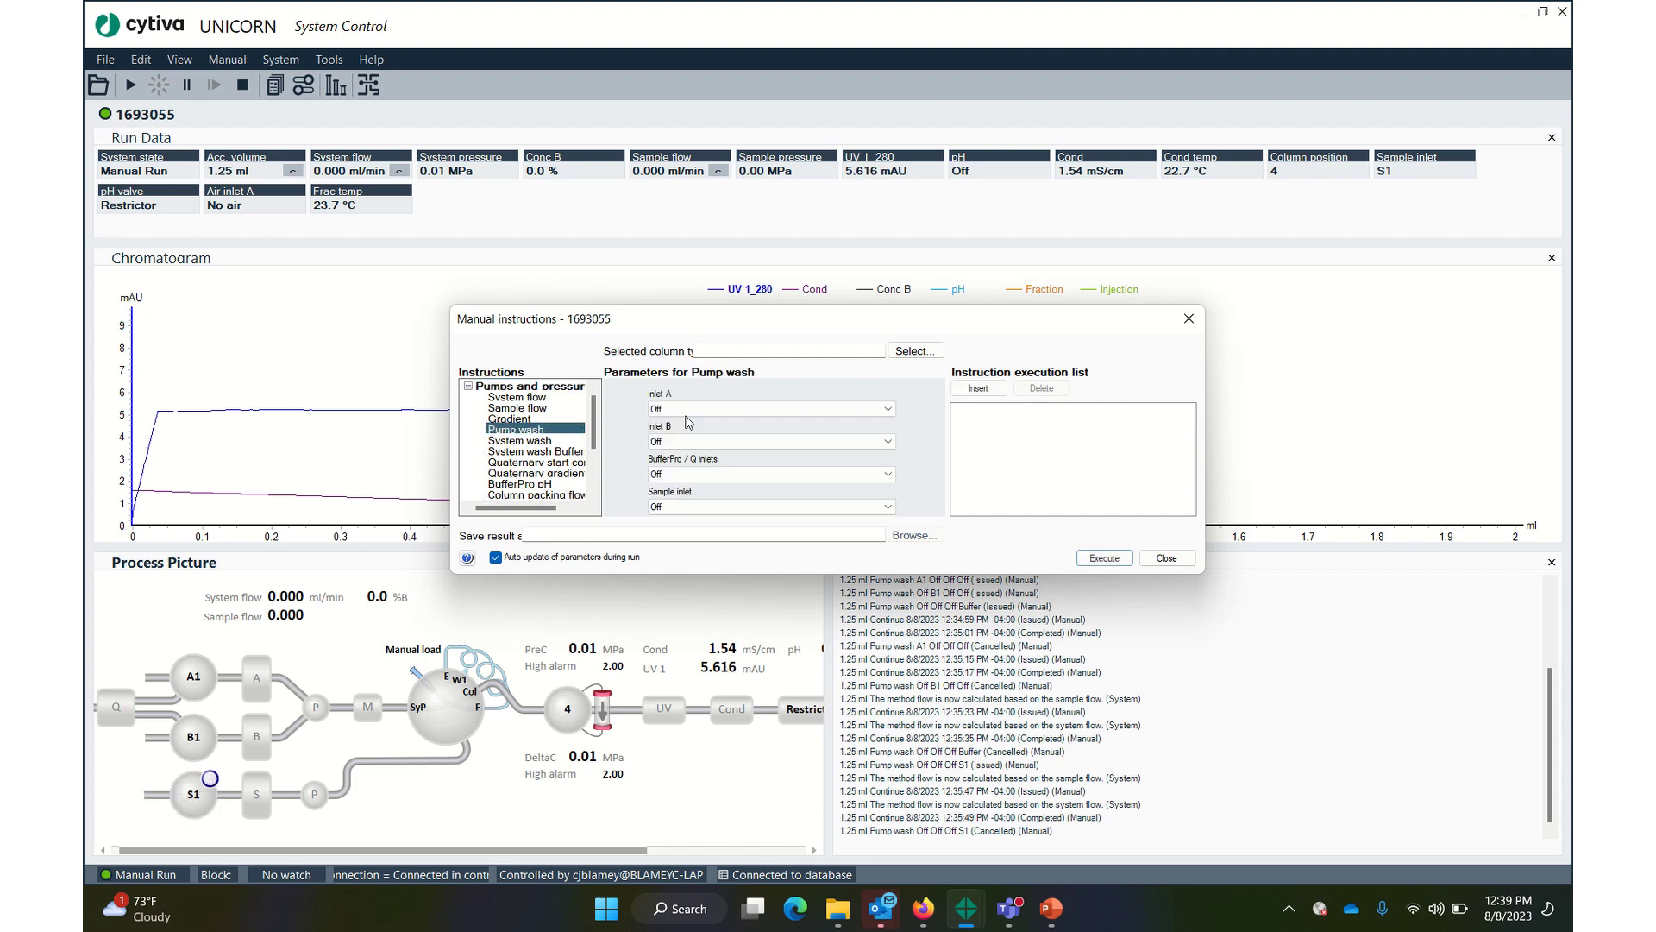
pyautogui.click(697, 506)
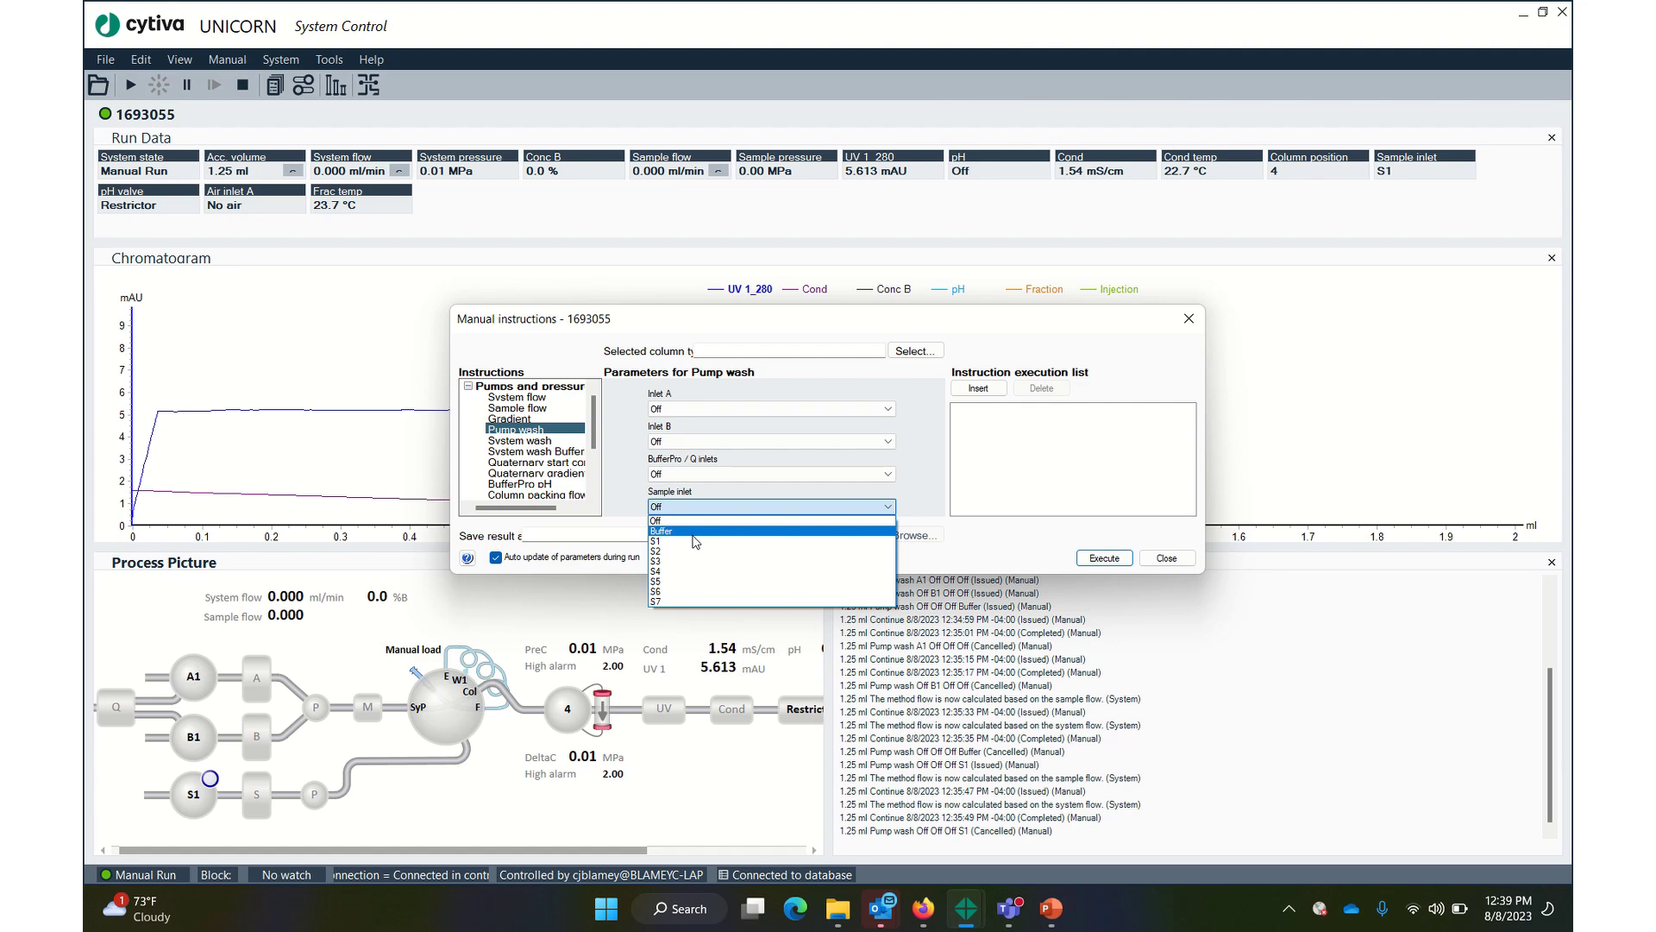
pyautogui.click(695, 541)
pyautogui.click(1107, 558)
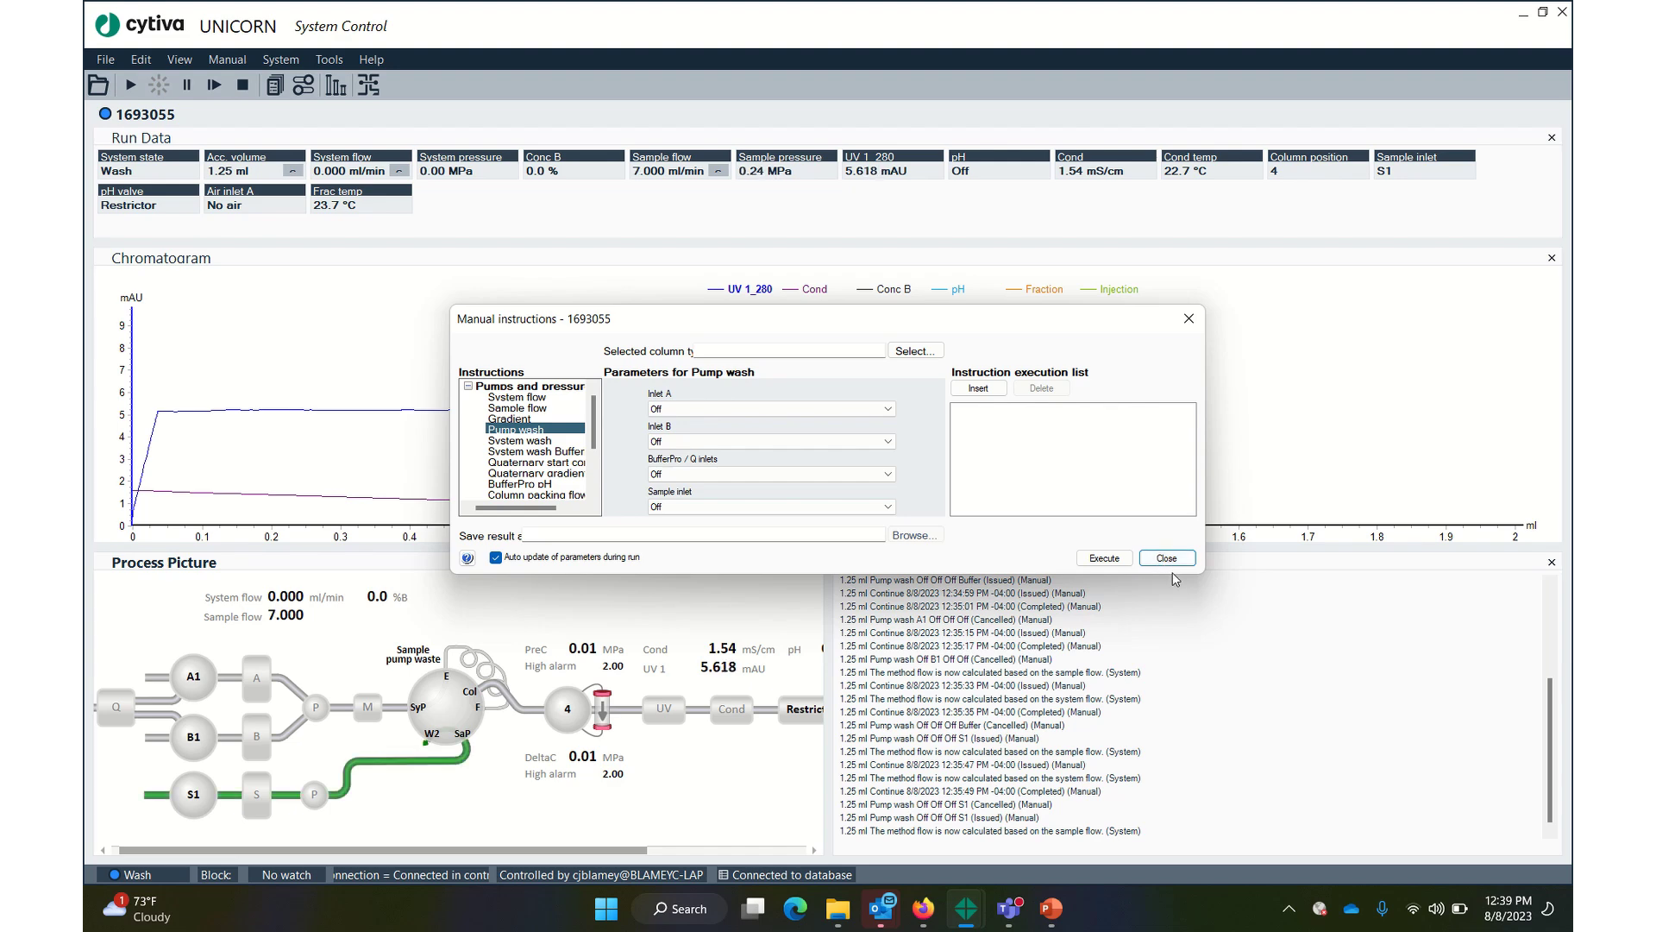
pyautogui.moveTo(759, 7)
pyautogui.click(215, 86)
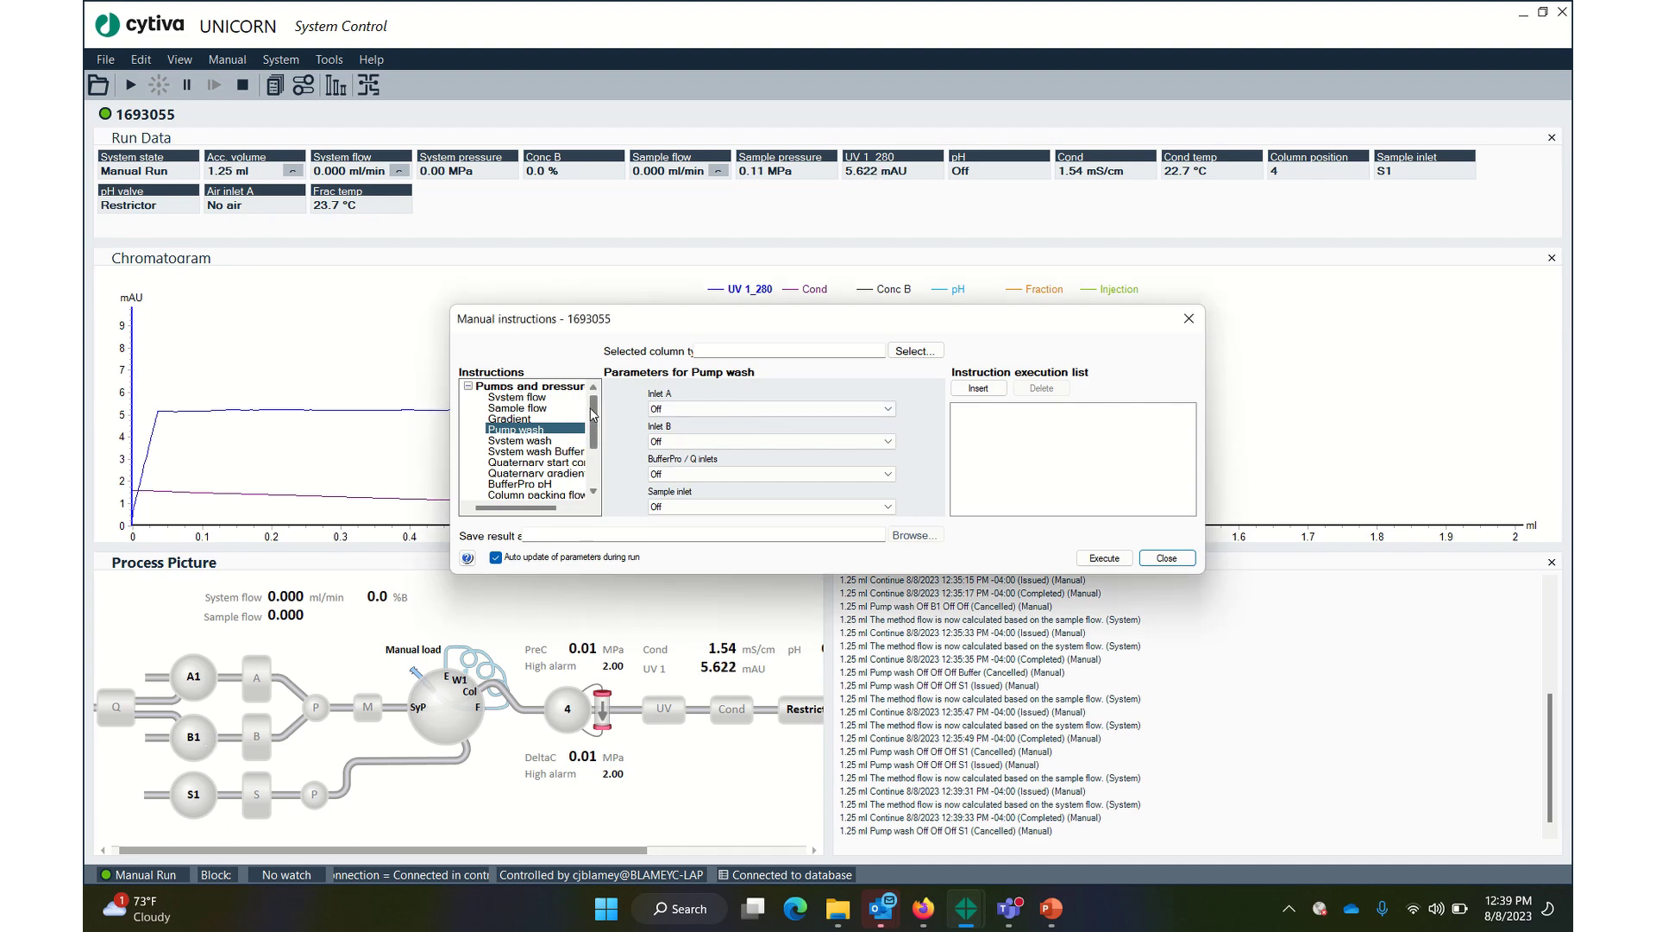
# Step: Switch the injection valve to the Sample pump waste position by executing a Flow path instruction
pyautogui.click(470, 387)
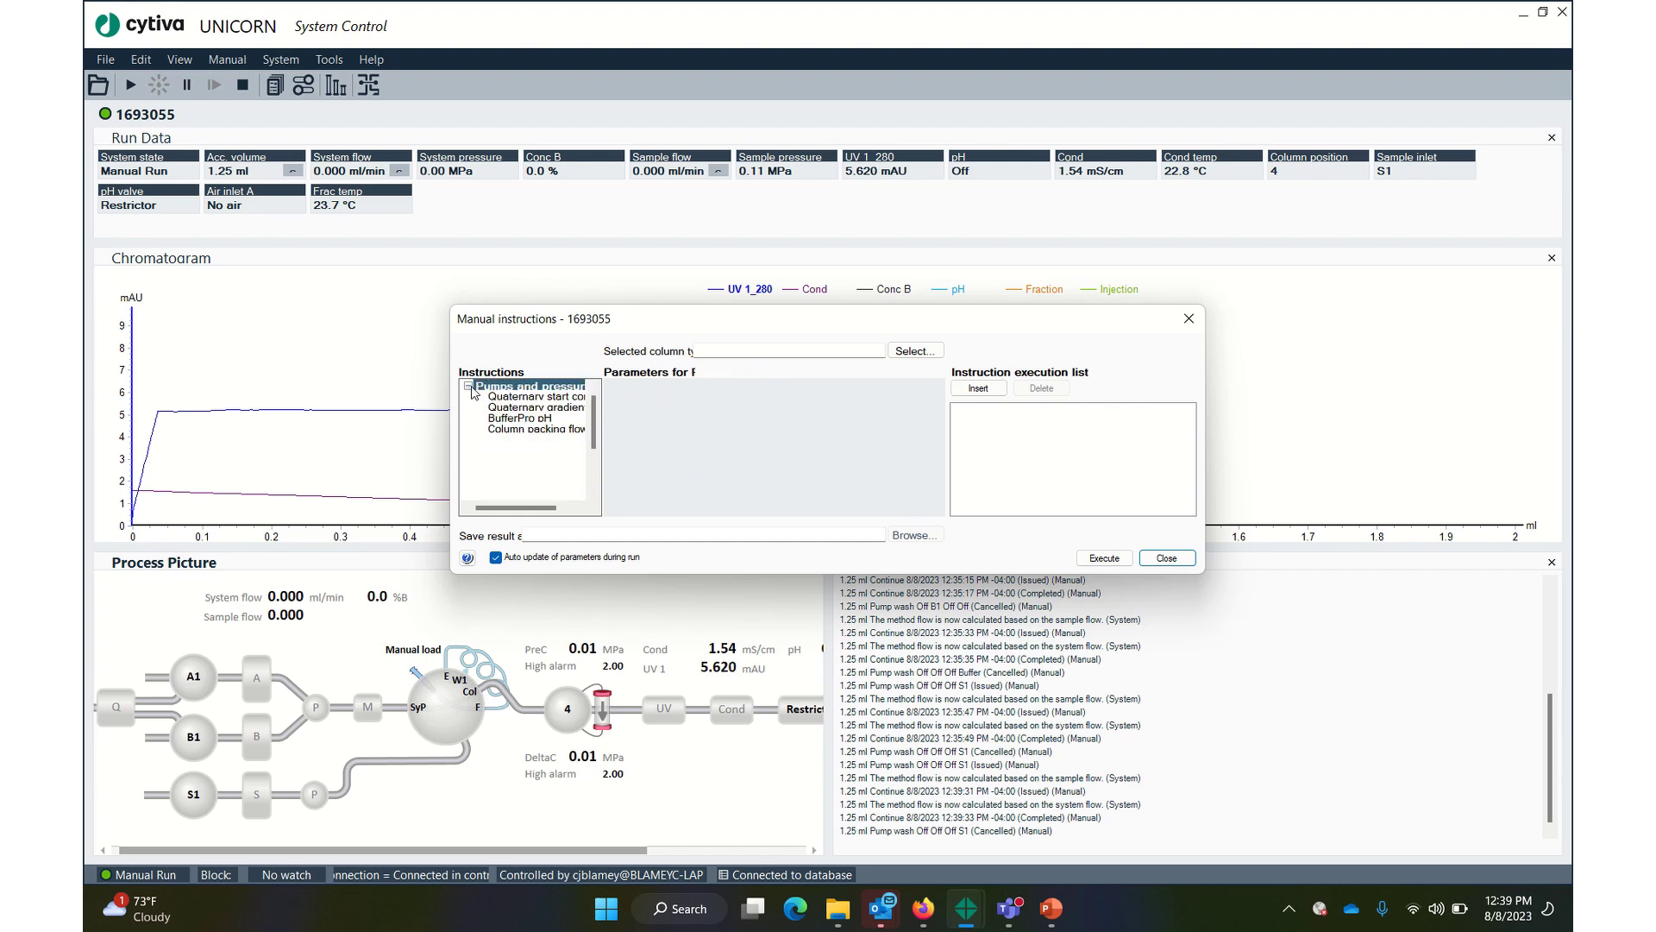
pyautogui.doubleClick(480, 398)
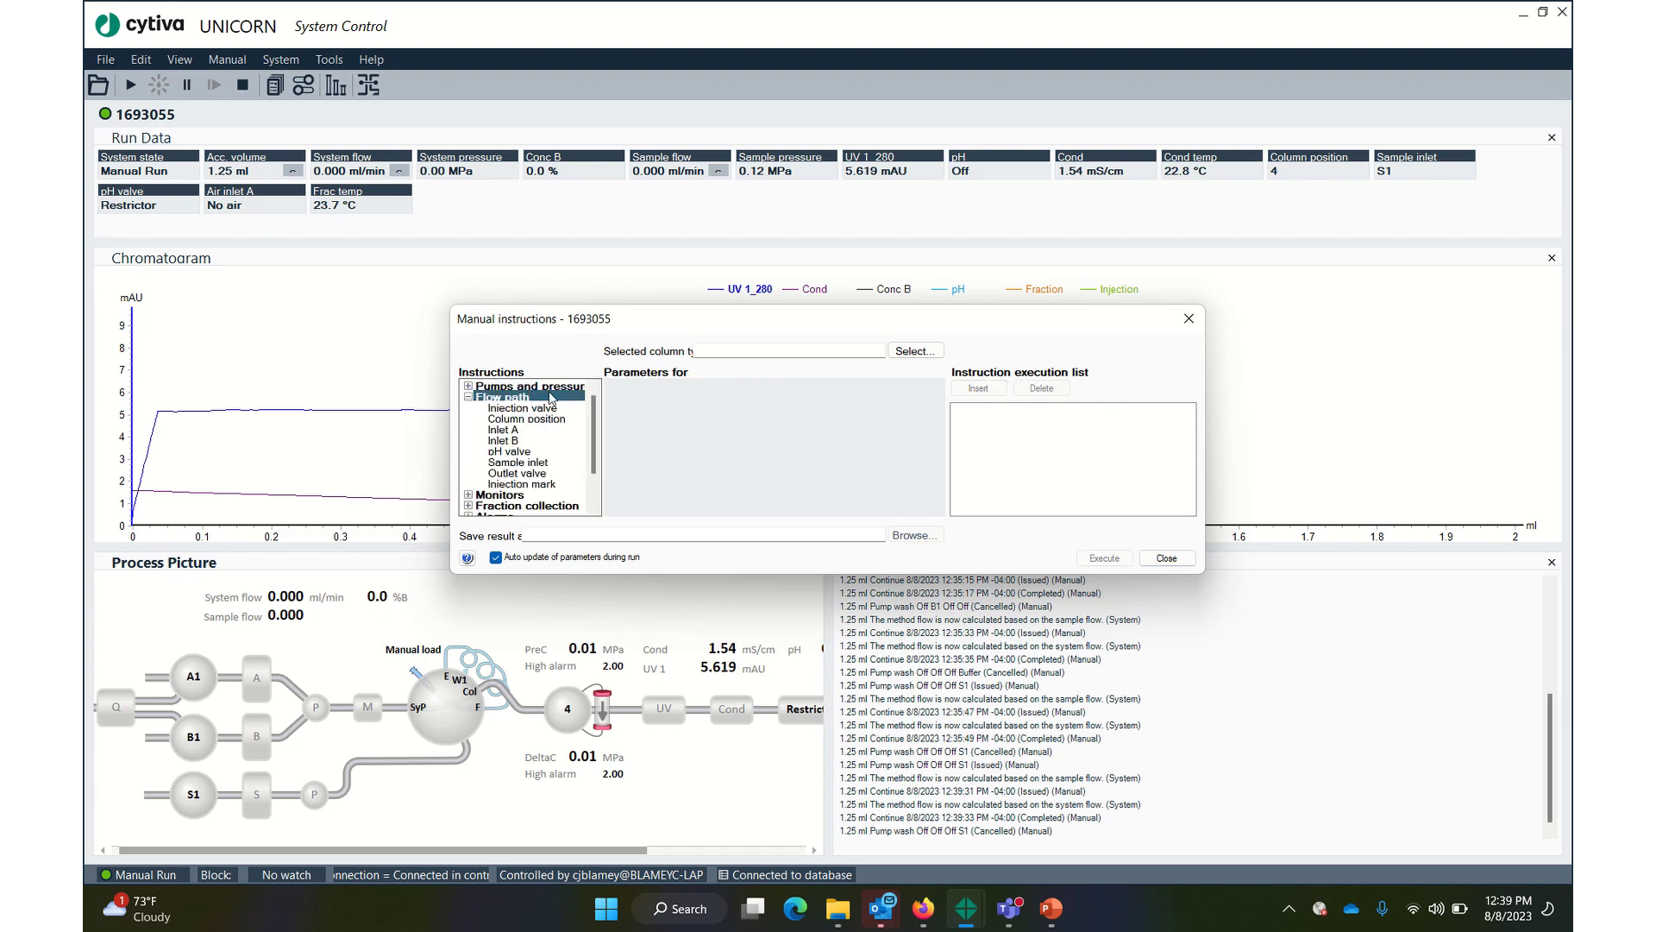
pyautogui.click(537, 409)
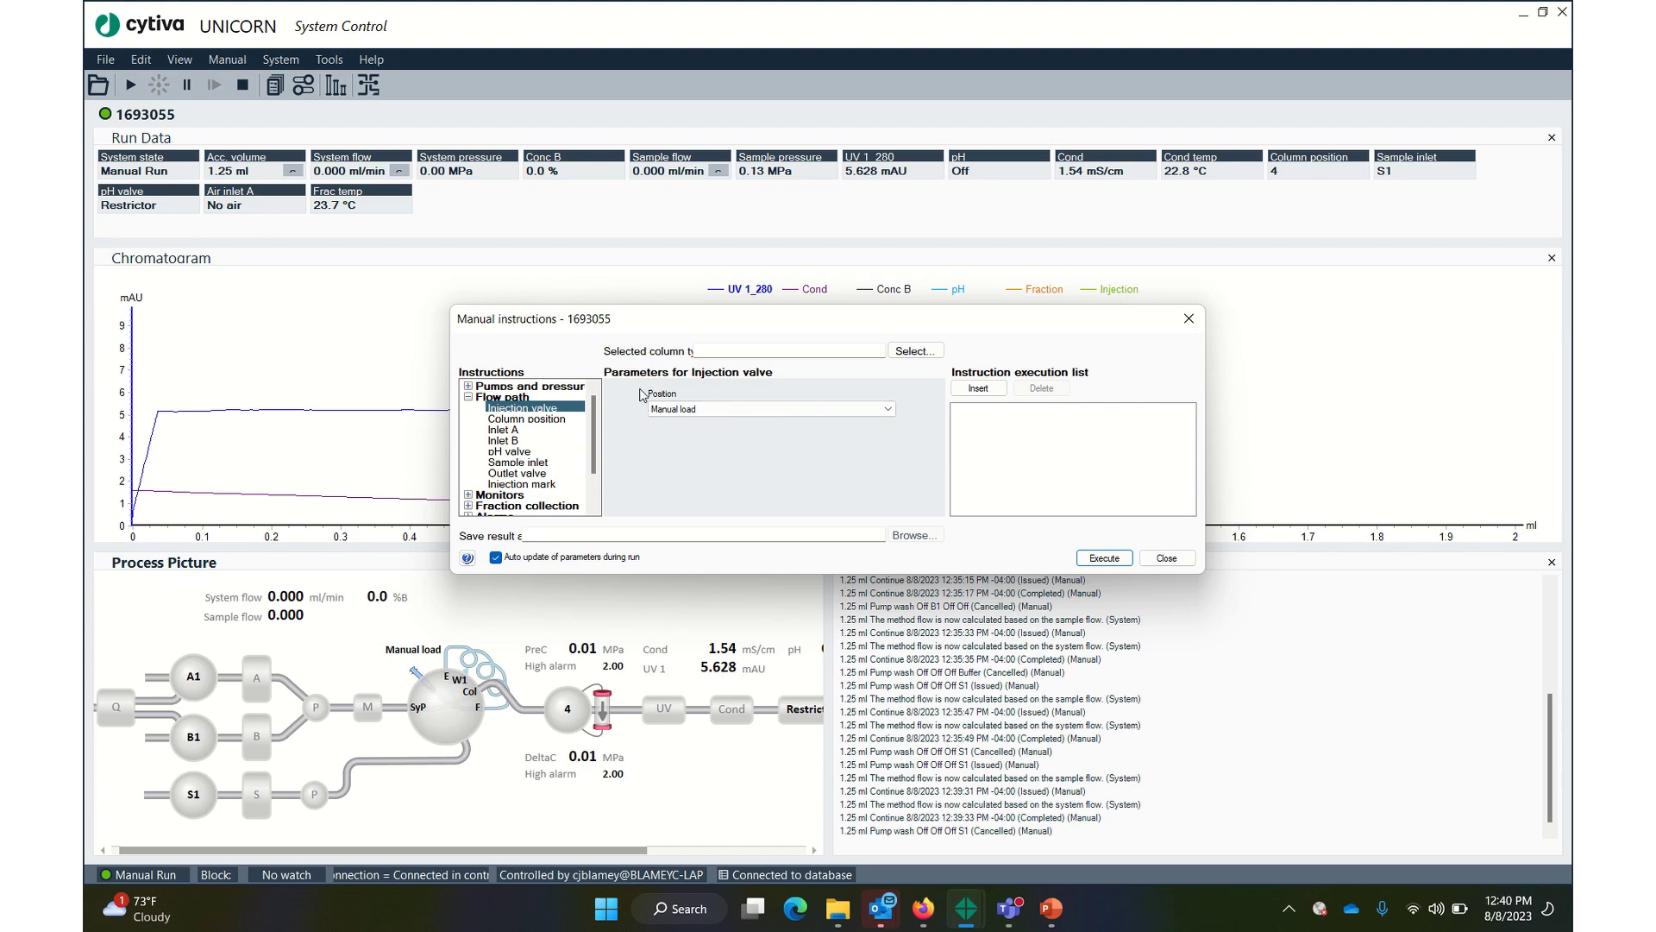
pyautogui.click(703, 410)
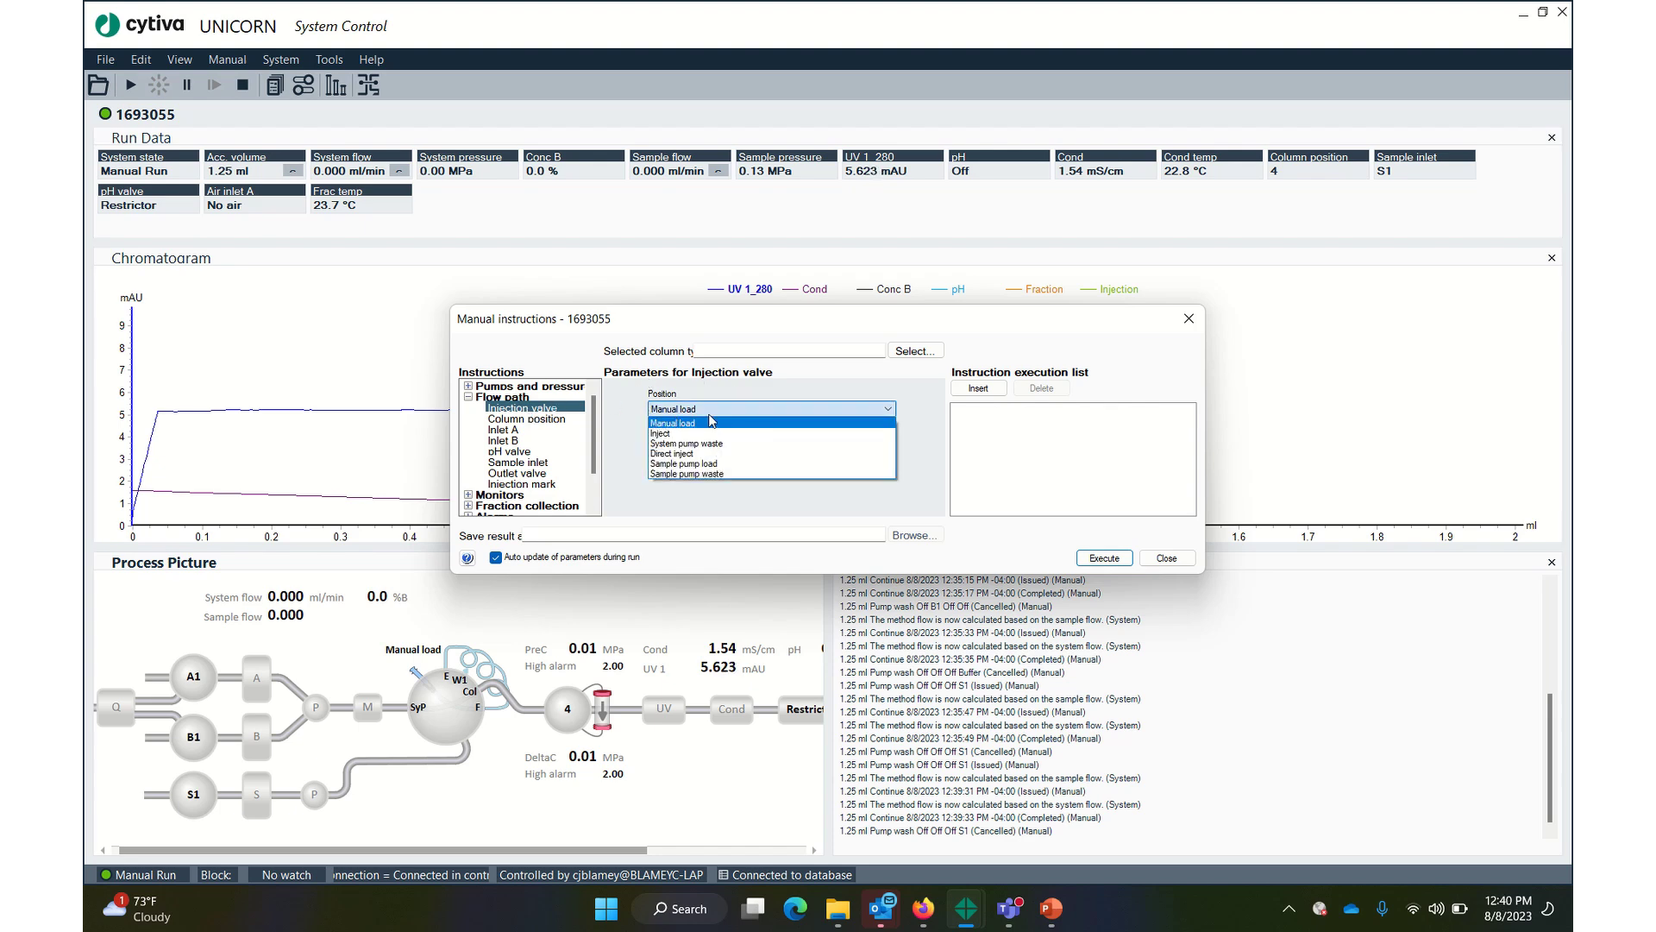
pyautogui.click(689, 473)
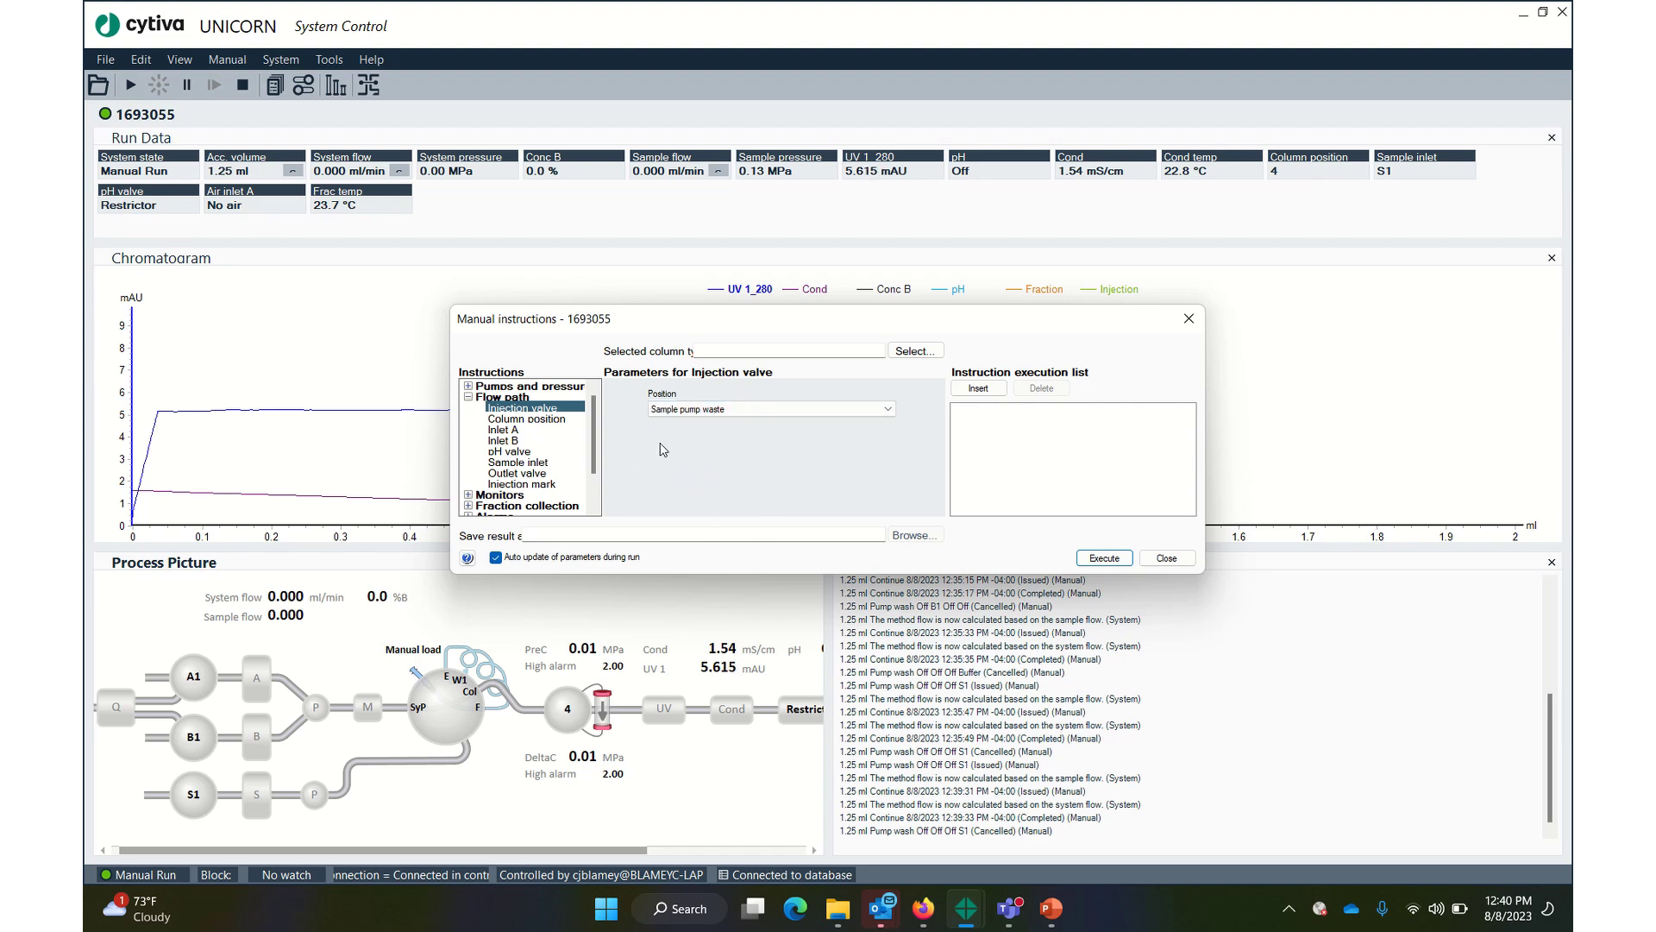
pyautogui.click(1105, 559)
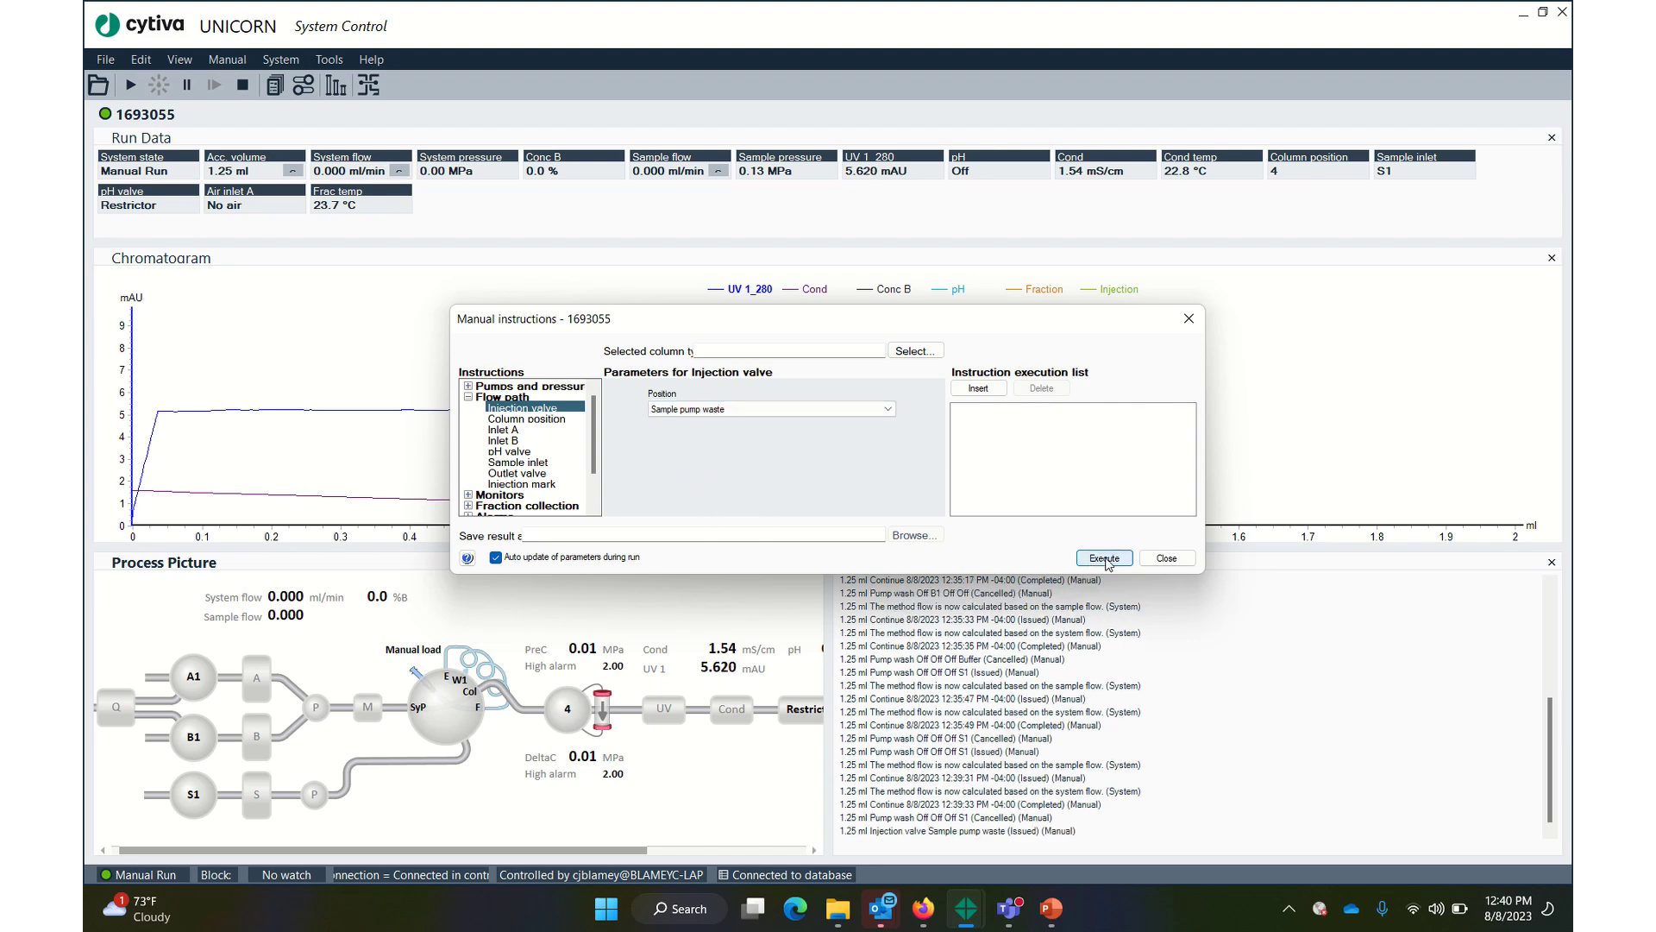
# Step: Start the sample pump by executing a Sample flow instruction with a flow rate of 1.0 ml/min
pyautogui.click(468, 397)
pyautogui.click(468, 385)
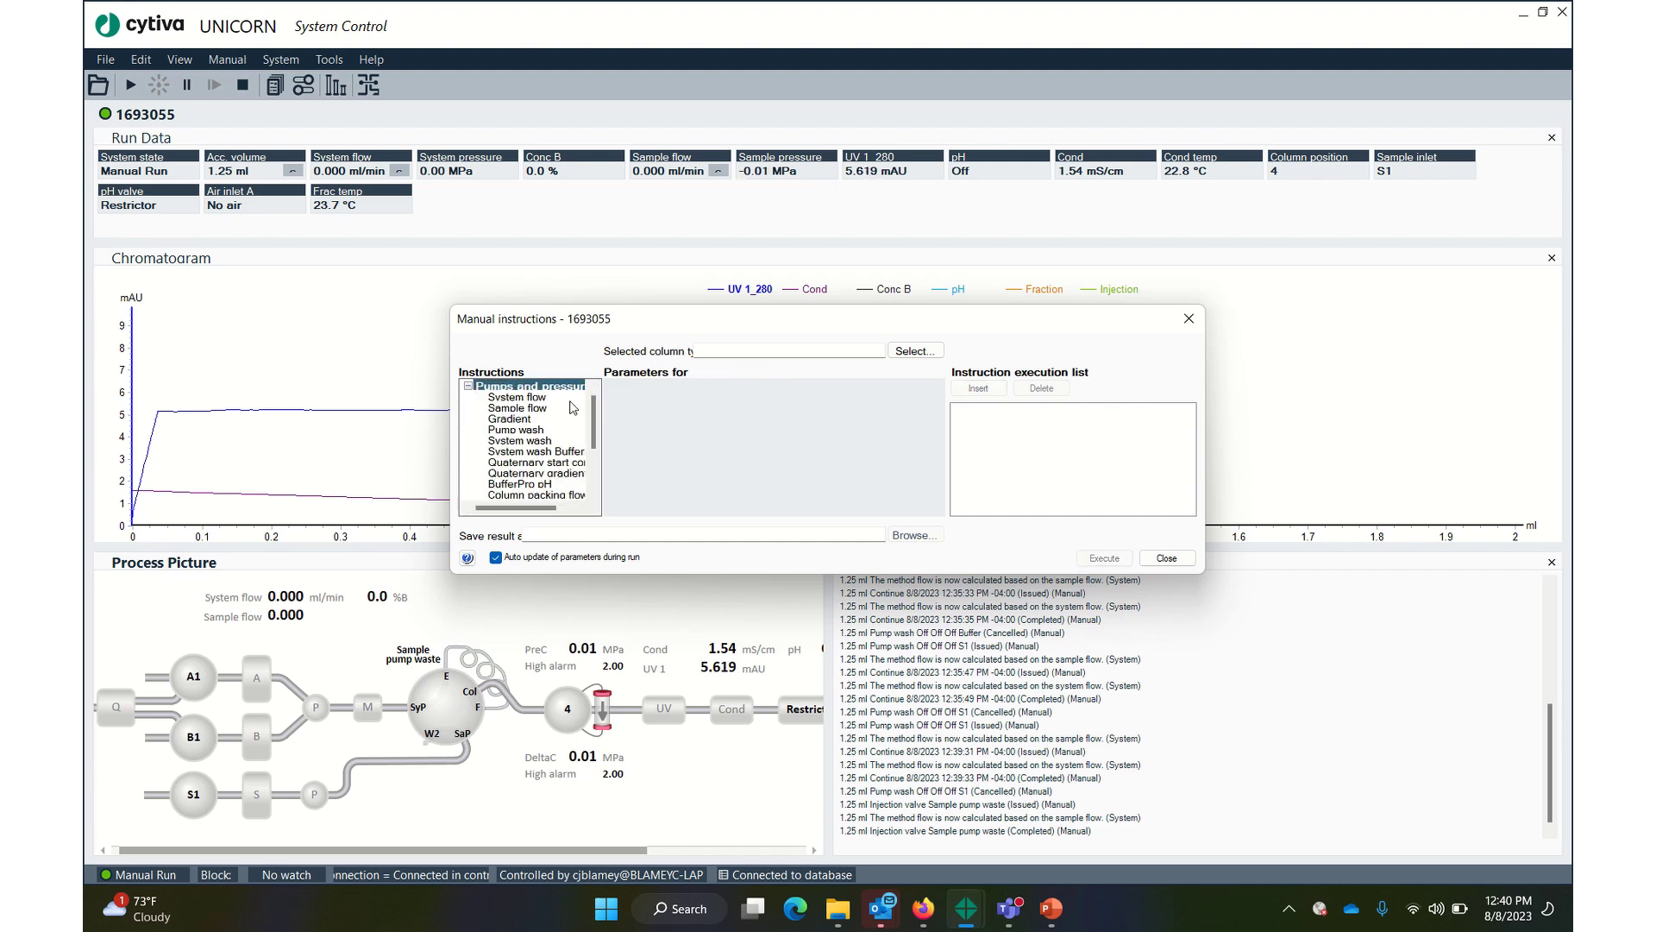
pyautogui.click(536, 409)
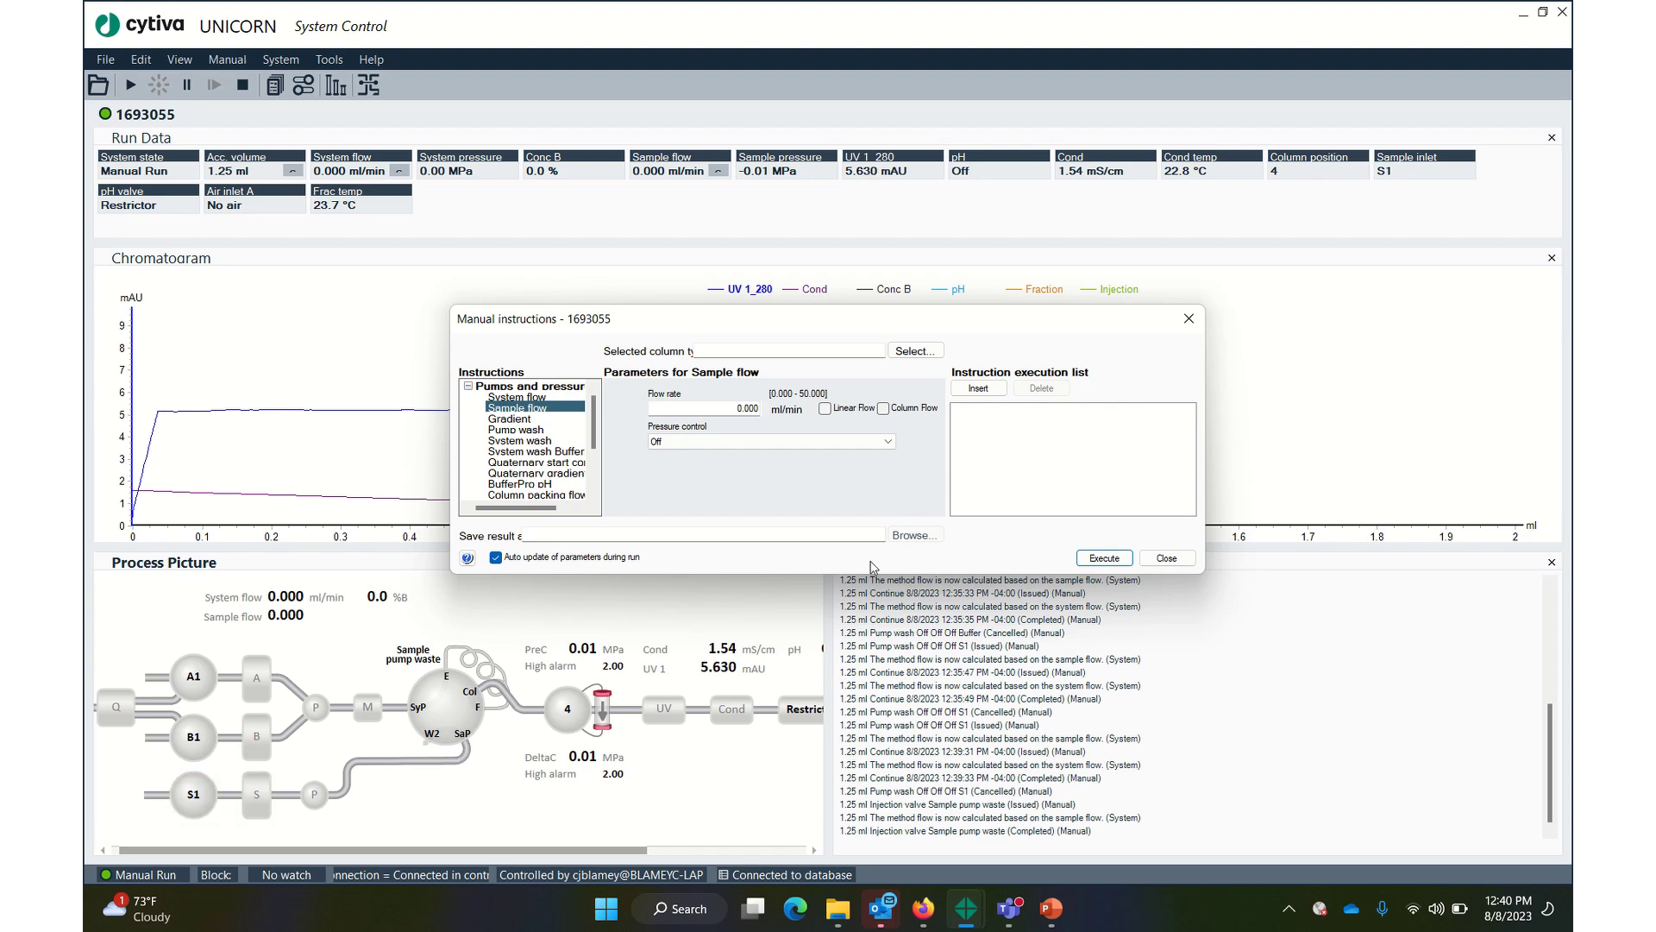
pyautogui.click(739, 405)
pyautogui.write('1.00')
pyautogui.click(1104, 558)
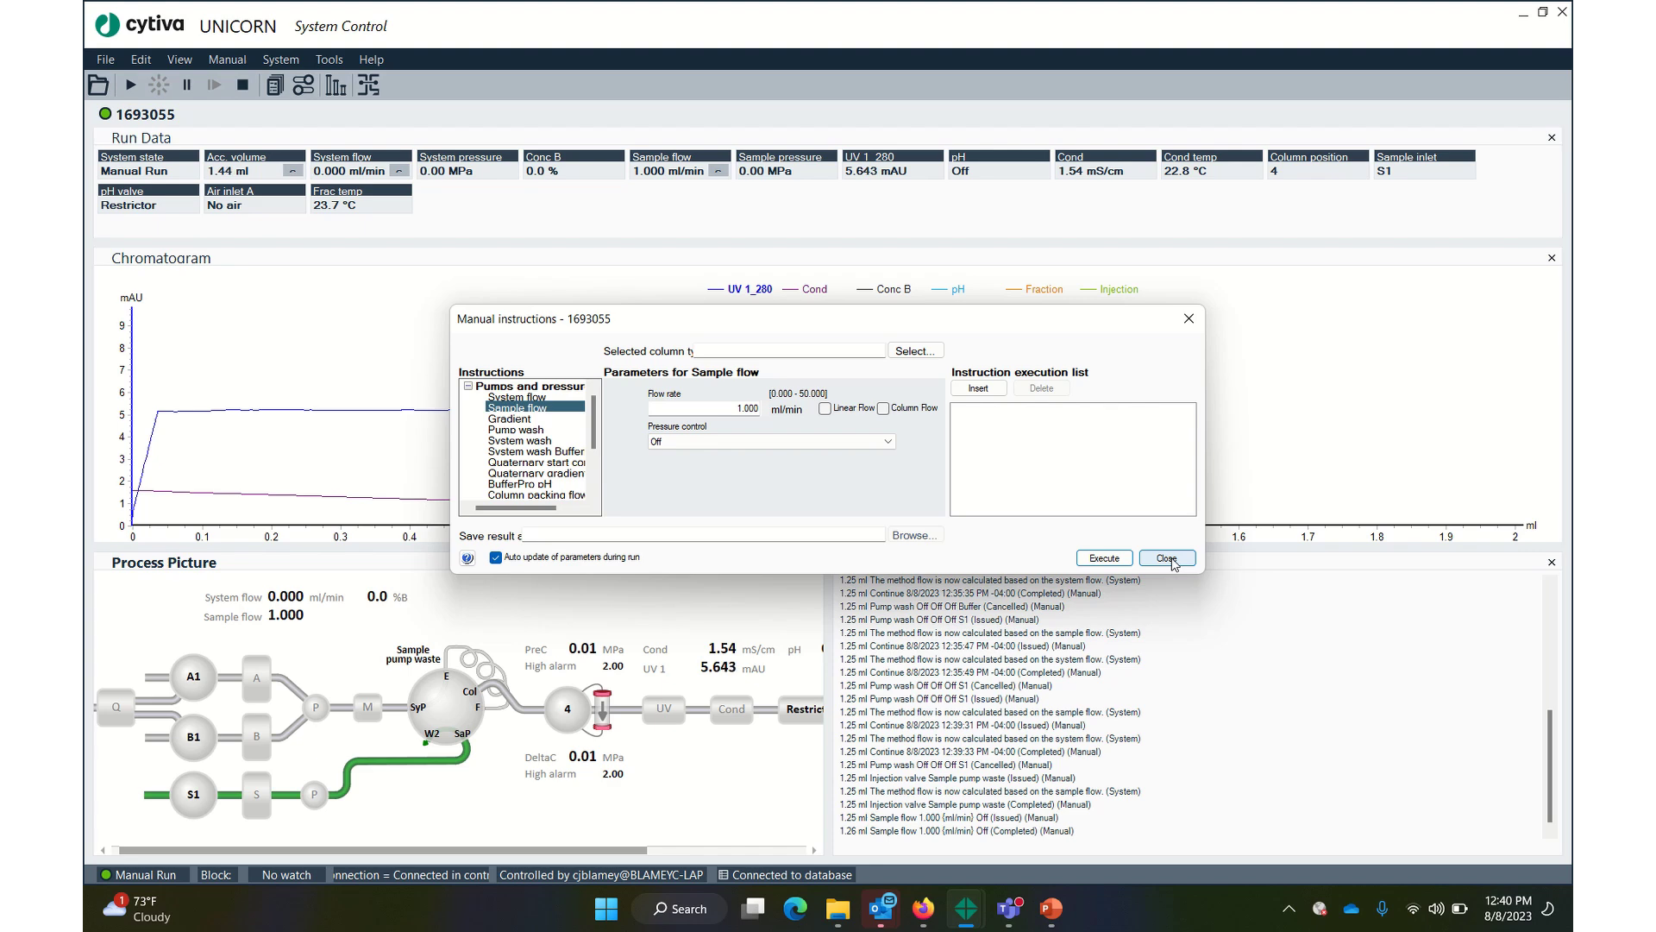
# Step: Stop the sample pump by executing the Sample flow instruction with a flow rate of 0 ml/min
pyautogui.moveTo(732, 410); pyautogui.dragTo(875, 405)
pyautogui.write('0.')
pyautogui.click(1109, 559)
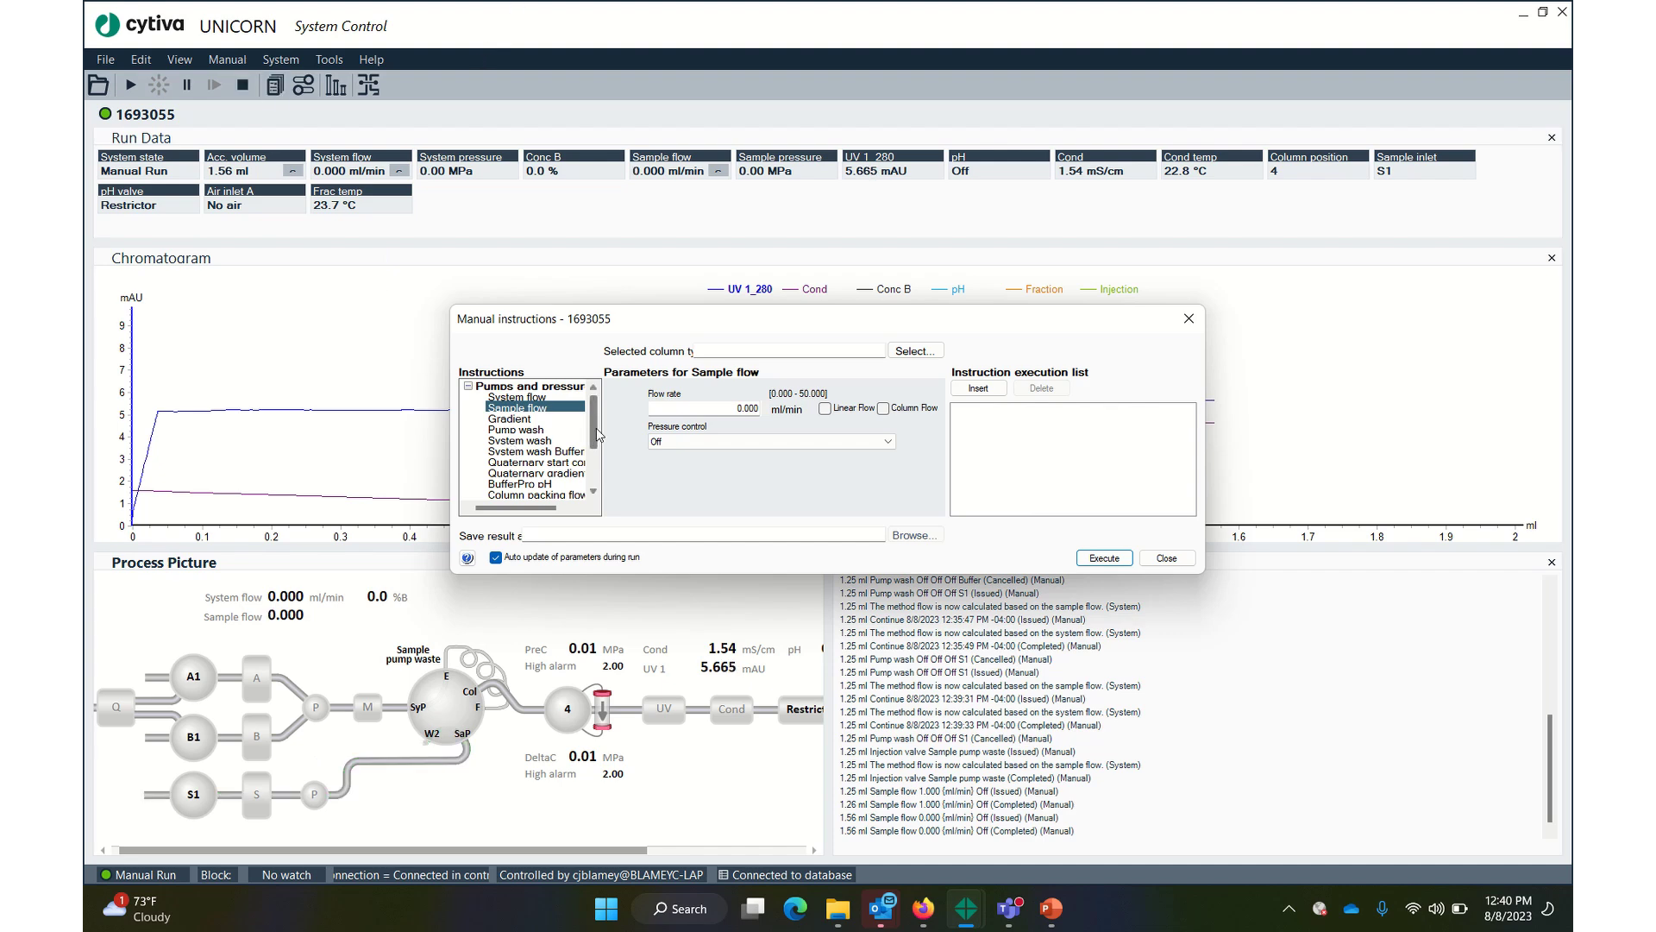
# Step: Return the injection valve to the Manual load position by executing an Injection valve instruction
pyautogui.click(468, 387)
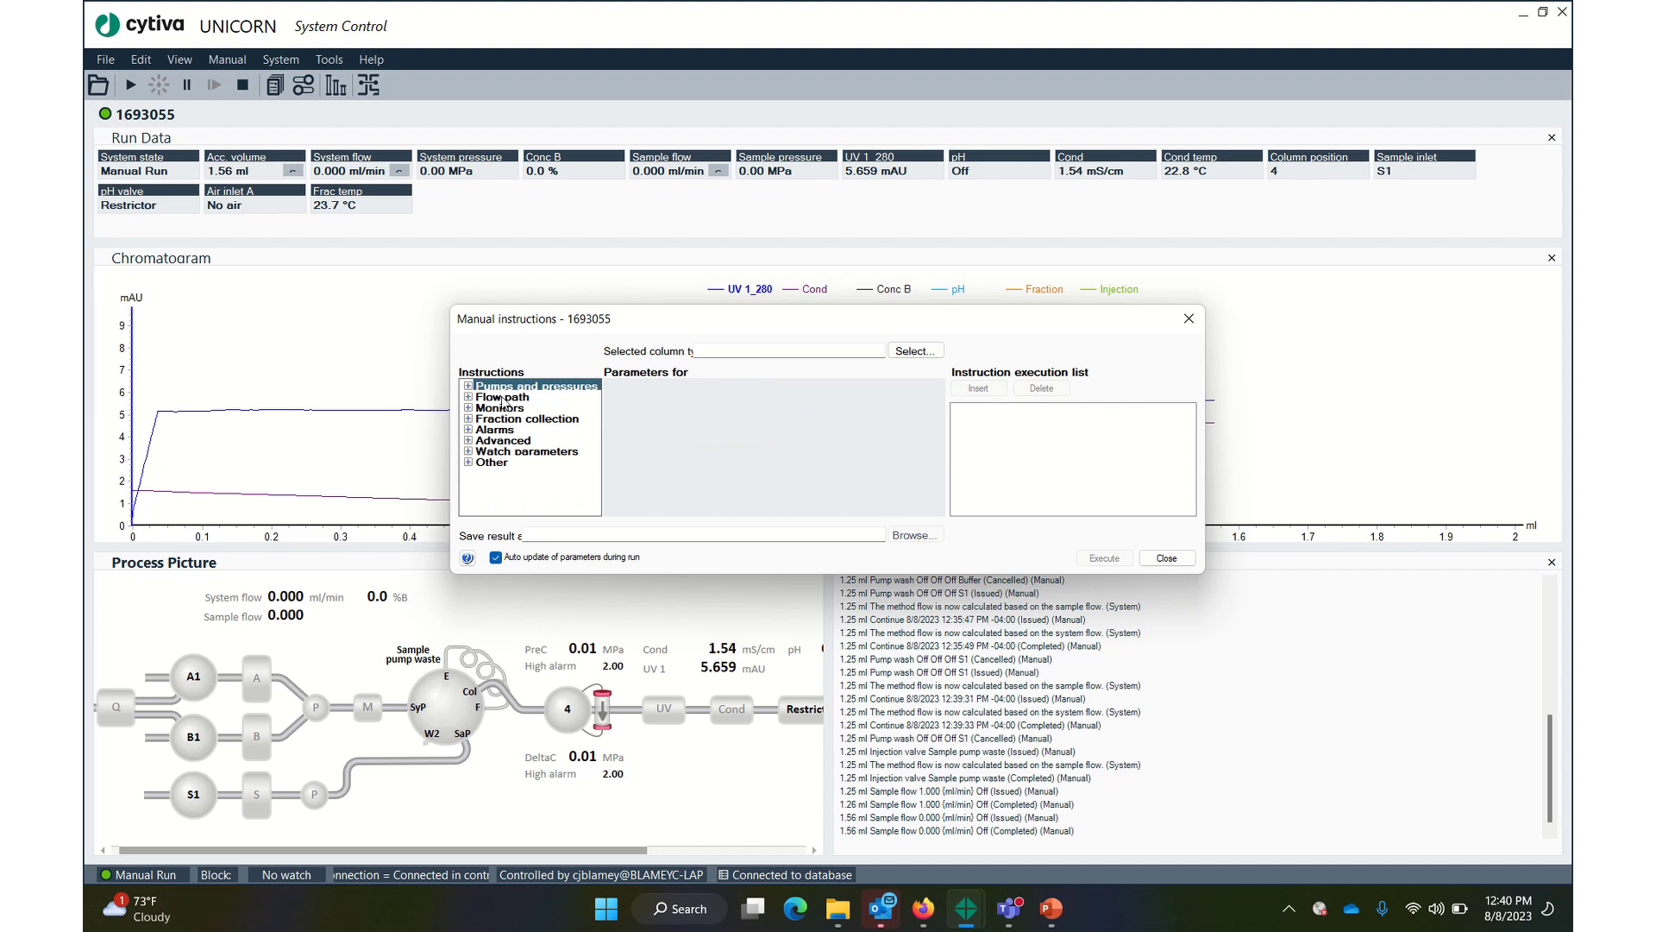
pyautogui.click(468, 397)
pyautogui.click(522, 407)
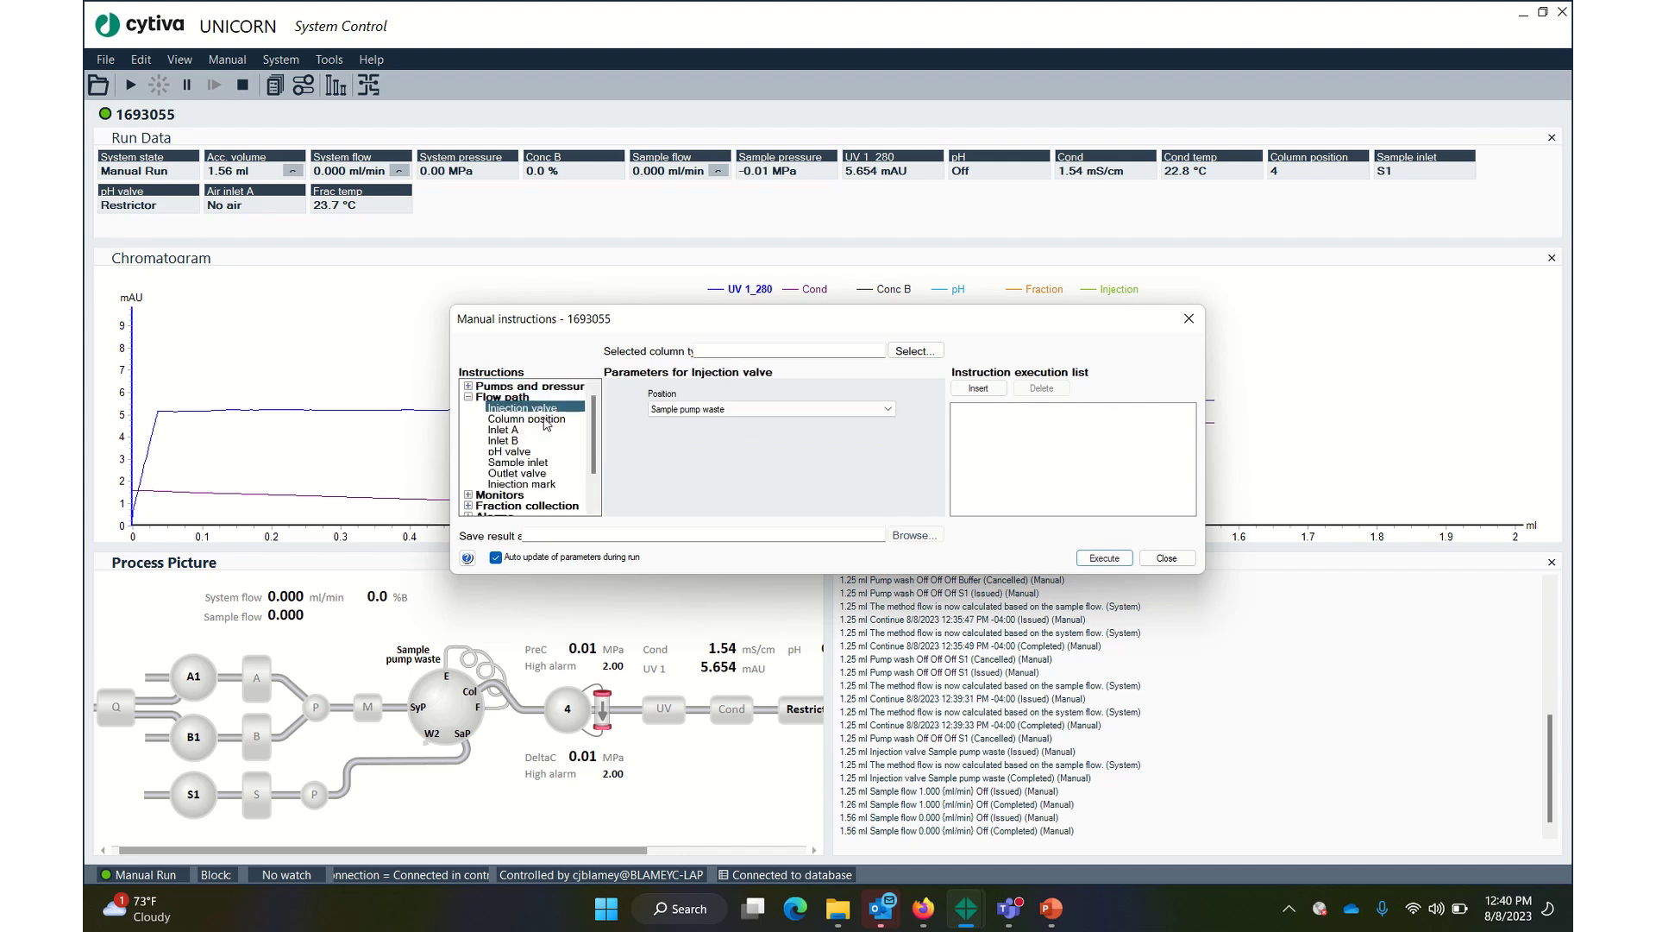
pyautogui.click(749, 411)
pyautogui.click(690, 420)
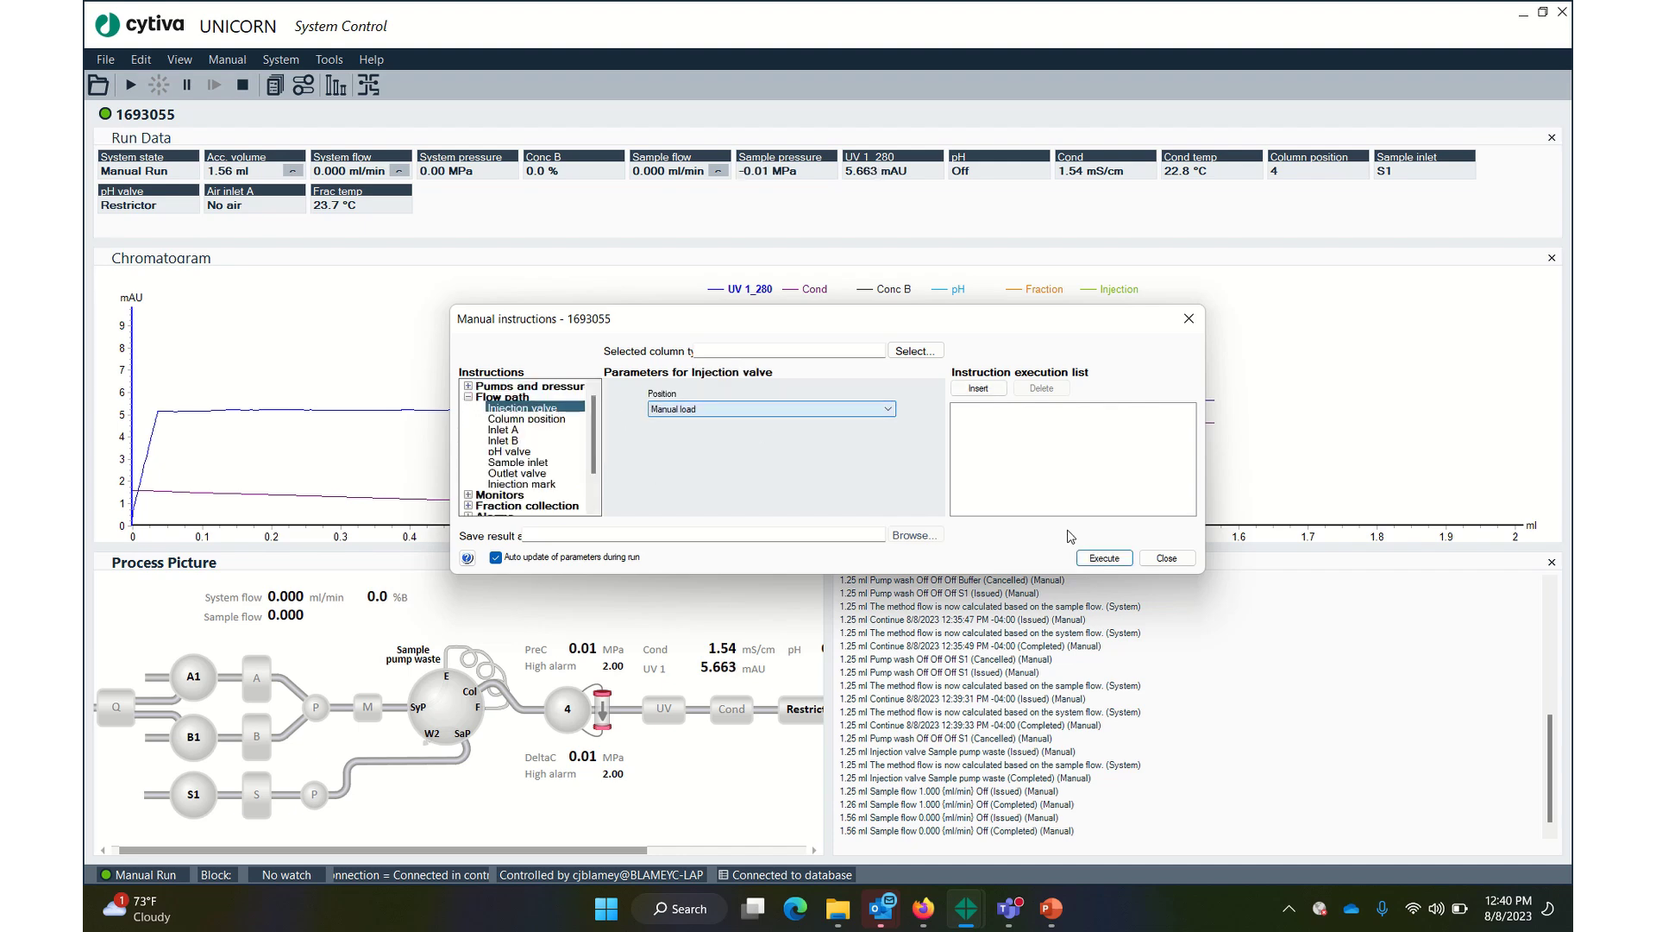
pyautogui.click(1104, 558)
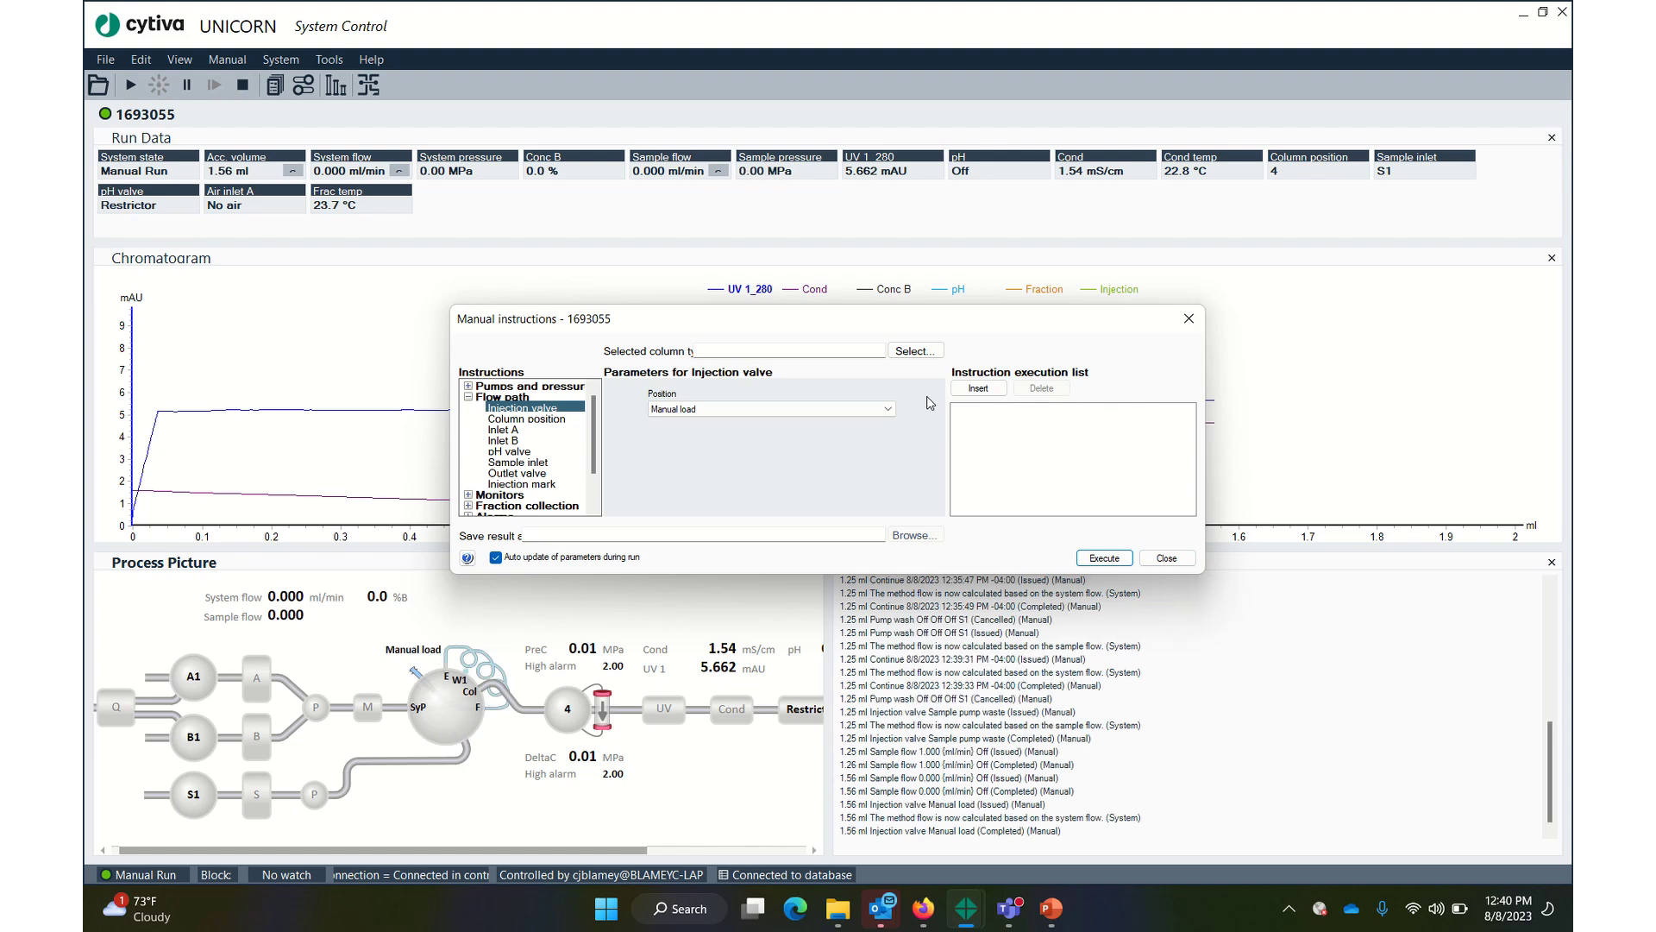
pyautogui.moveTo(971, 321); pyautogui.dragTo(1021, 317)
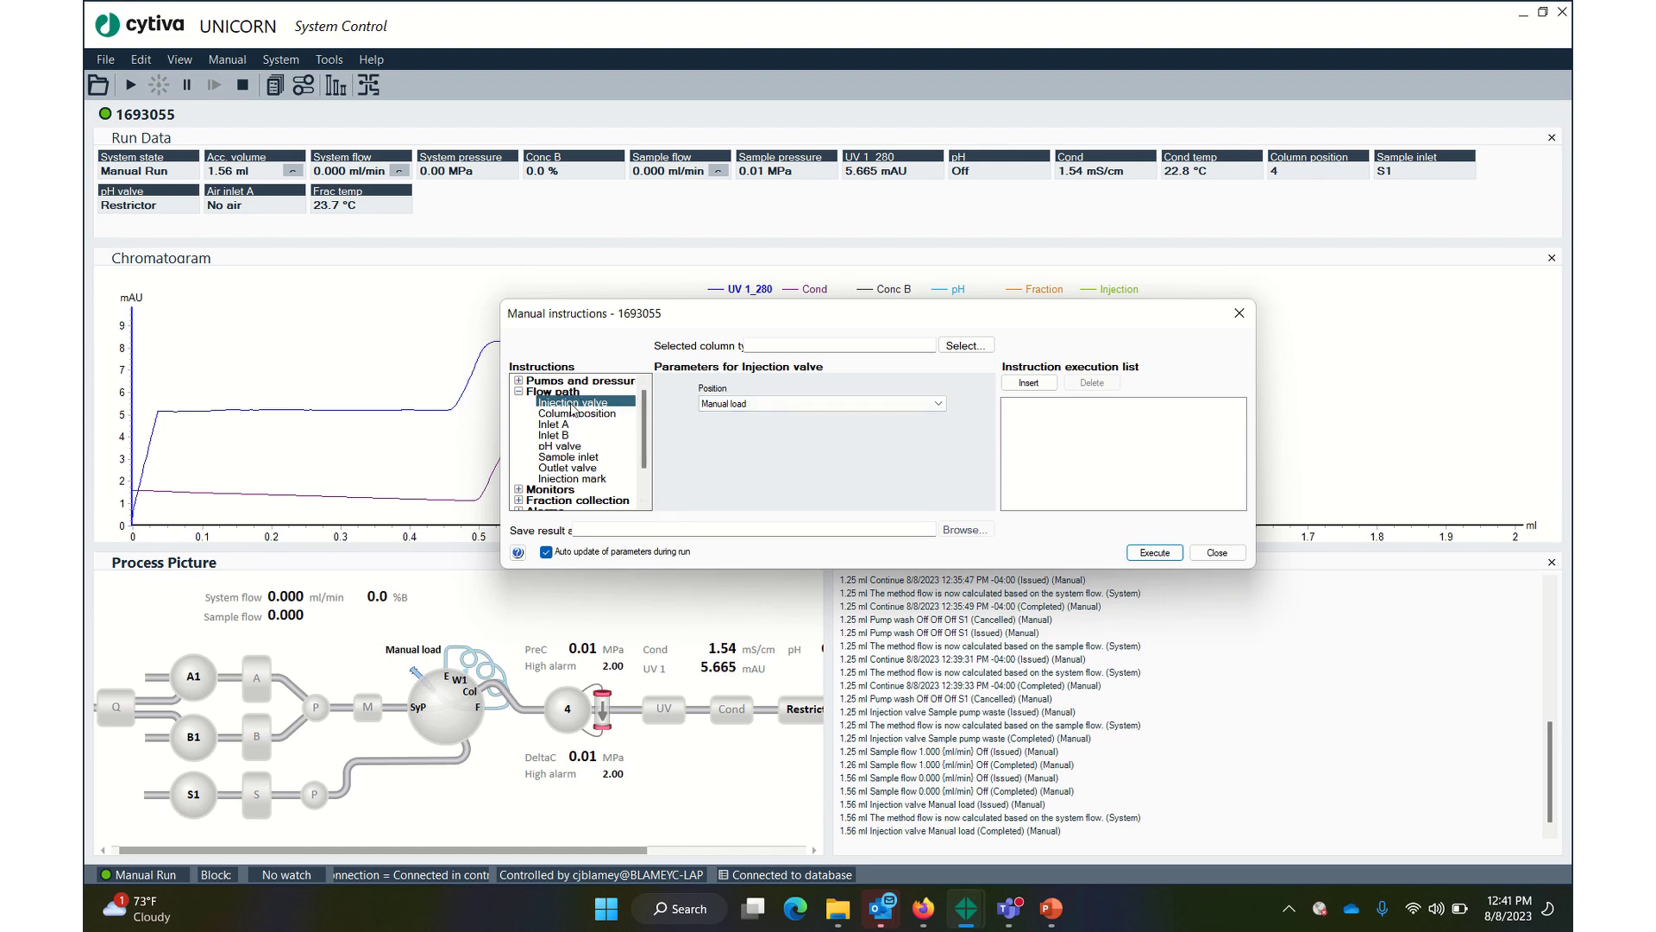
pyautogui.click(768, 404)
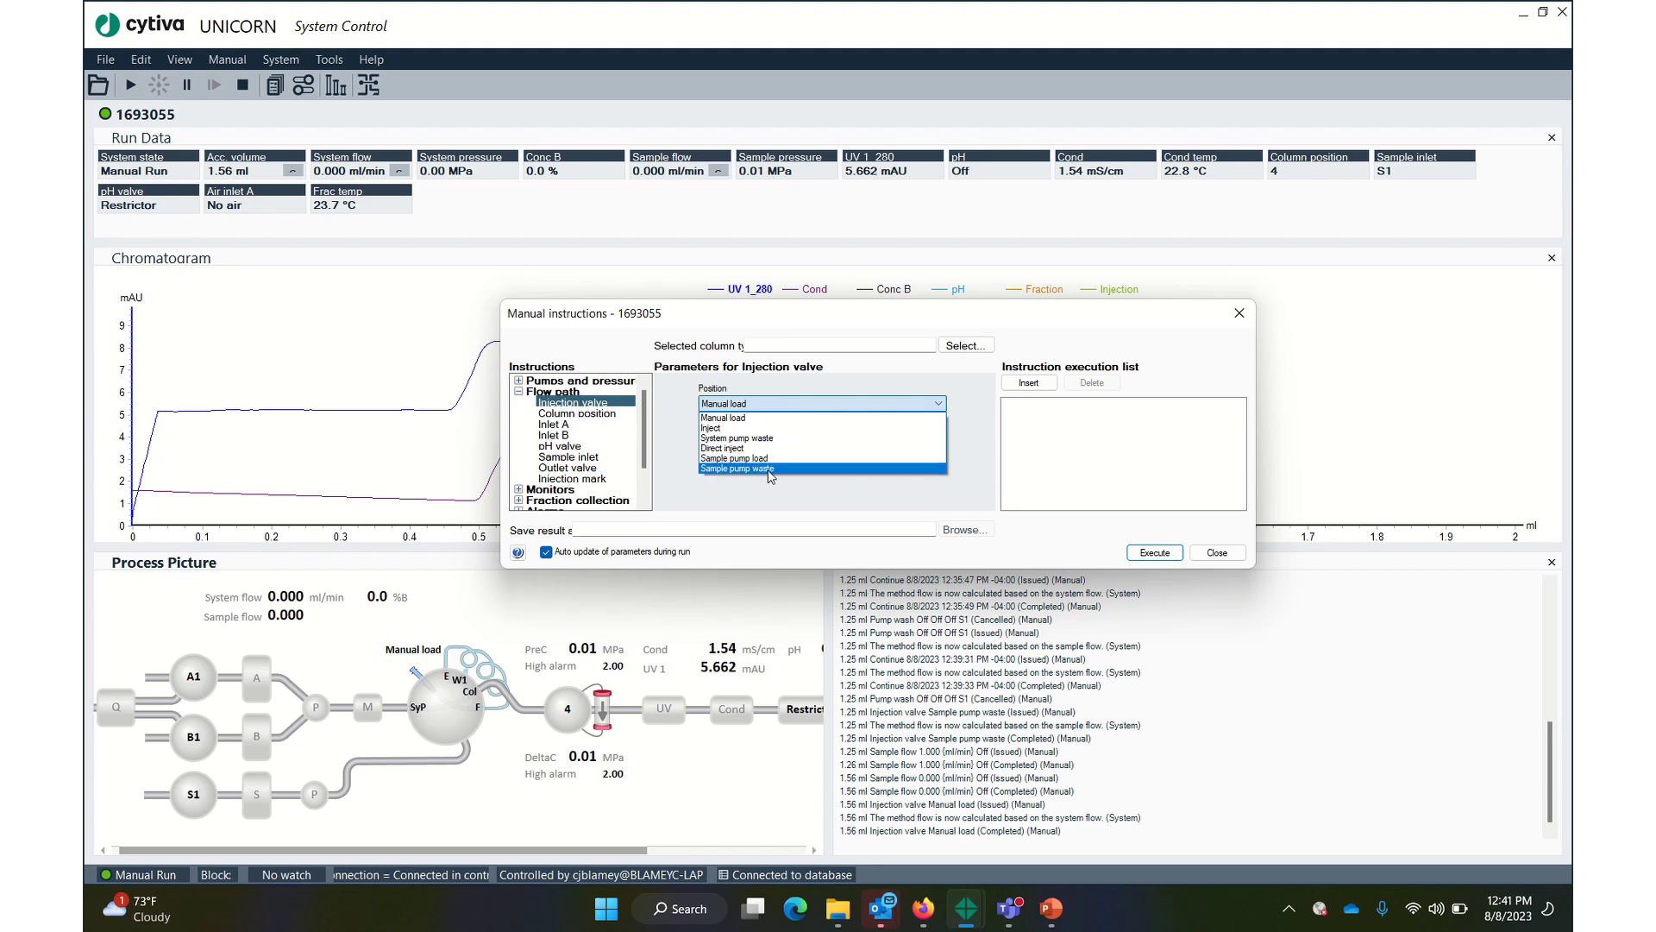
pyautogui.click(733, 469)
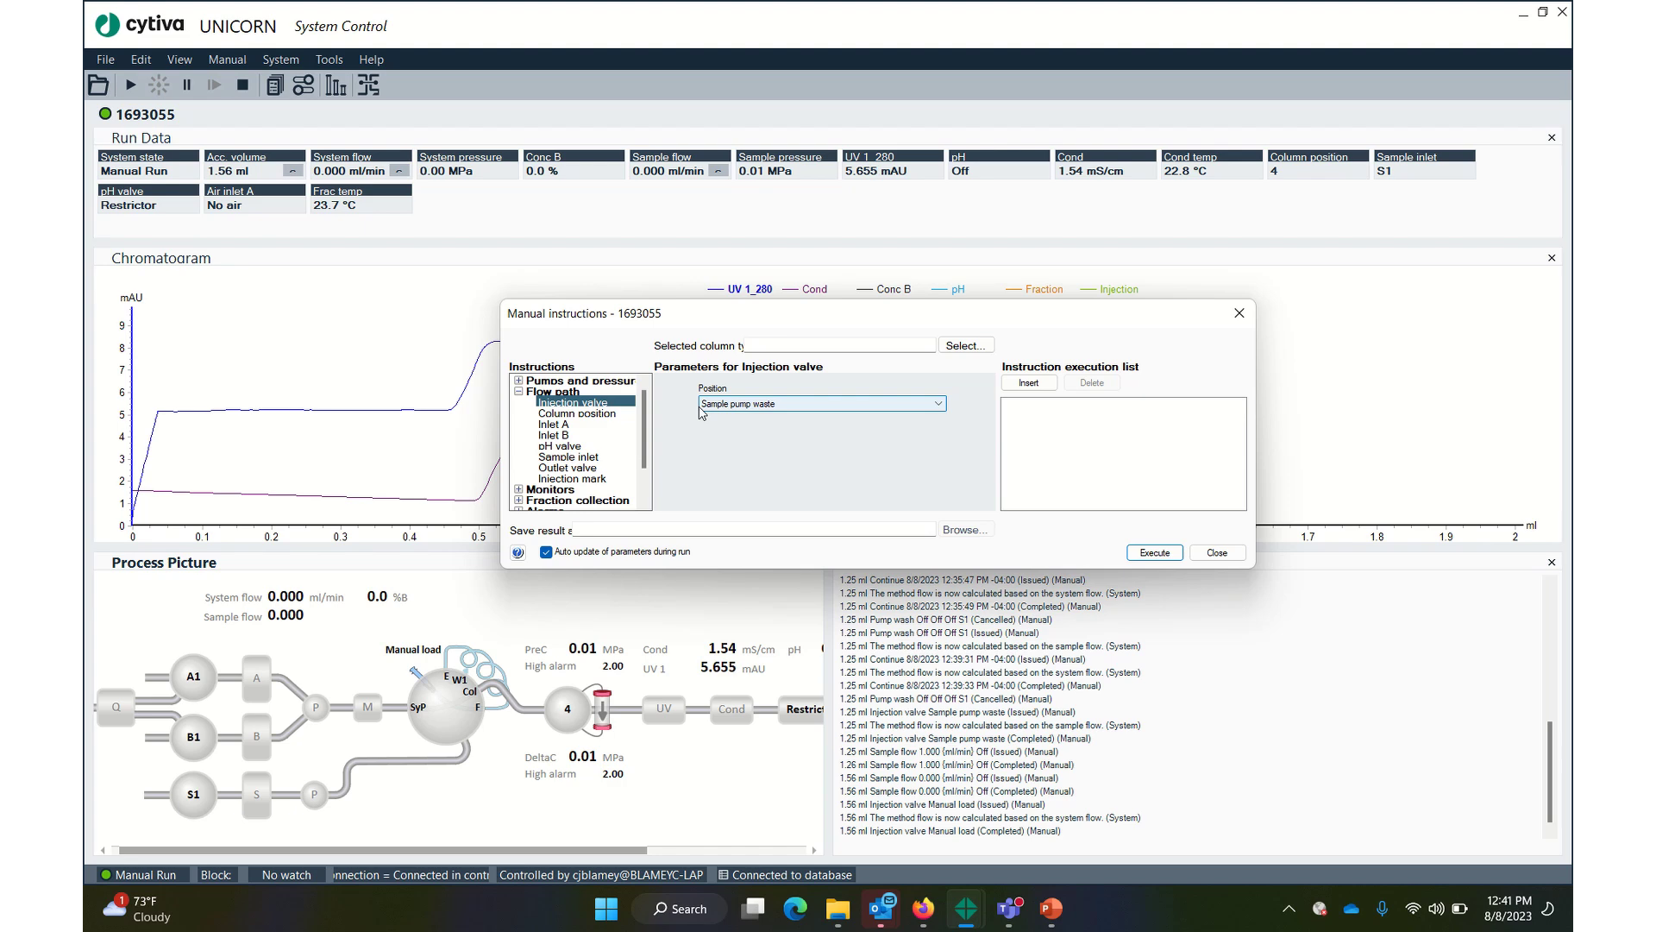
pyautogui.click(519, 392)
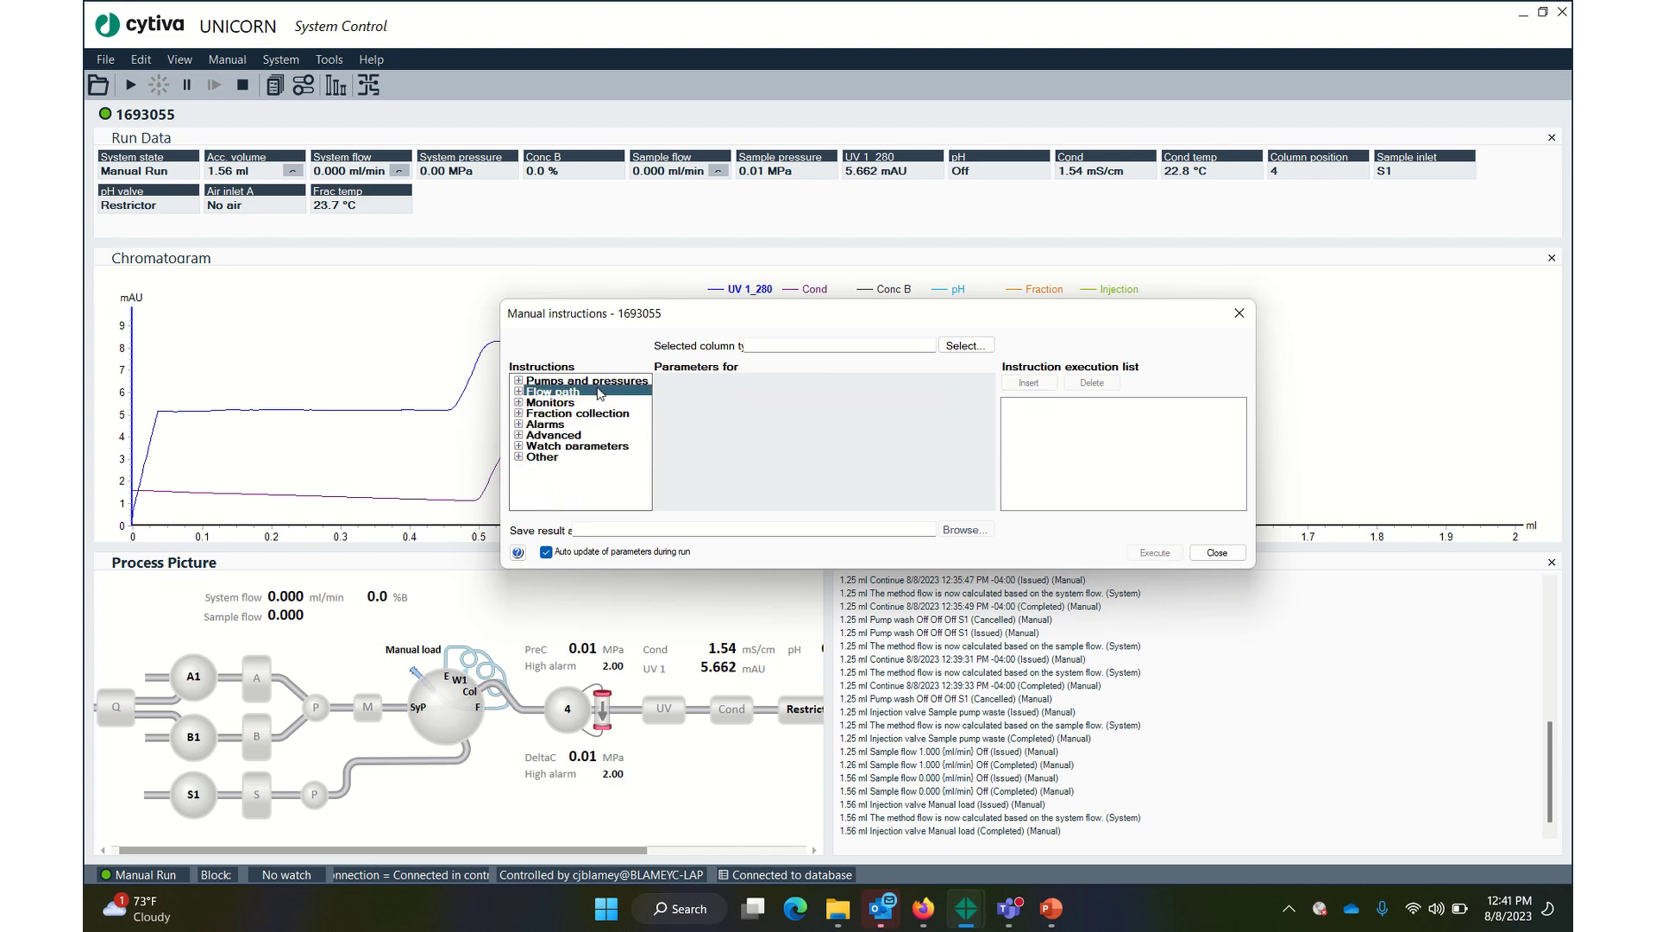
pyautogui.click(727, 774)
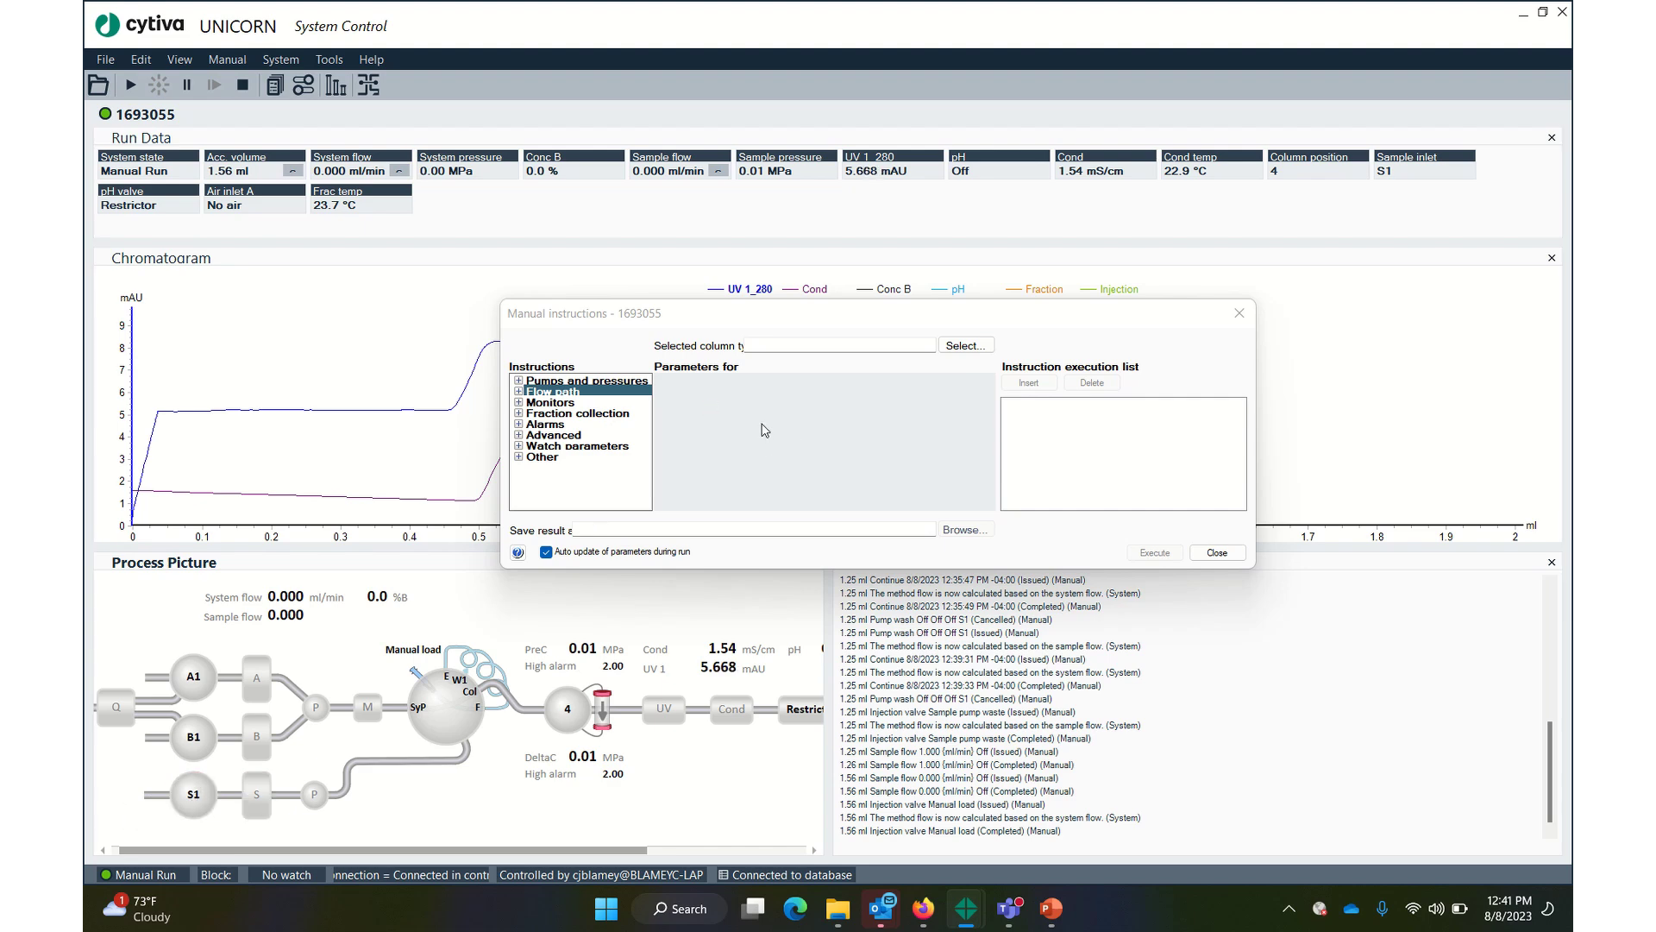
# Step: Switch the injection valve to the Sample pump waste position by executing an Injection valve instruction
pyautogui.click(521, 393)
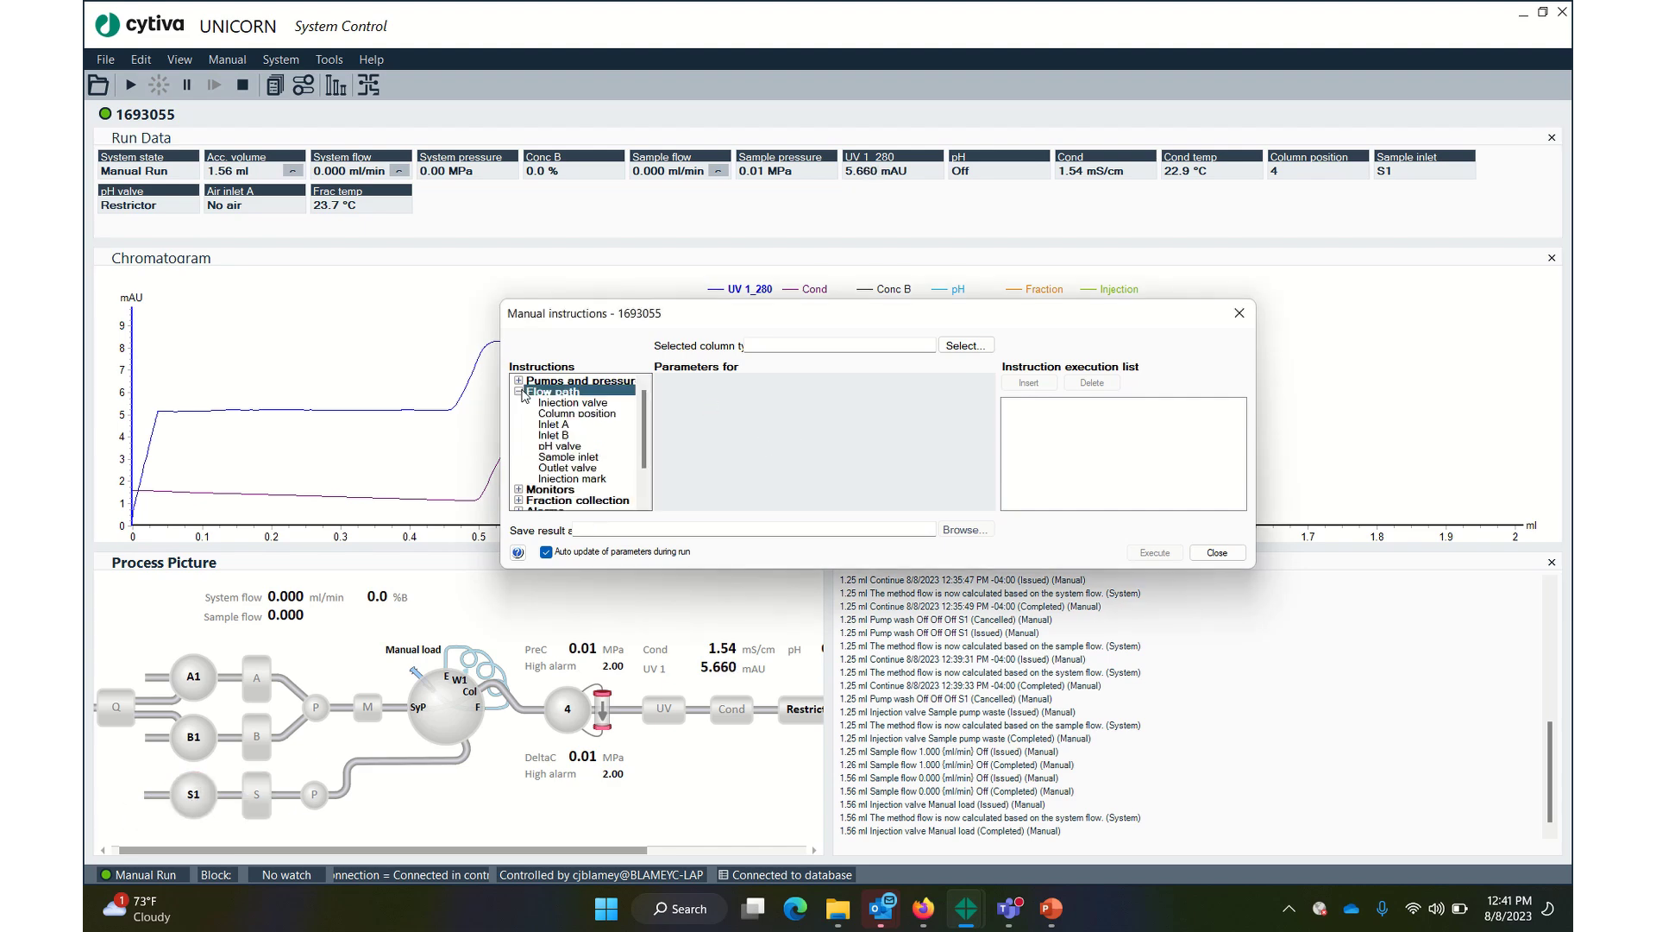
pyautogui.click(583, 406)
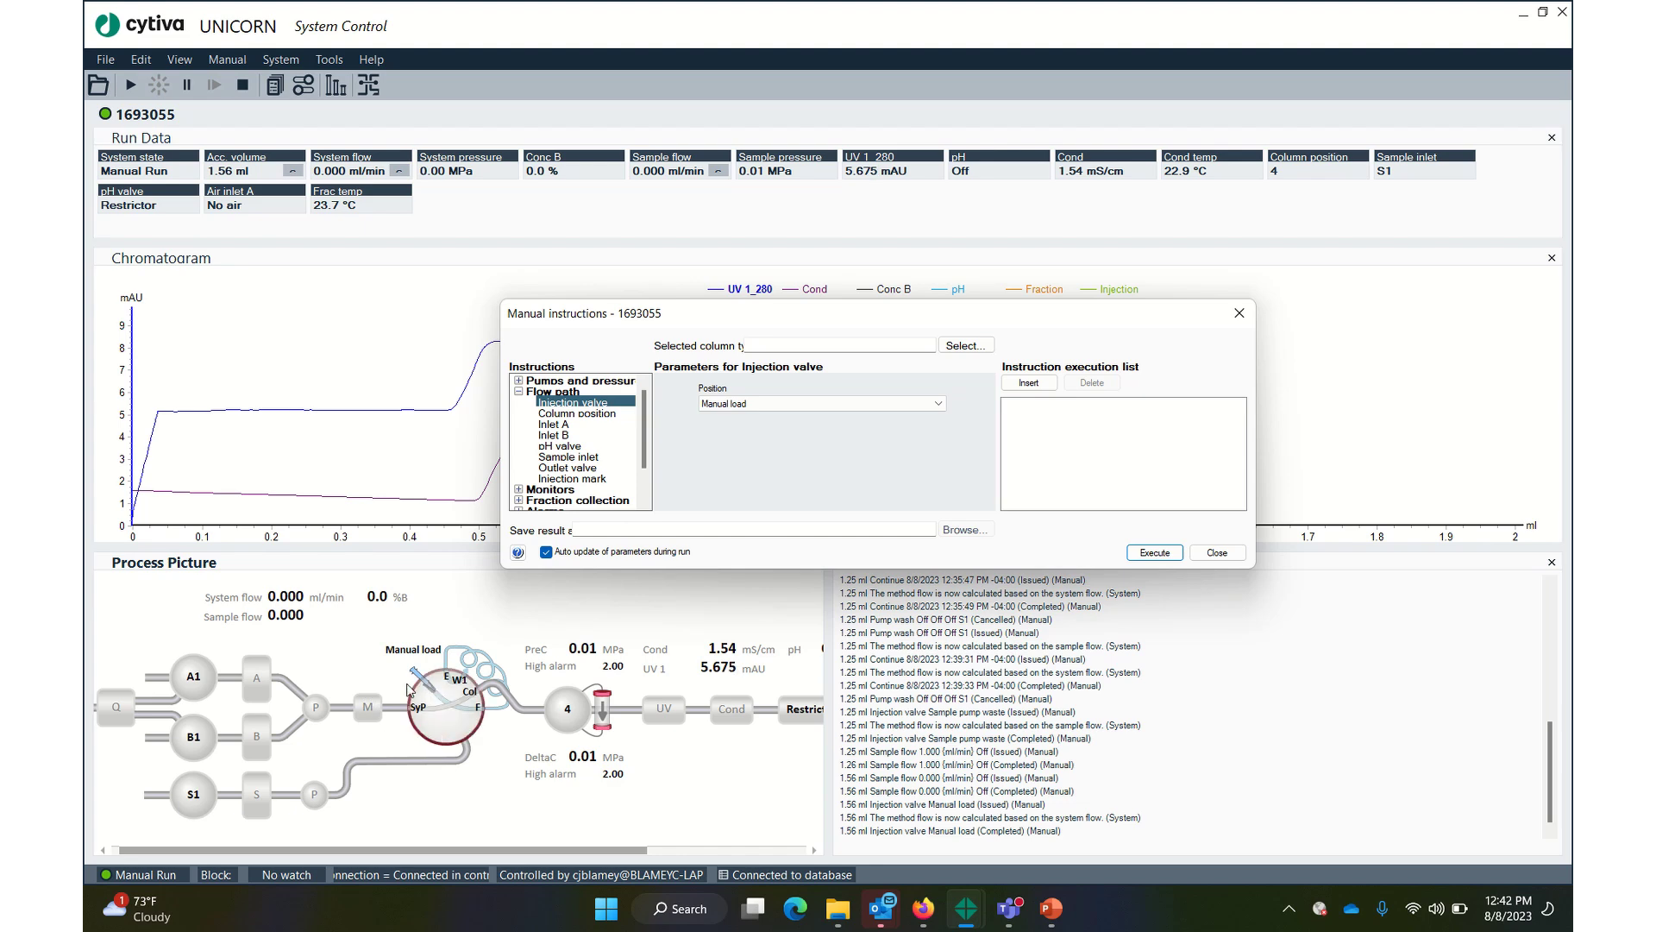
pyautogui.click(854, 403)
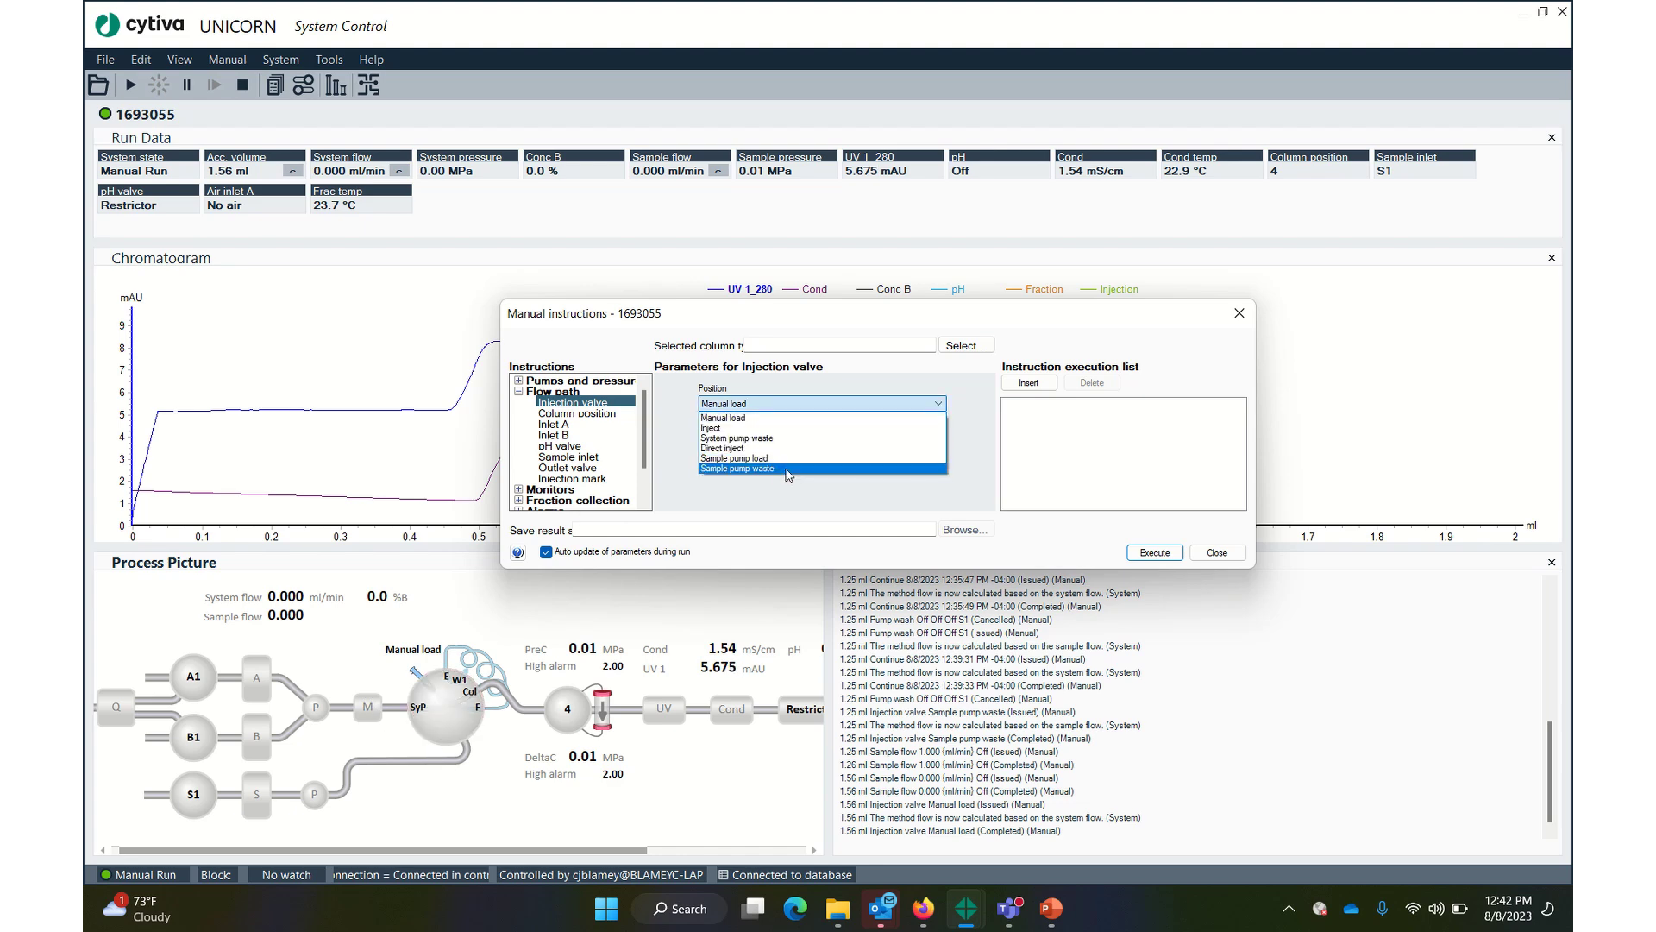
pyautogui.click(788, 470)
pyautogui.click(1154, 552)
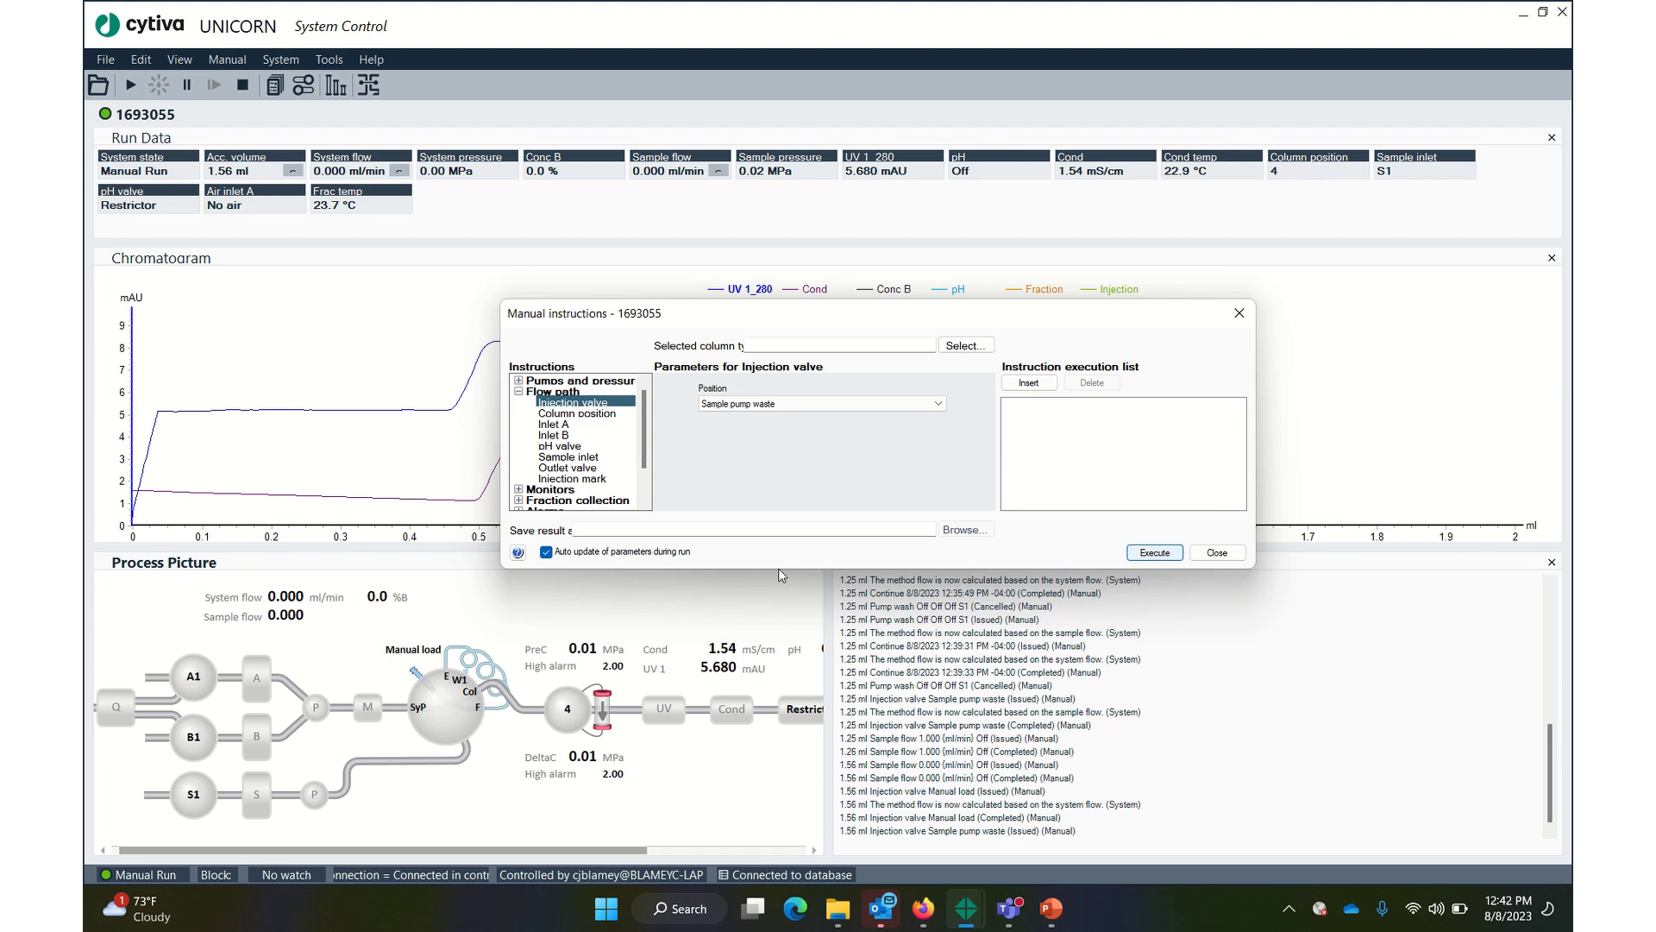
# Step: Start the sample pump at a flow rate of 1 ml/min by executing a Sample flow instruction
pyautogui.click(518, 391)
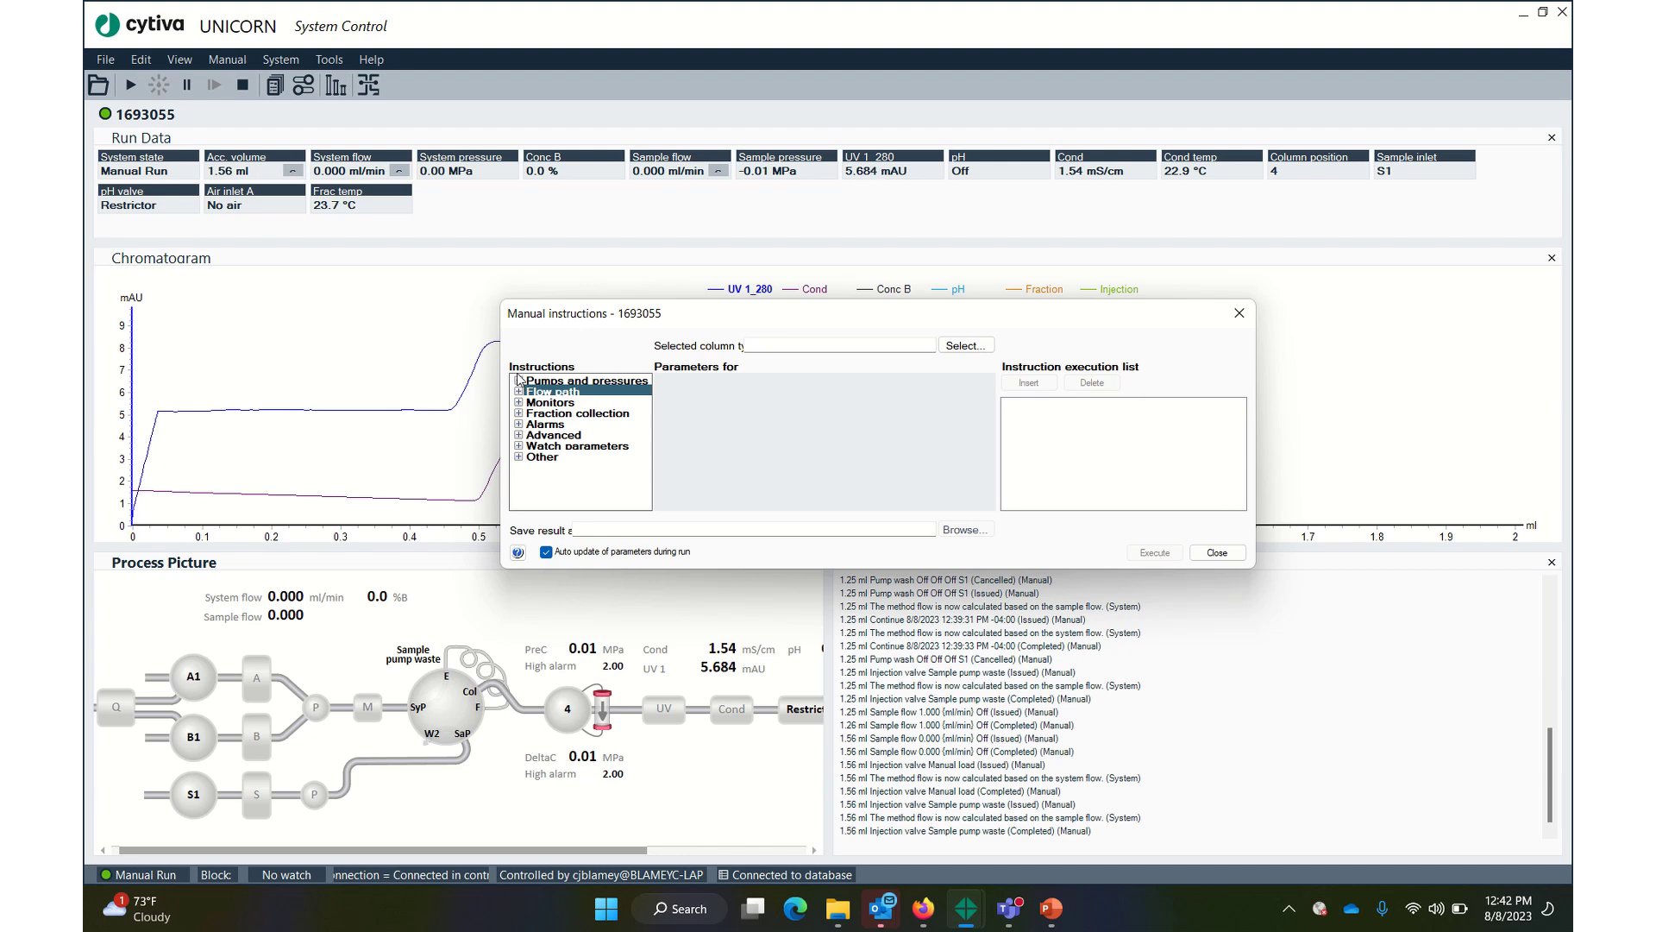
pyautogui.click(518, 379)
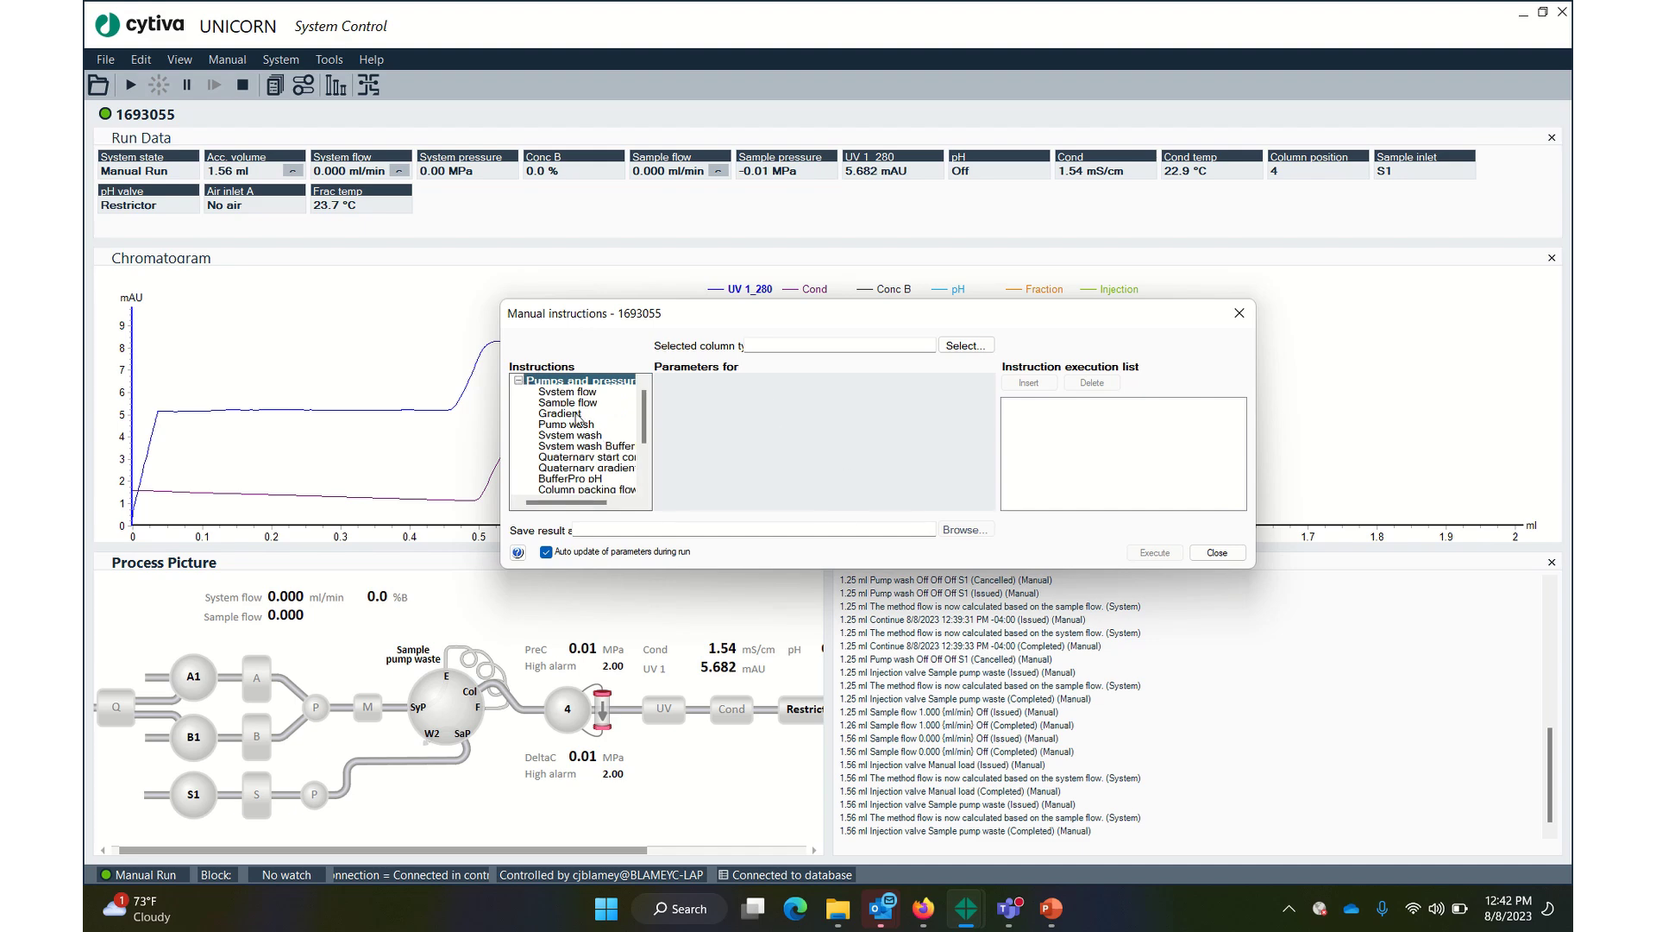
pyautogui.click(578, 402)
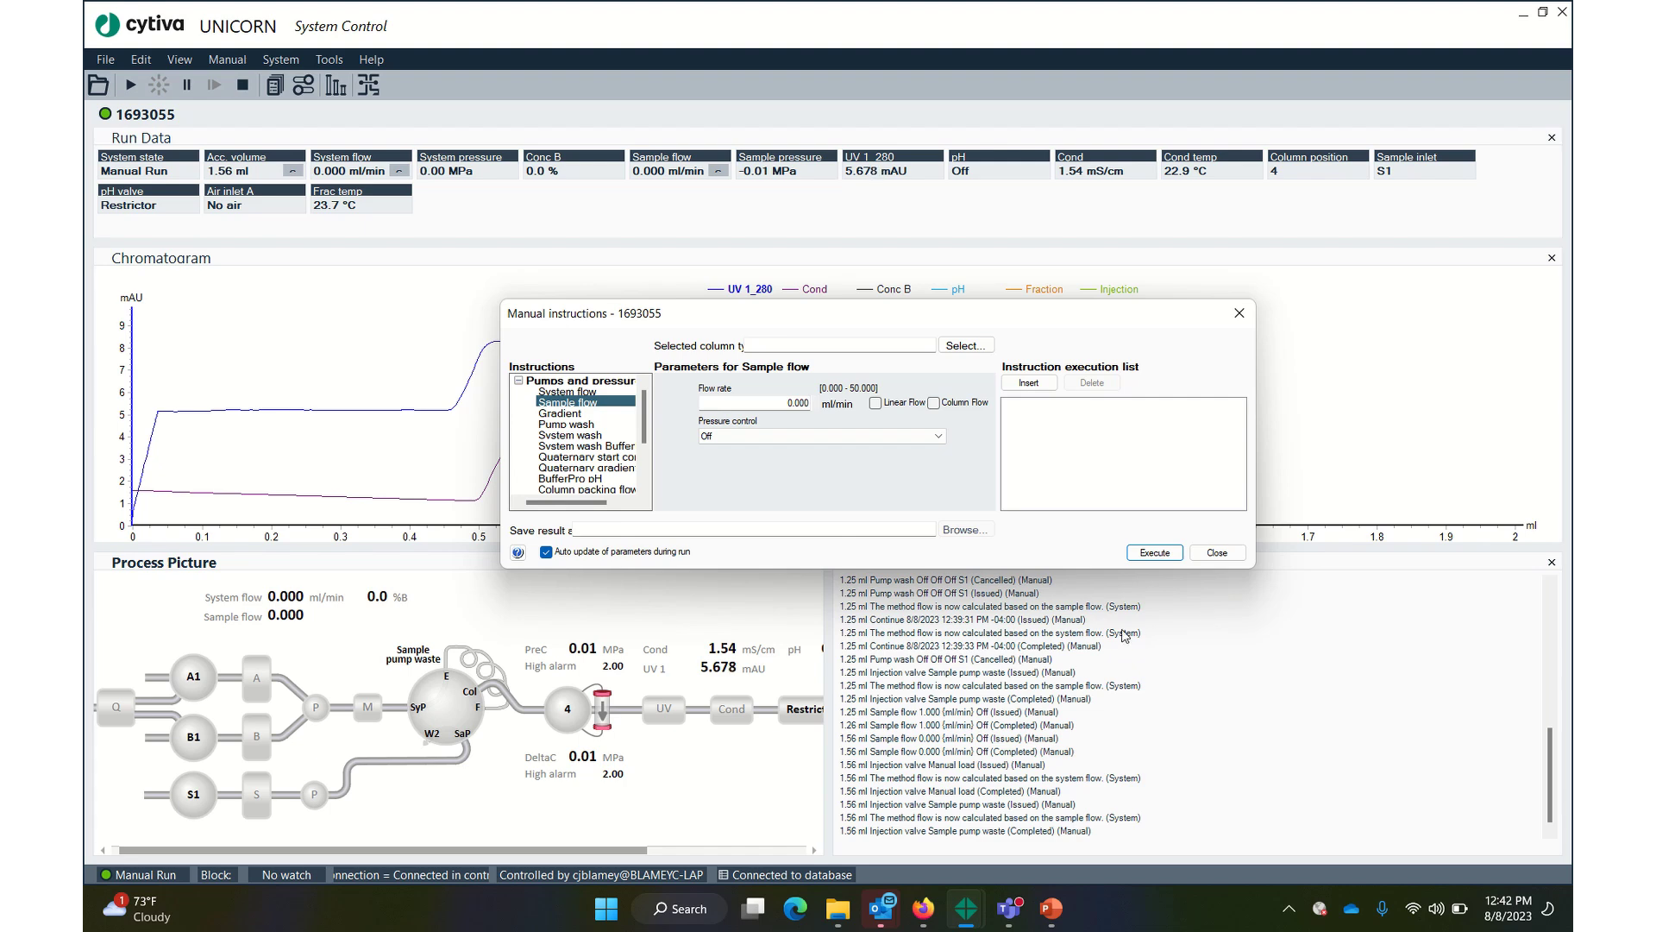
pyautogui.click(739, 402)
pyautogui.write('1')
pyautogui.click(1154, 552)
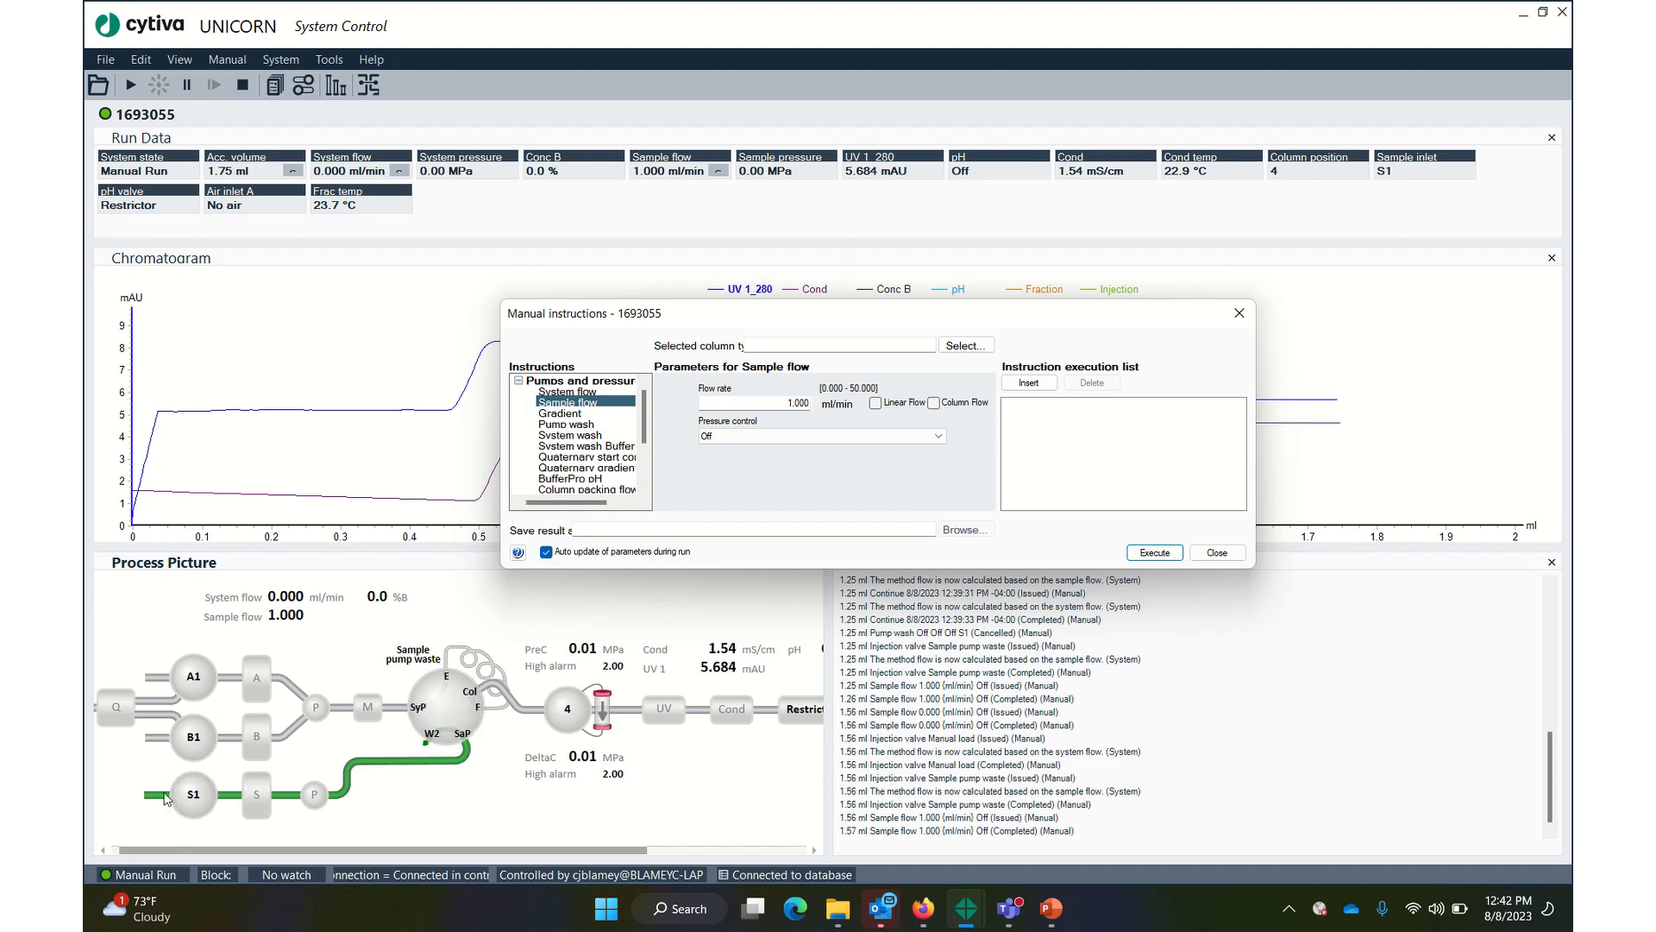
# Step: Switch the sample inlet to the Buffer position by executing a Sample inlet instruction
pyautogui.click(520, 382)
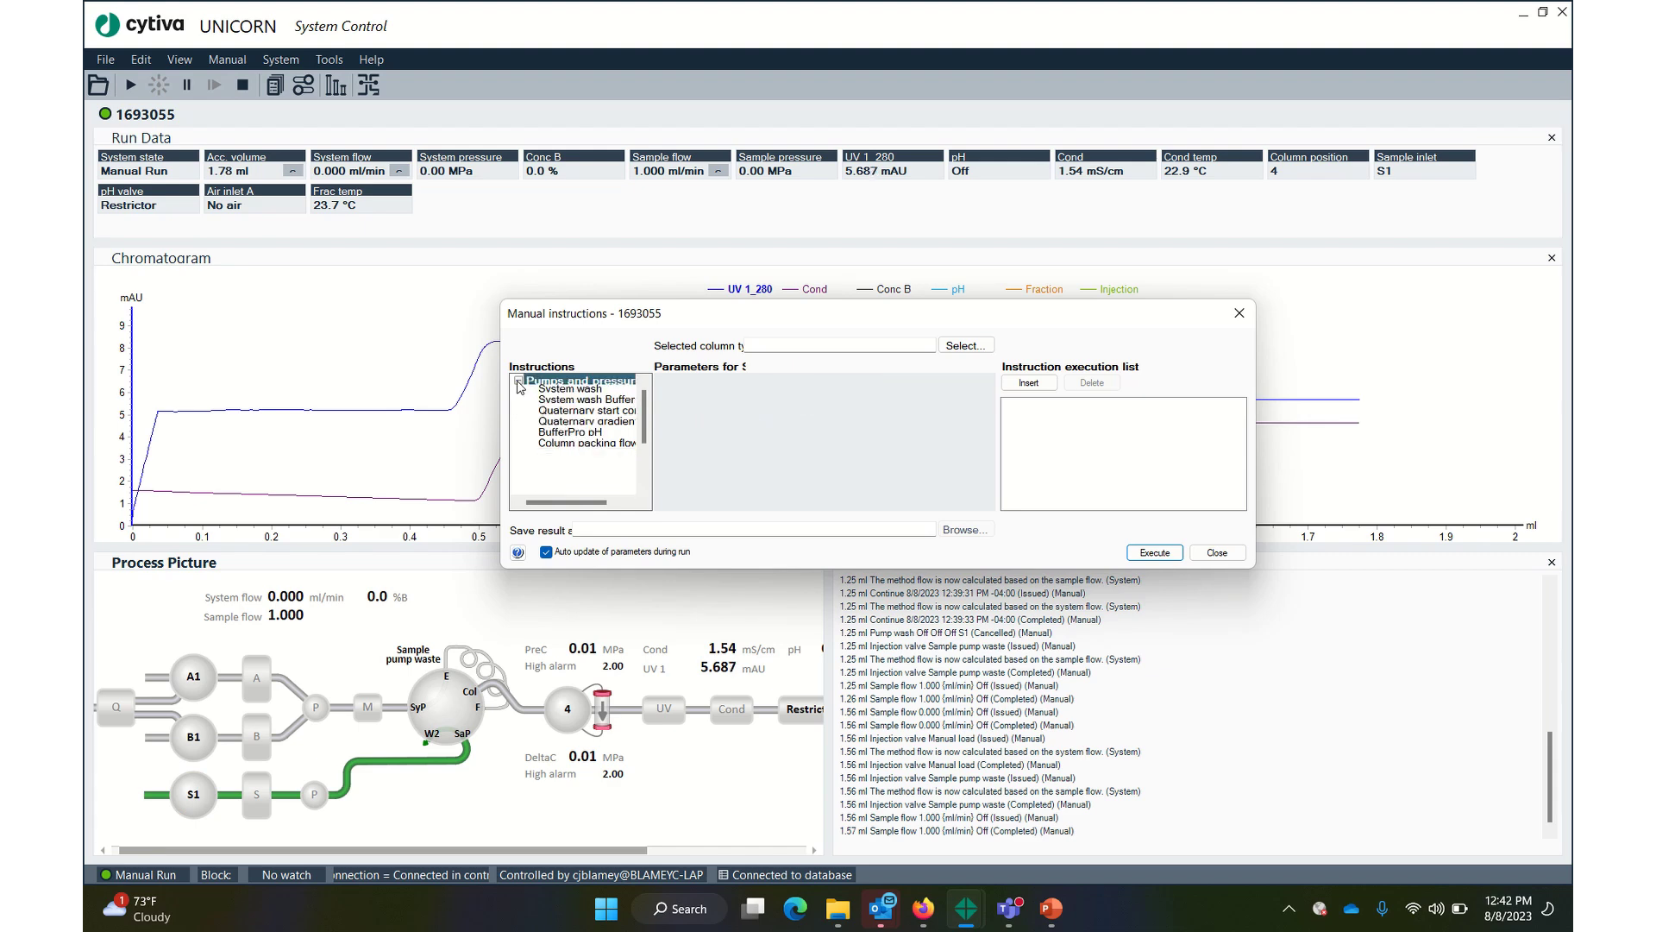
pyautogui.click(519, 382)
pyautogui.click(520, 402)
pyautogui.click(519, 392)
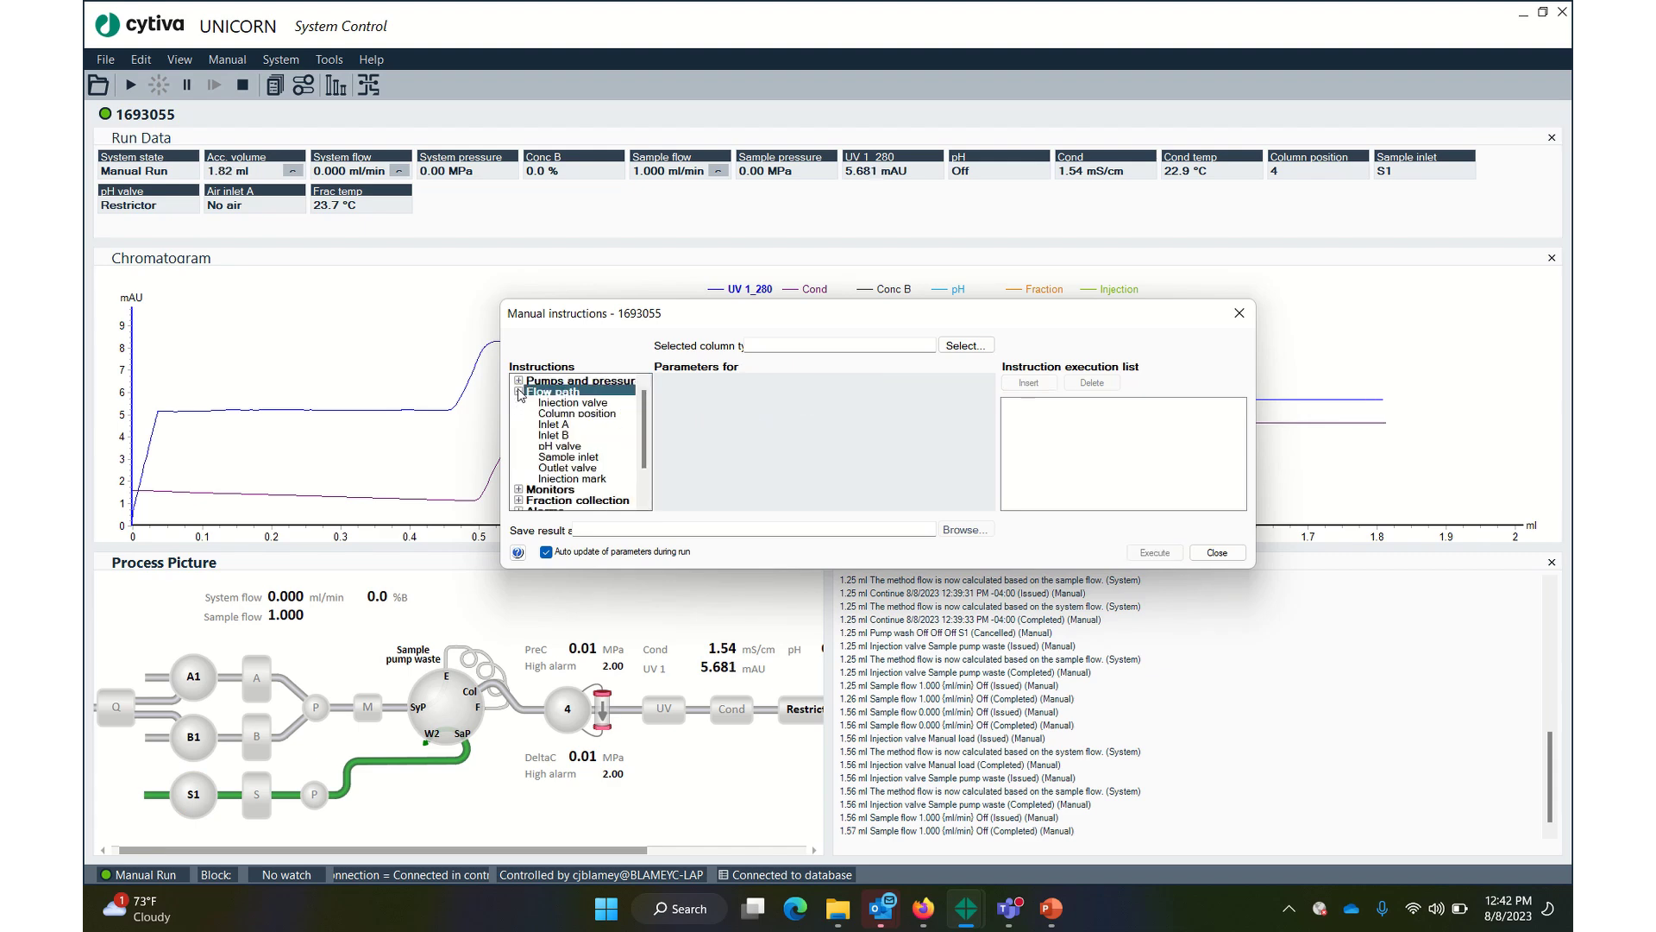
pyautogui.click(560, 457)
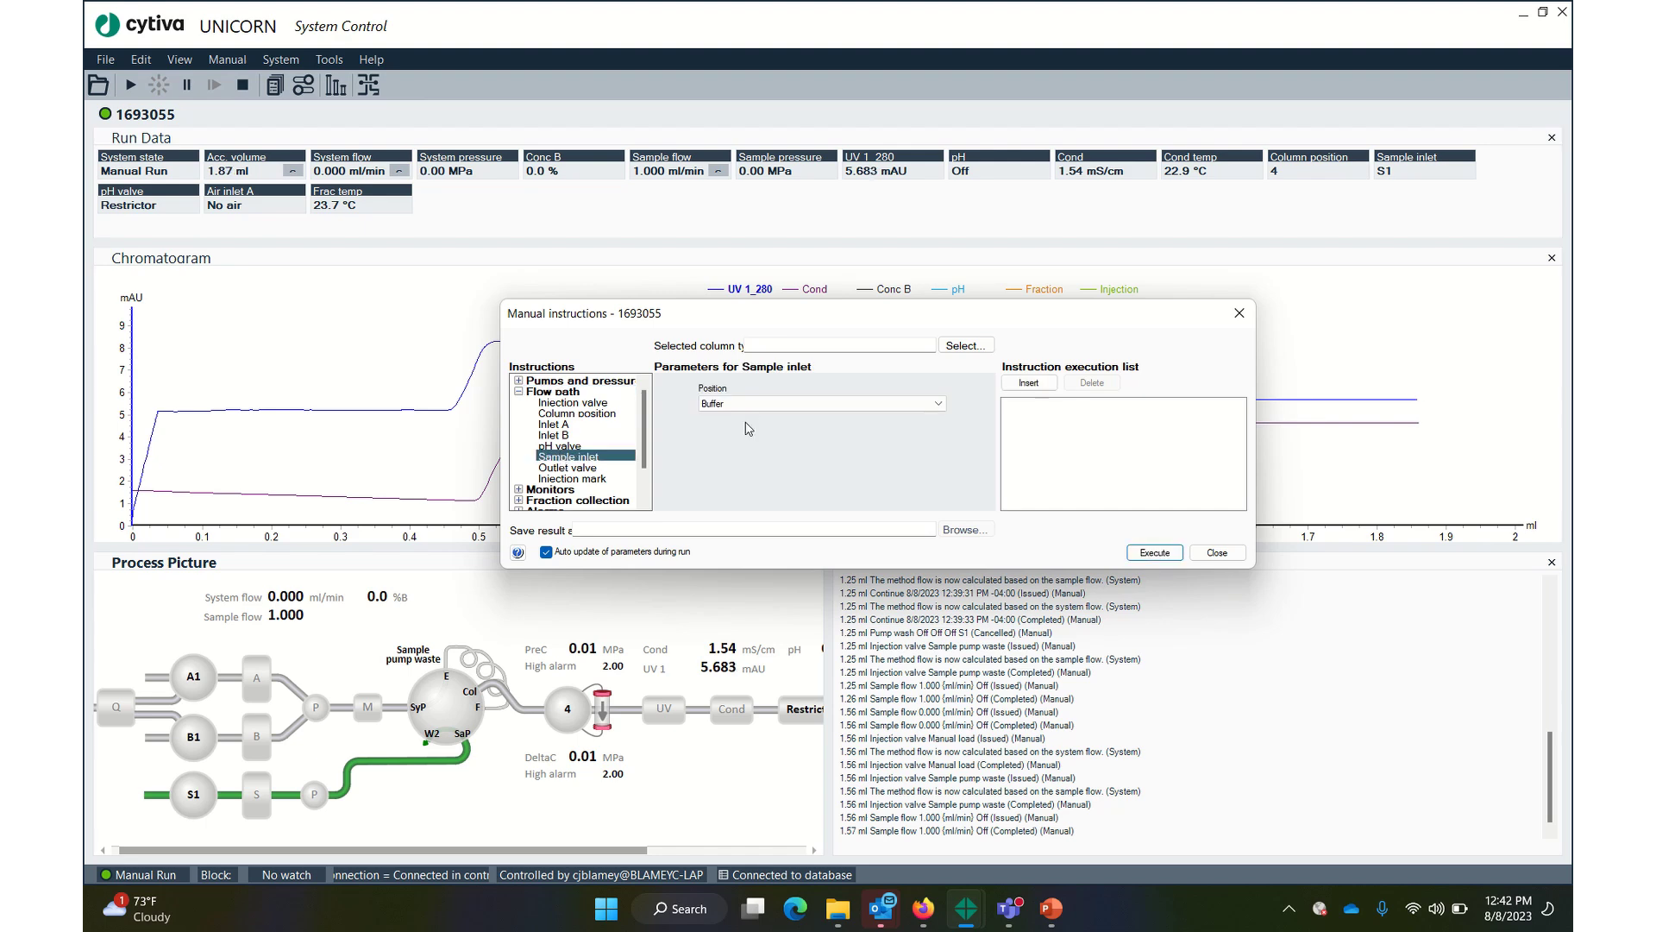
pyautogui.click(1161, 556)
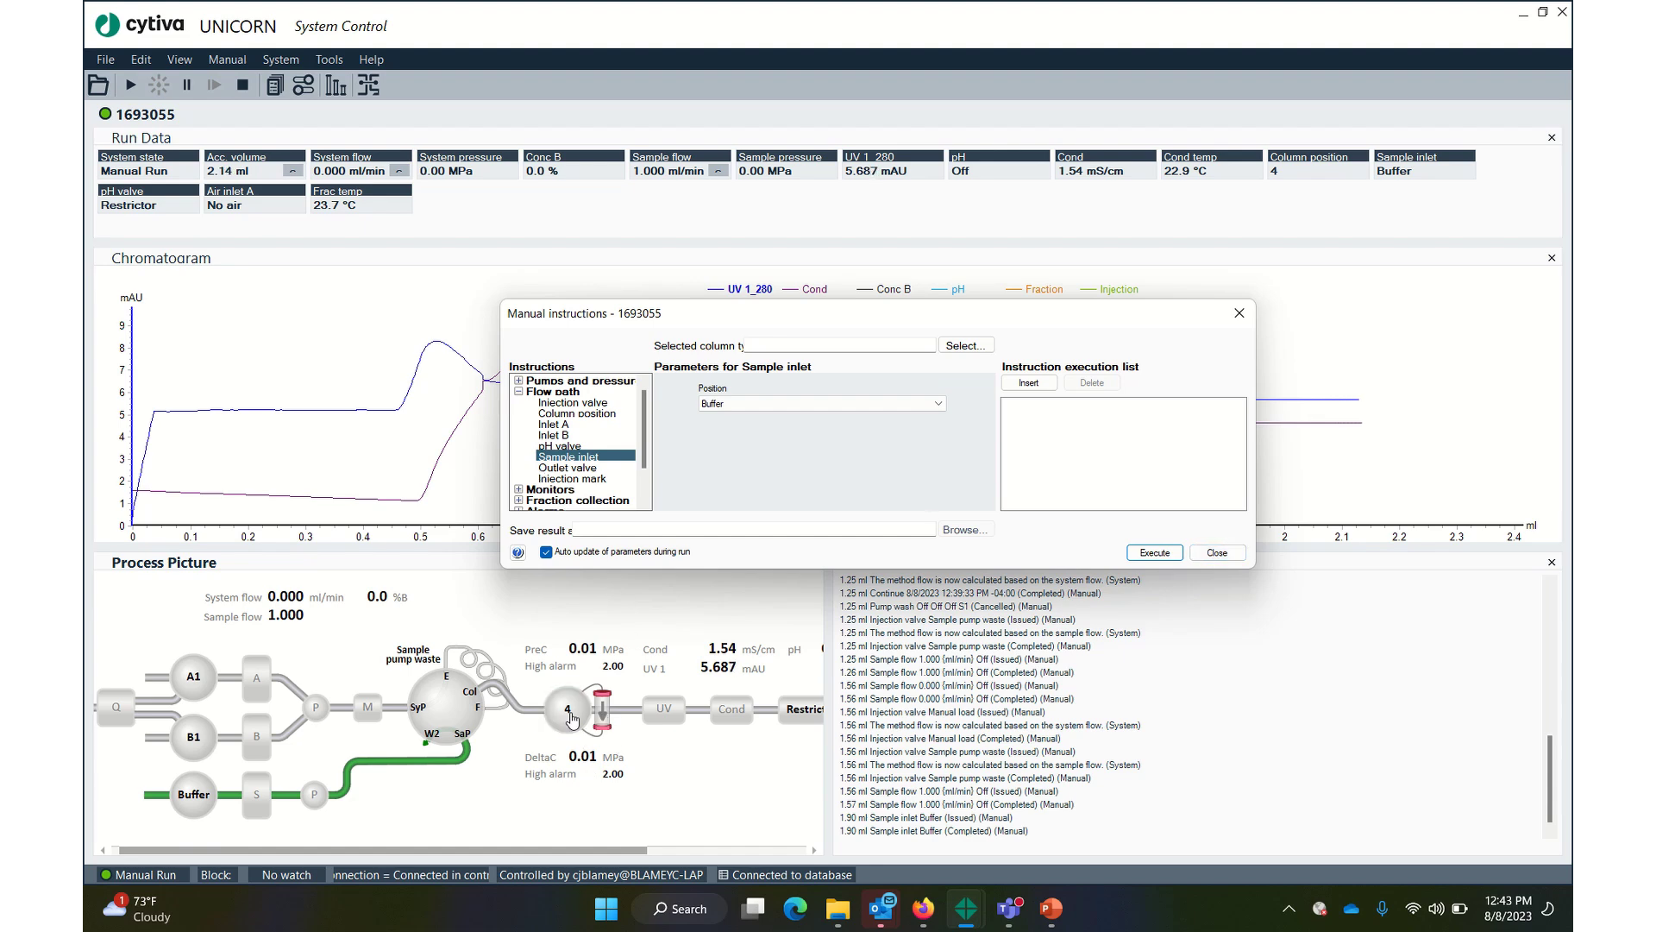
# Step: Set the sample flow rate to 5 ml/min and execute the Sample flow instruction
pyautogui.doubleClick(569, 380)
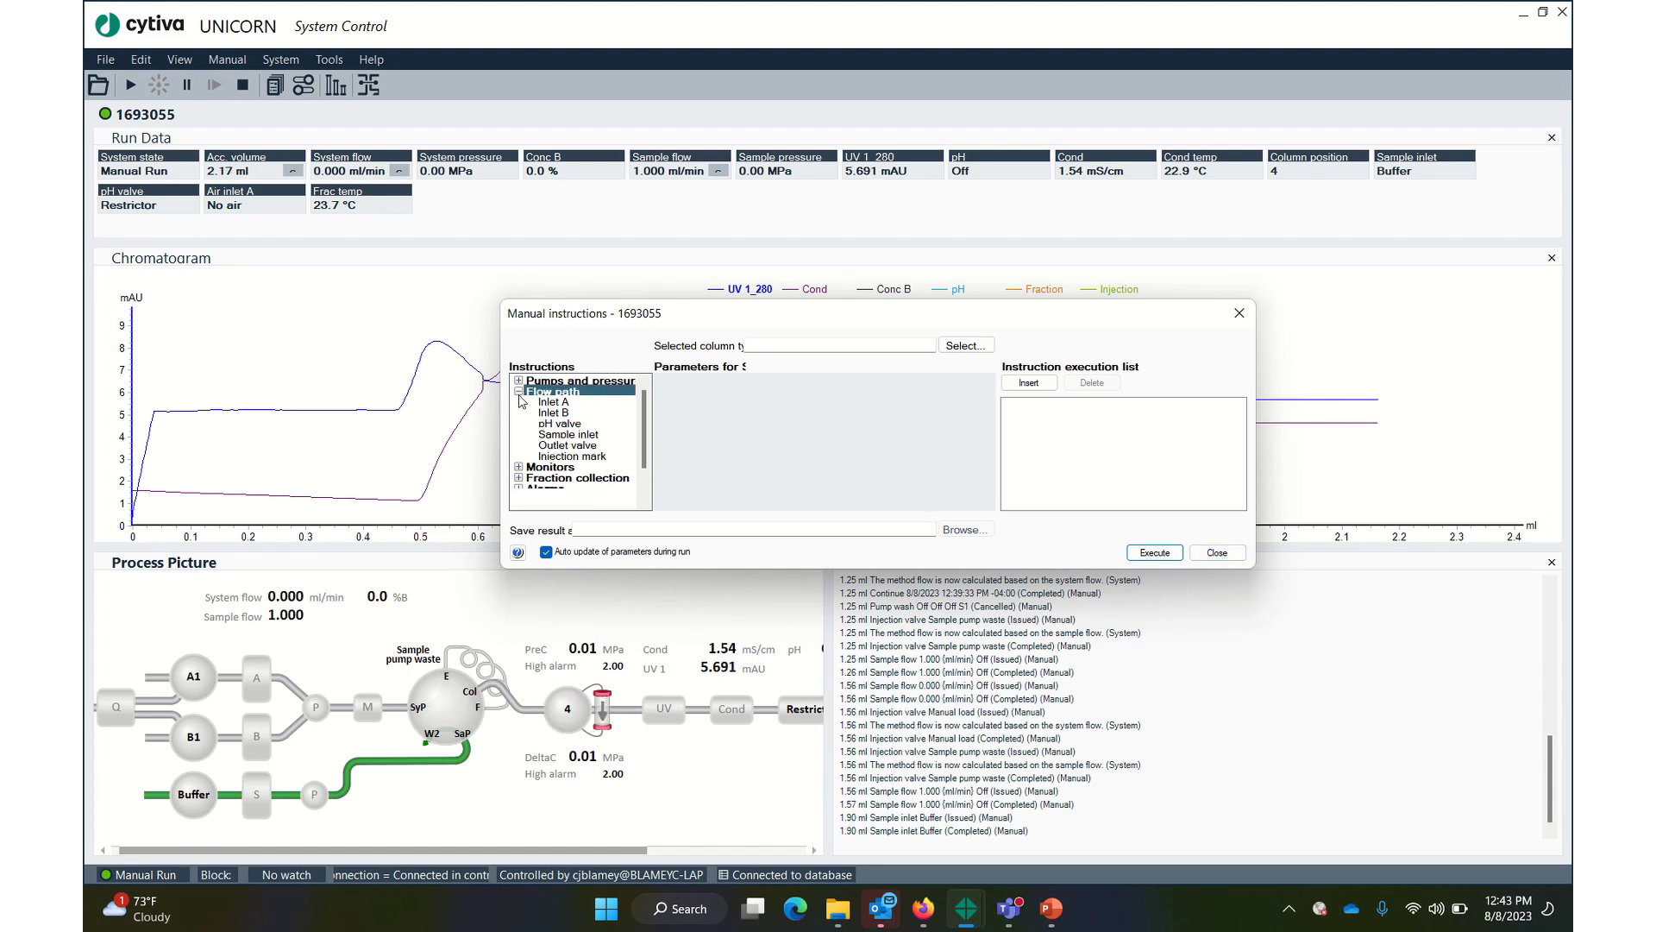
pyautogui.click(591, 404)
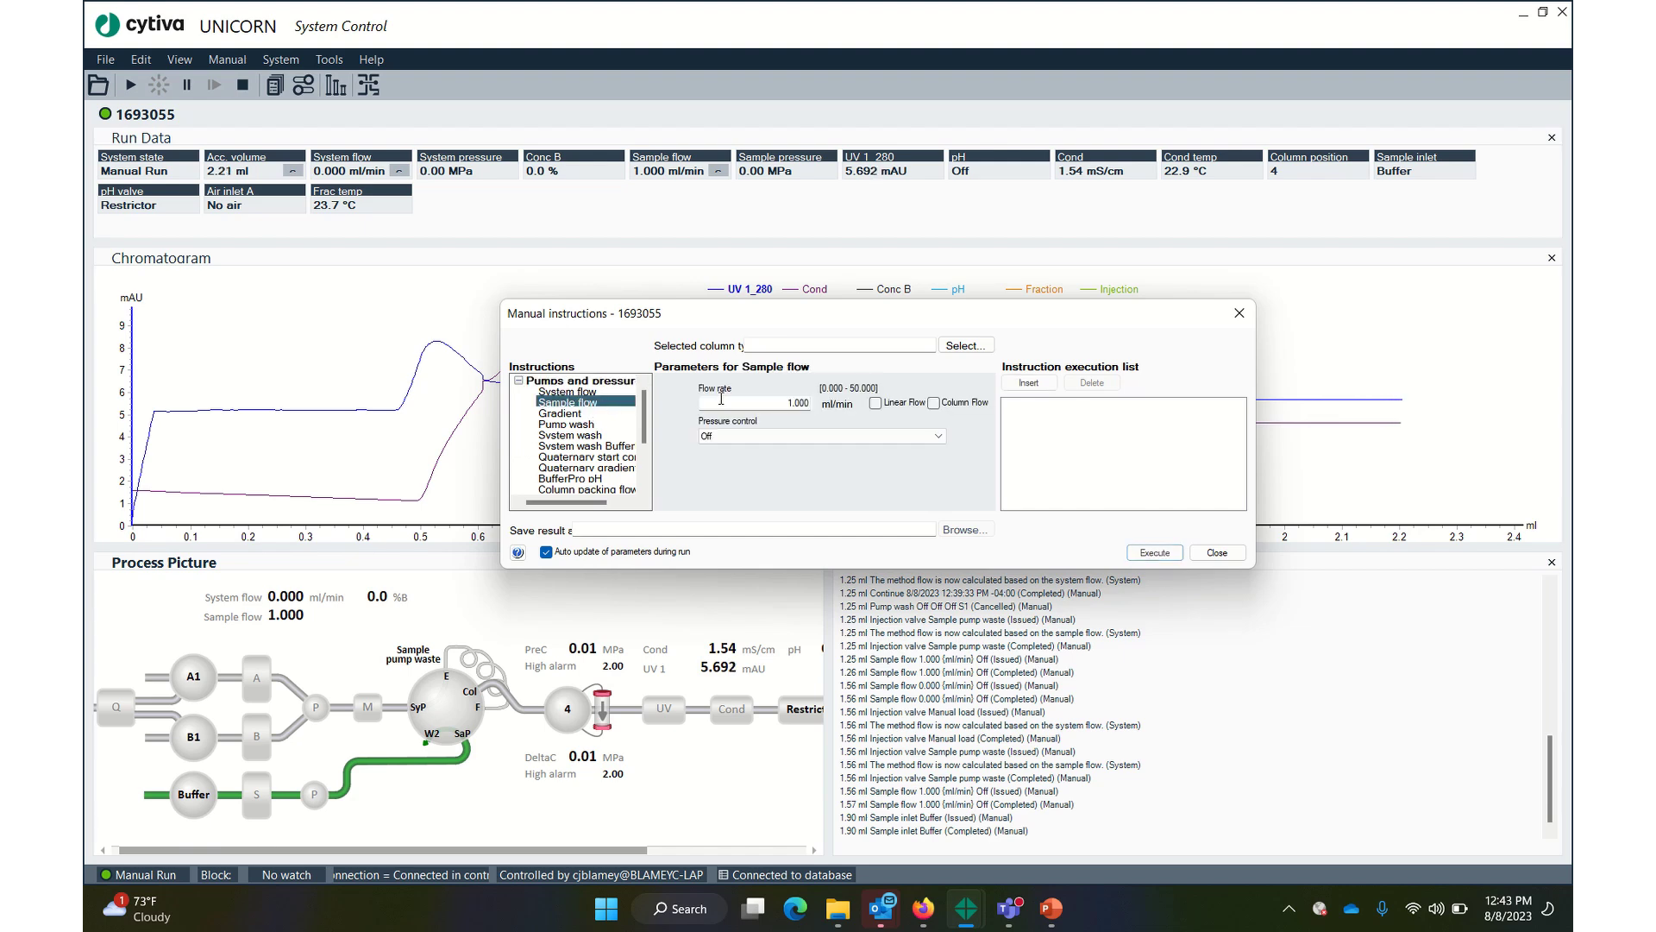
pyautogui.doubleClick(783, 404)
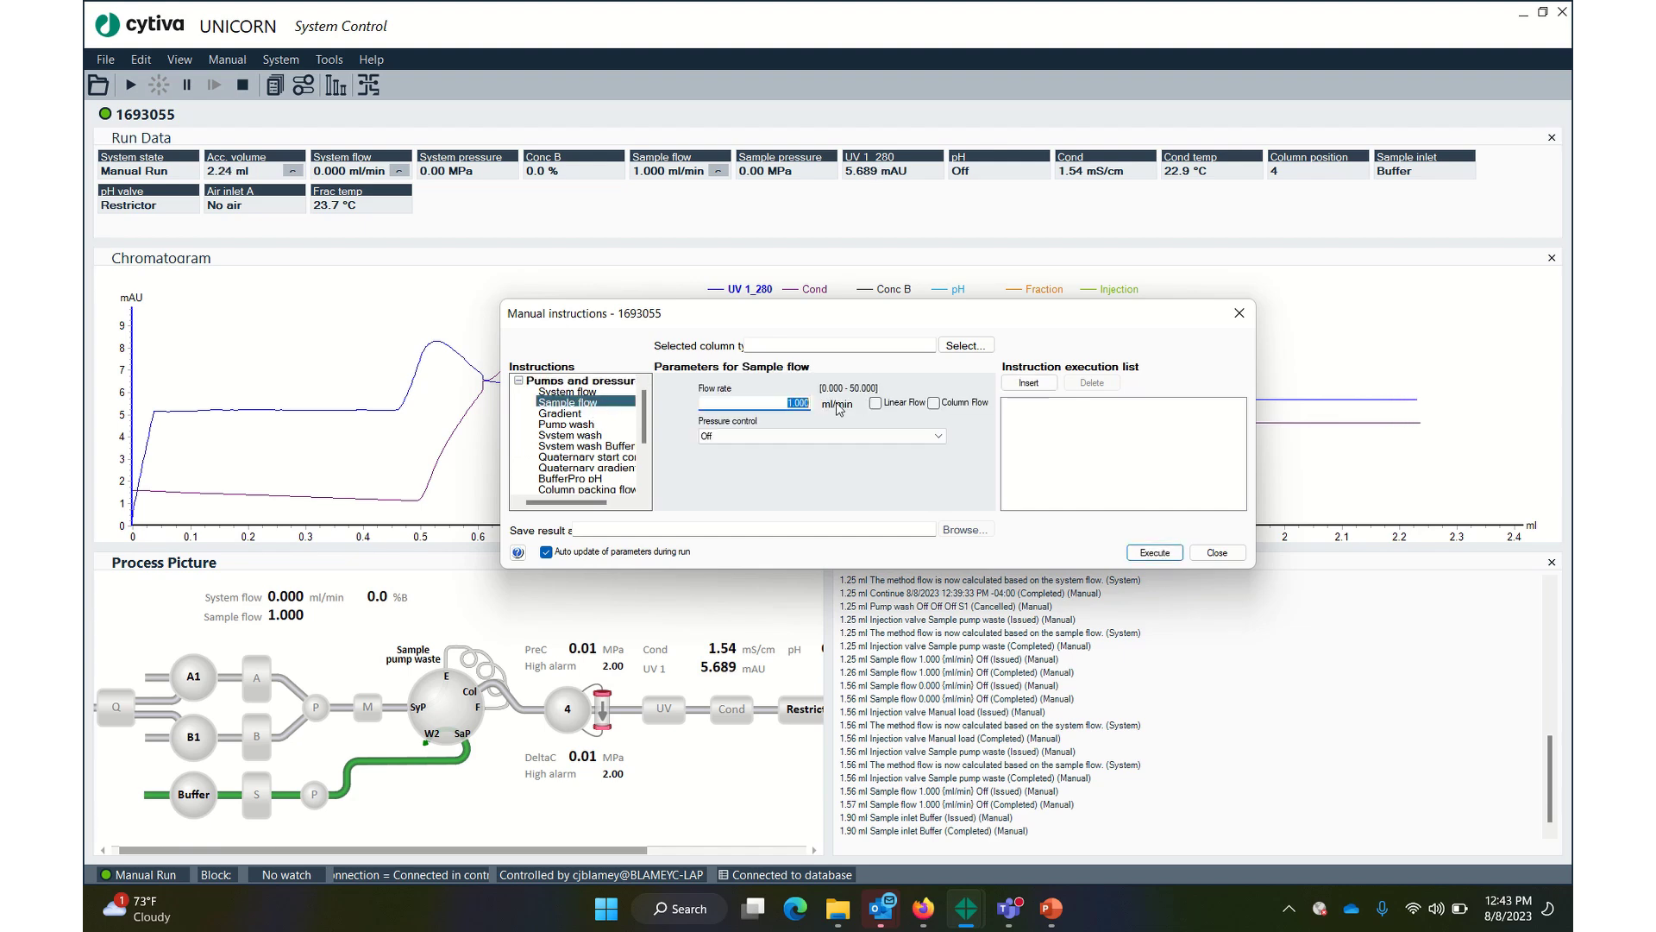
pyautogui.write('5')
pyautogui.click(1154, 553)
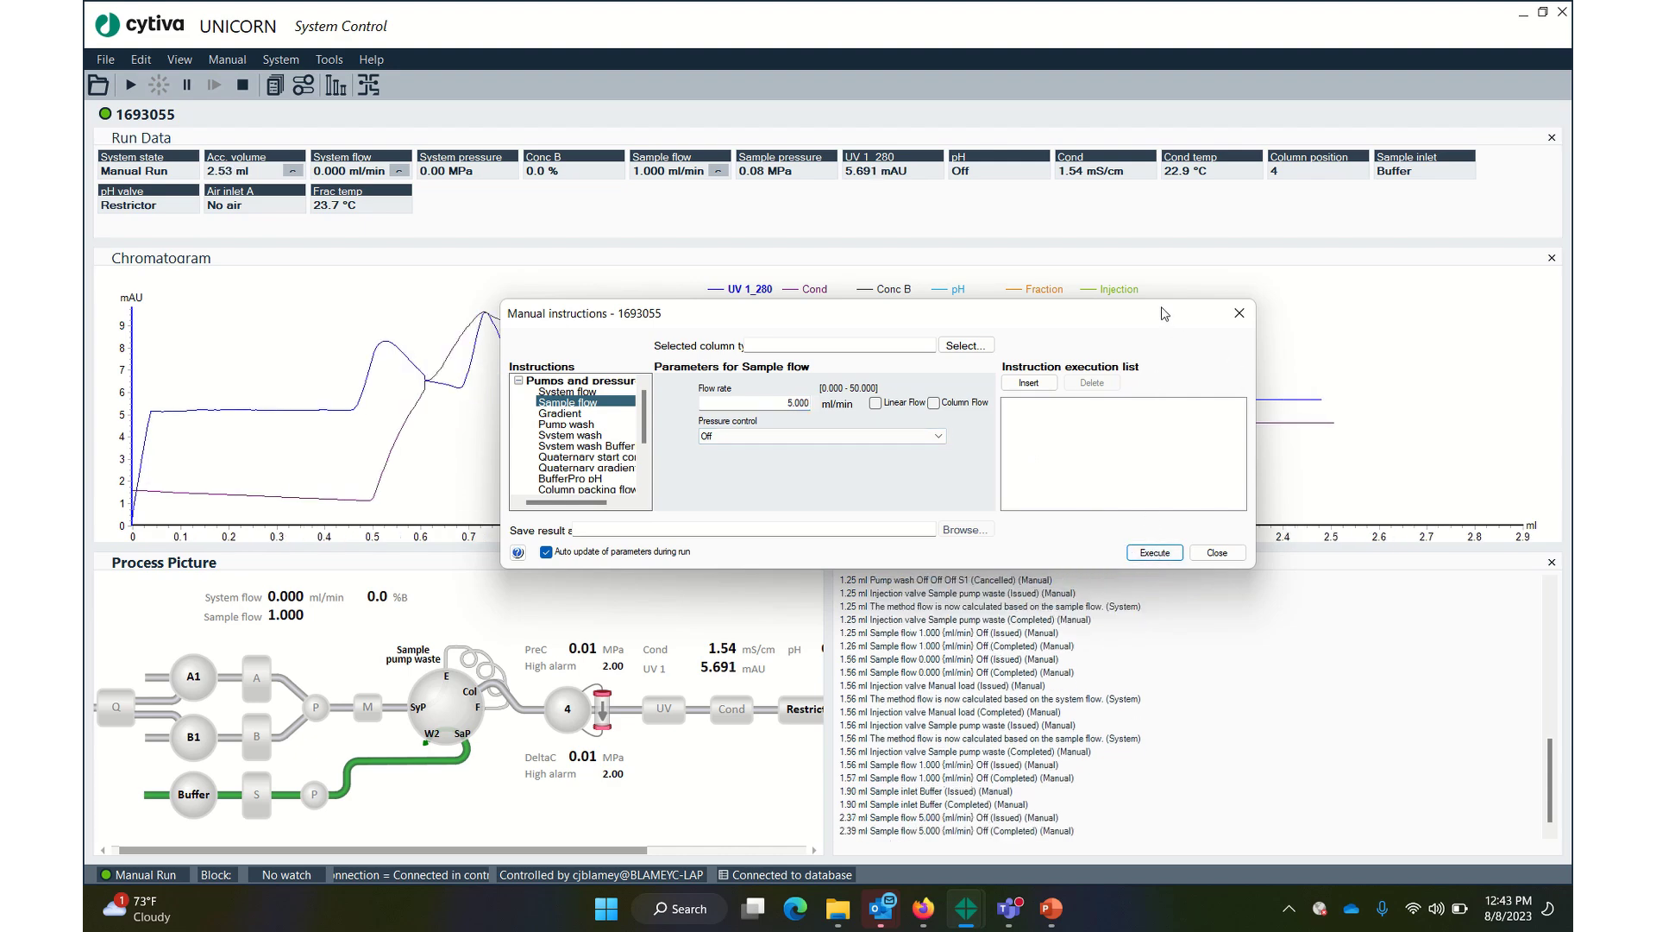
# Step: Stop the sample pump by executing a Sample flow of 0 ml/min, and close the manual instructions
pyautogui.moveTo(1132, 320); pyautogui.dragTo(1098, 337)
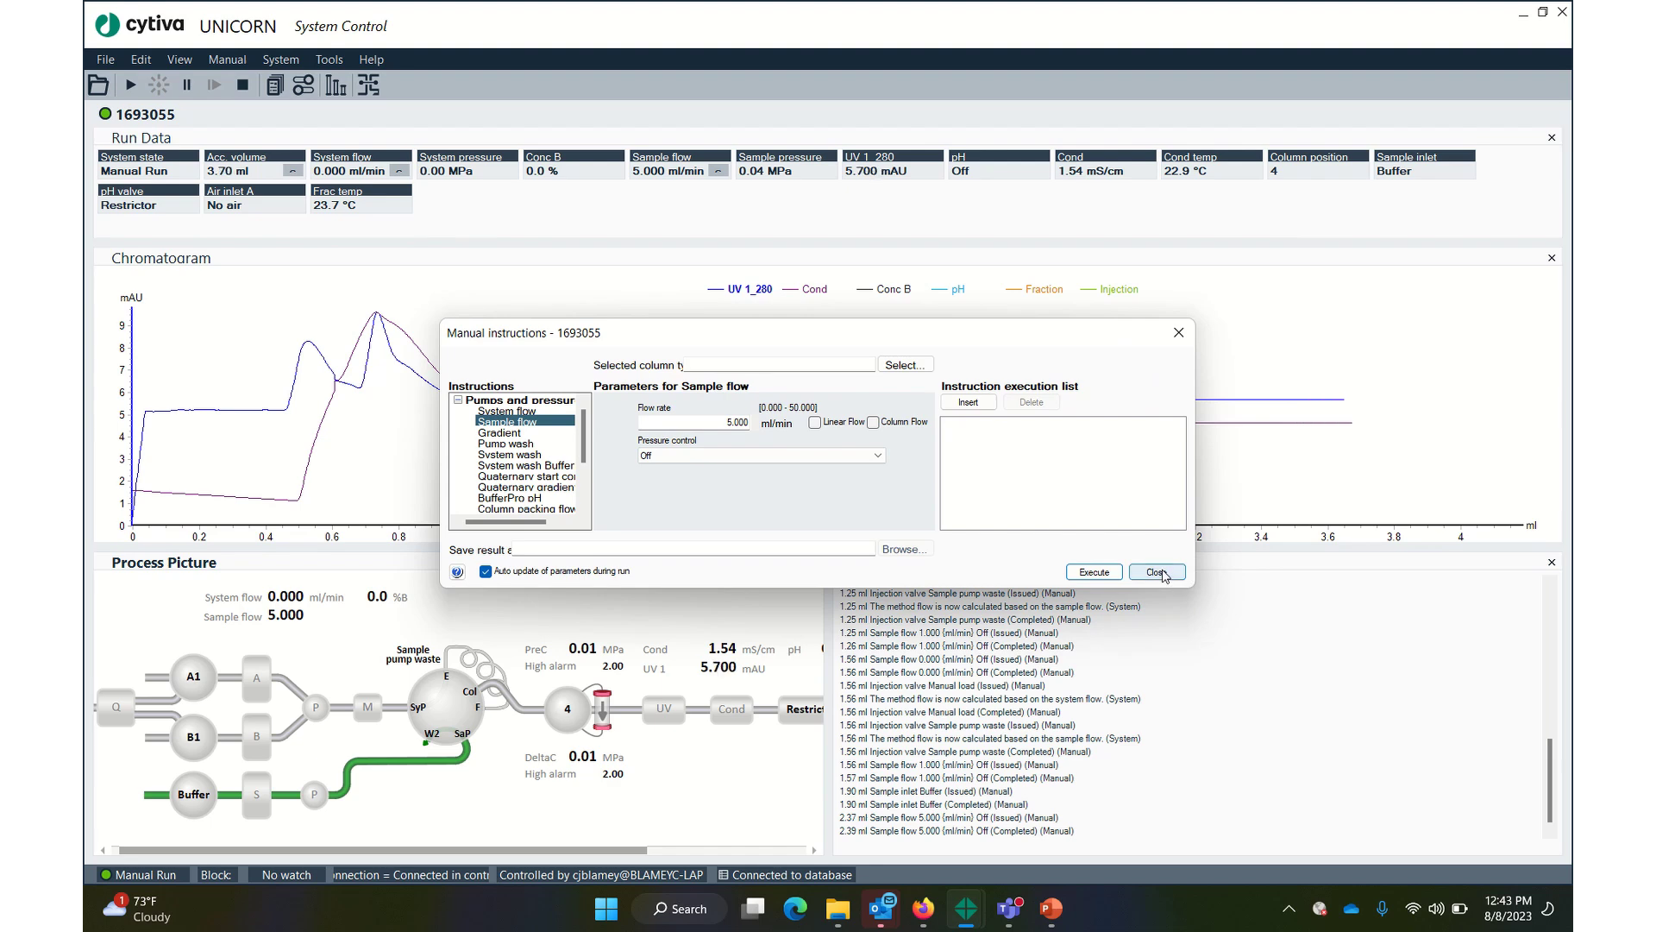
pyautogui.doubleClick(702, 425)
pyautogui.write('0')
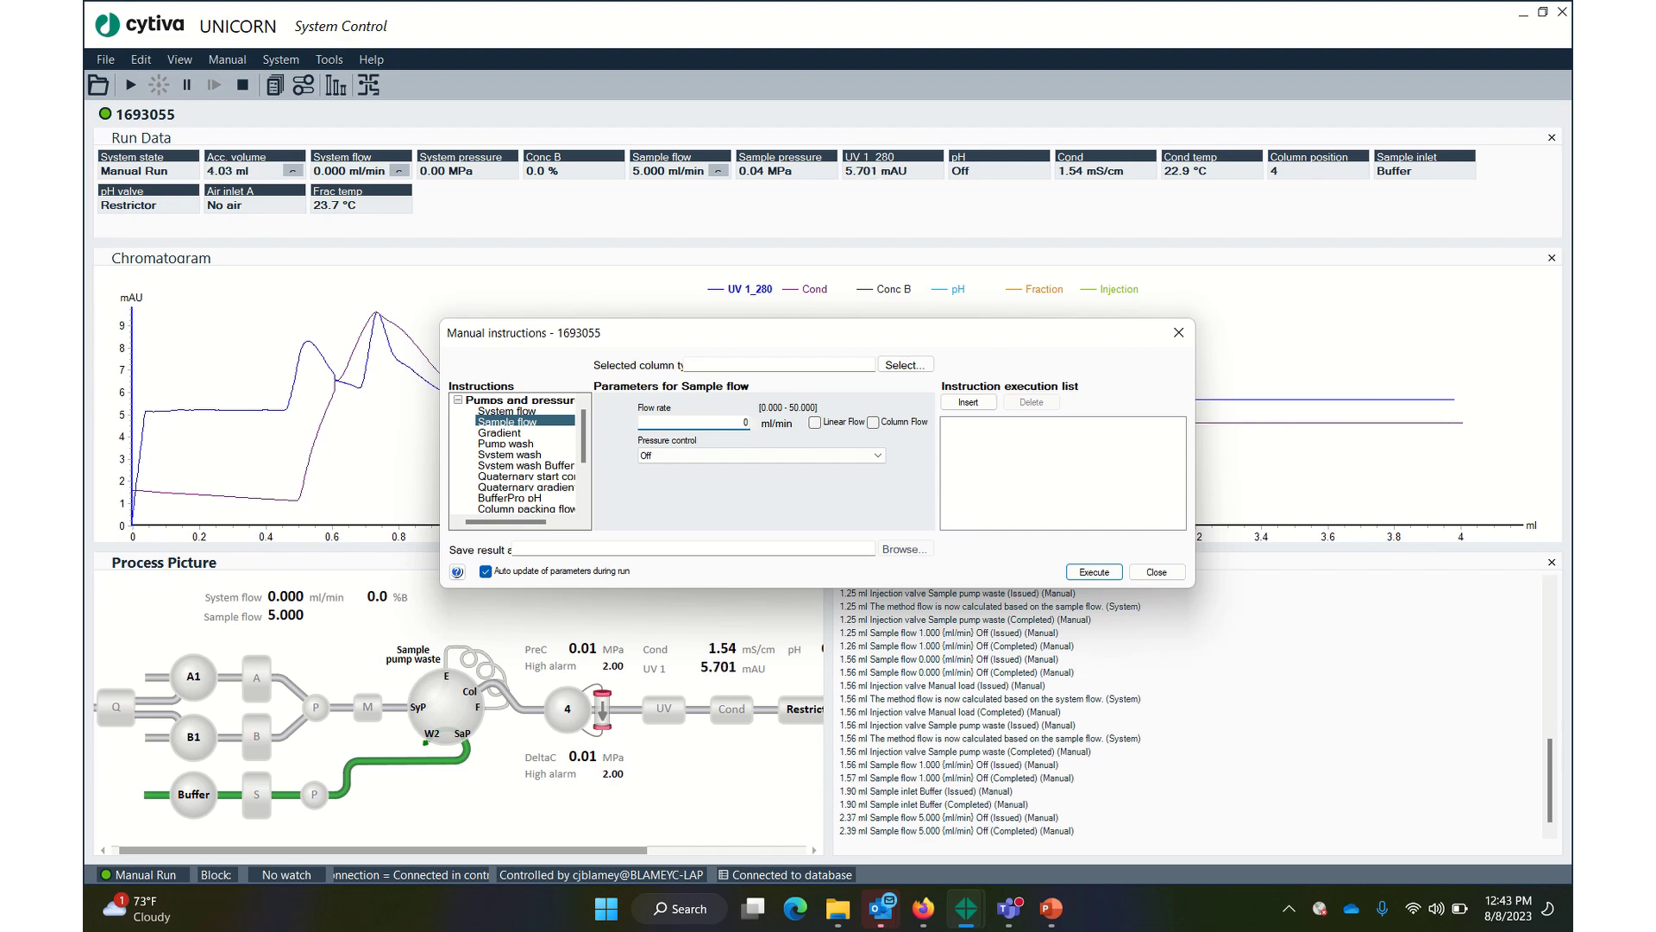
pyautogui.click(1096, 574)
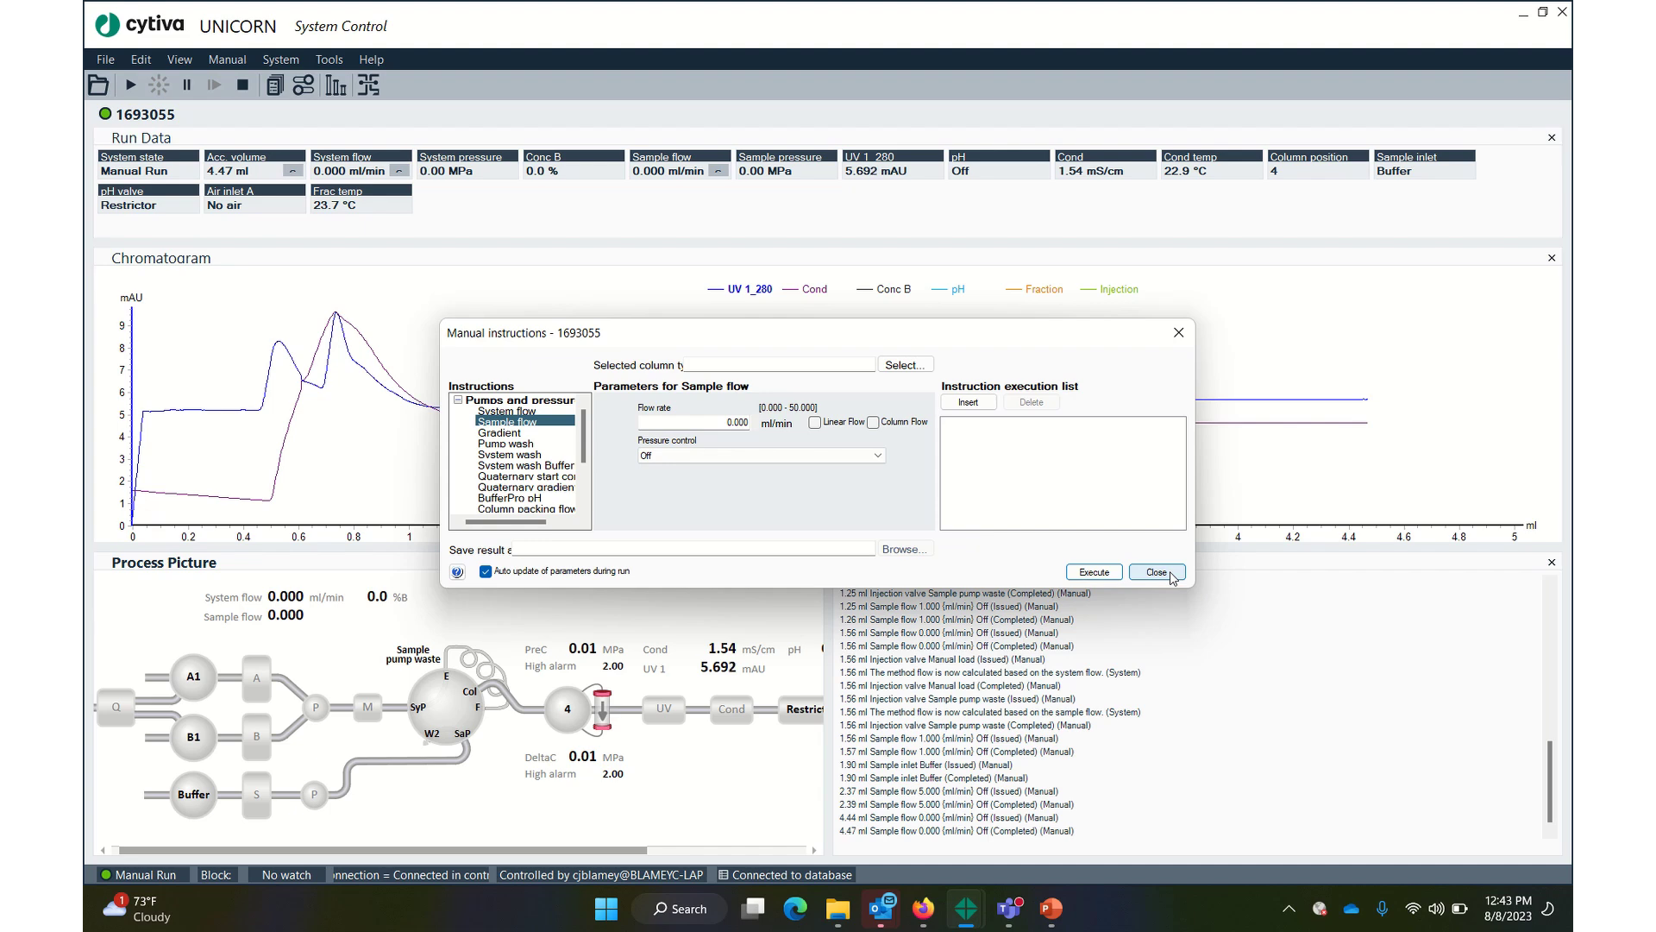
pyautogui.click(1156, 573)
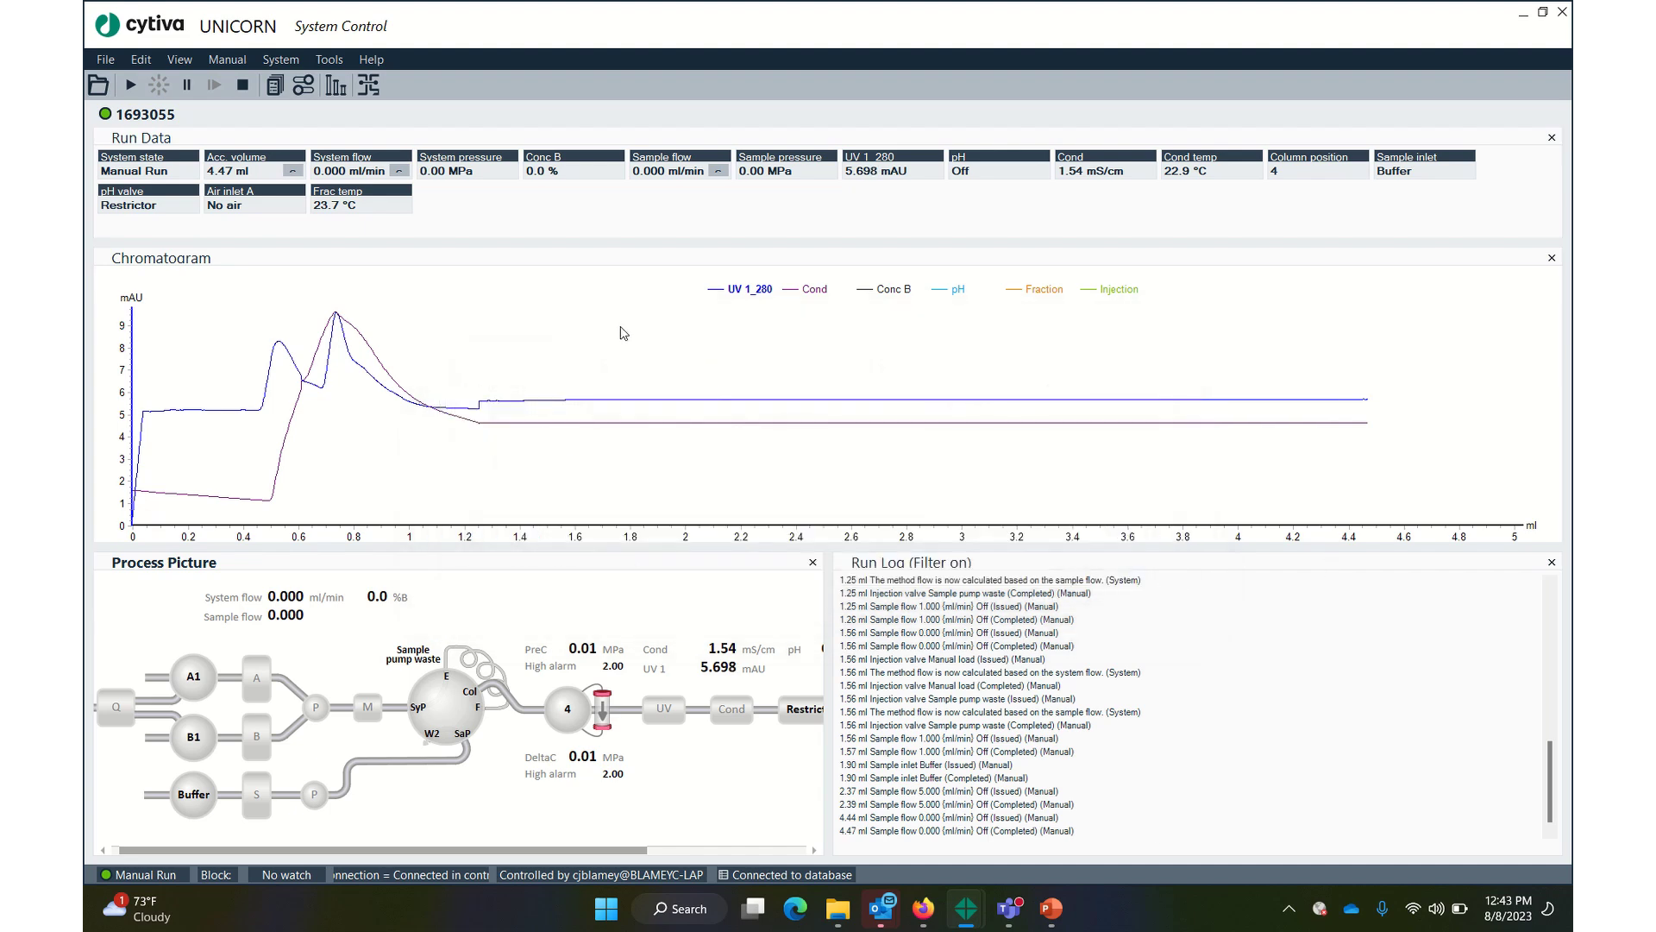
pyautogui.moveTo(966, 908)
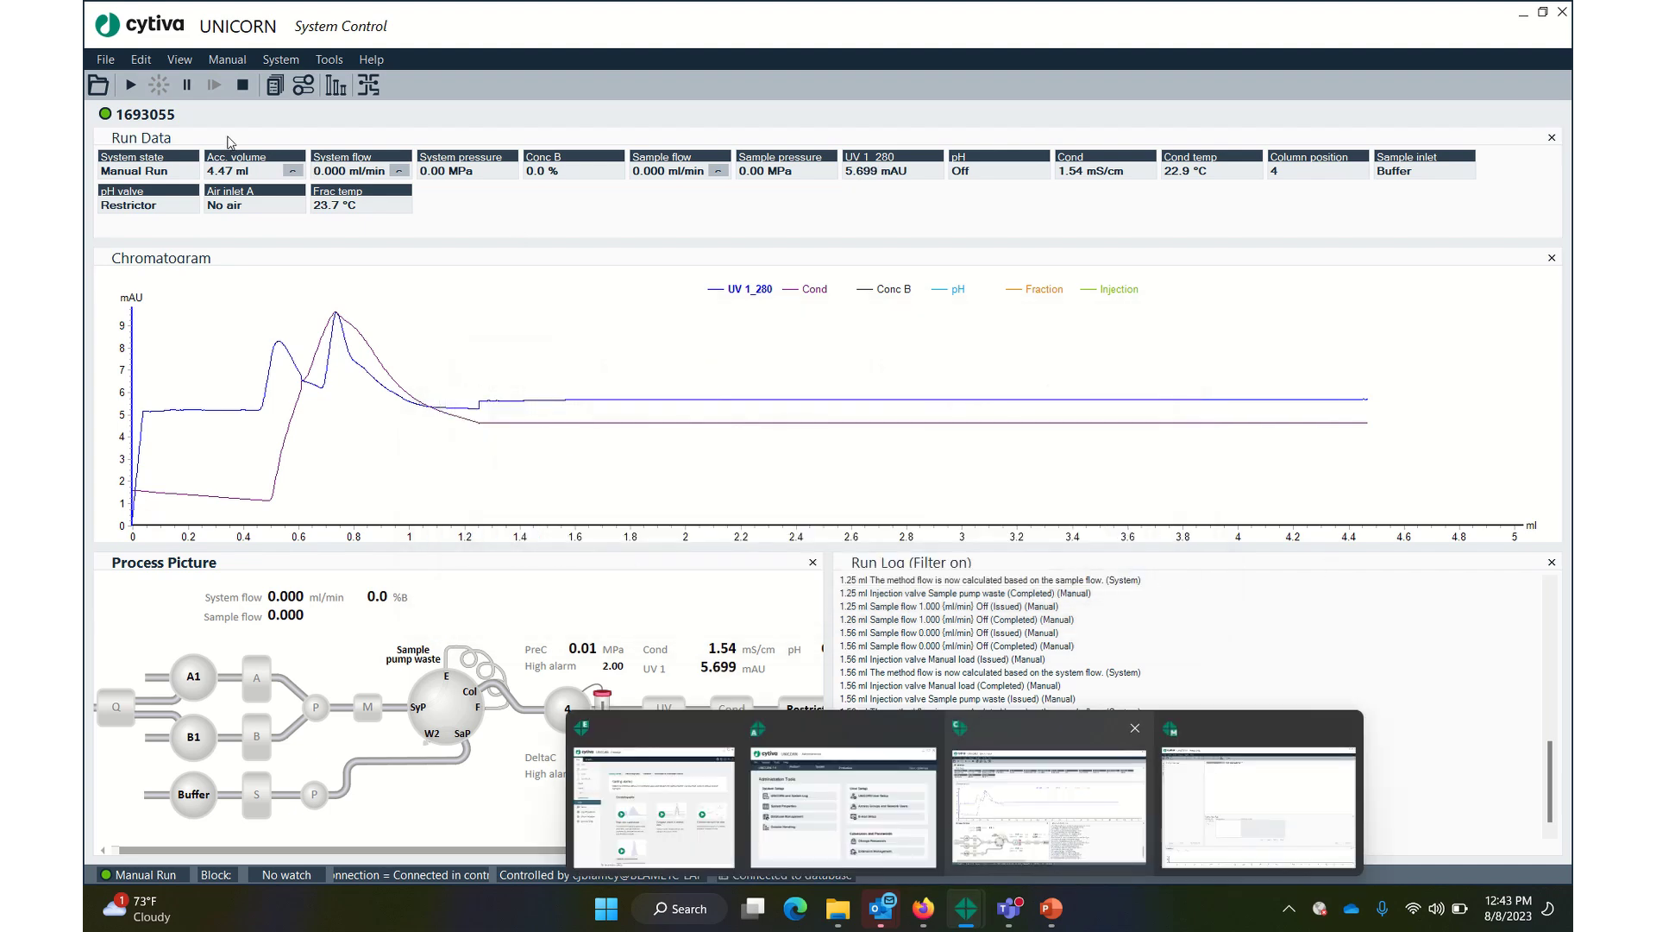
pyautogui.click(105, 59)
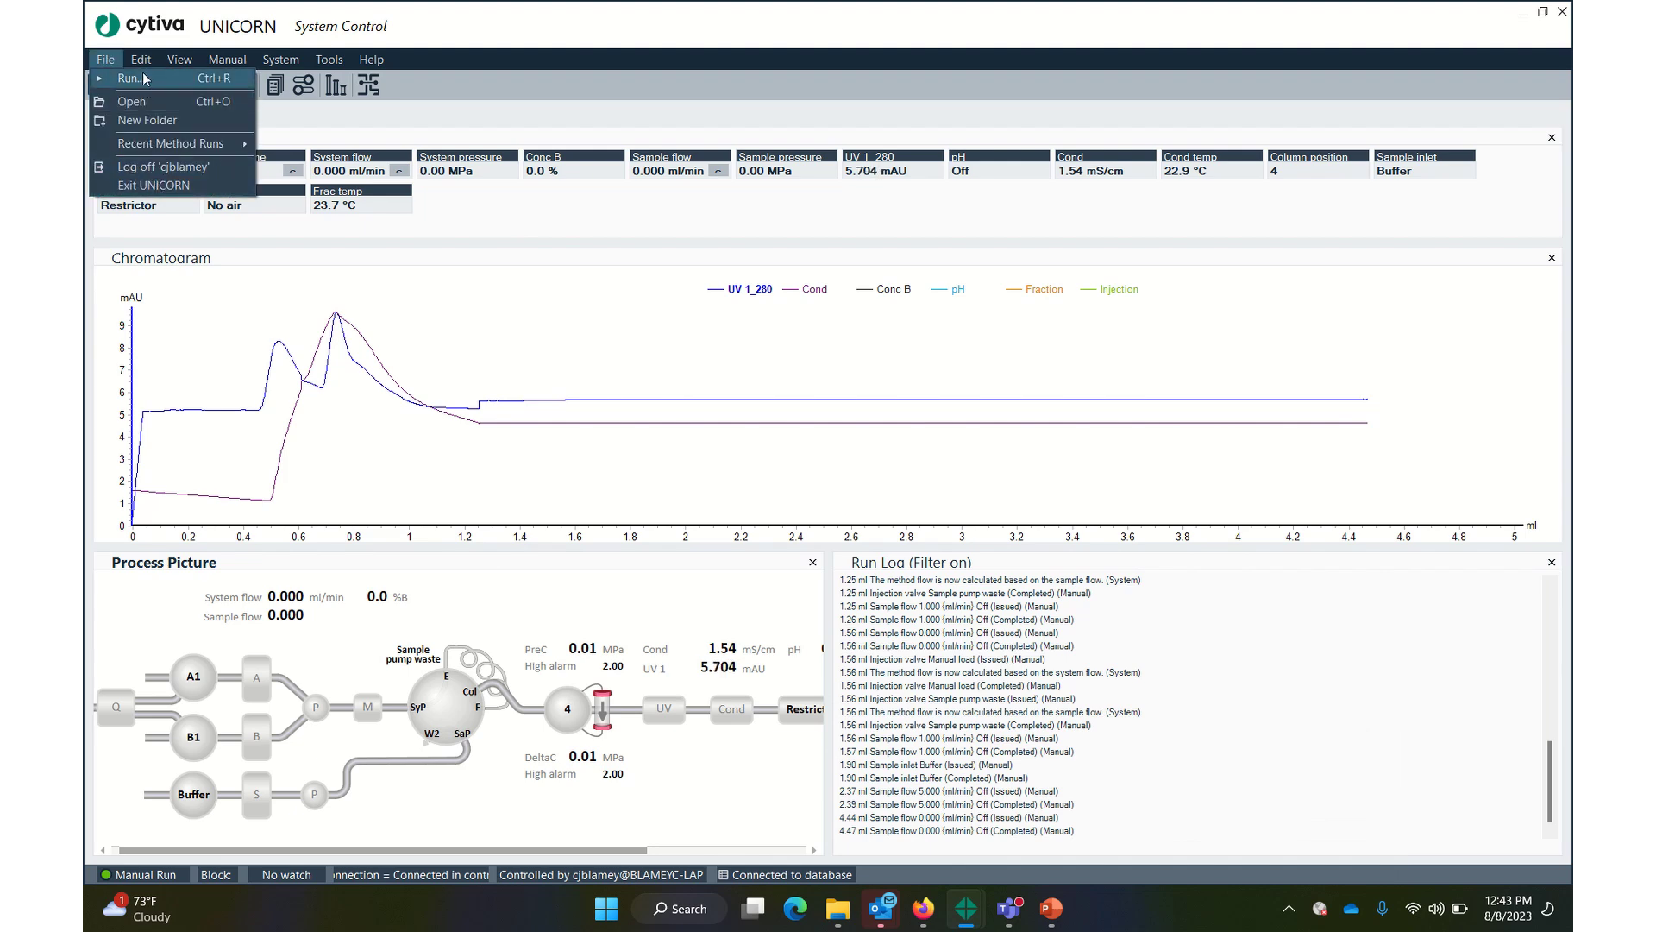
pyautogui.click(117, 78)
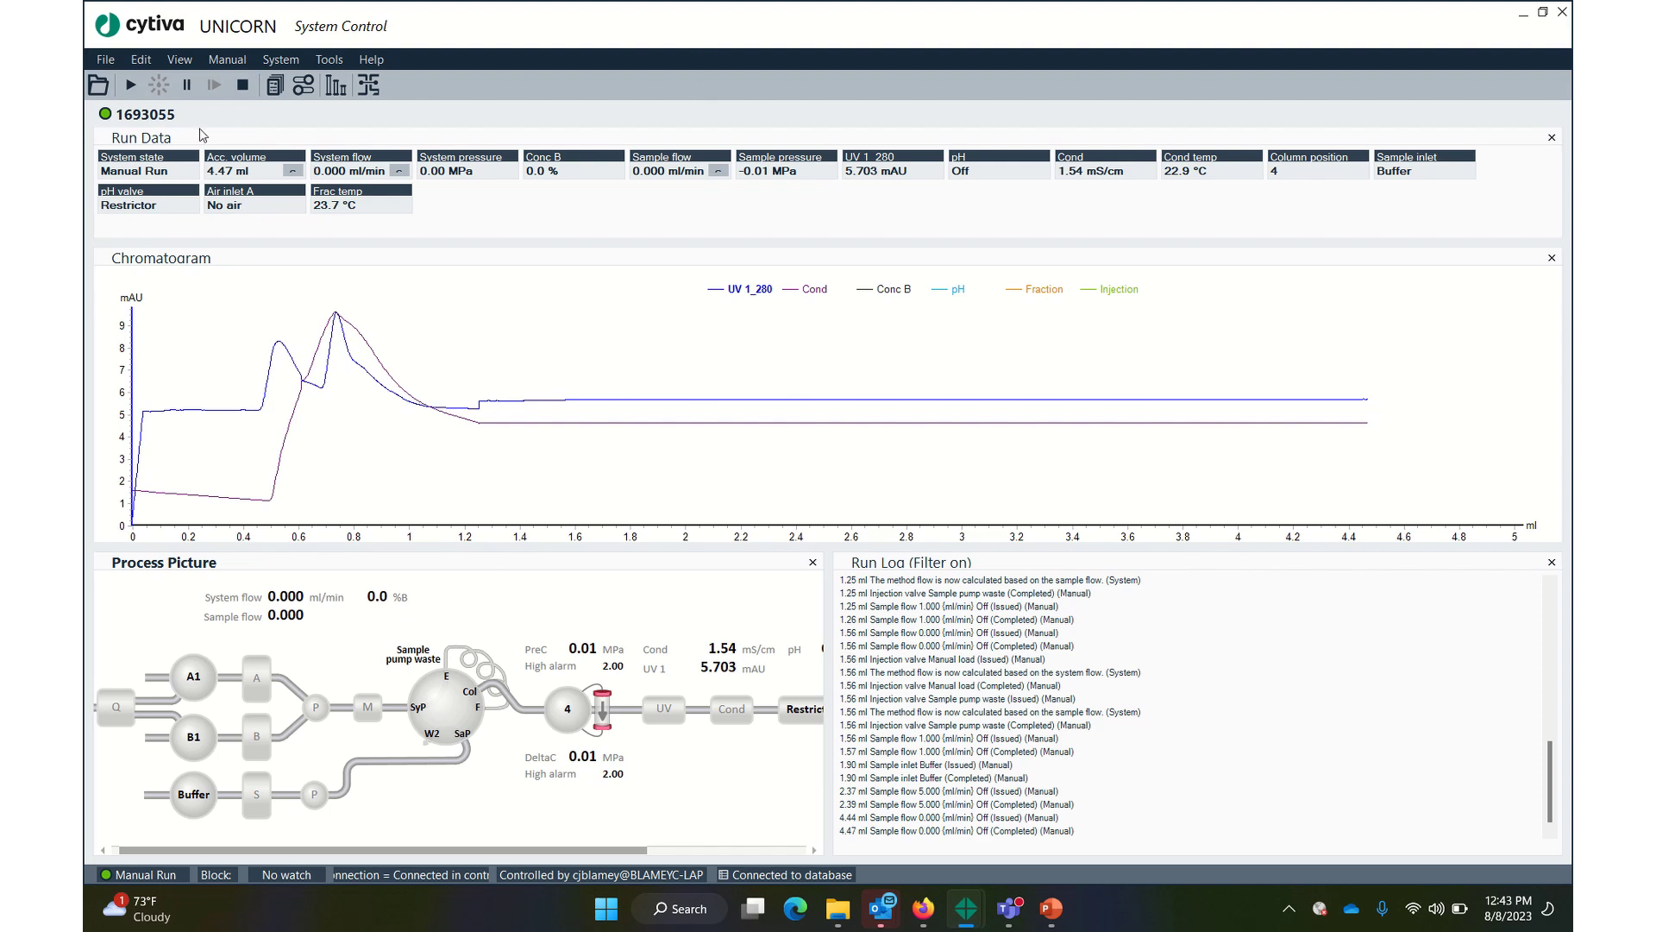
pyautogui.click(99, 86)
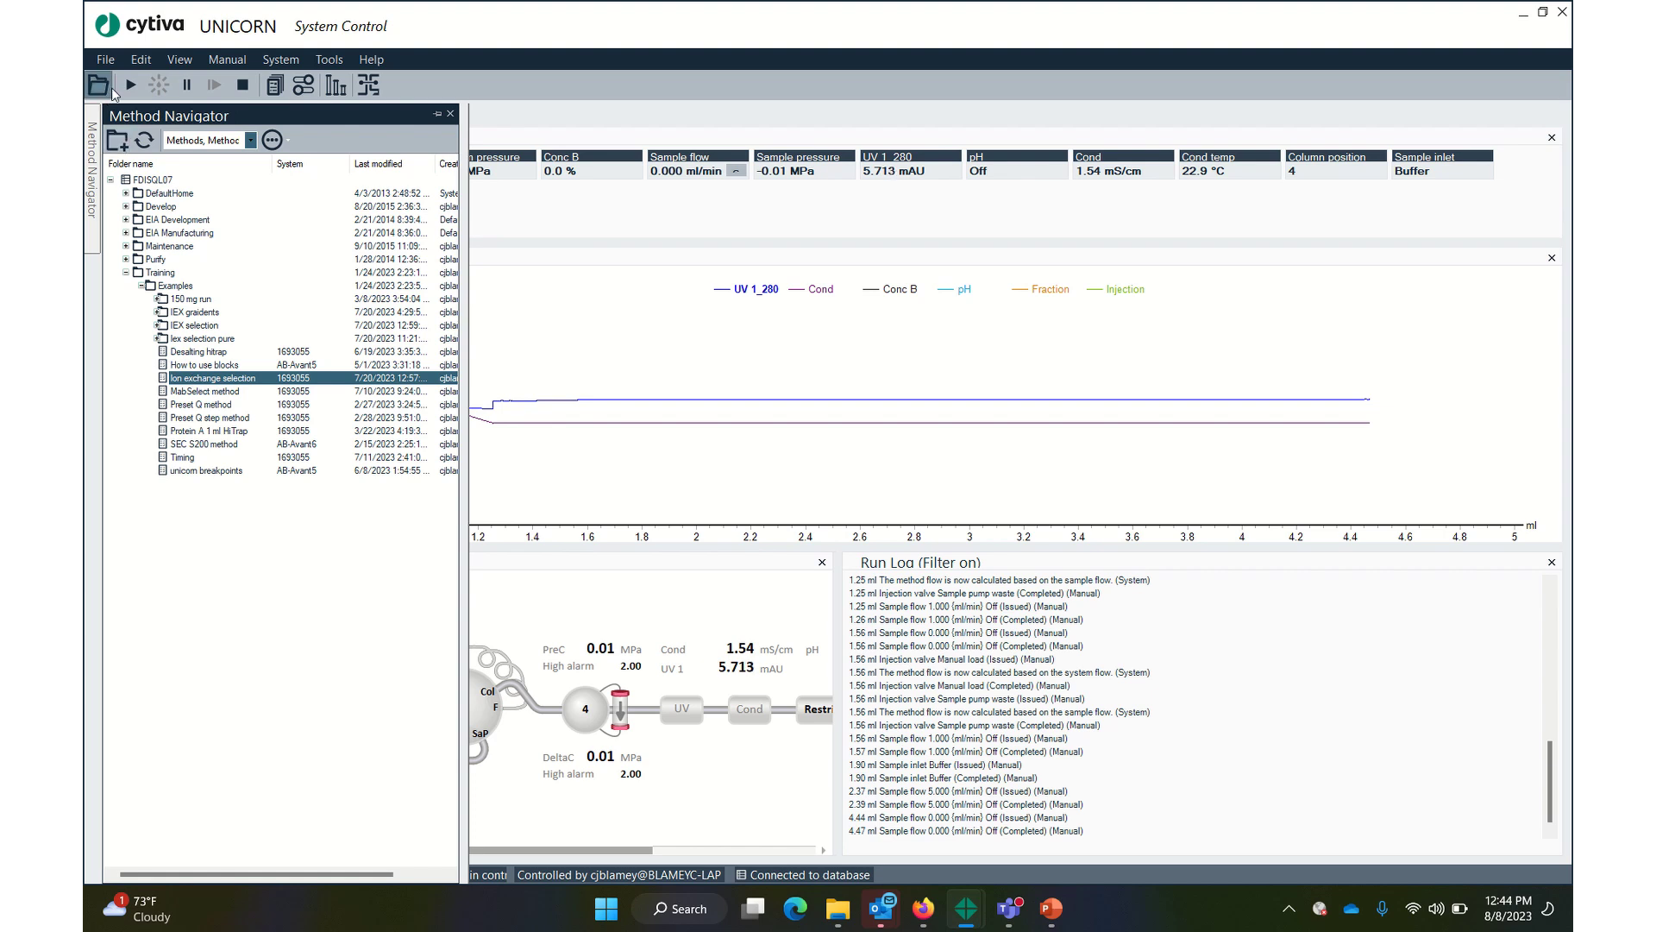
pyautogui.click(329, 59)
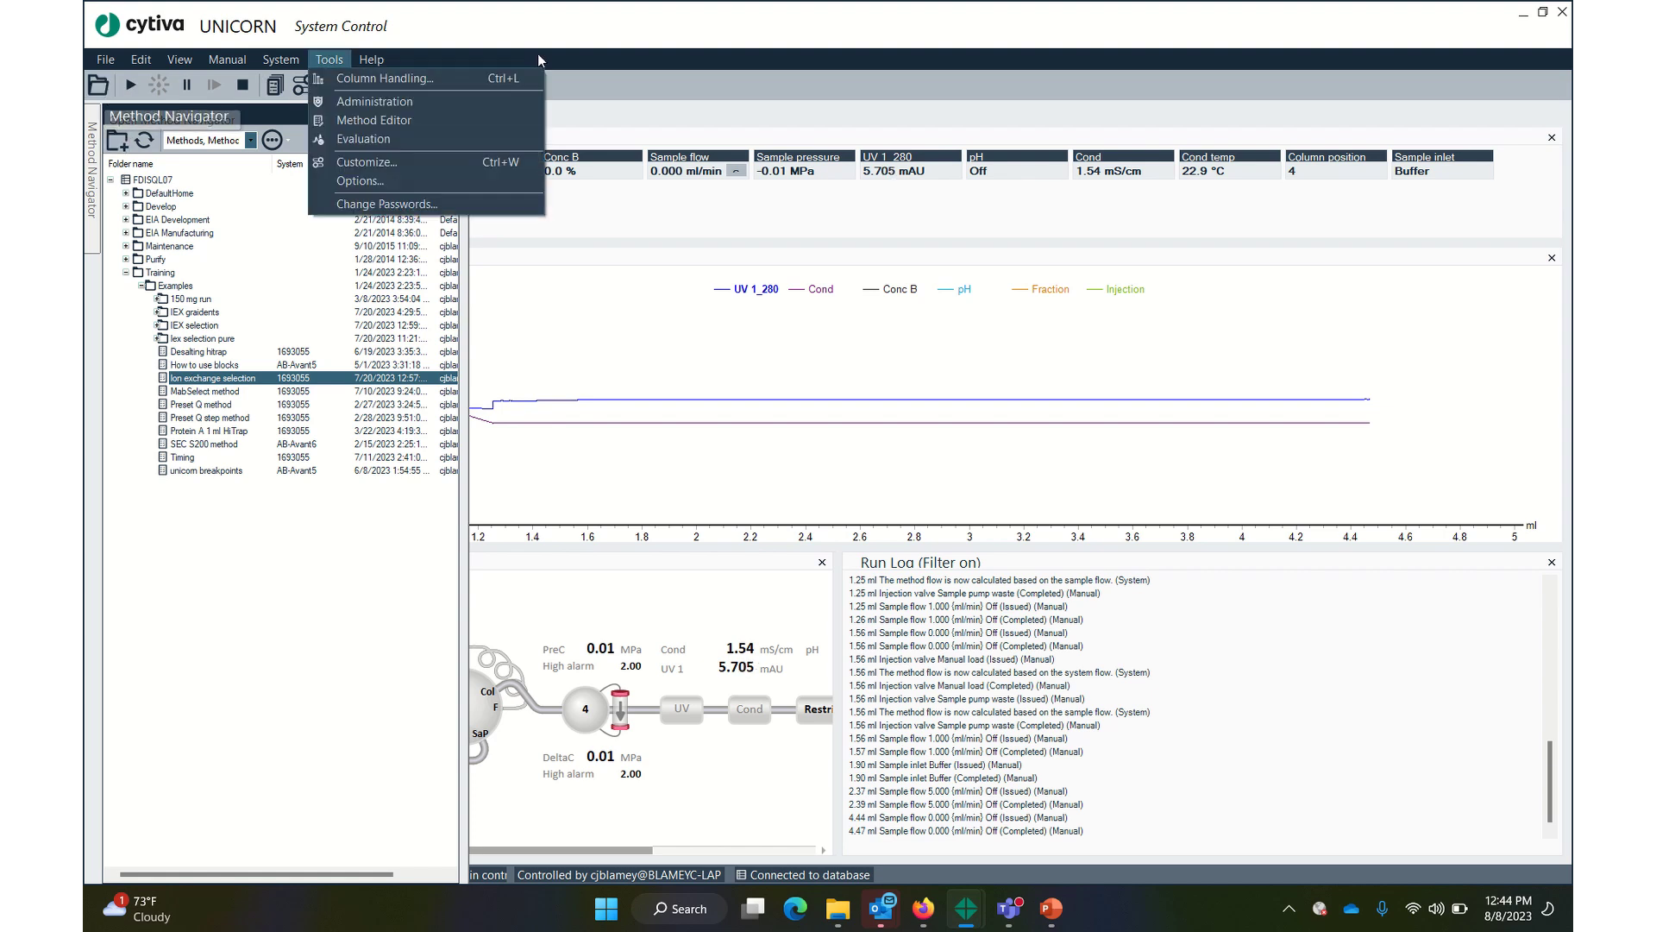
pyautogui.click(721, 50)
pyautogui.click(450, 114)
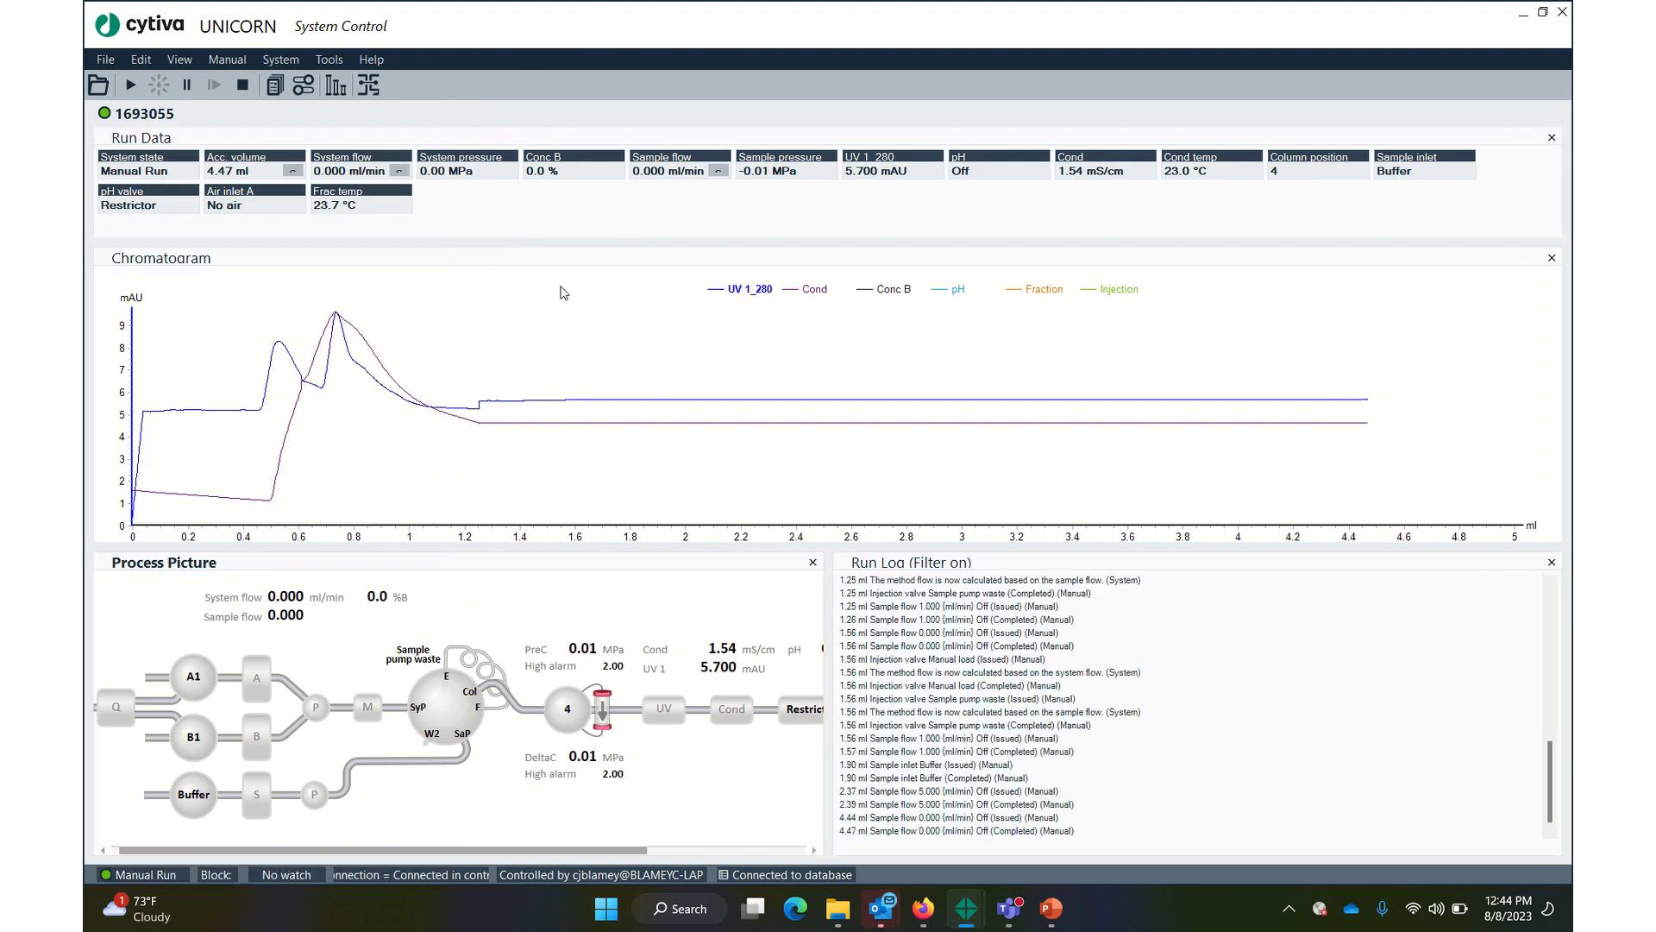
# Step: Start a run of the Ion exchange selection method from Training > Examples, discarding the result of the manual run
pyautogui.click(97, 87)
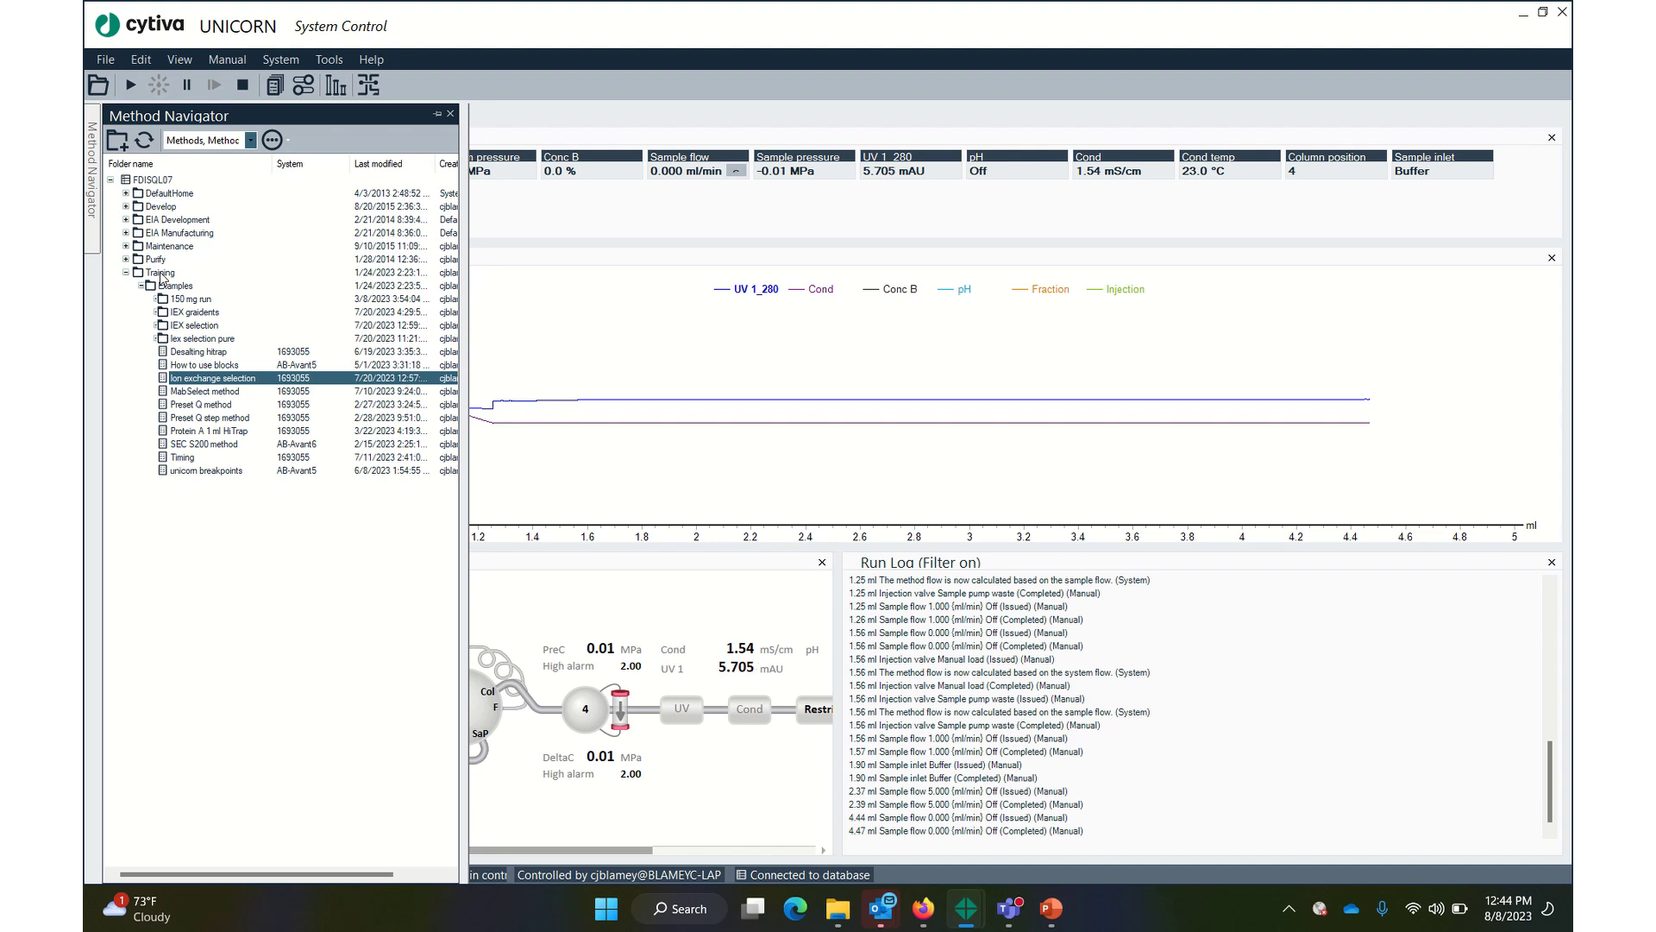
pyautogui.doubleClick(207, 381)
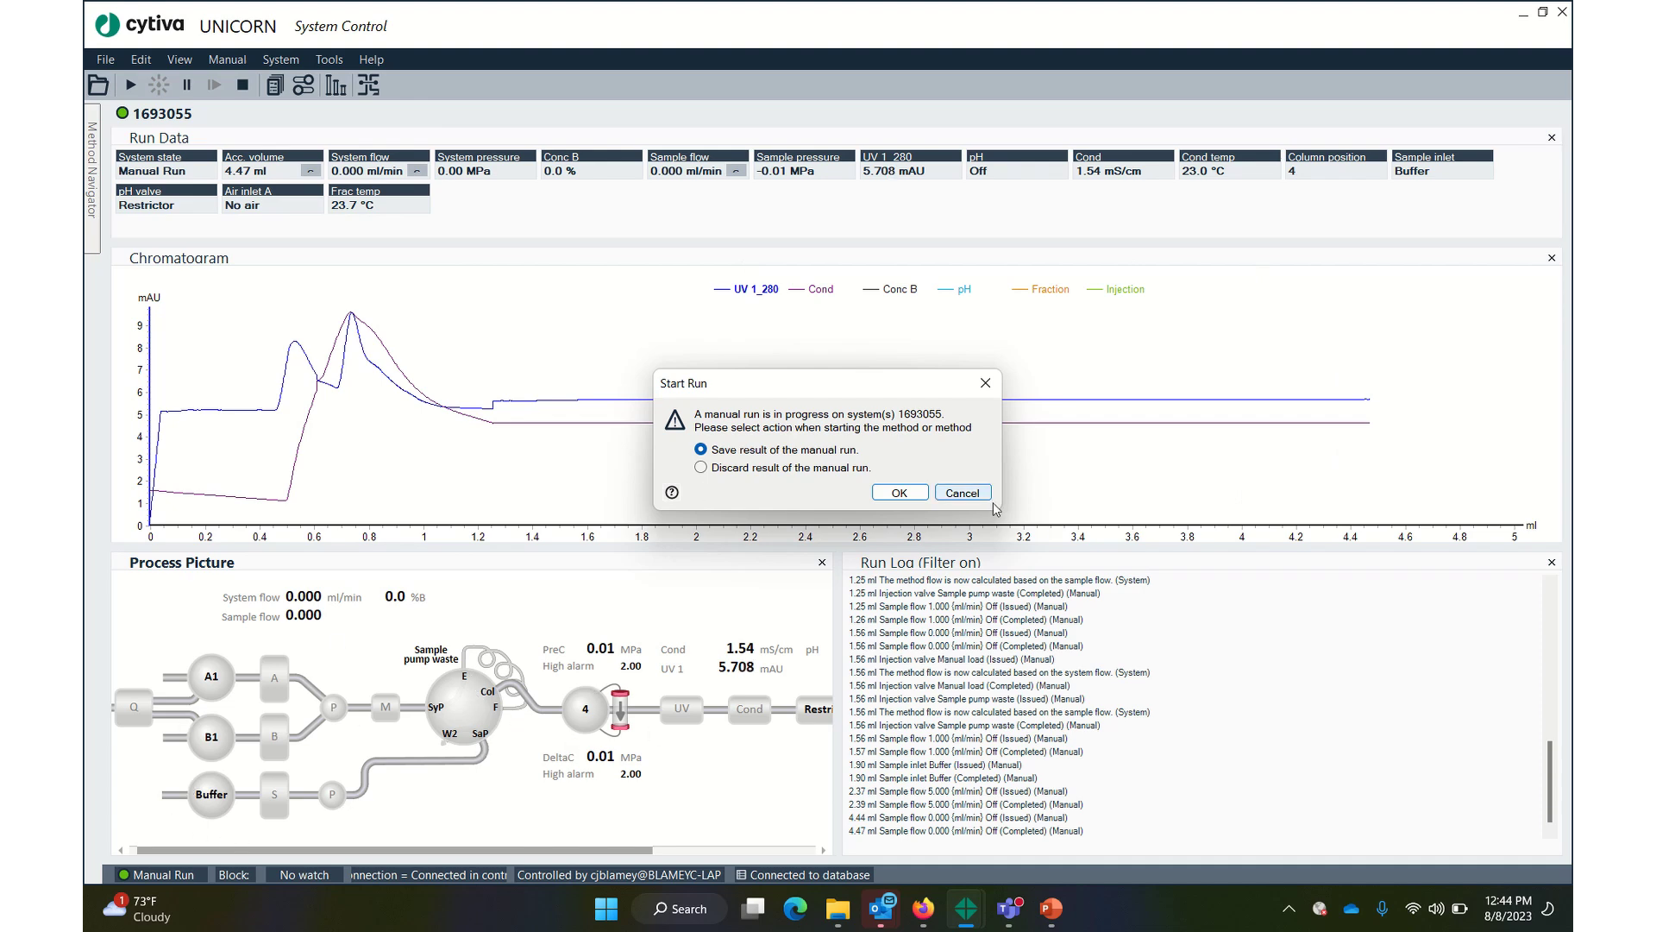
pyautogui.click(702, 467)
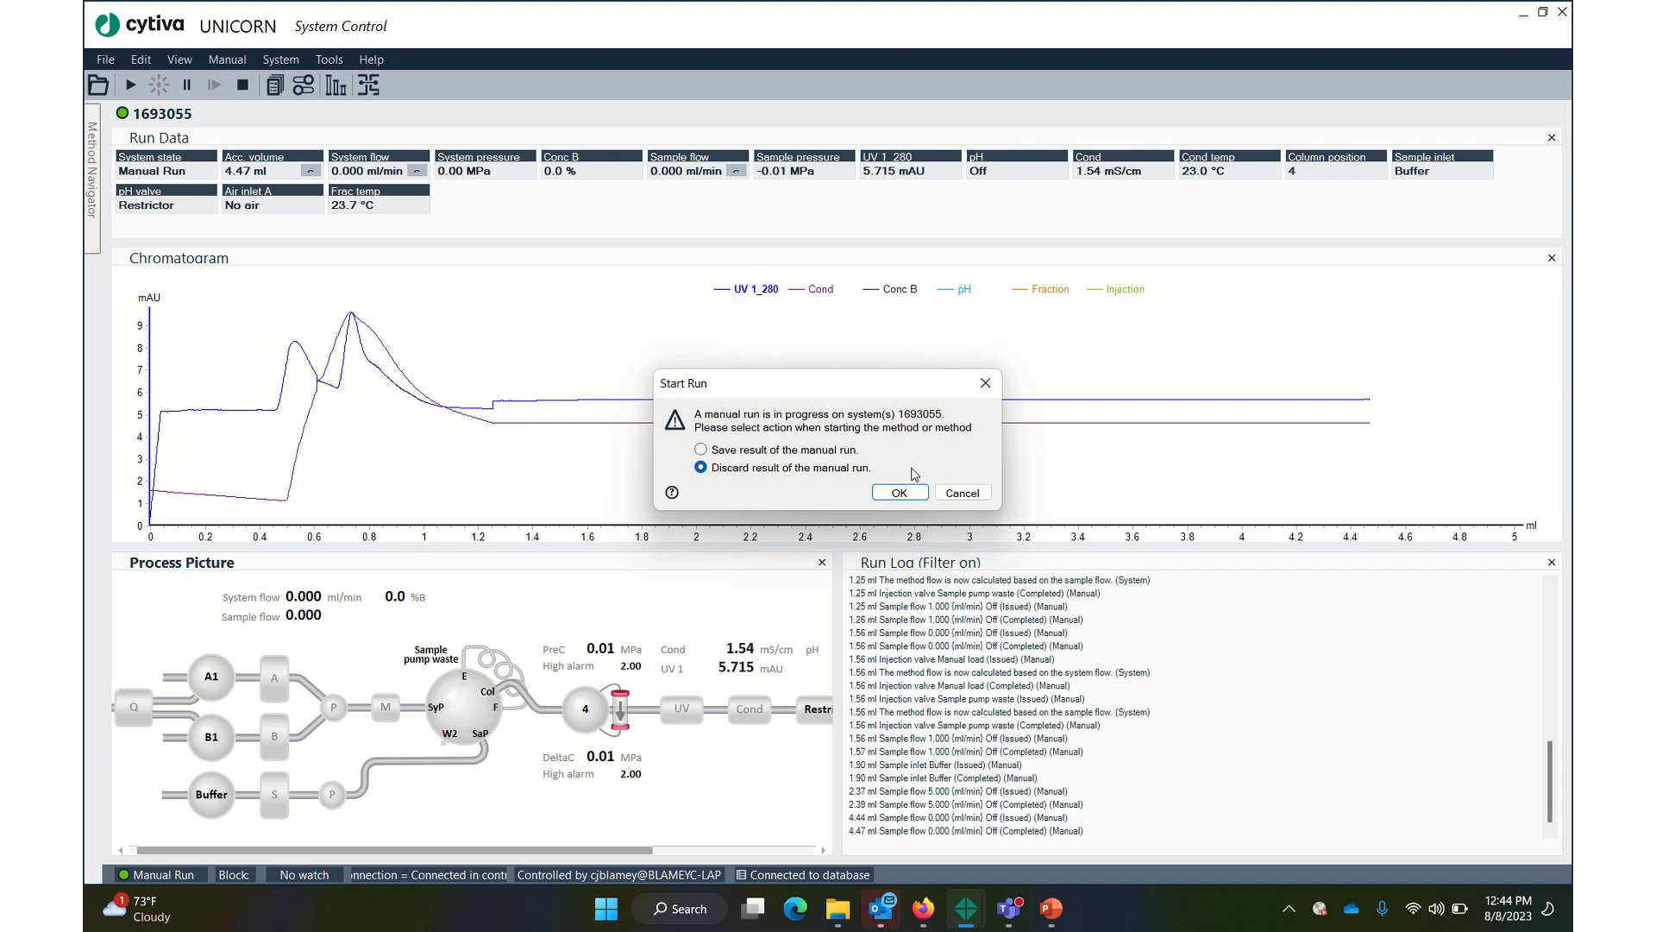
pyautogui.click(912, 495)
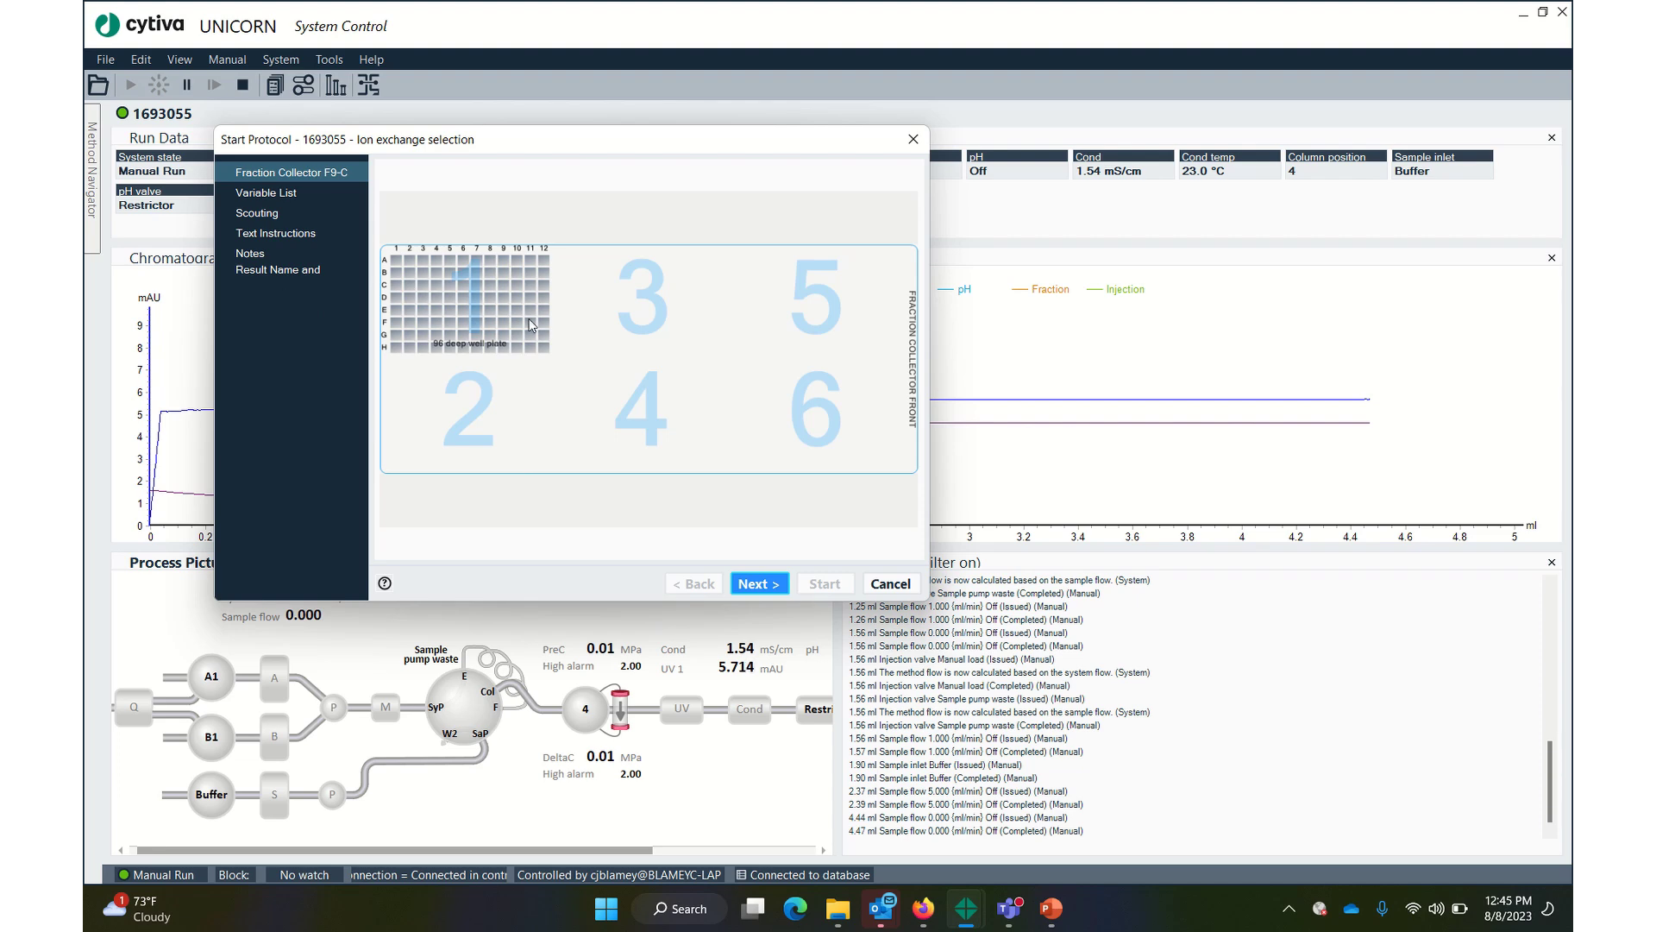
# Step: Continue to the scouting parameters and set the Sample Load Volume of runs 1 and 2 to 5.00
pyautogui.press('Return')
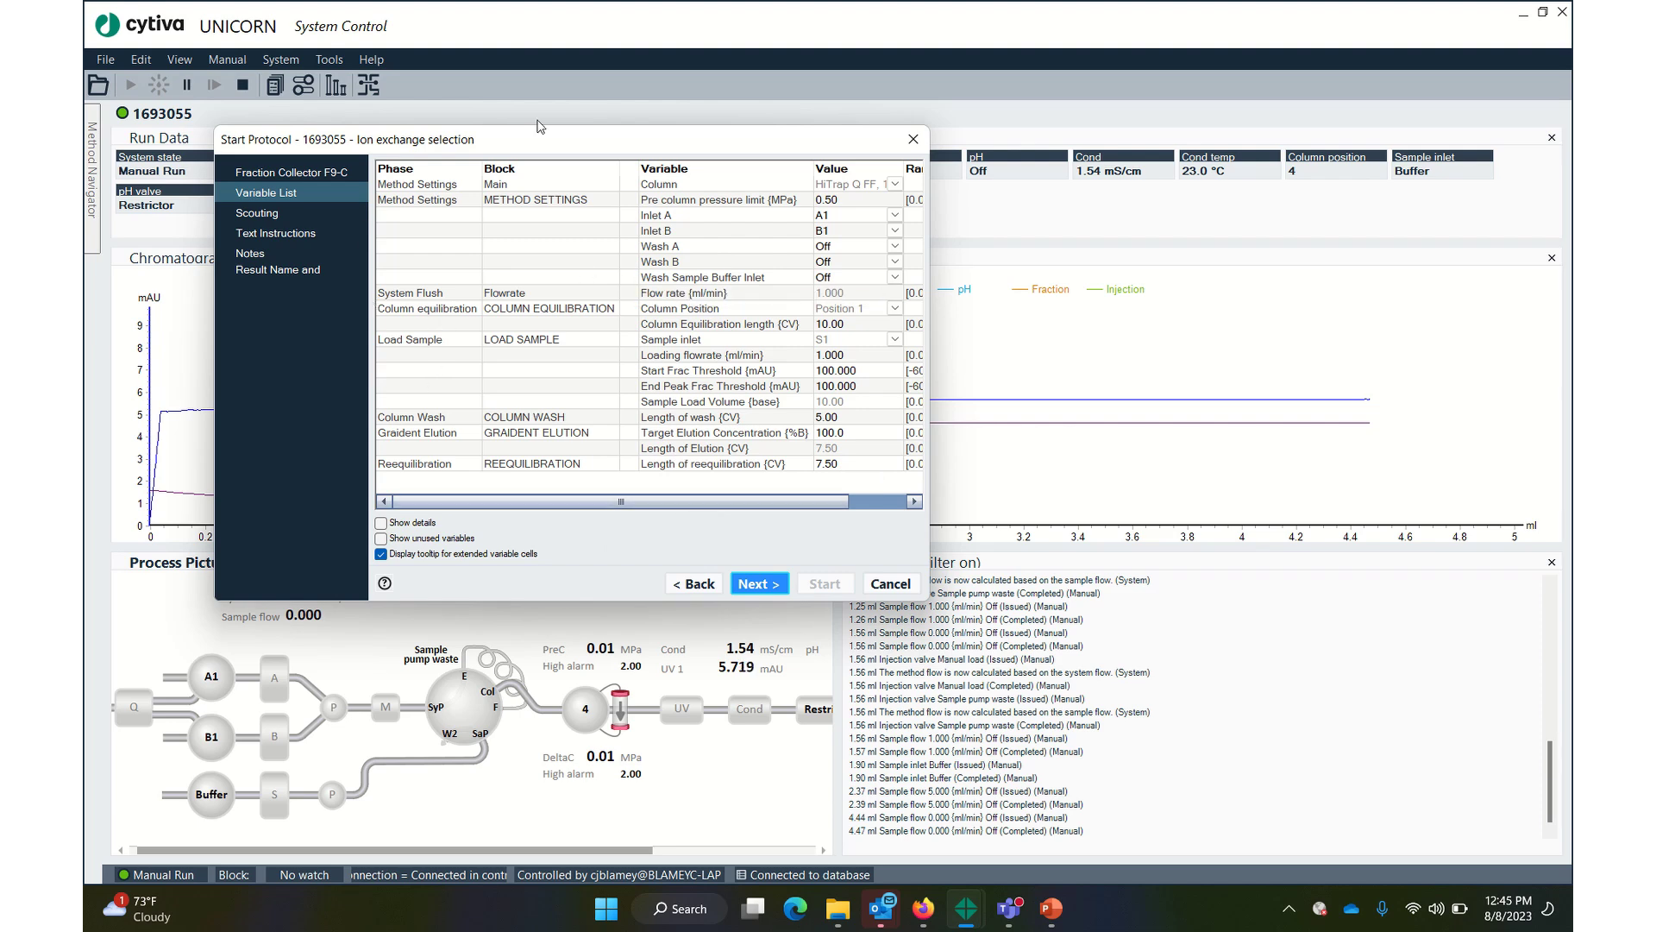
pyautogui.click(747, 593)
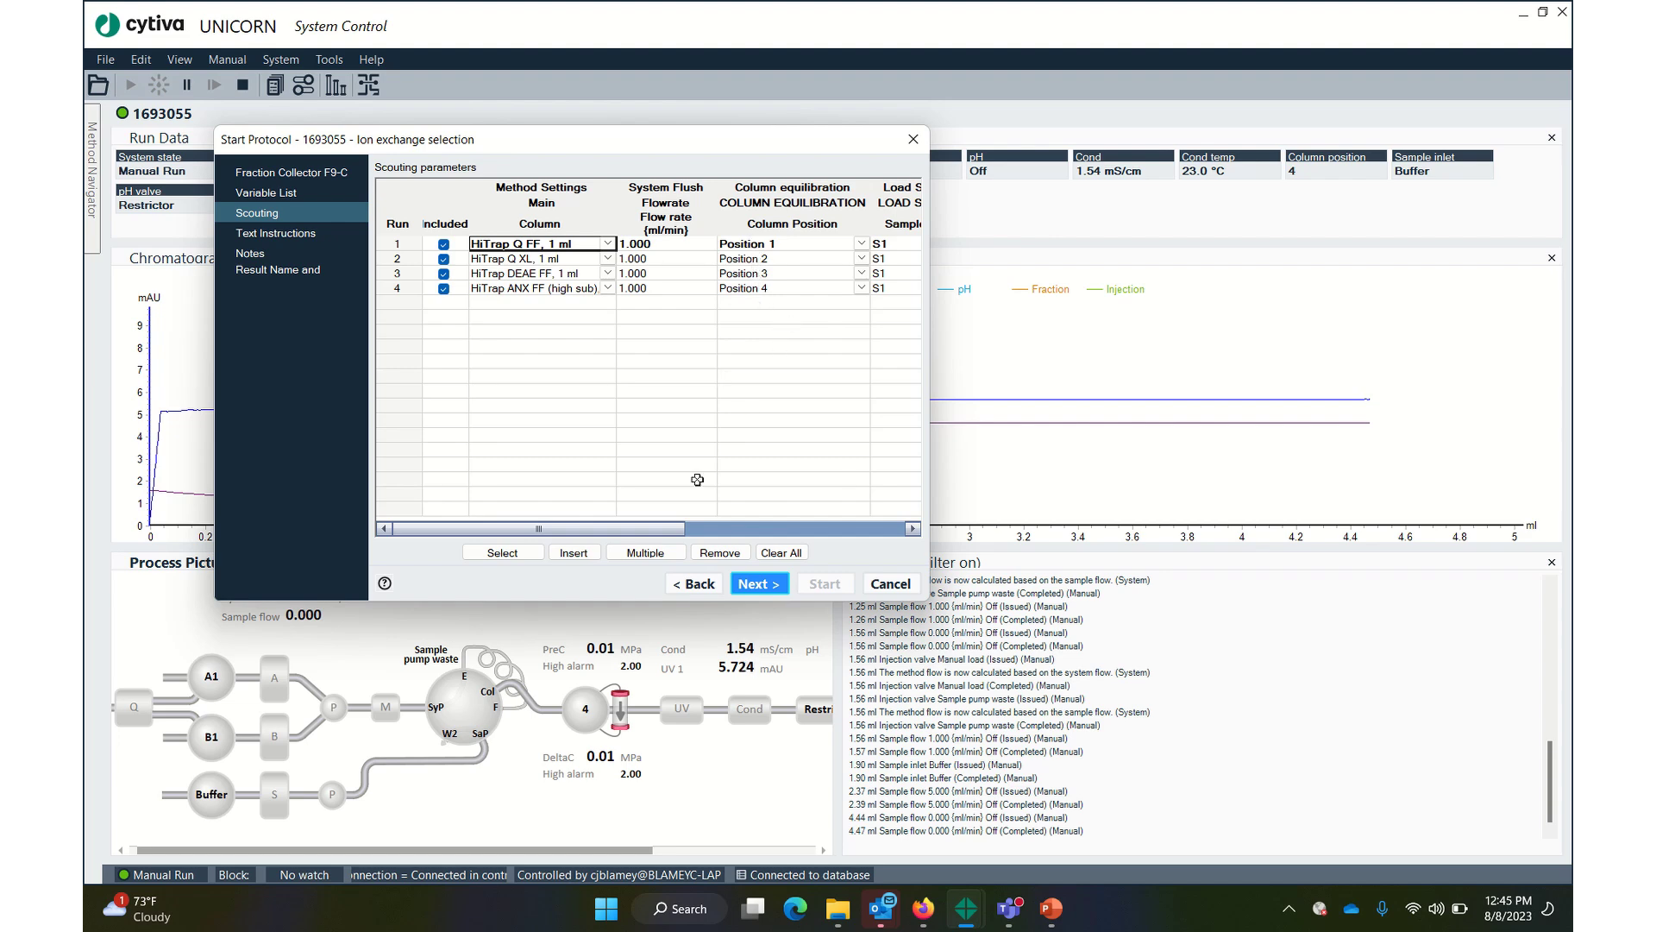
pyautogui.moveTo(679, 528); pyautogui.dragTo(914, 532)
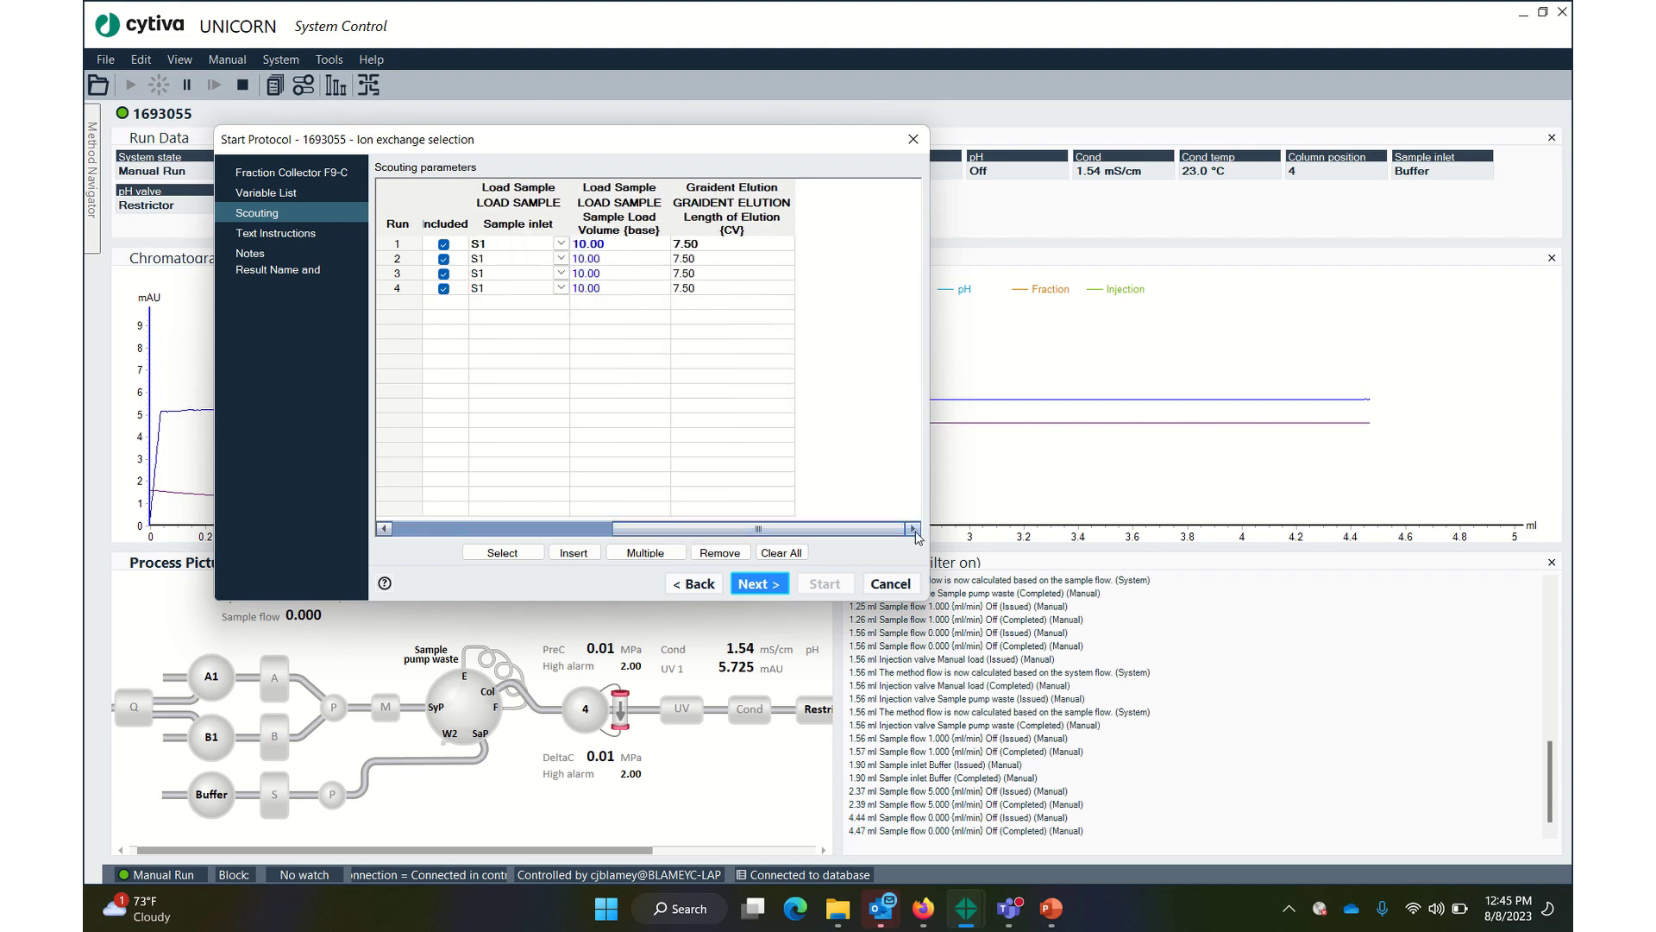
pyautogui.click(613, 243)
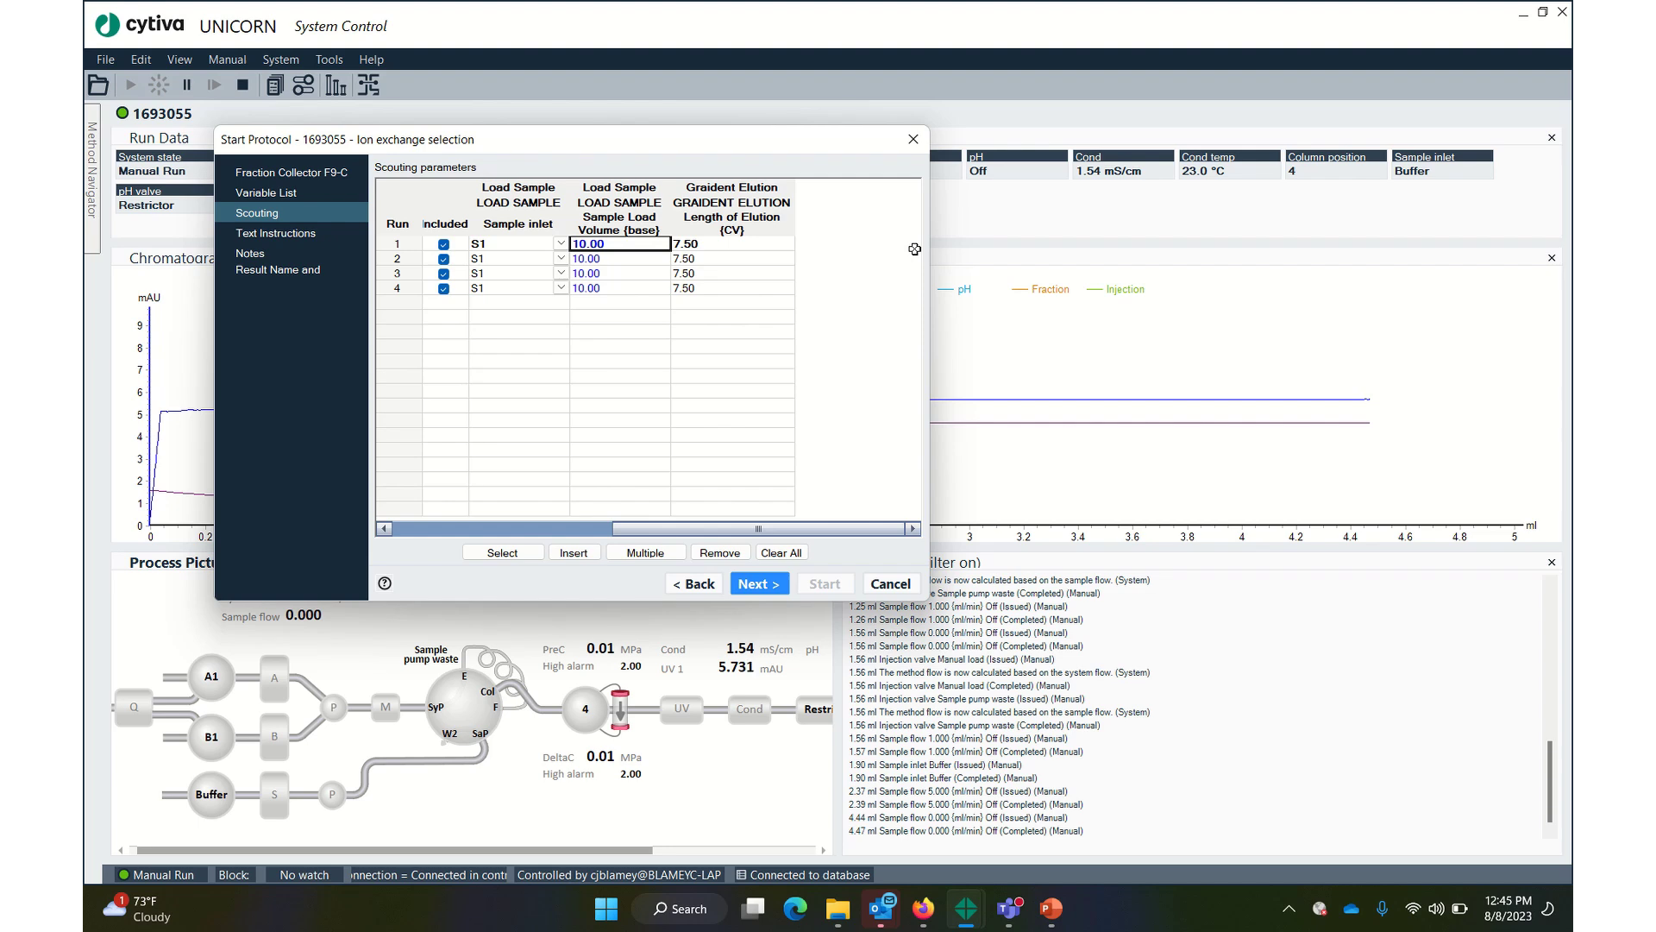
pyautogui.write('5.00')
pyautogui.click(602, 257)
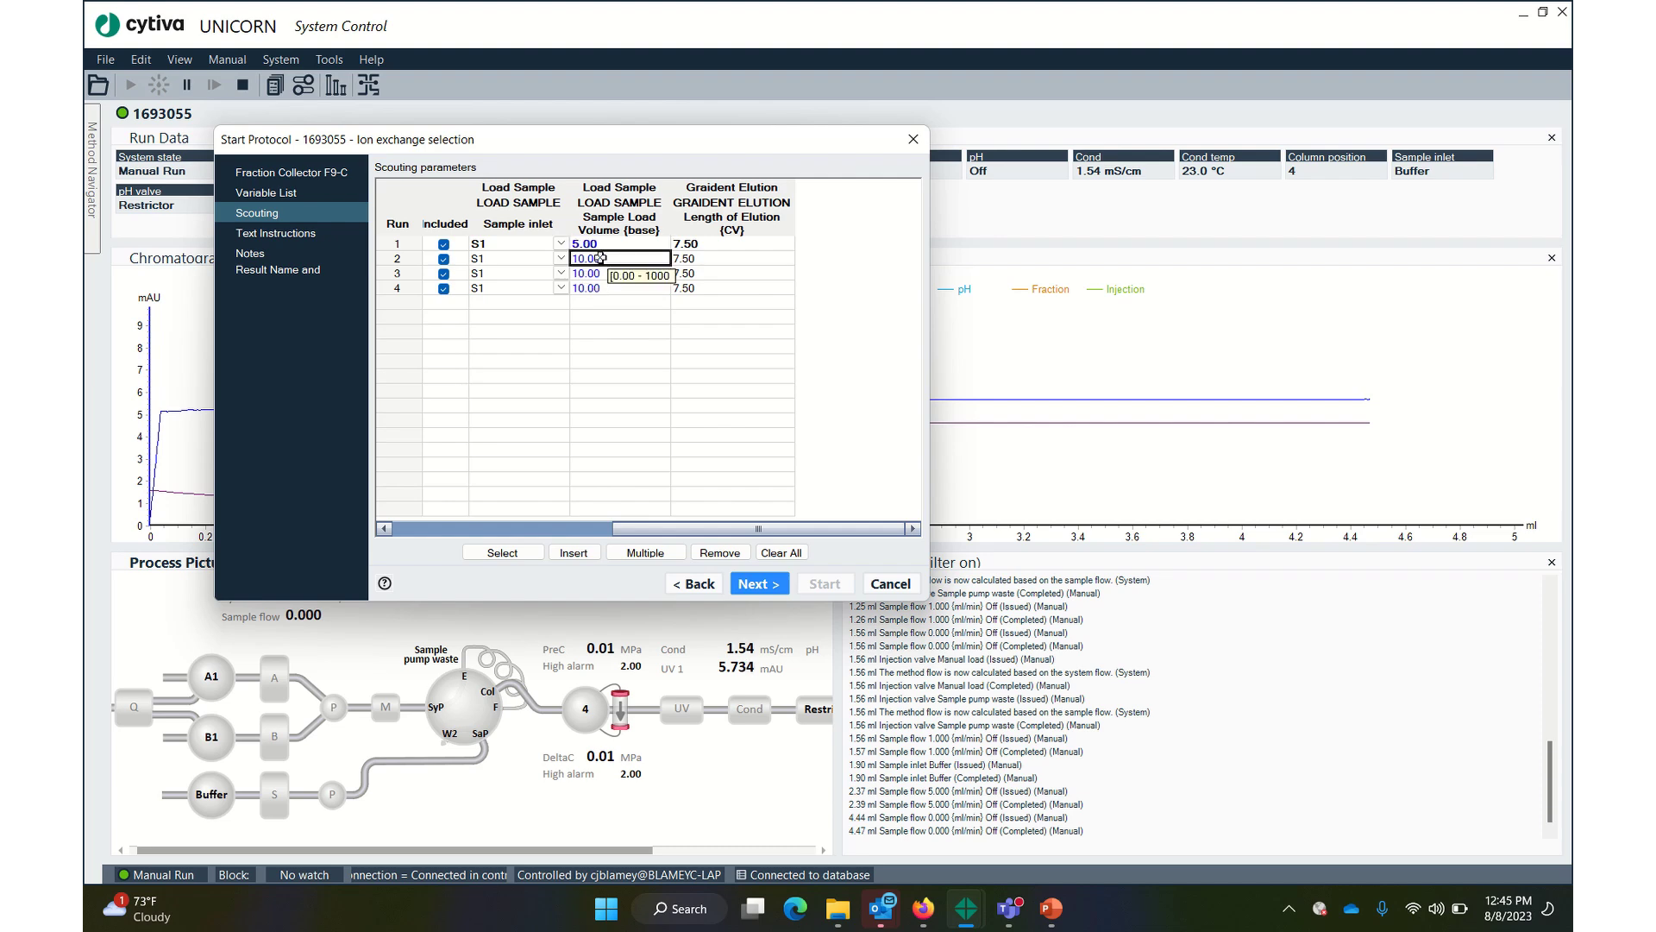
pyautogui.write('5.00')
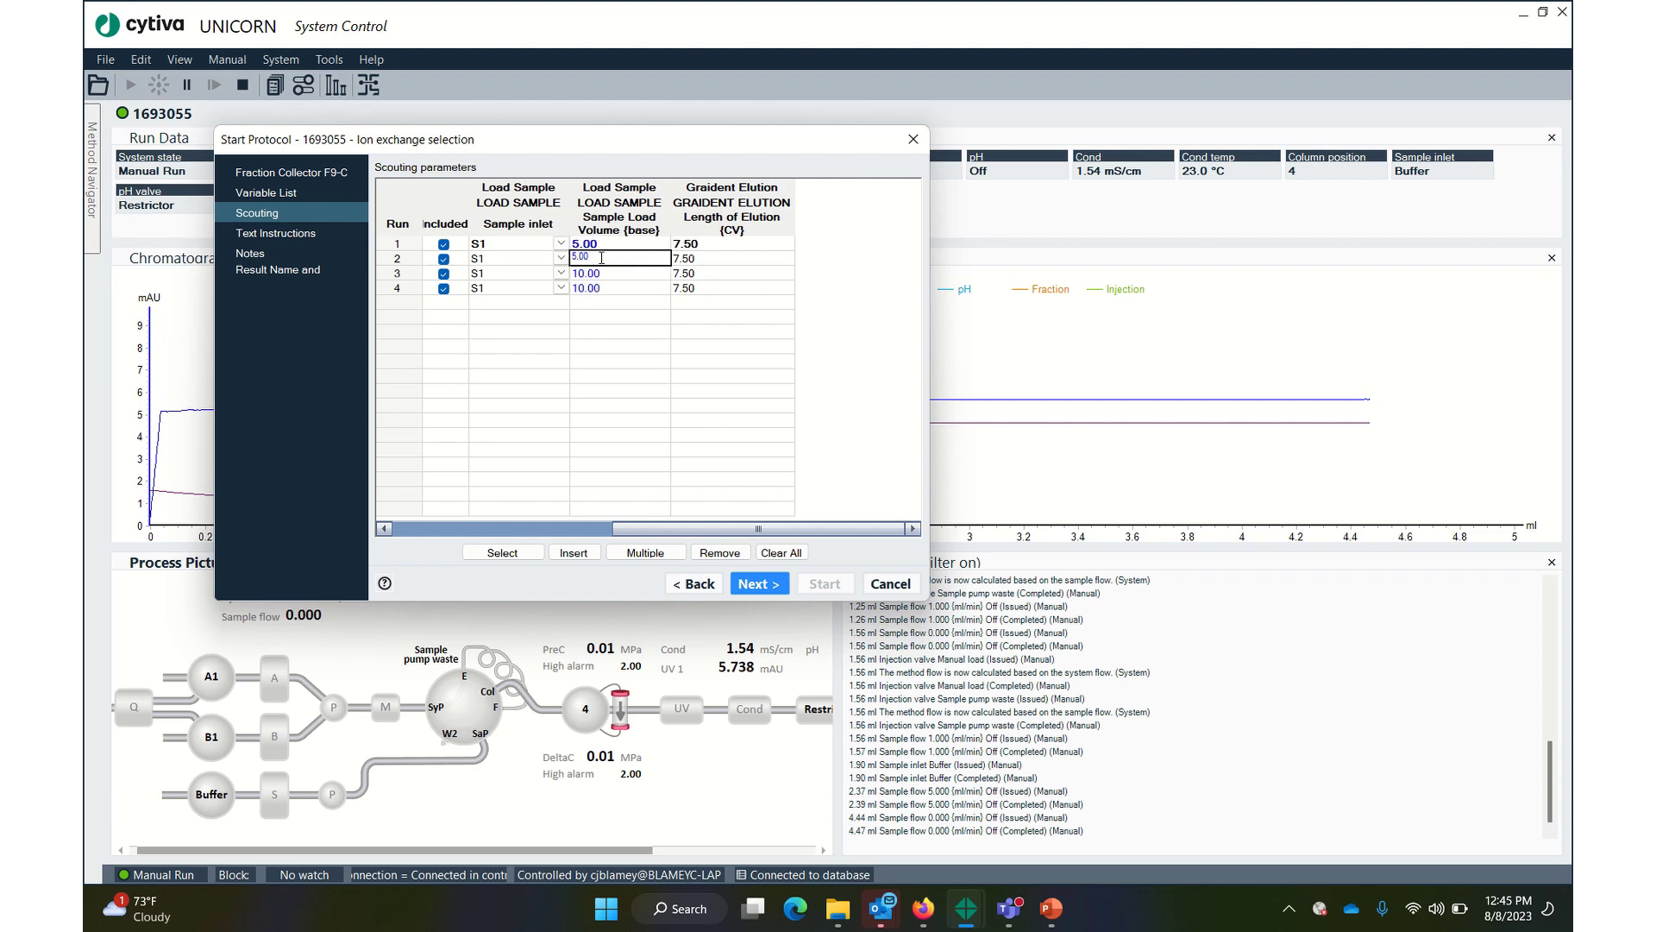
# Step: Set the Sample Load Volume of scouting runs 3 and 4 to 5.00
pyautogui.click(602, 274)
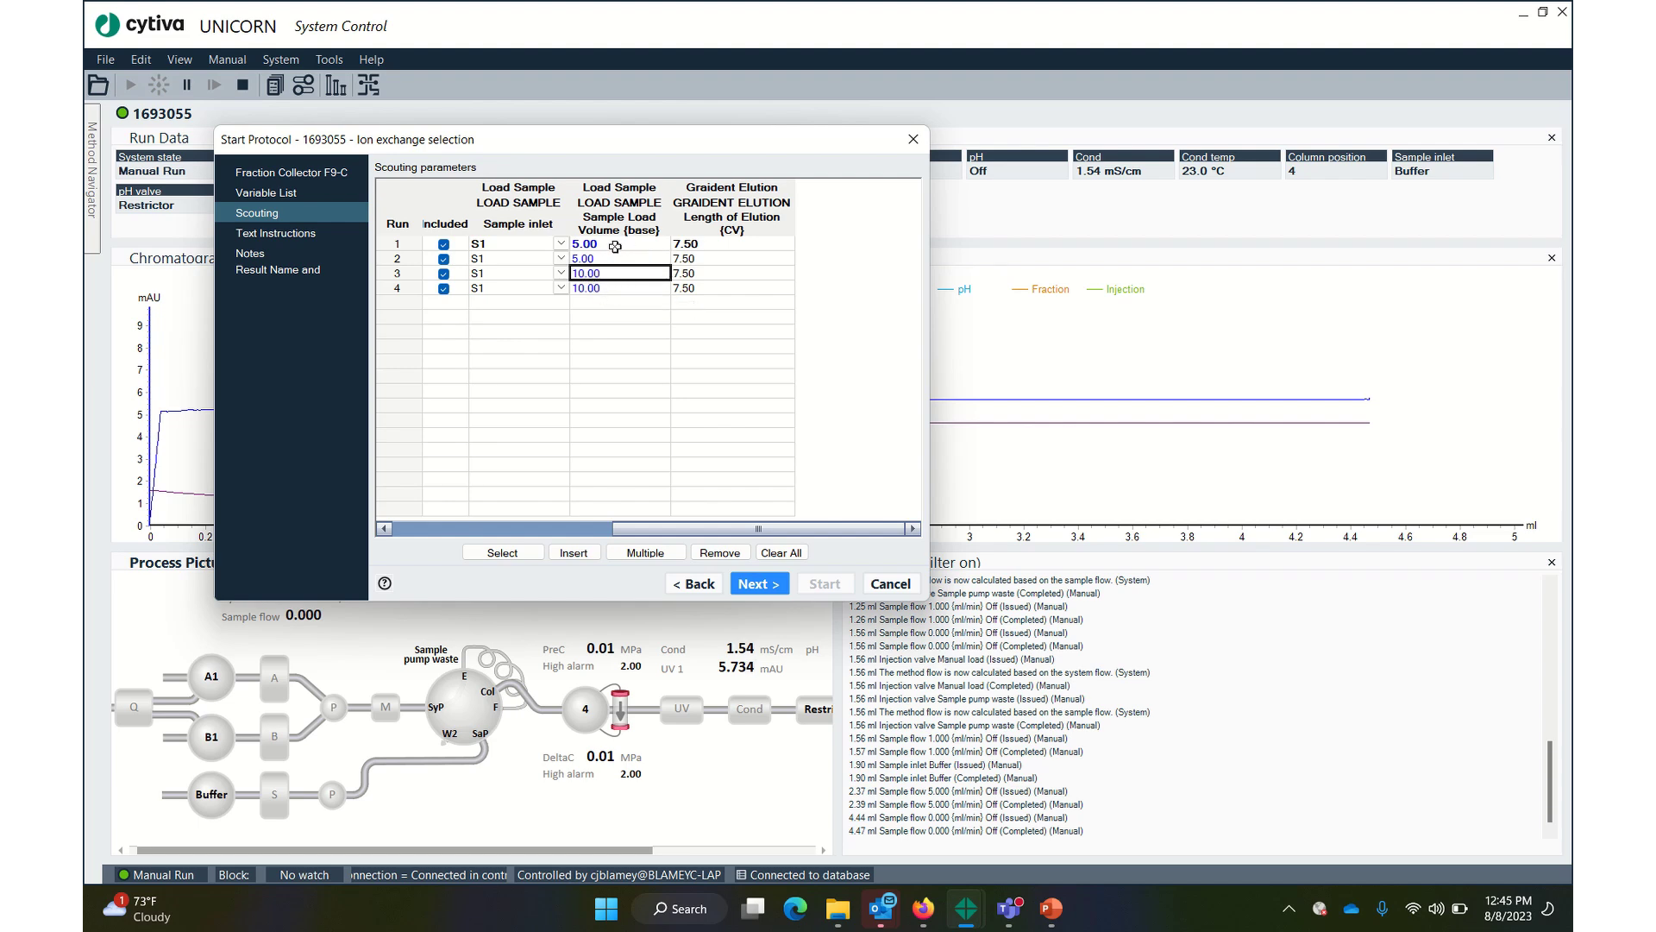
pyautogui.press('BackSpace')
pyautogui.press('BackSpace')
pyautogui.write('5')
pyautogui.click(602, 290)
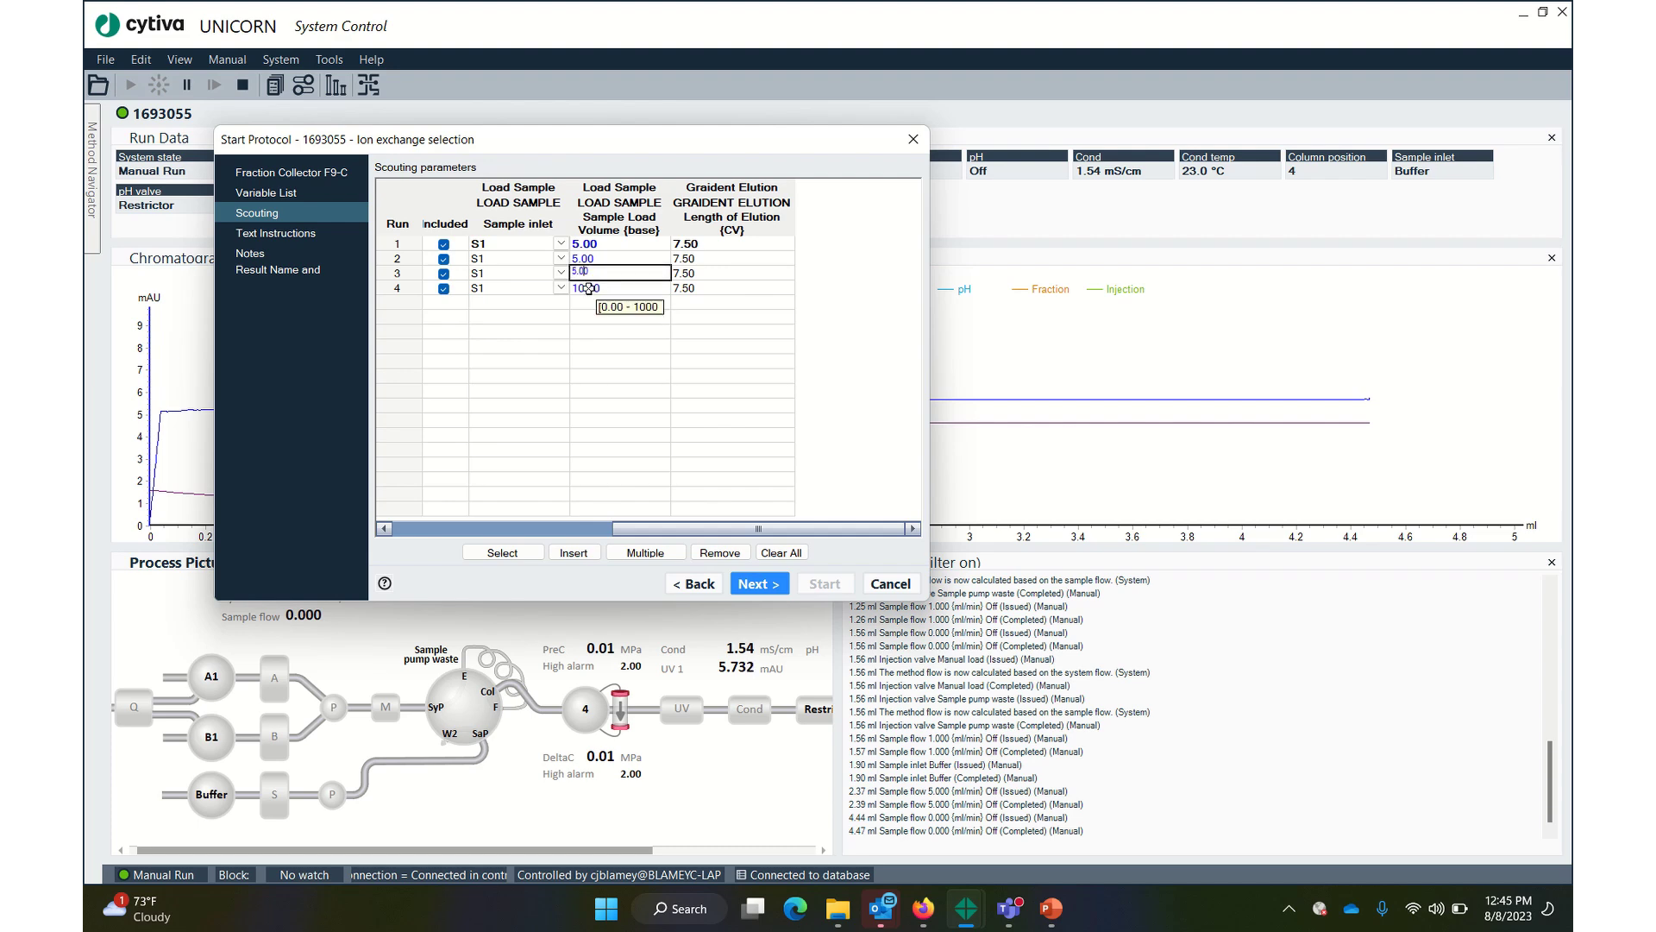
pyautogui.press('BackSpace')
pyautogui.press('BackSpace')
pyautogui.write('5')
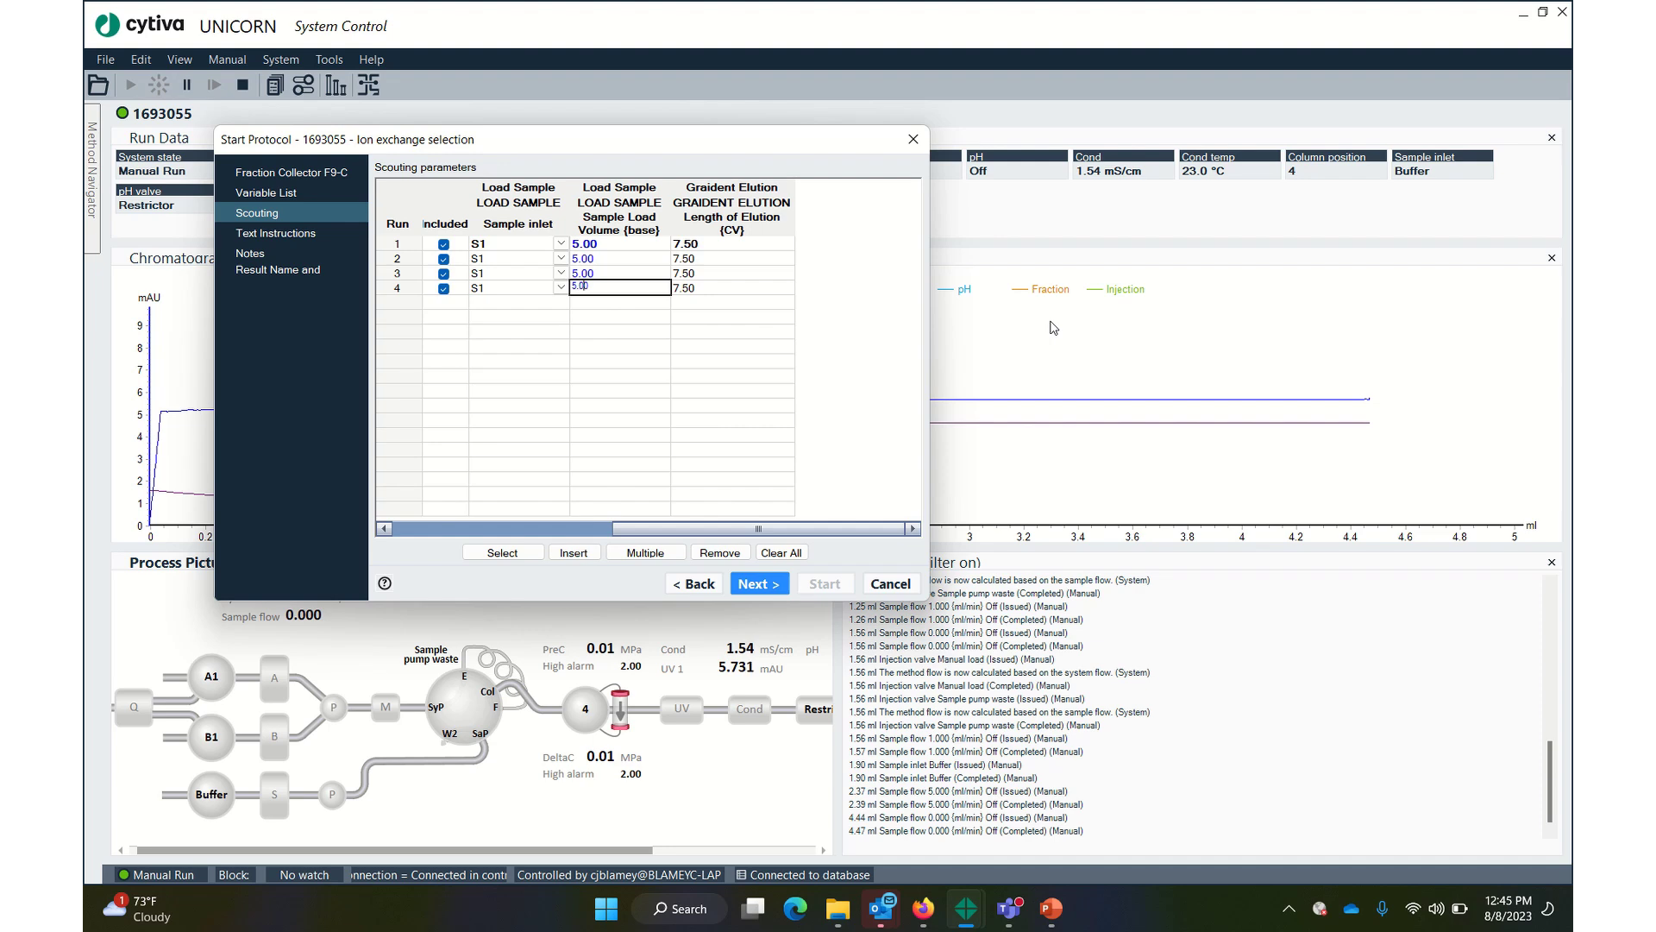
pyautogui.click(730, 362)
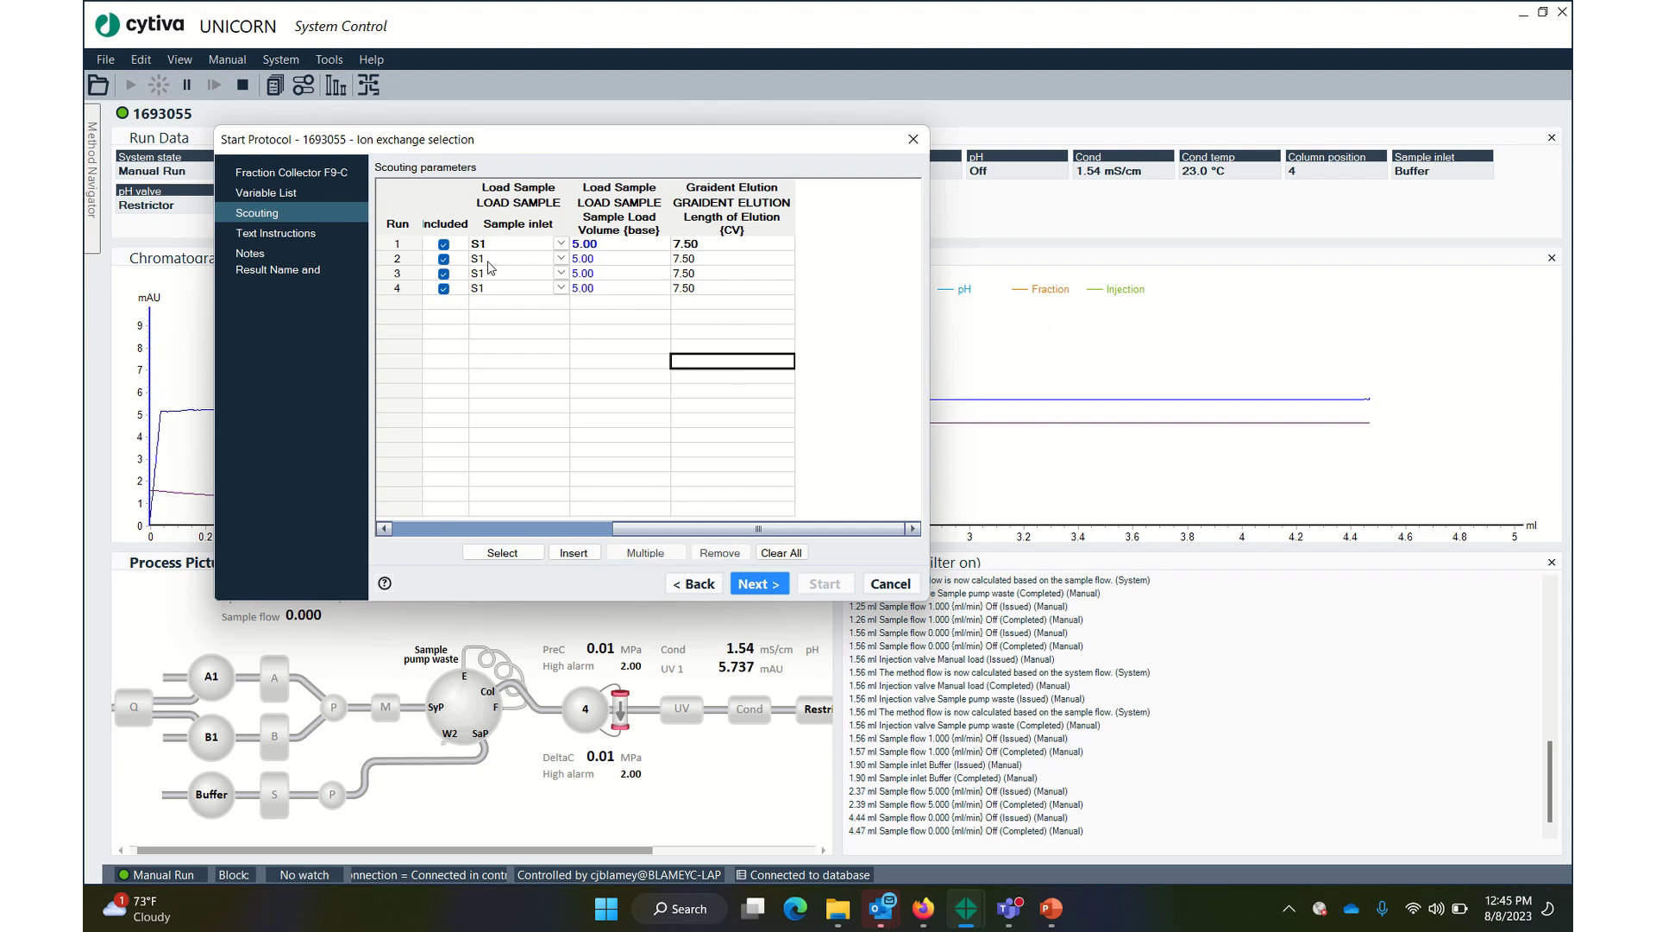
# Step: Review the scouting parameters and text instructions, and enter the start notes "Tris pH 9.0" and "elution with 500 mM NaCl"
pyautogui.moveTo(731, 528); pyautogui.dragTo(371, 528)
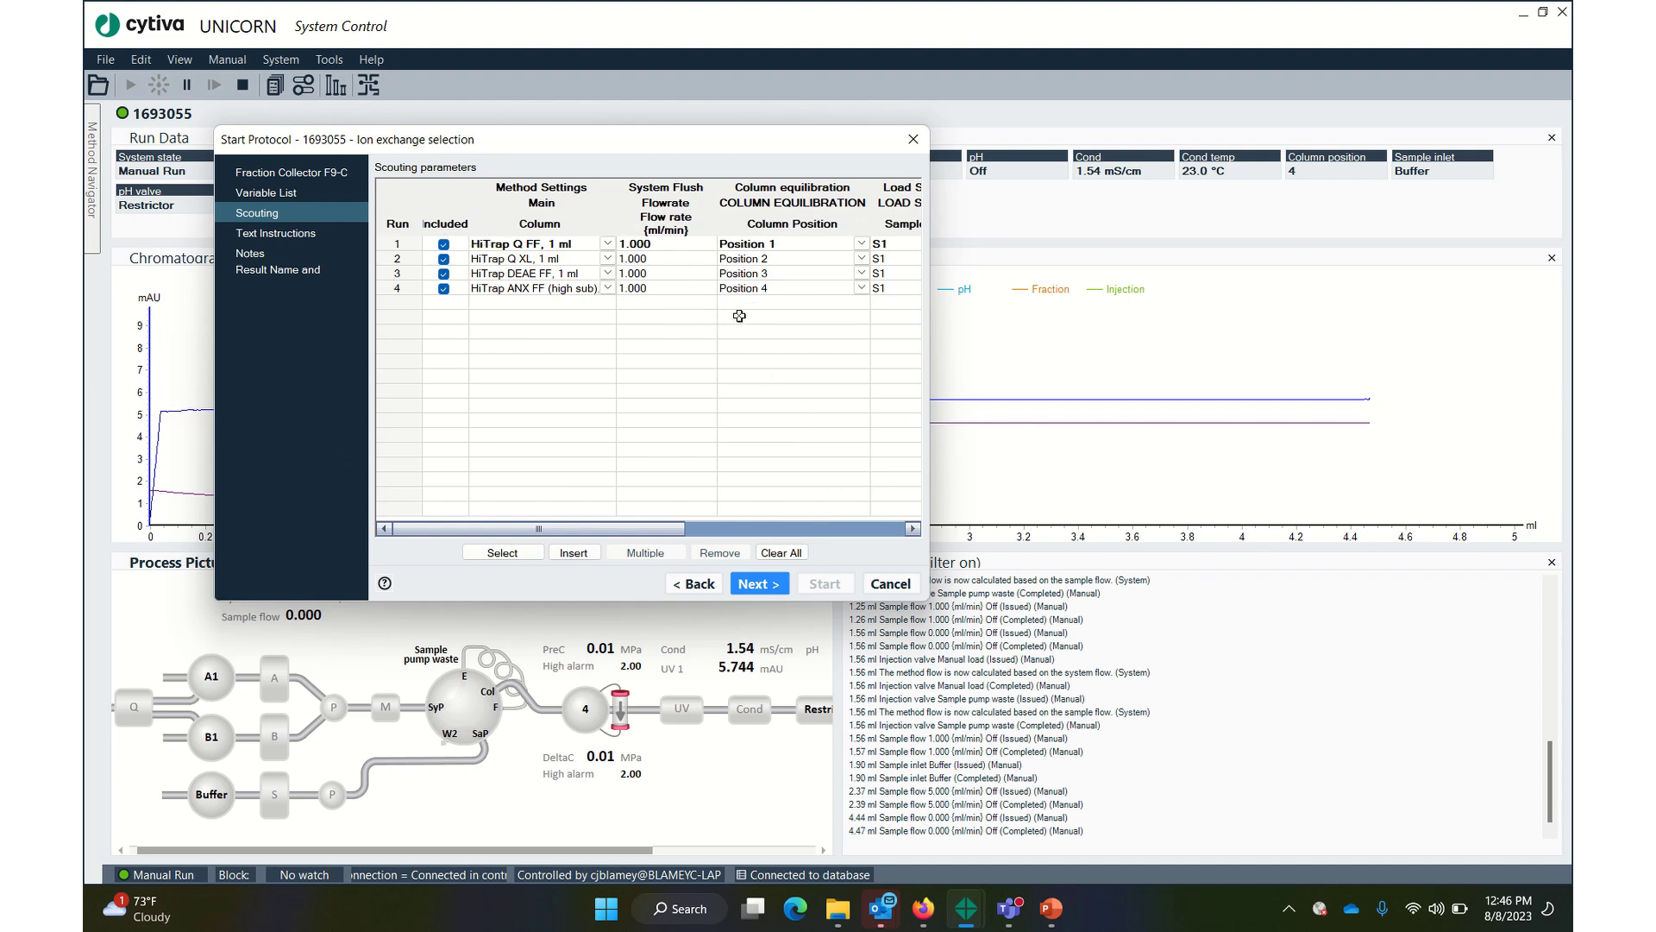
pyautogui.moveTo(643, 528); pyautogui.dragTo(860, 535)
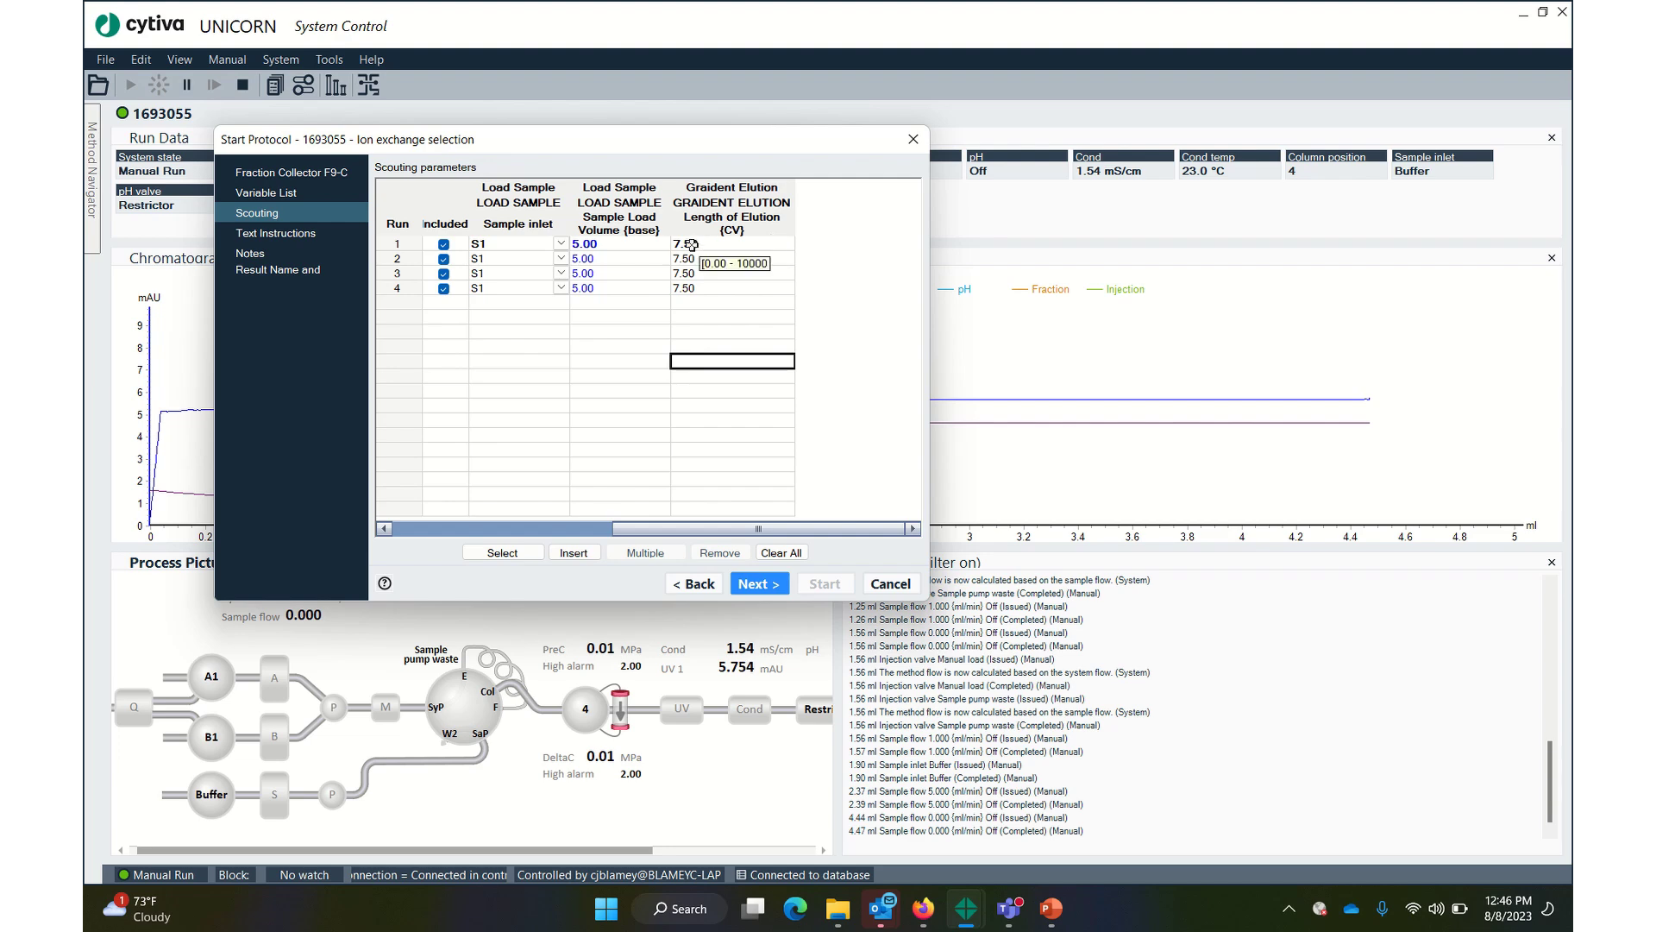
pyautogui.click(749, 588)
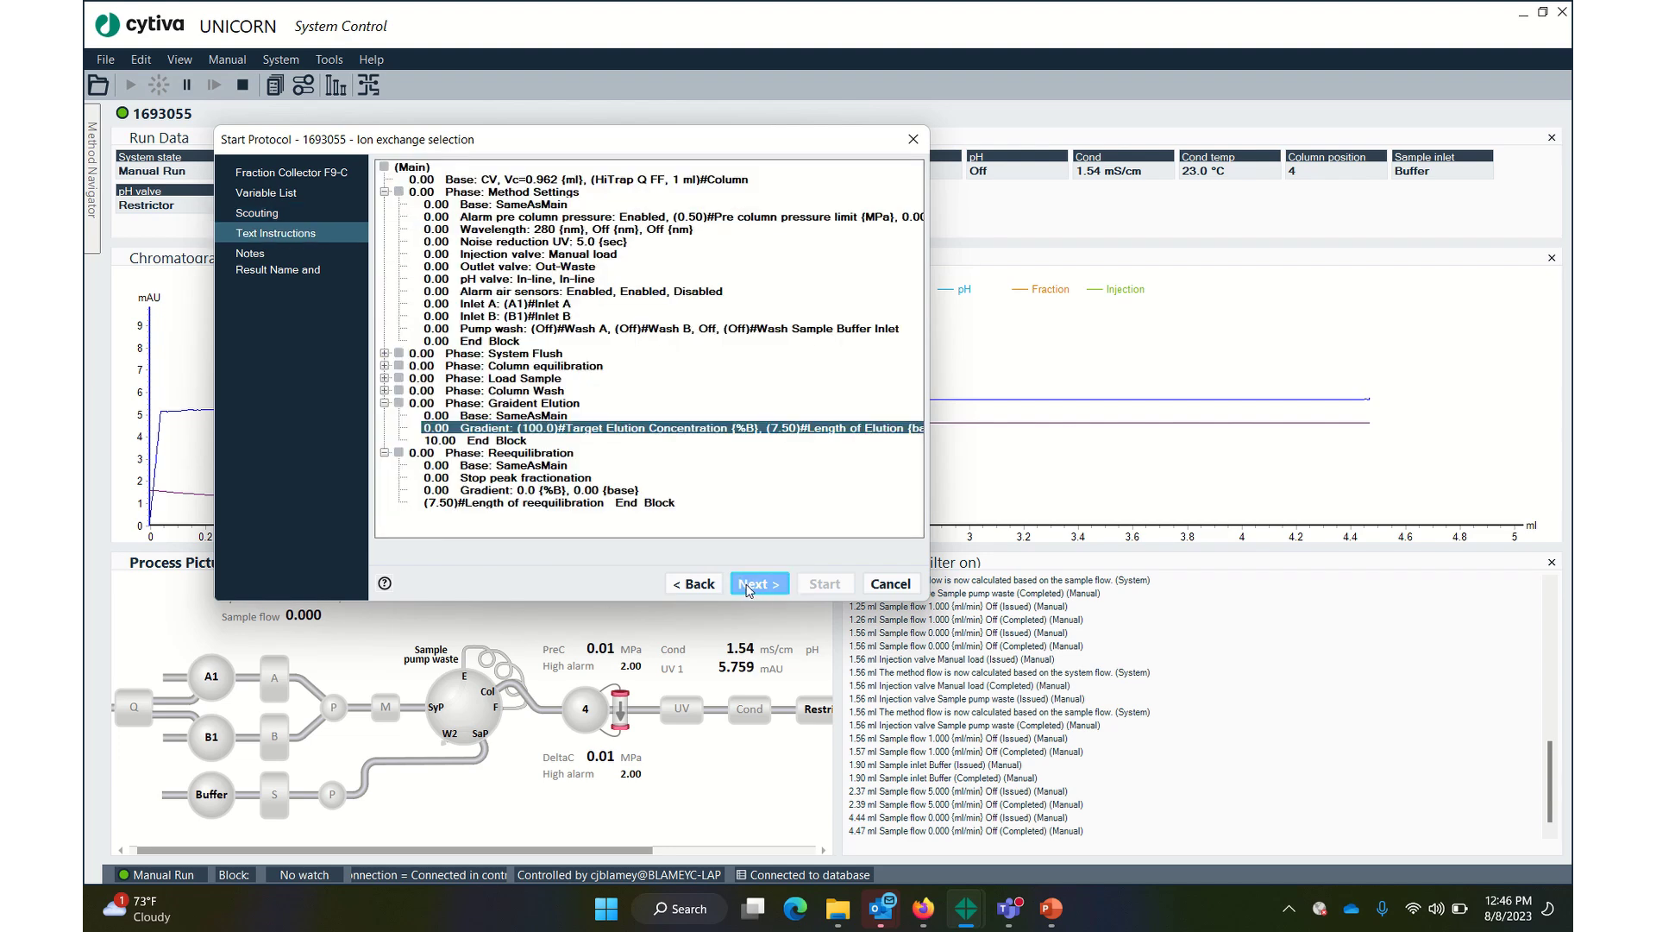
pyautogui.click(385, 191)
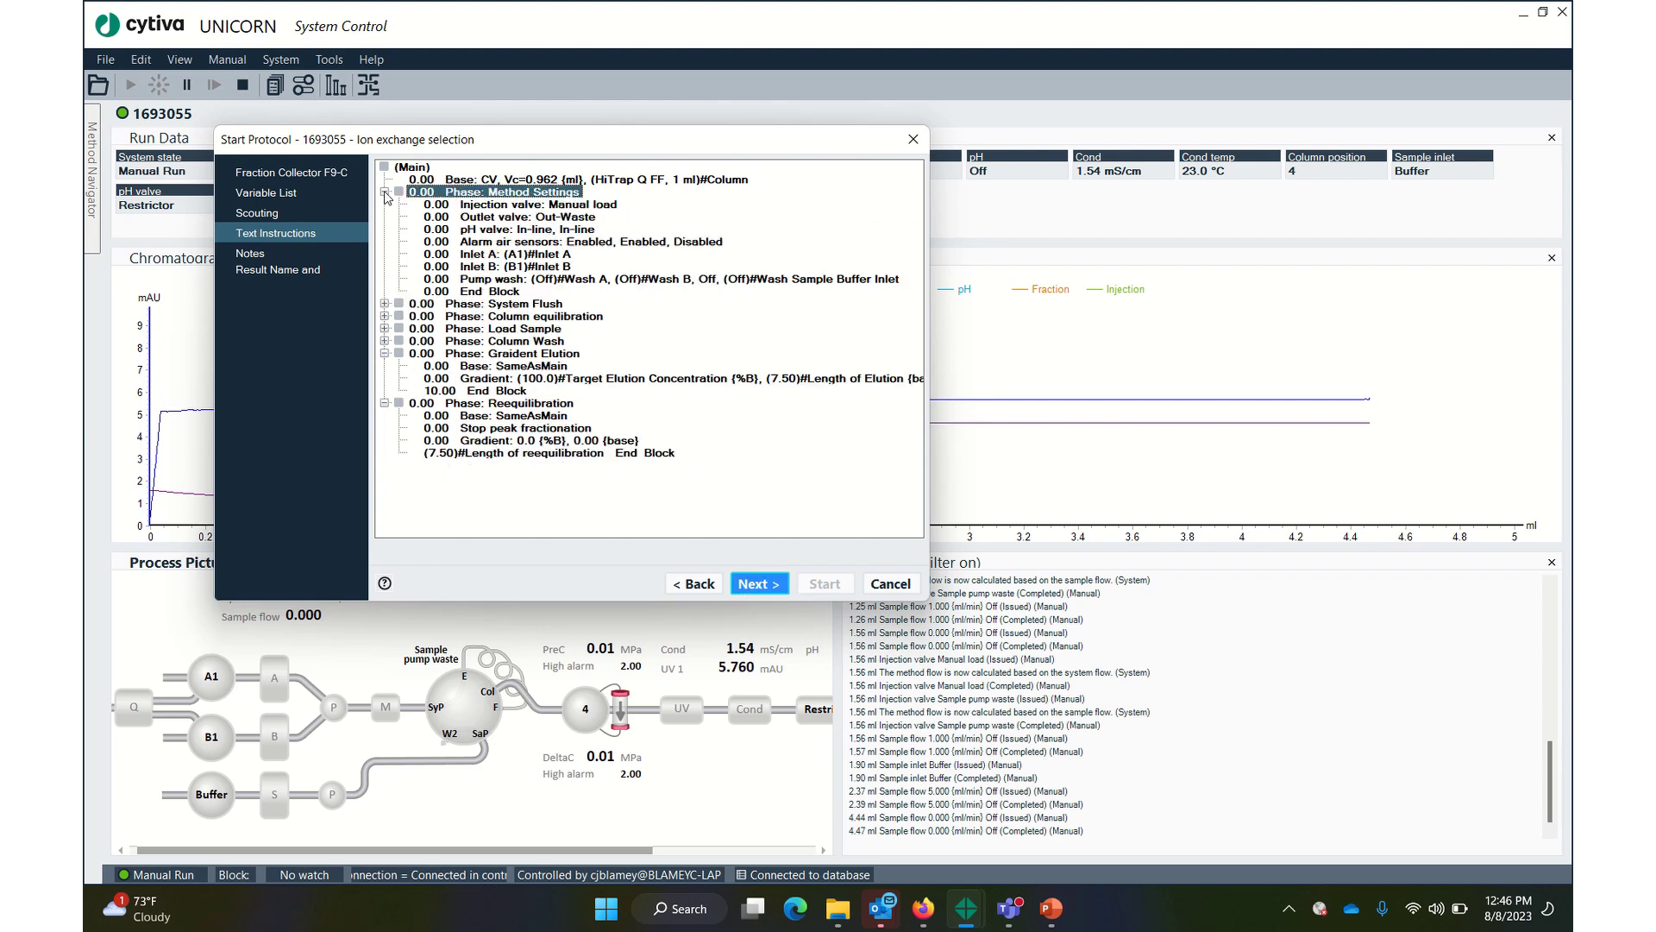
pyautogui.click(755, 584)
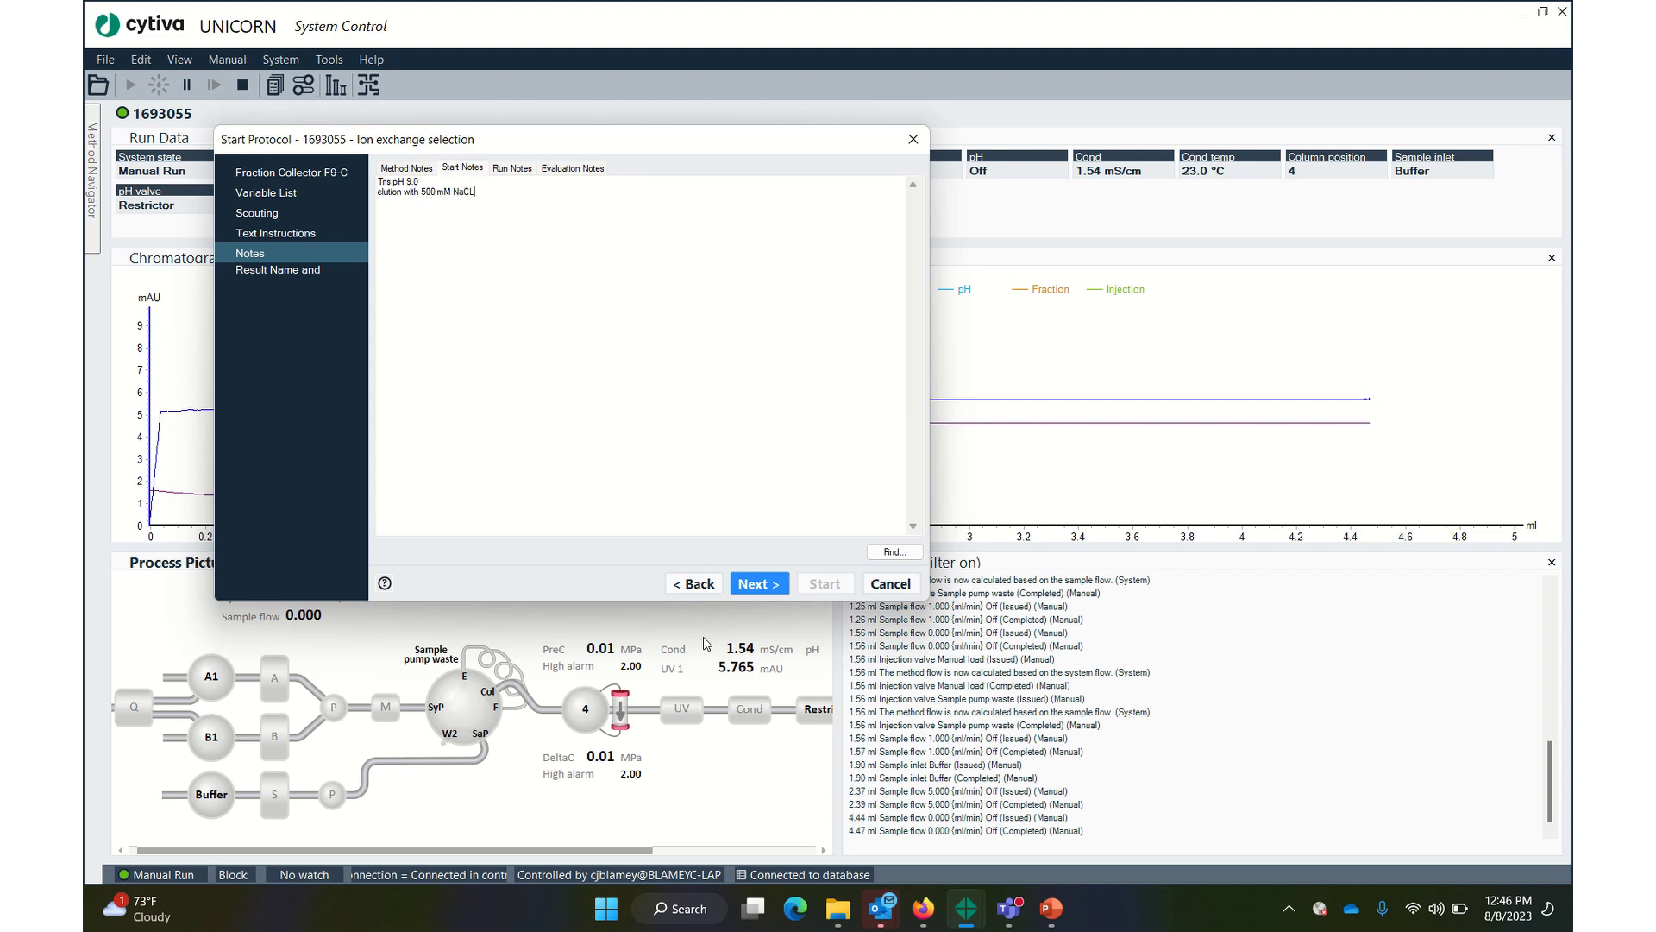
# Step: Confirm Training/Examples as the result directory and start the Ion exchange selection scouting run
pyautogui.click(759, 583)
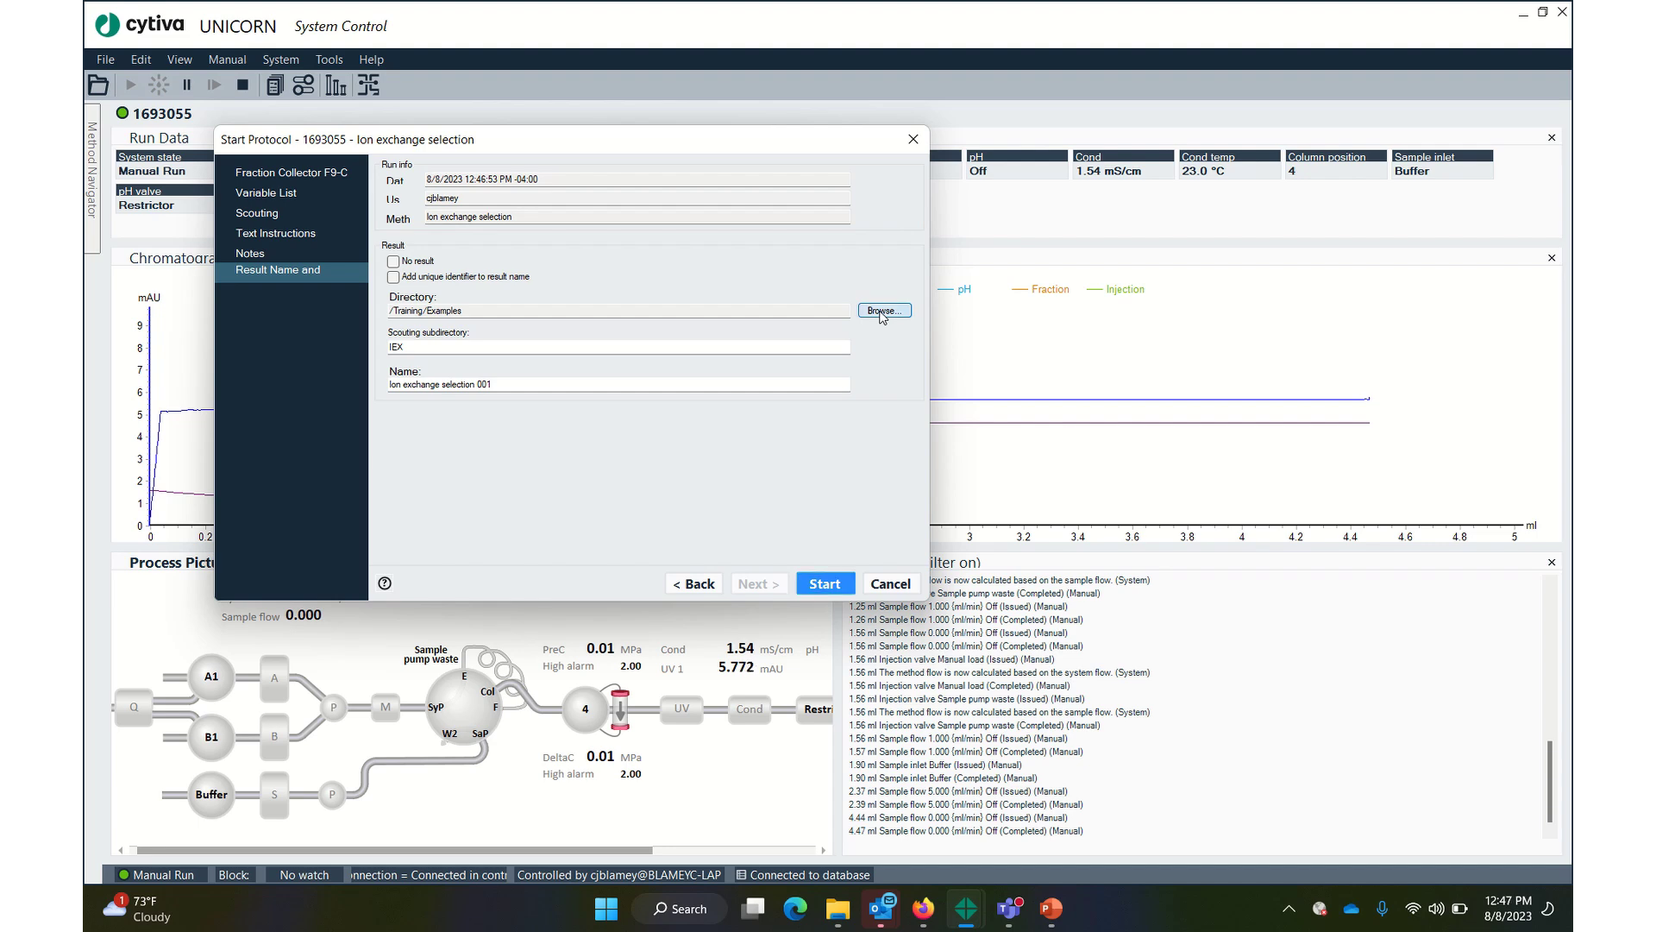
pyautogui.click(882, 311)
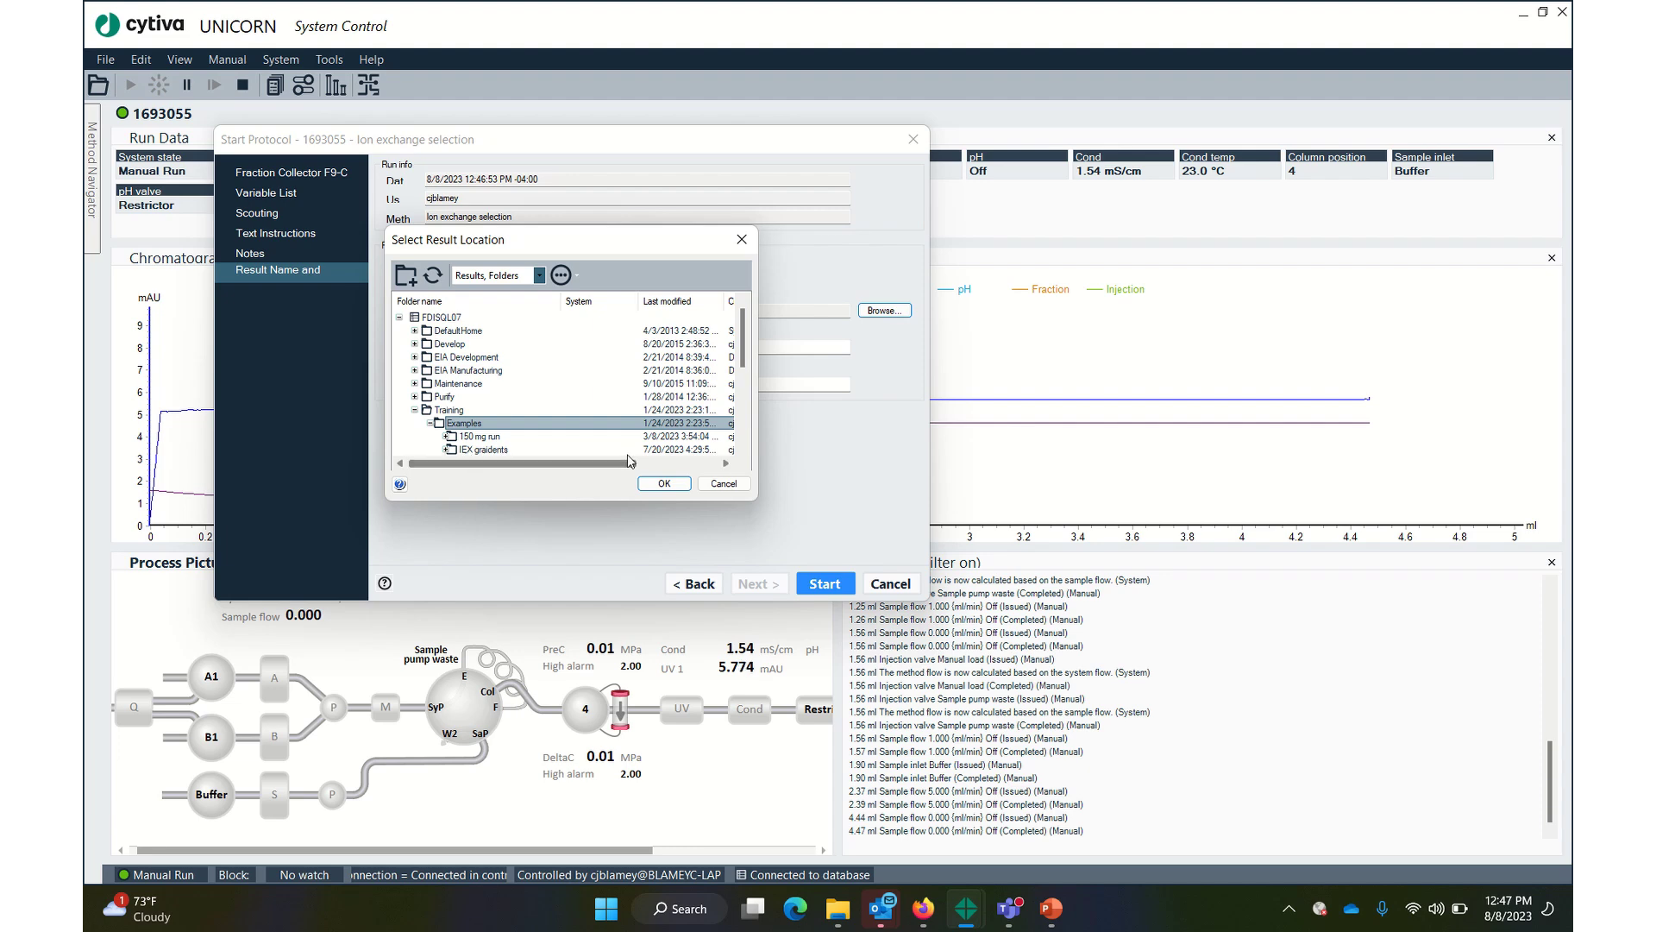
pyautogui.scroll(-2, 633, 462)
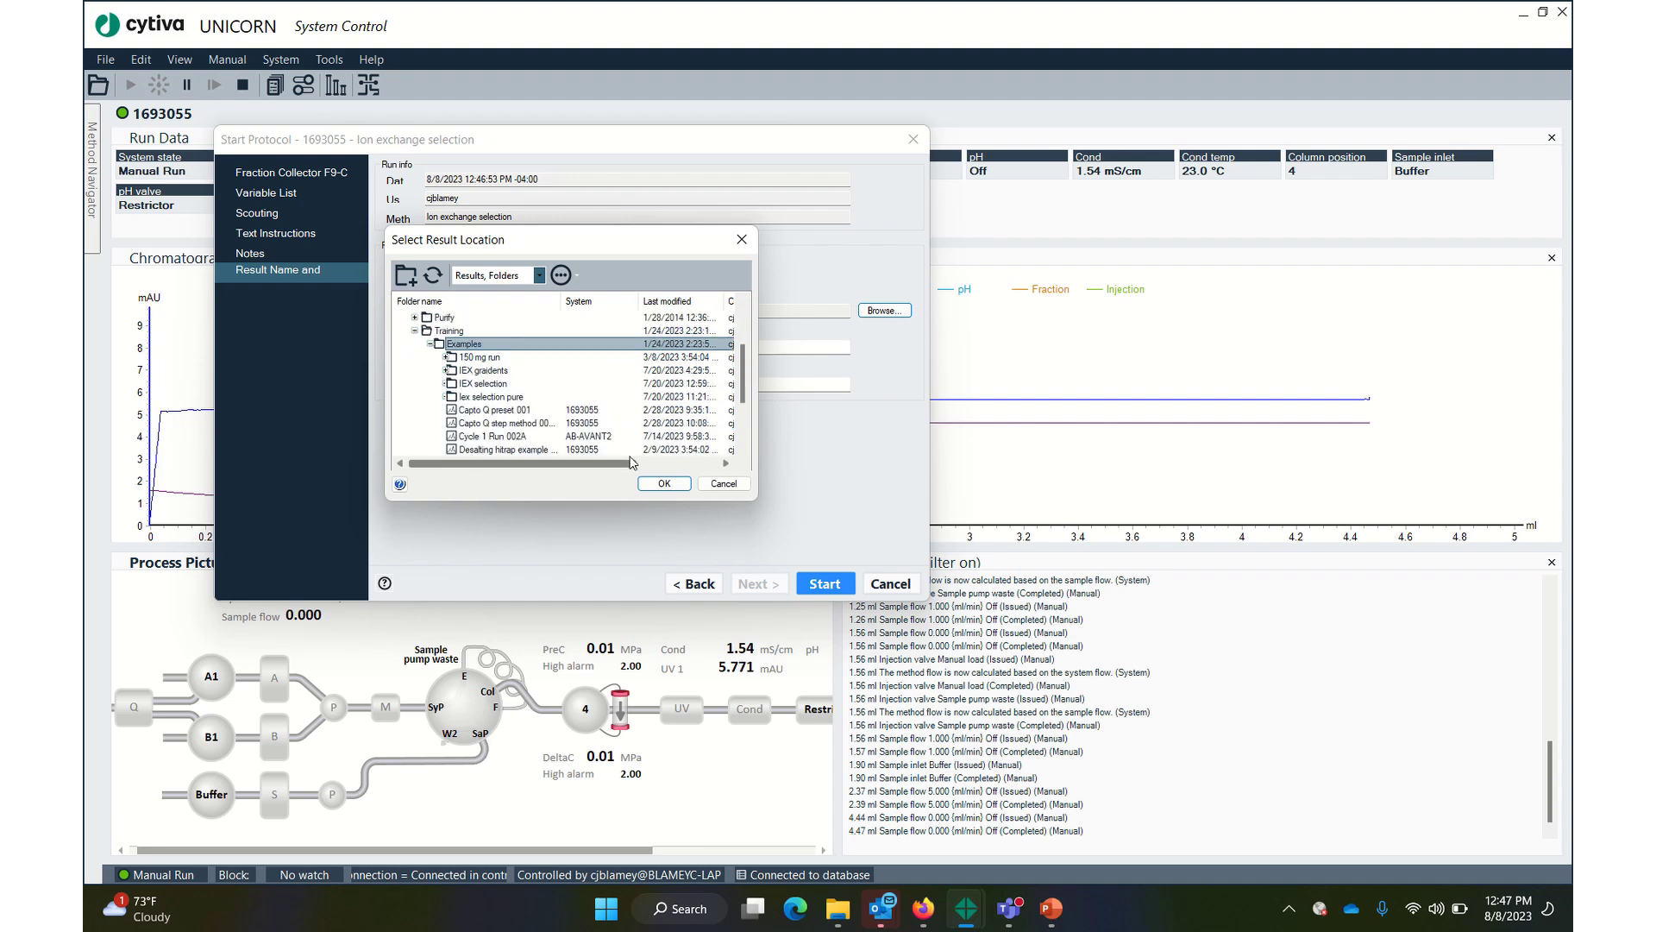
pyautogui.click(664, 484)
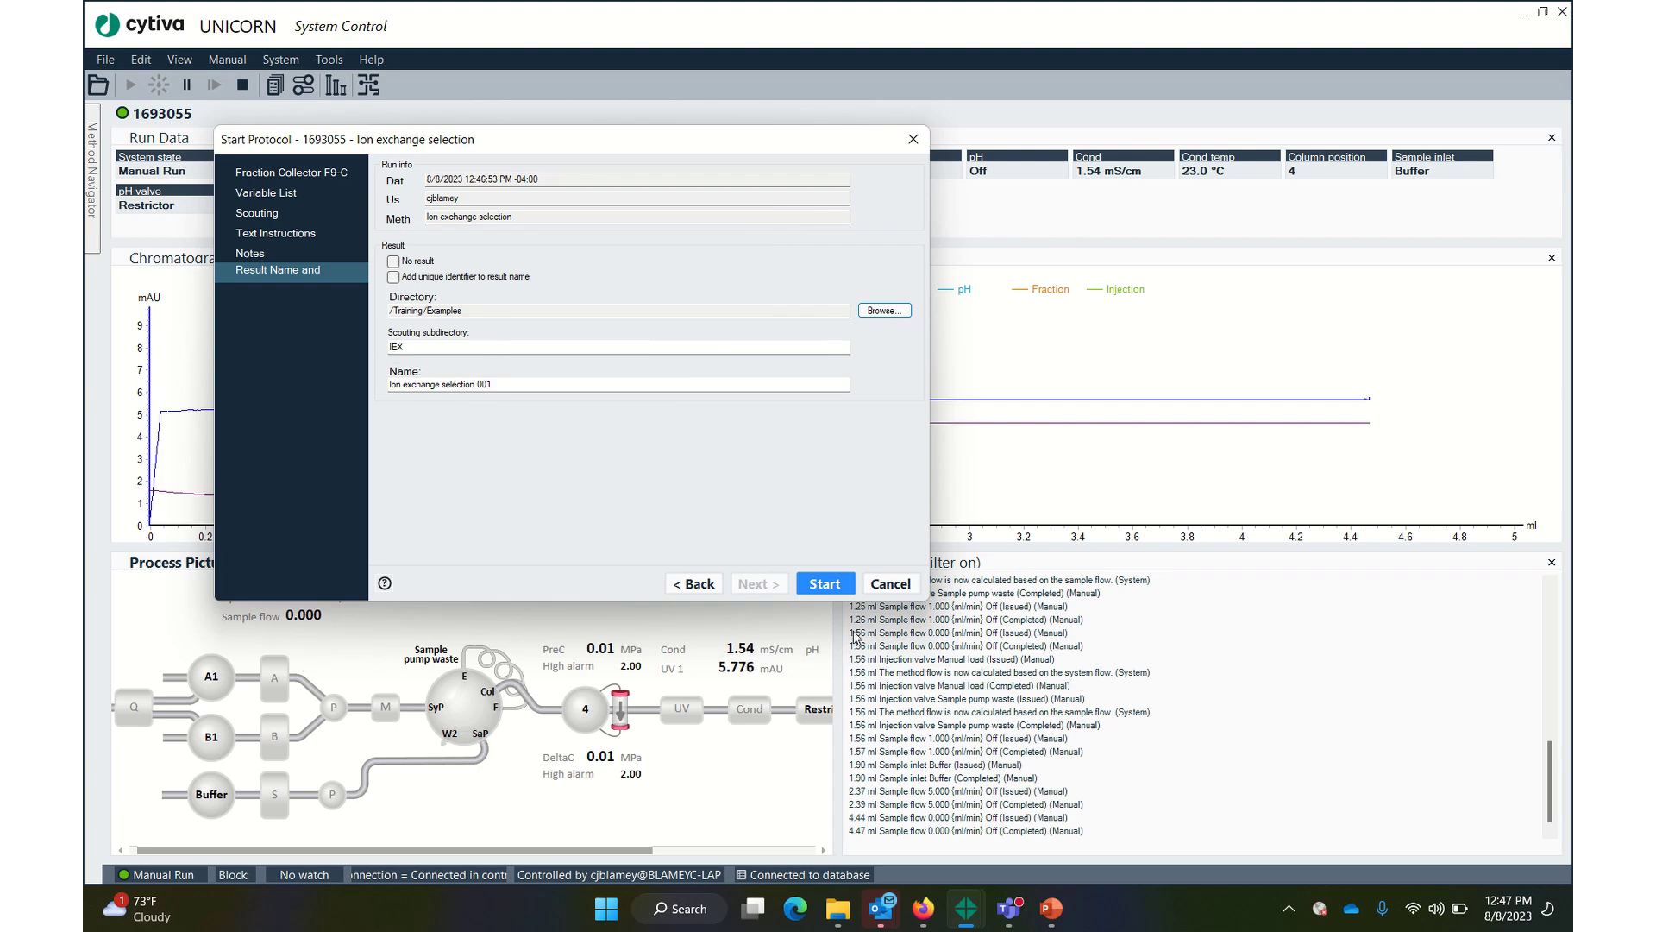
pyautogui.click(826, 584)
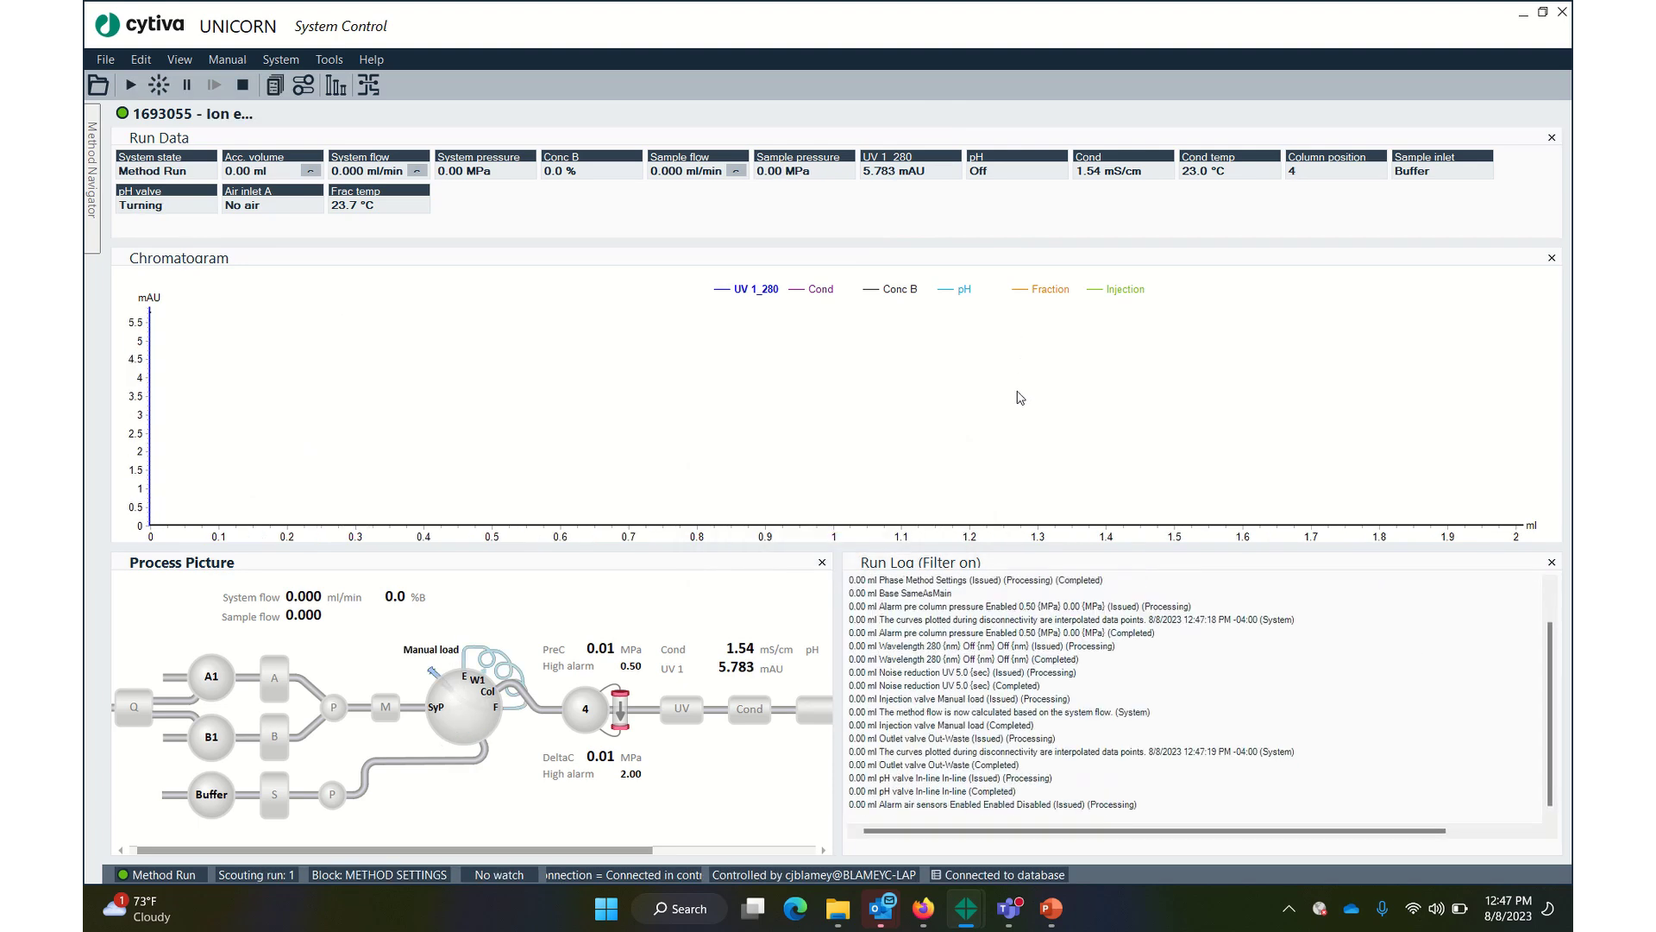
# Step: End the running method with the option to end the complete scouting
pyautogui.click(243, 85)
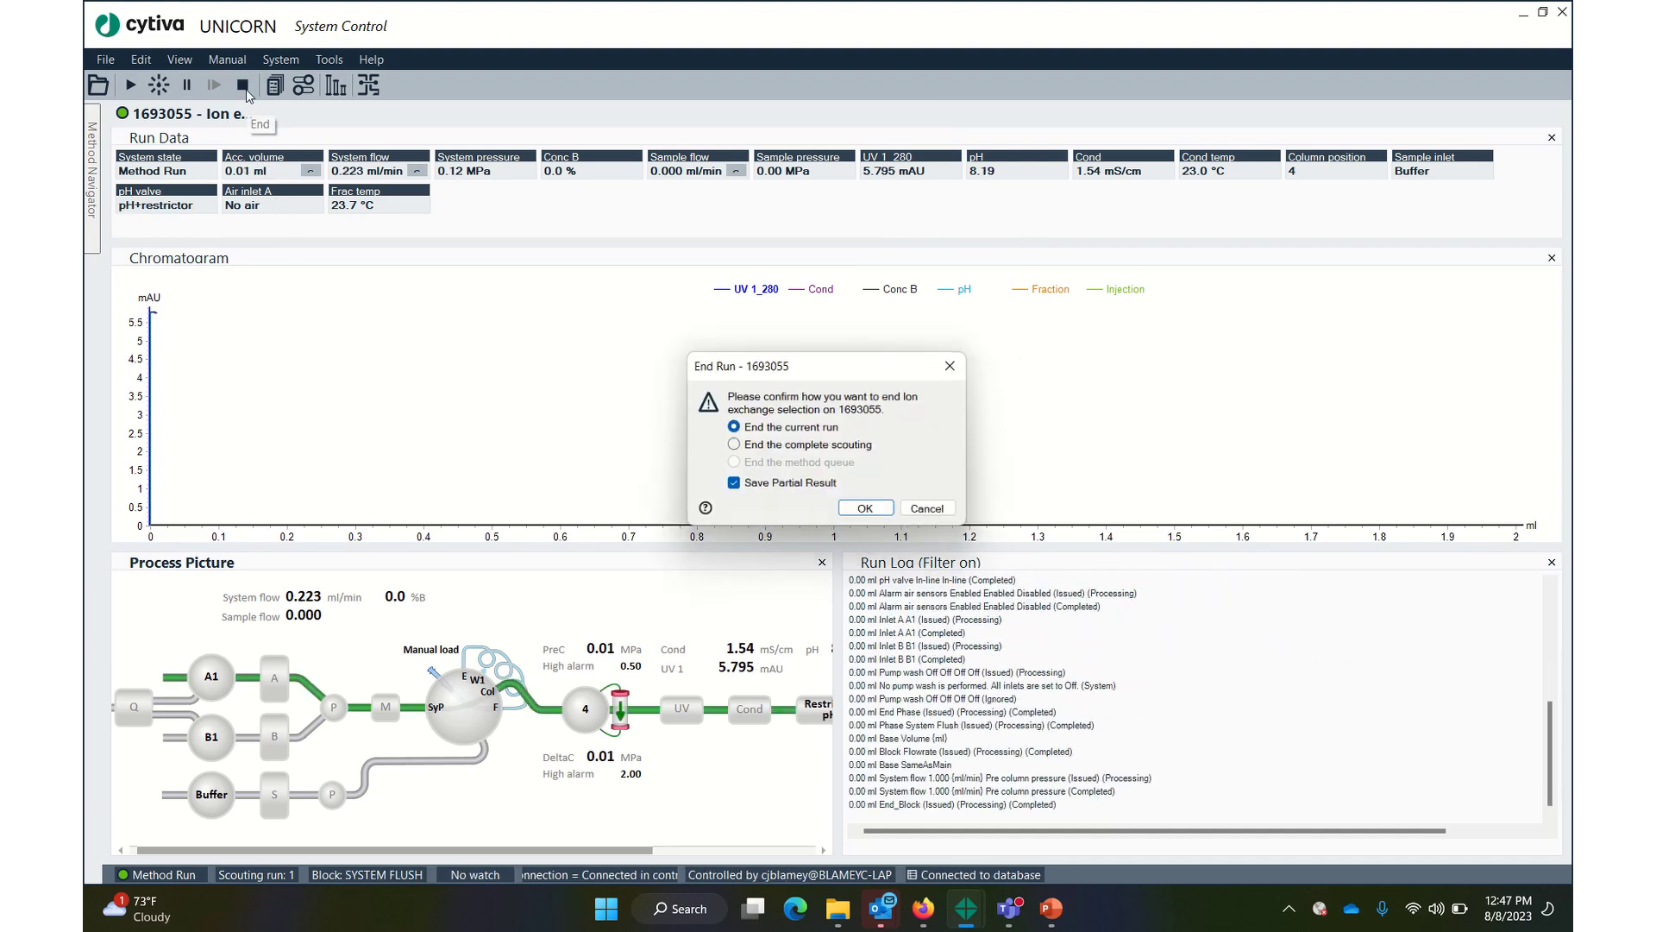
pyautogui.click(734, 445)
pyautogui.click(734, 484)
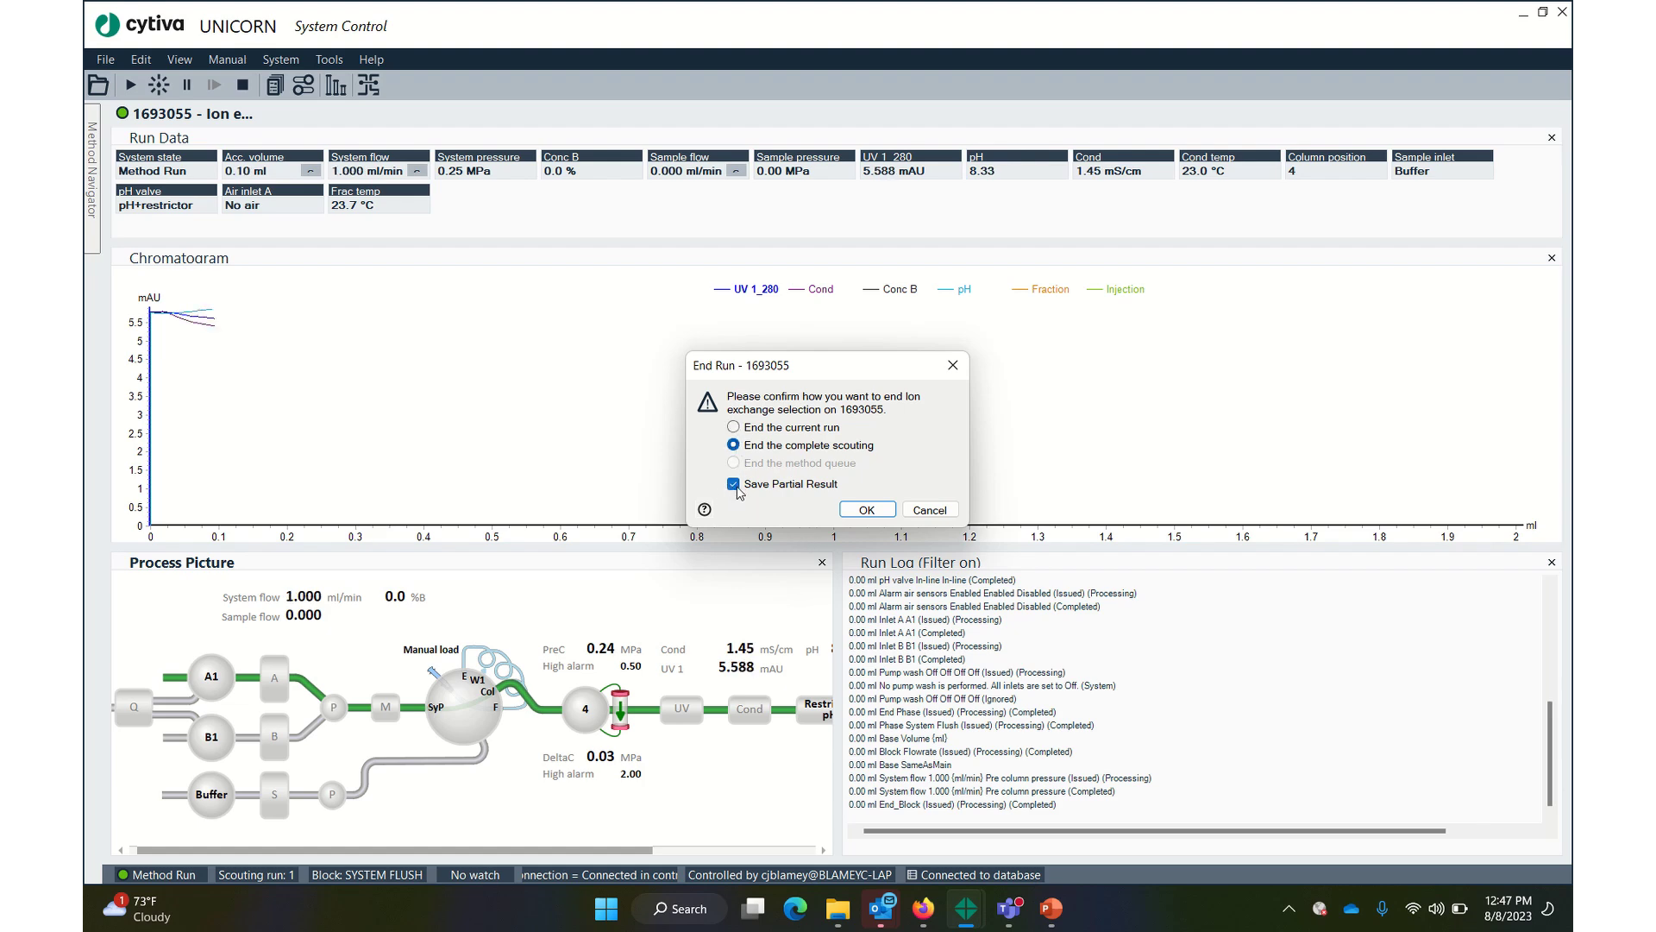
pyautogui.click(876, 511)
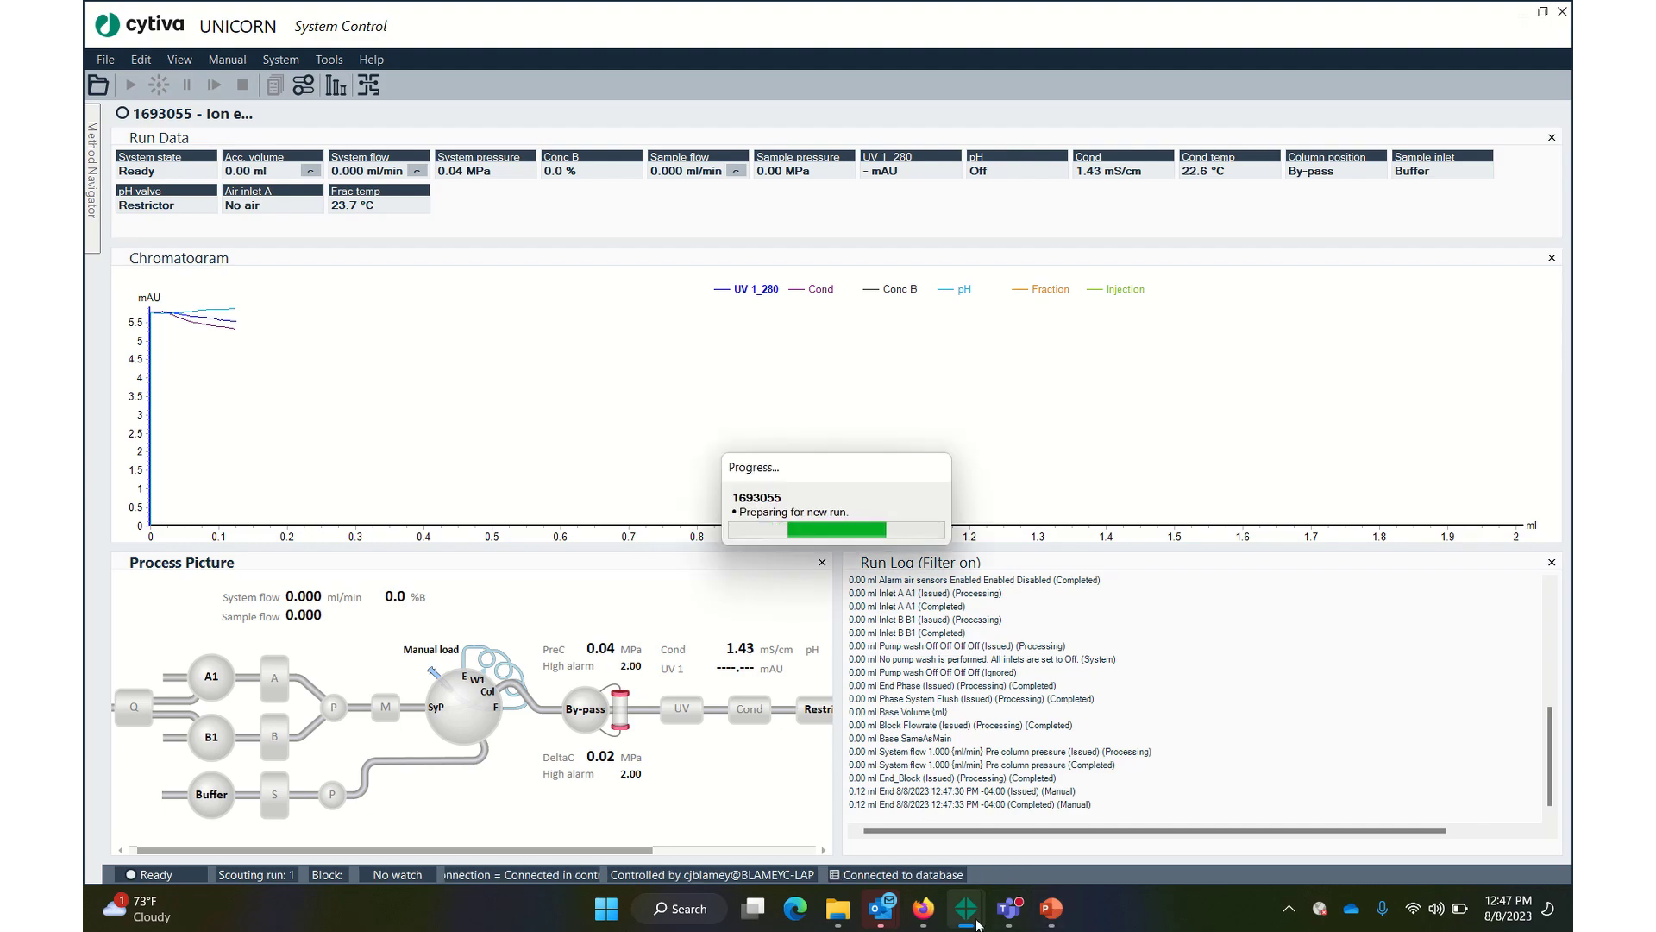
# Step: Switch to the UNICORN Evaluation module, maximize its window and show the results overview
pyautogui.moveTo(977, 924)
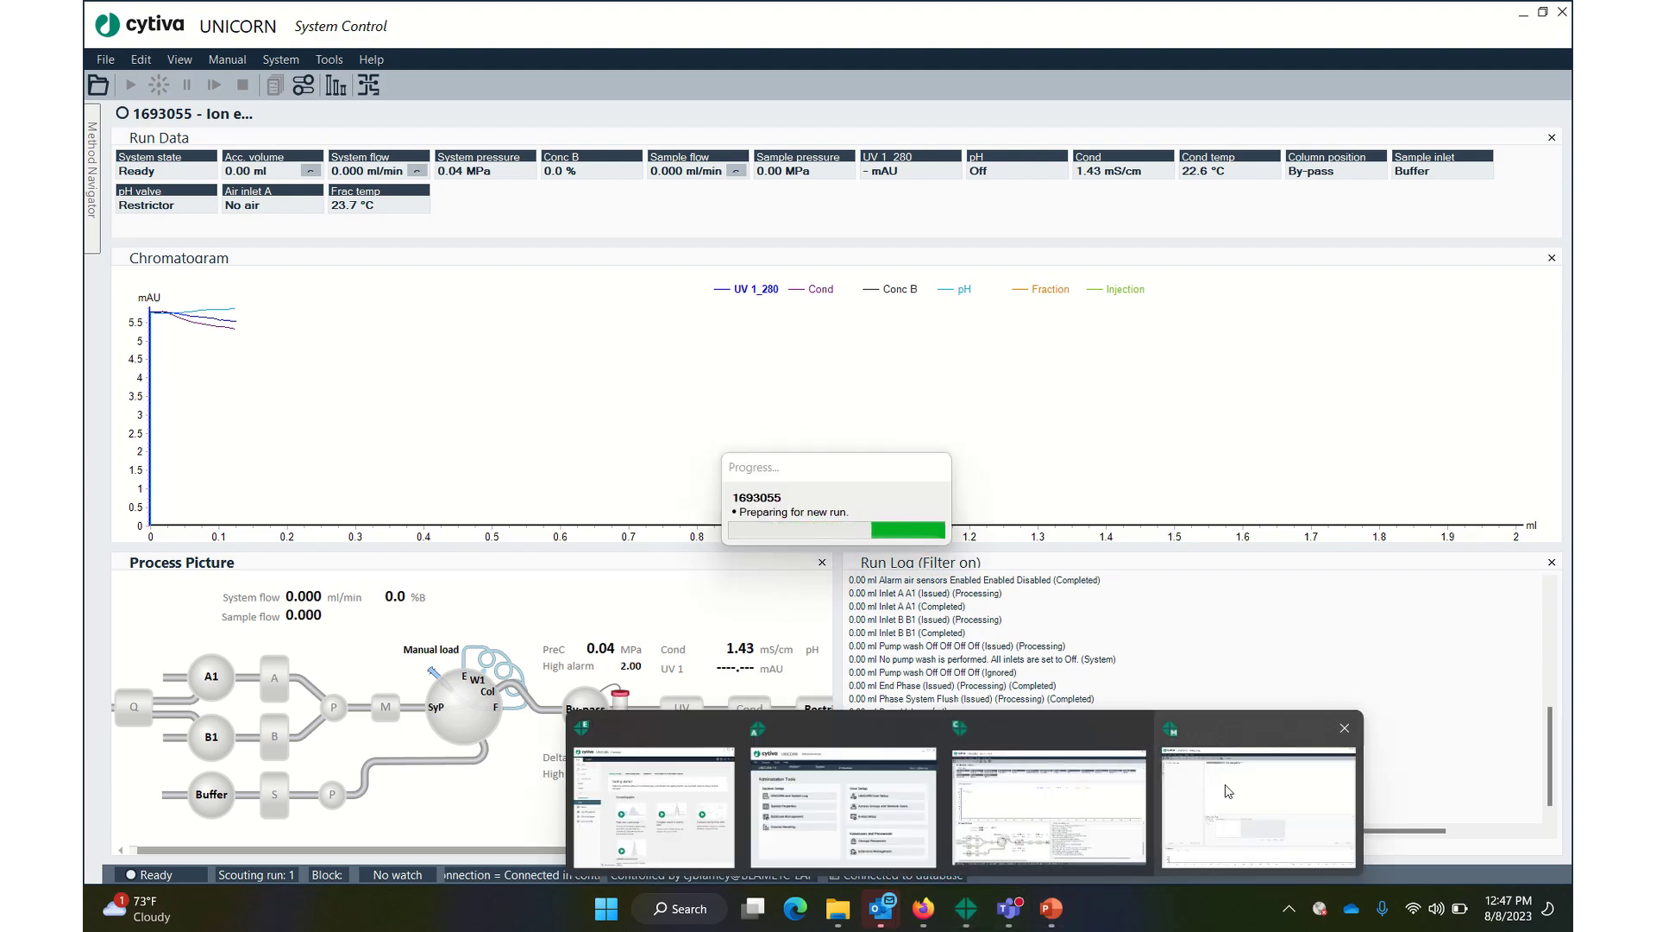
pyautogui.moveTo(1238, 790)
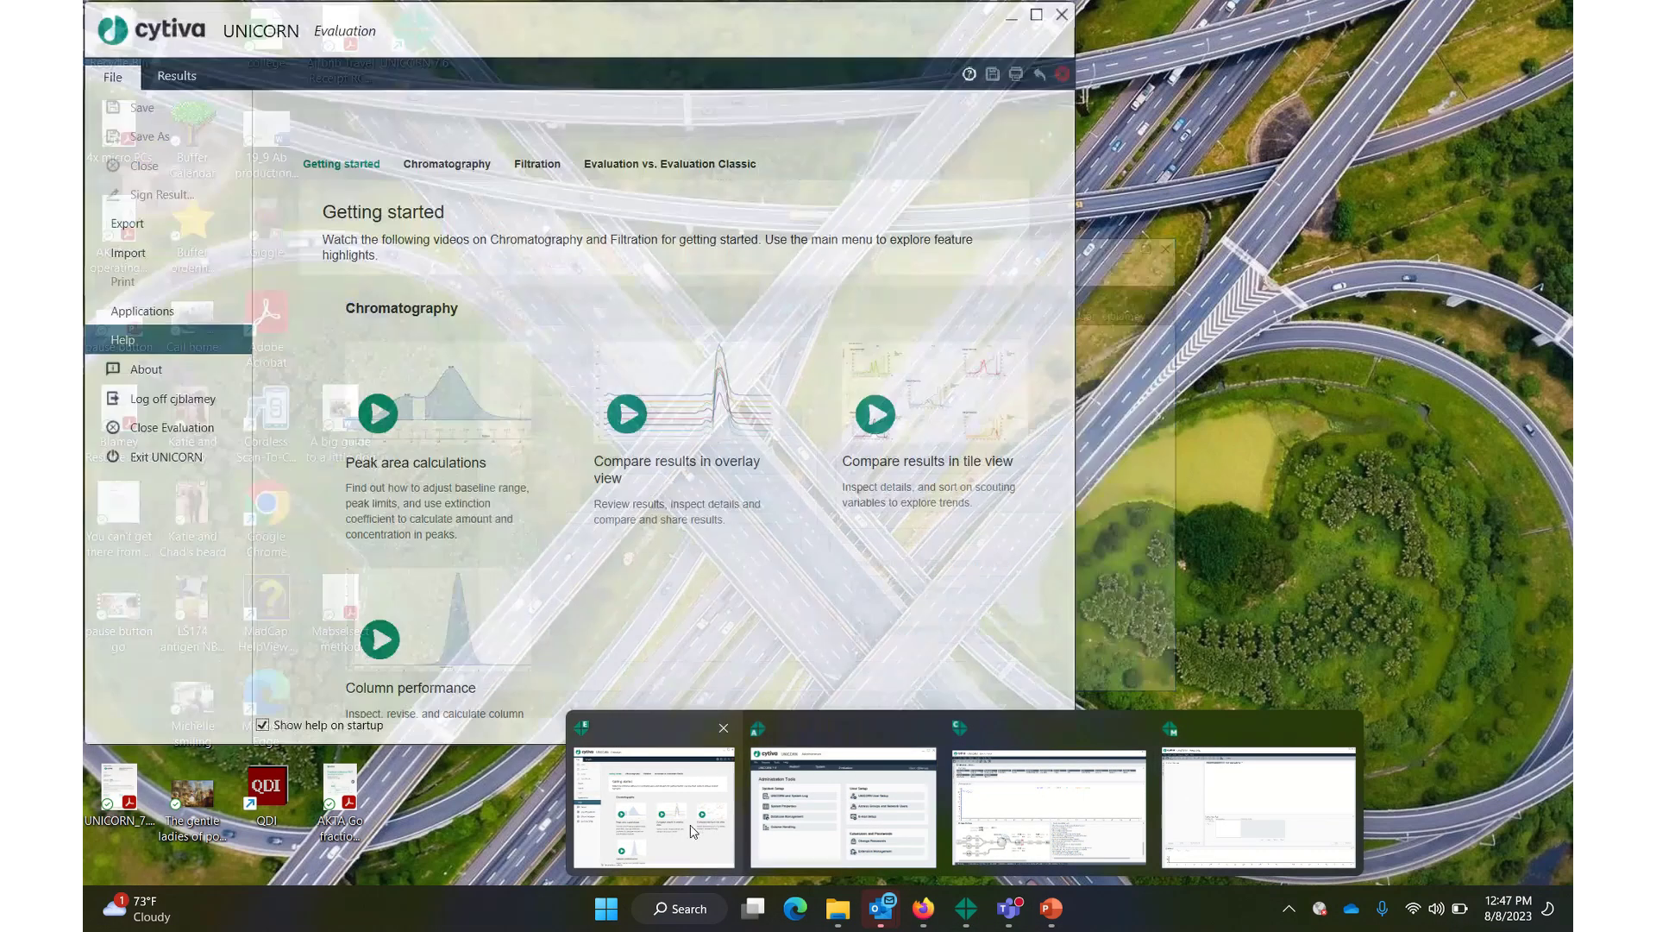
pyautogui.click(664, 819)
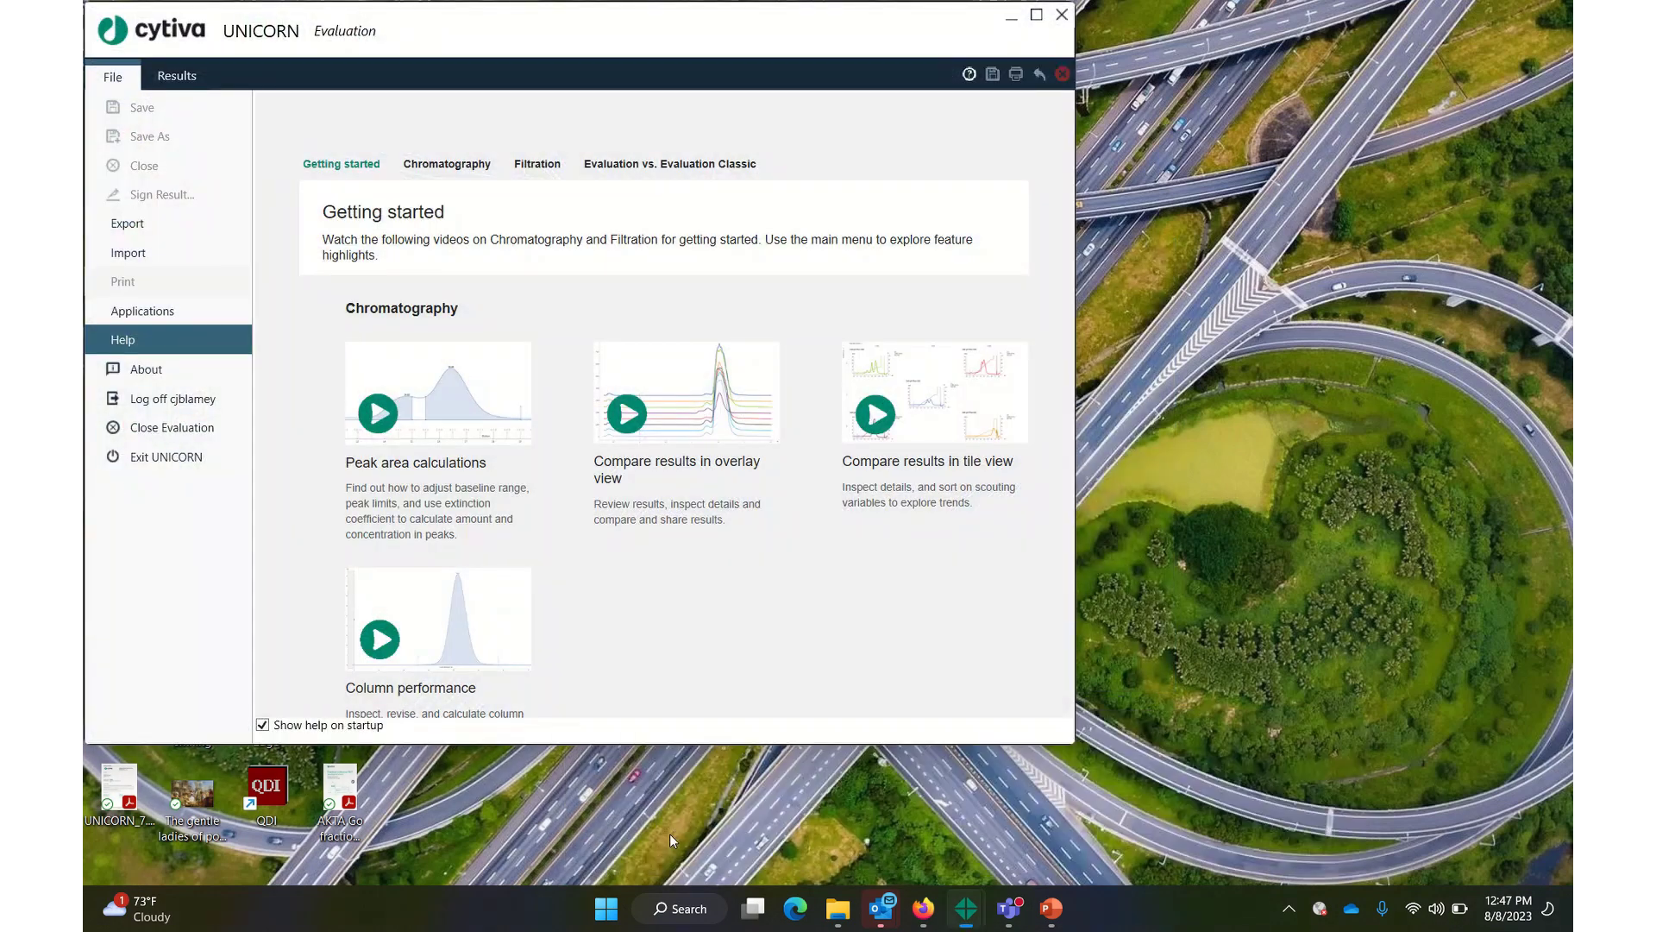
pyautogui.click(1039, 17)
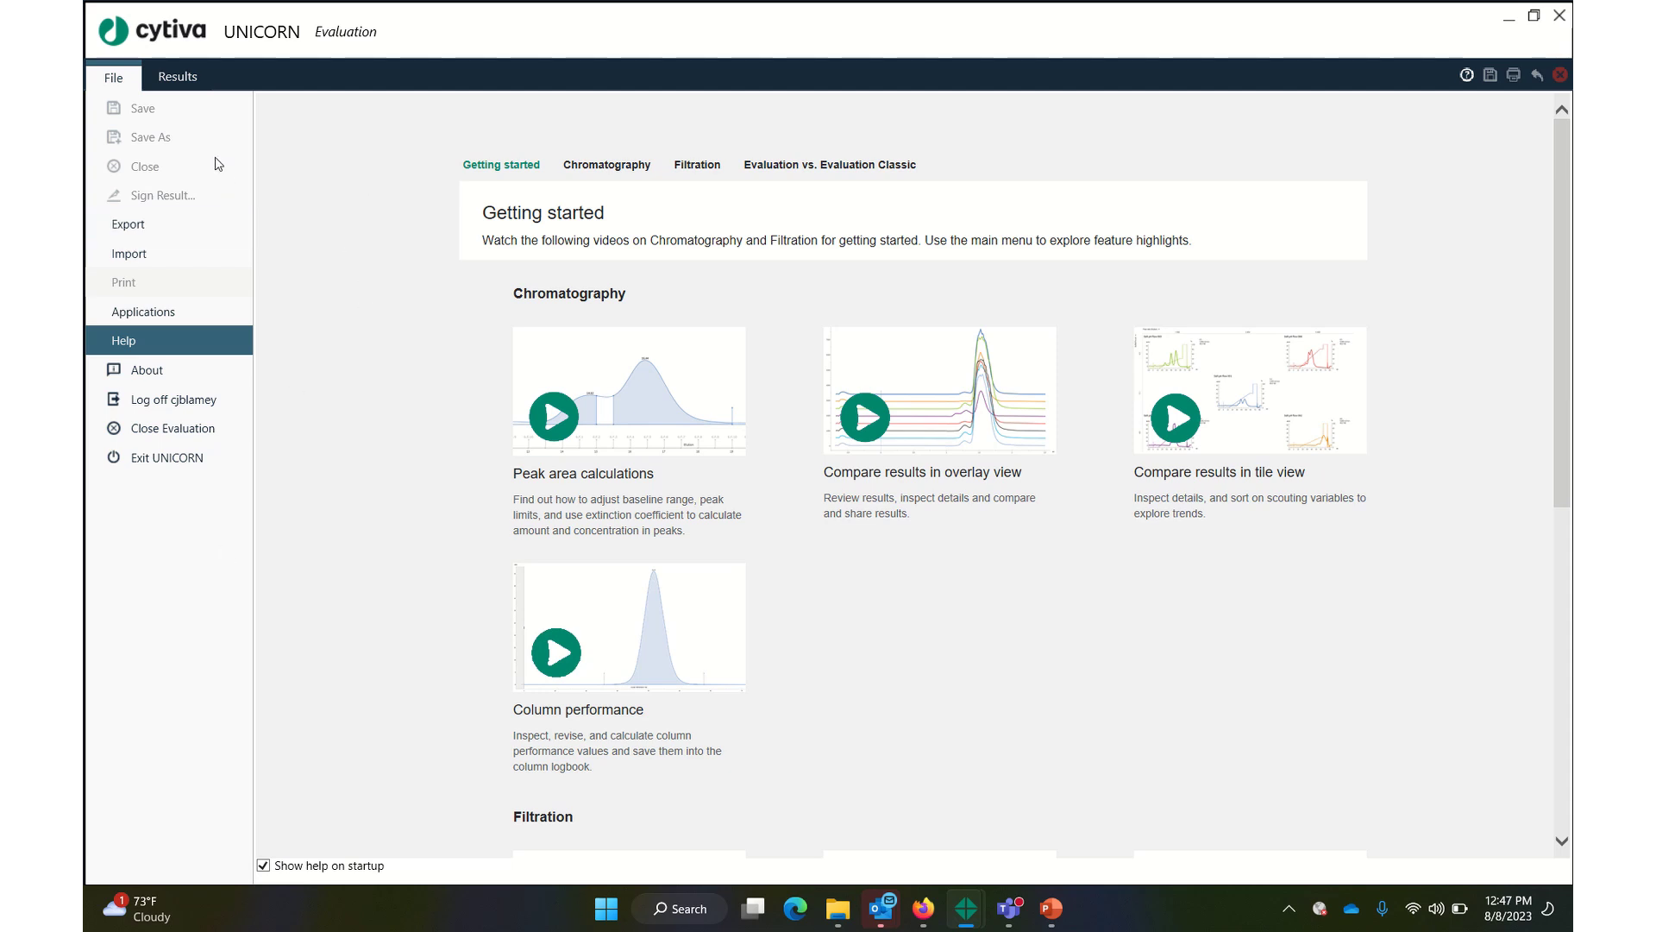
pyautogui.click(176, 77)
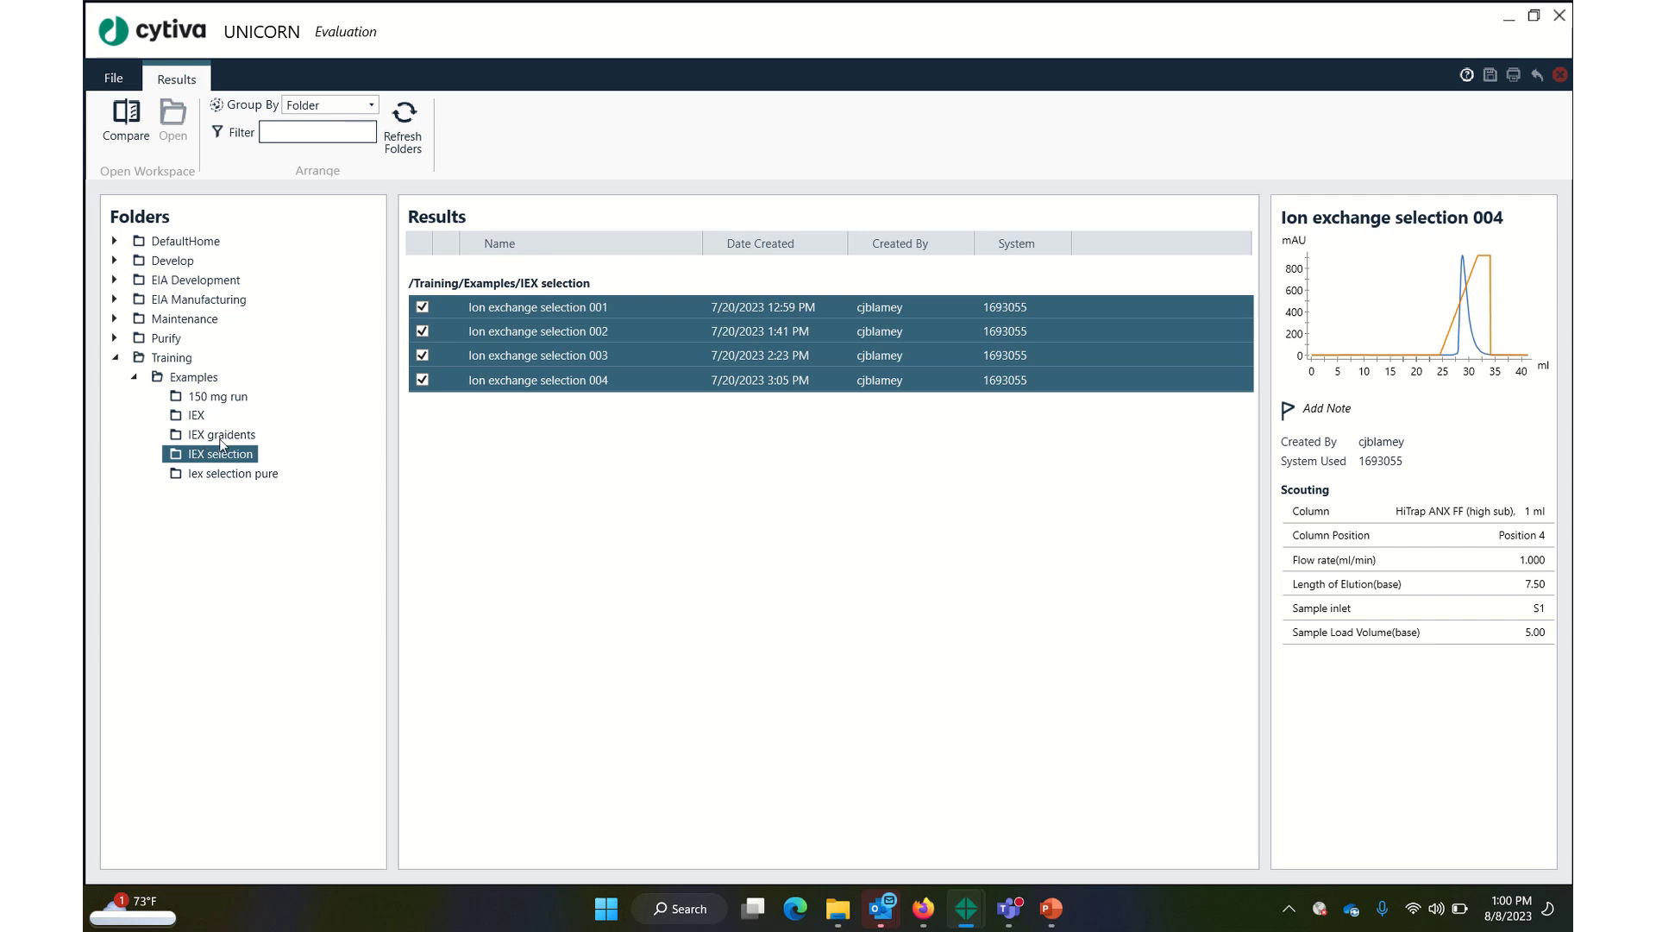
# Step: Select results Ion exchange selection 001 to 004 in the IEX selection folder and compare them in an overlay
pyautogui.click(221, 436)
pyautogui.click(222, 458)
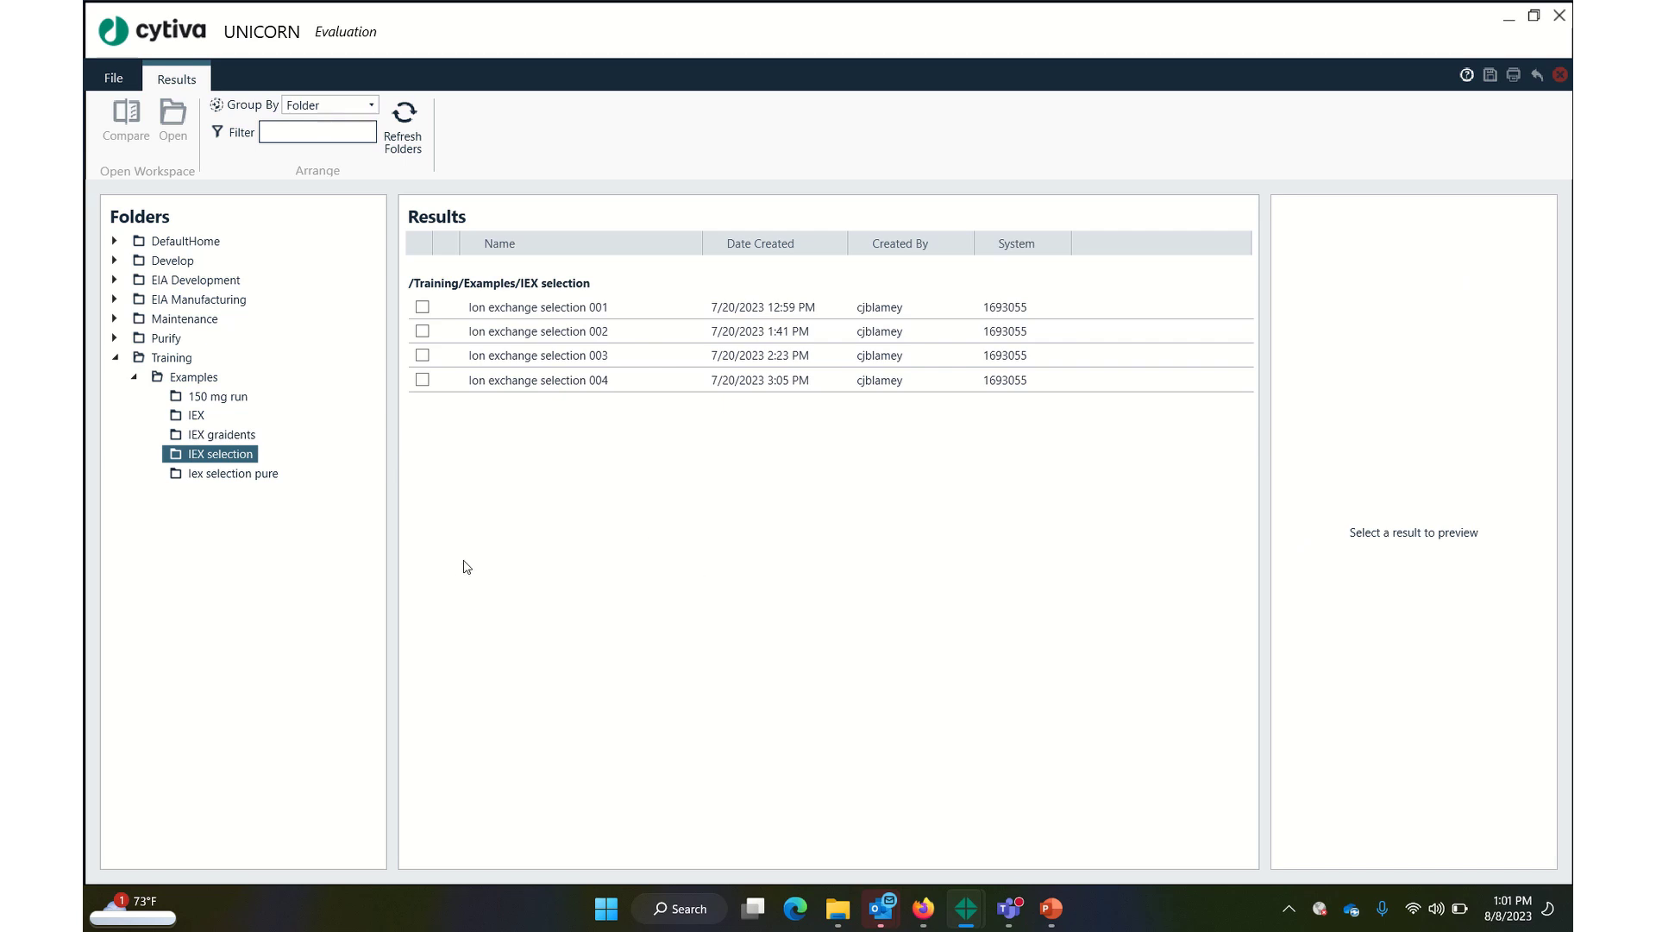
pyautogui.click(549, 309)
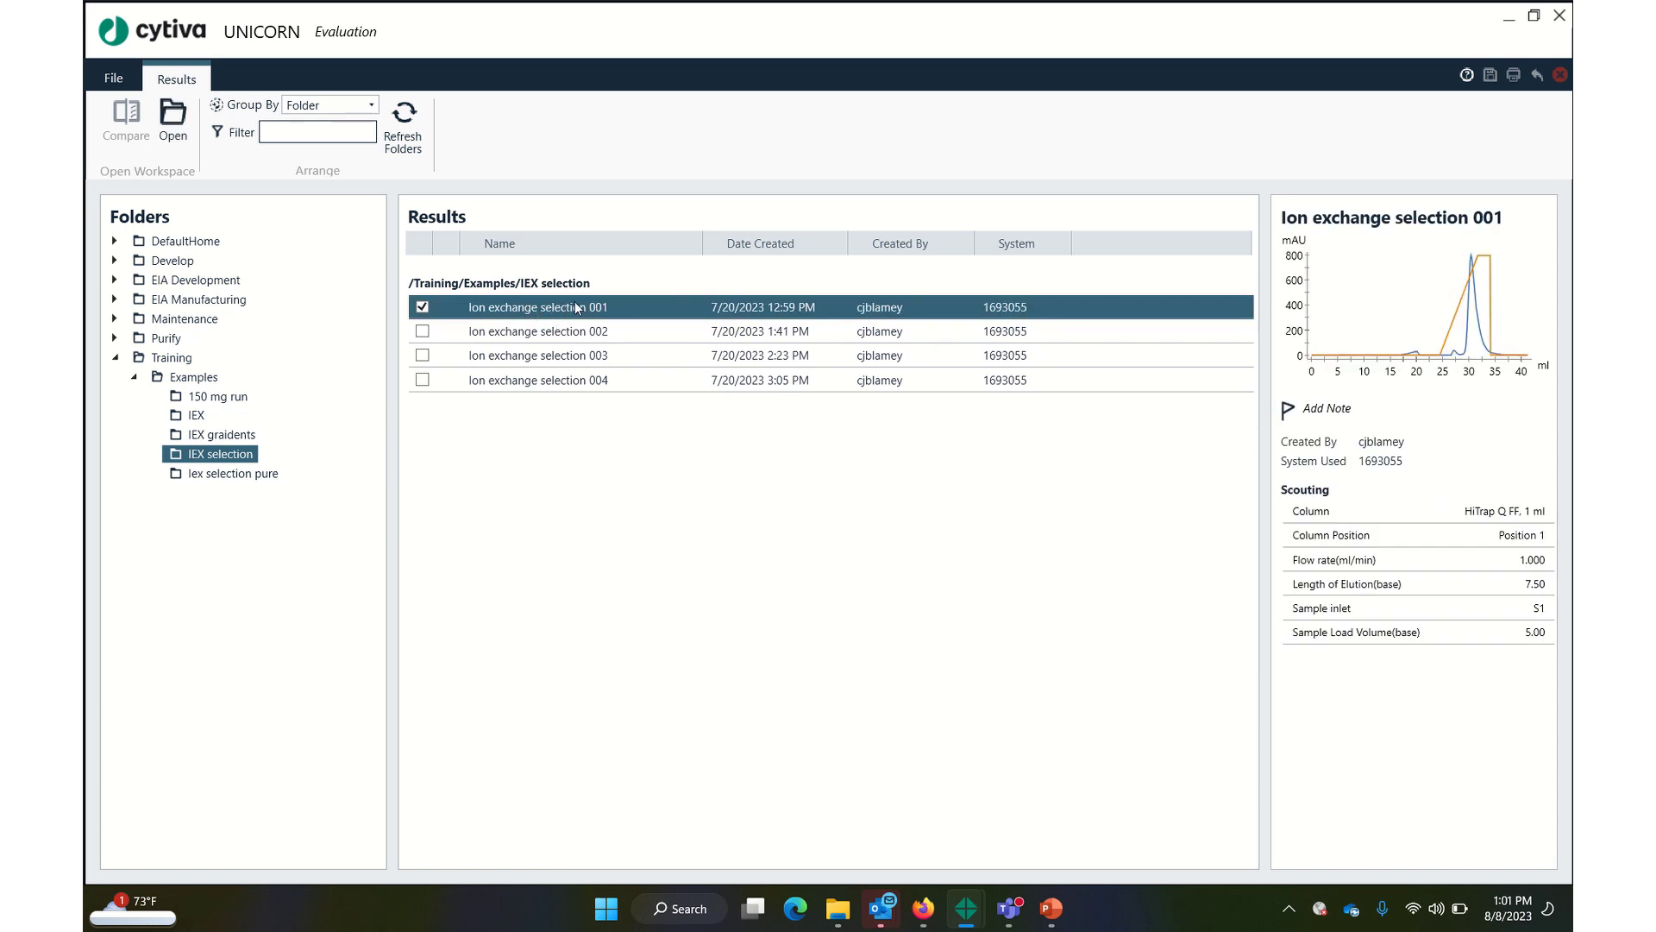
pyautogui.keyDown('shift'); pyautogui.click(566, 380); pyautogui.keyUp('shift')
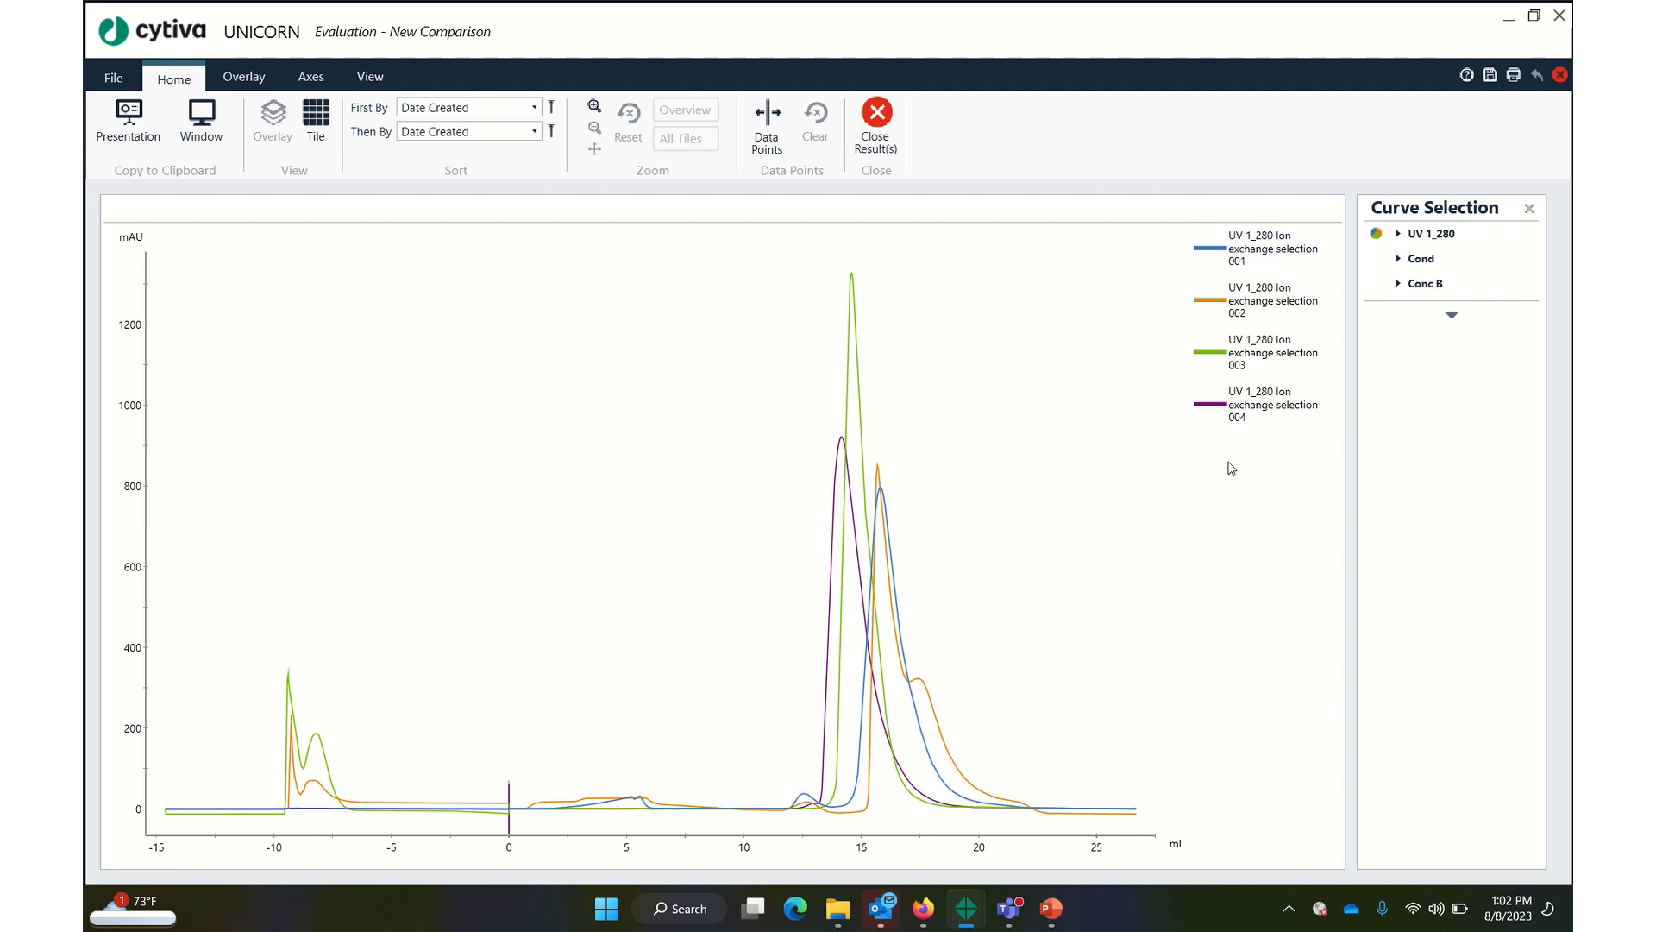
# Step: Add the Cond curves of Ion exchange selection 001, 002, 003 and 004 to the comparison overlay
pyautogui.click(1398, 259)
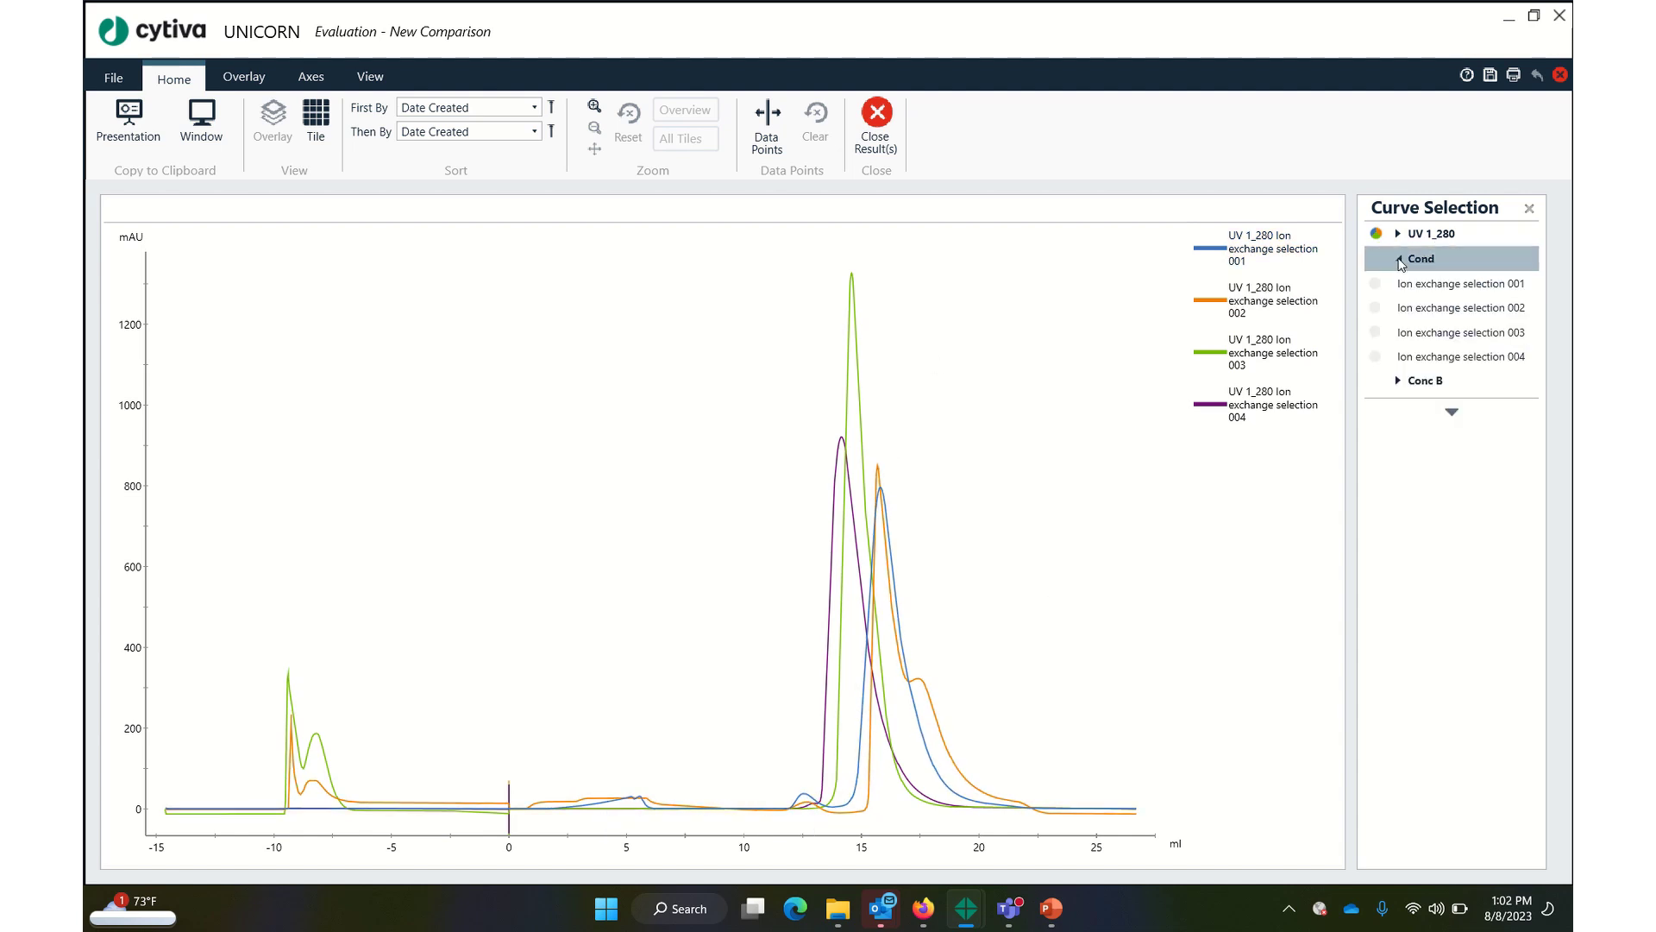
pyautogui.click(1393, 282)
pyautogui.click(1422, 312)
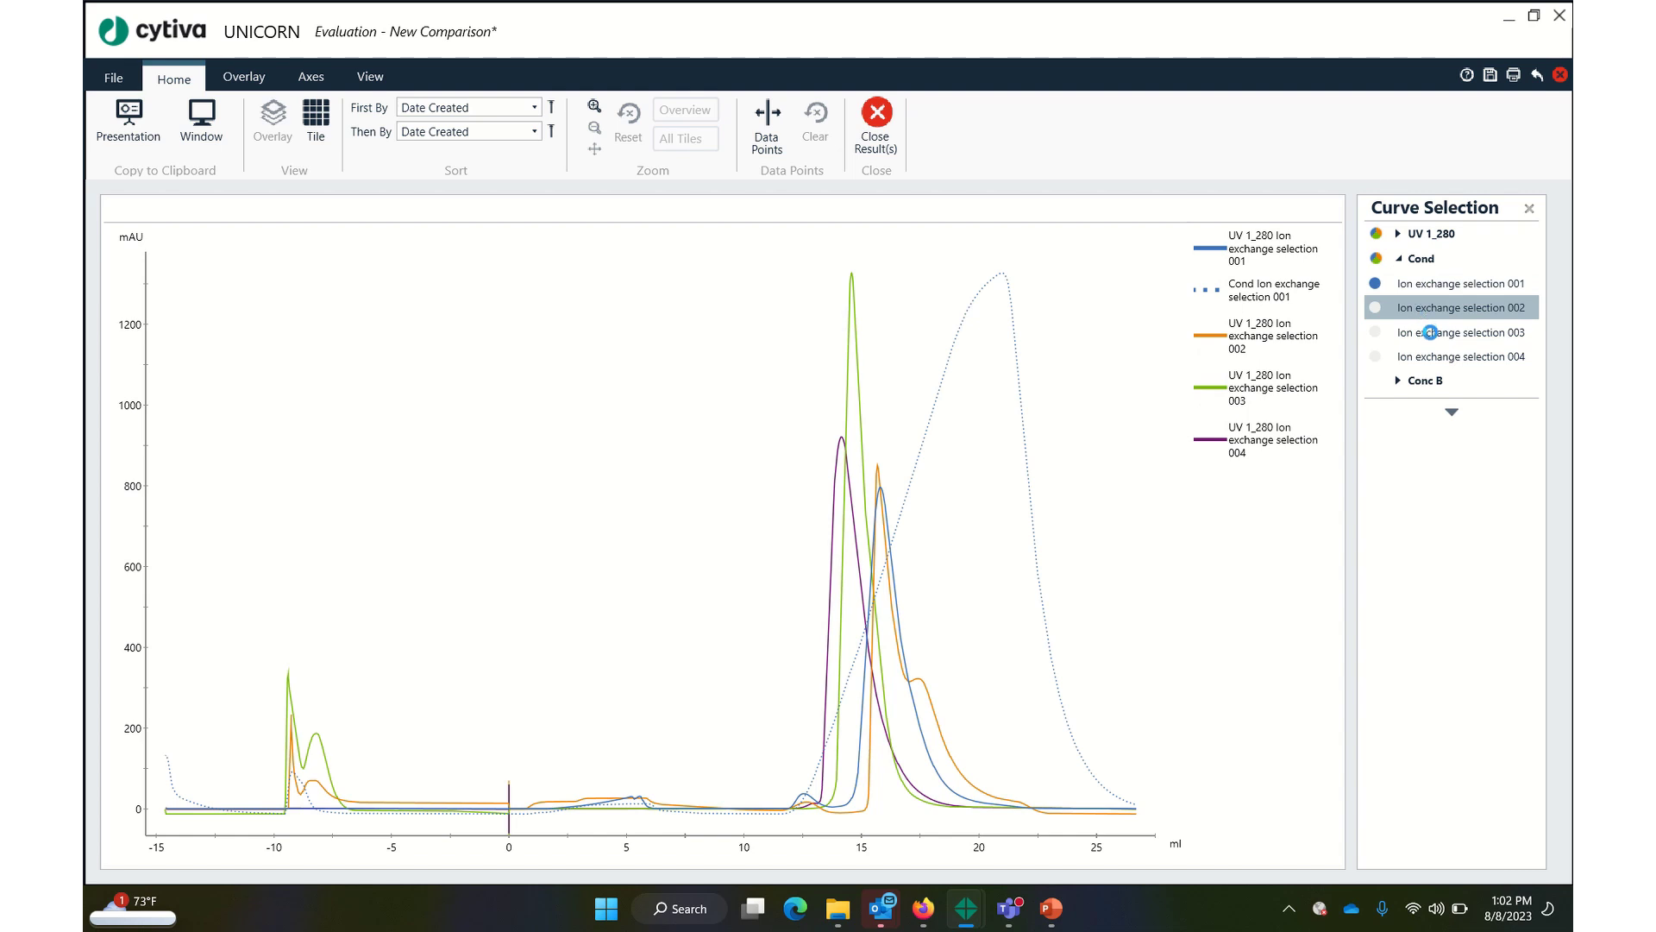
pyautogui.click(1430, 335)
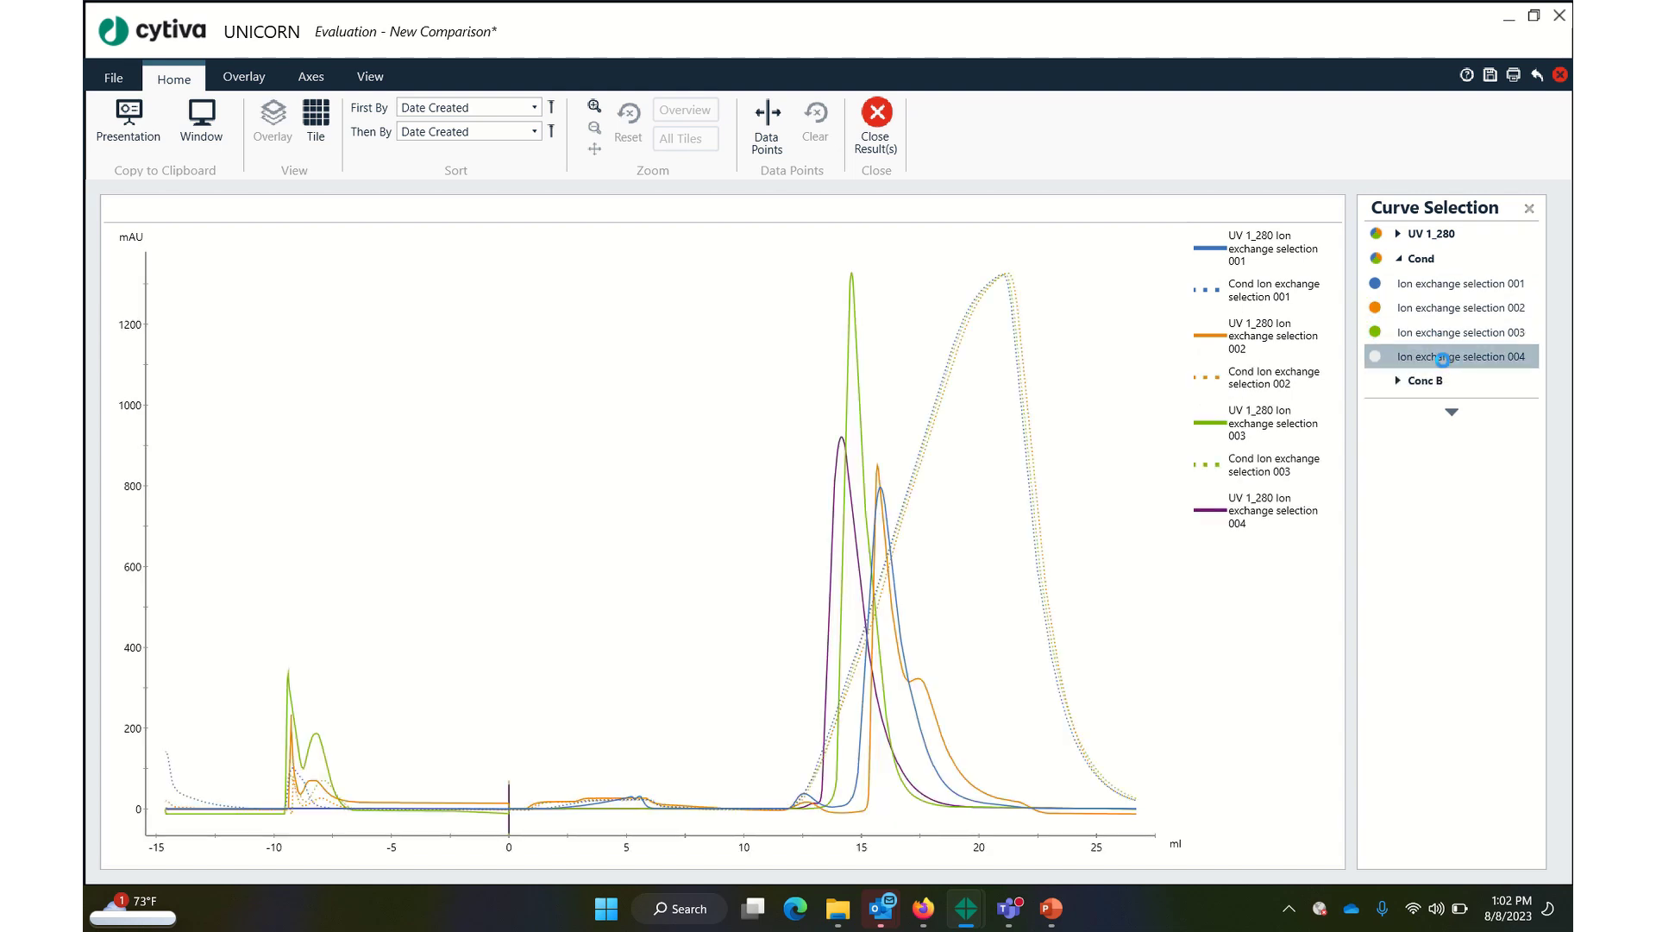
pyautogui.click(1449, 358)
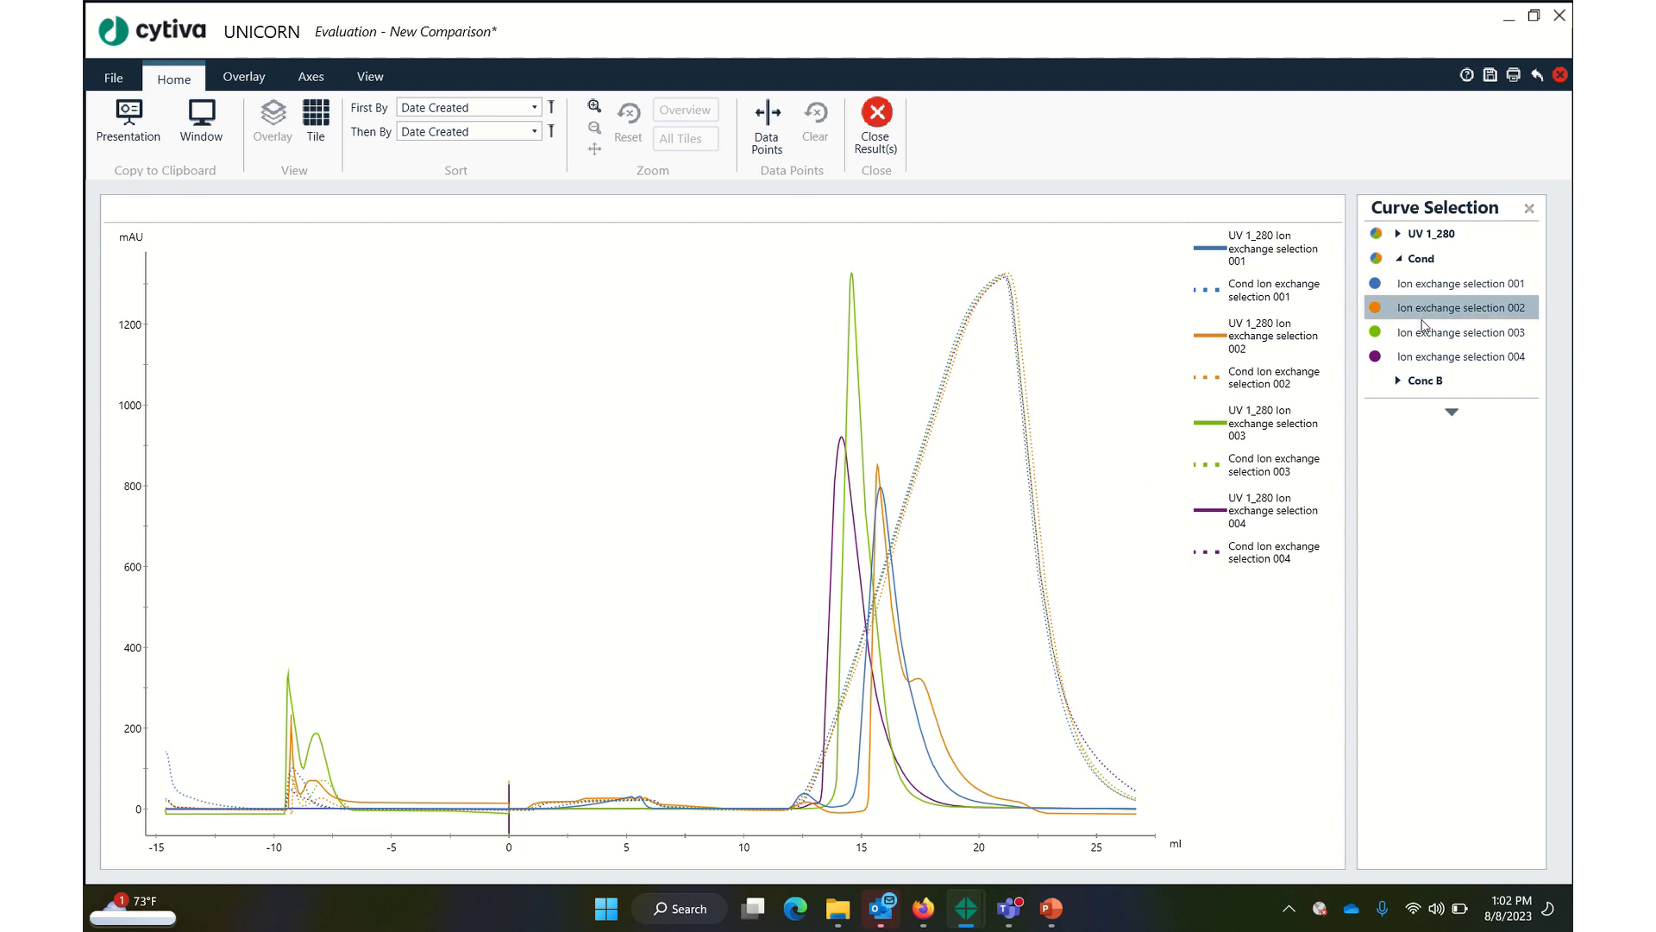
# Step: Remove the Cond curves of Ion exchange selection 001, 002, 003 and 004 from the comparison overlay
pyautogui.click(1420, 353)
pyautogui.click(1421, 339)
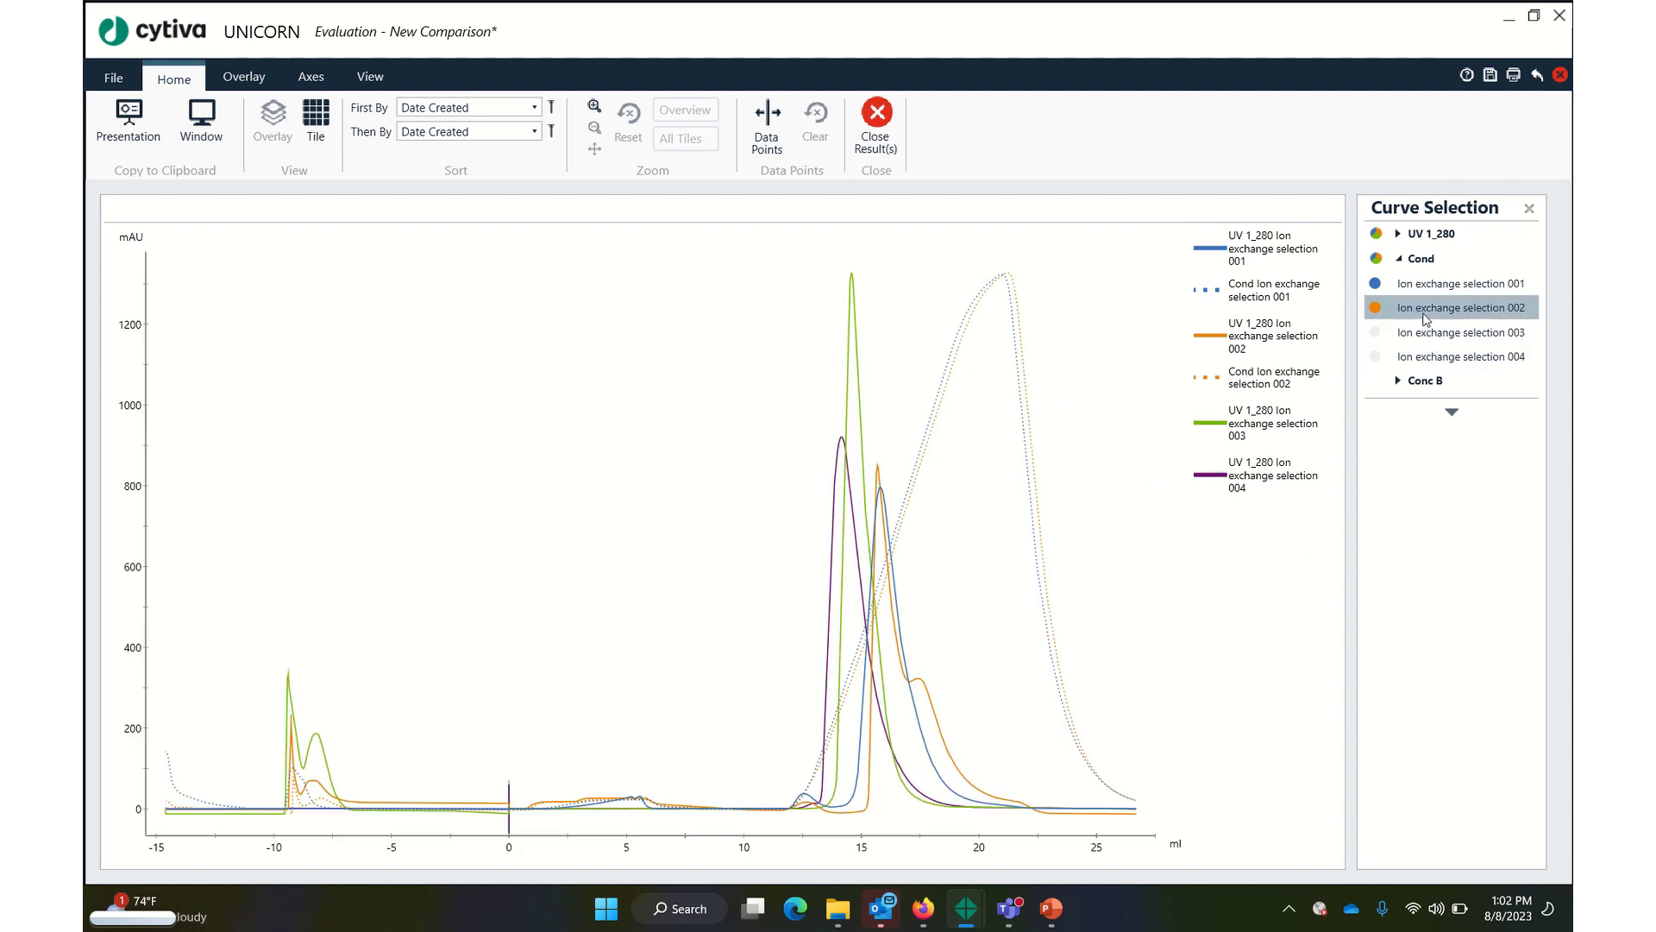
pyautogui.click(1422, 308)
pyautogui.click(1427, 283)
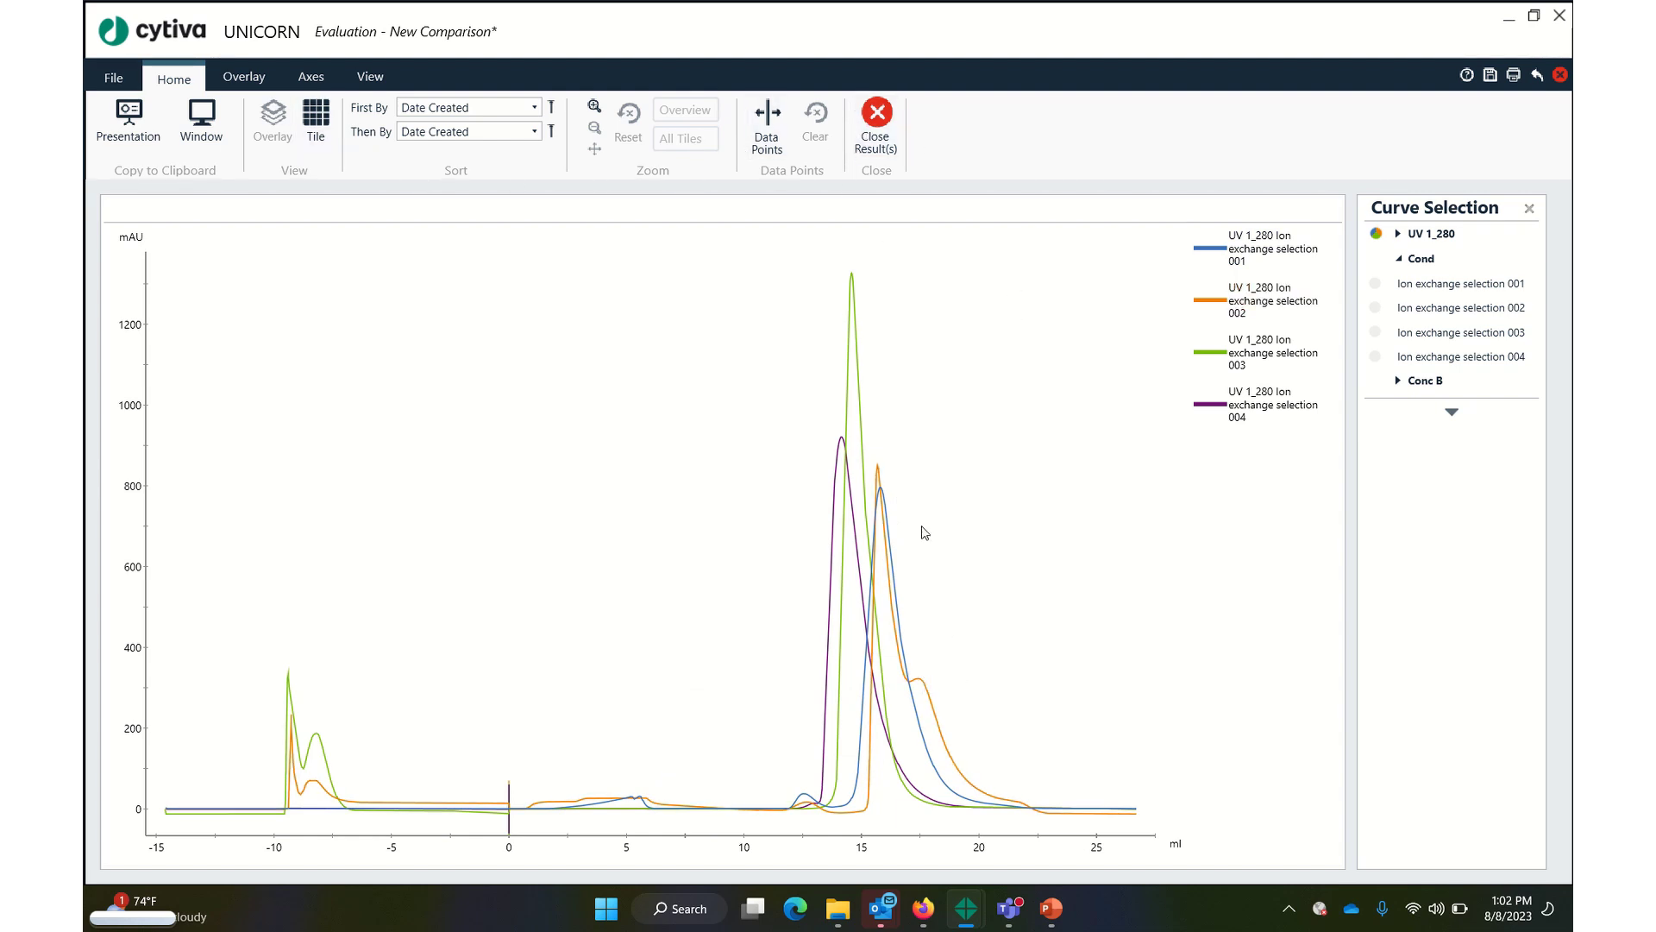
# Step: Show the Column scouting variable in the legend of the comparison chart
pyautogui.click(371, 80)
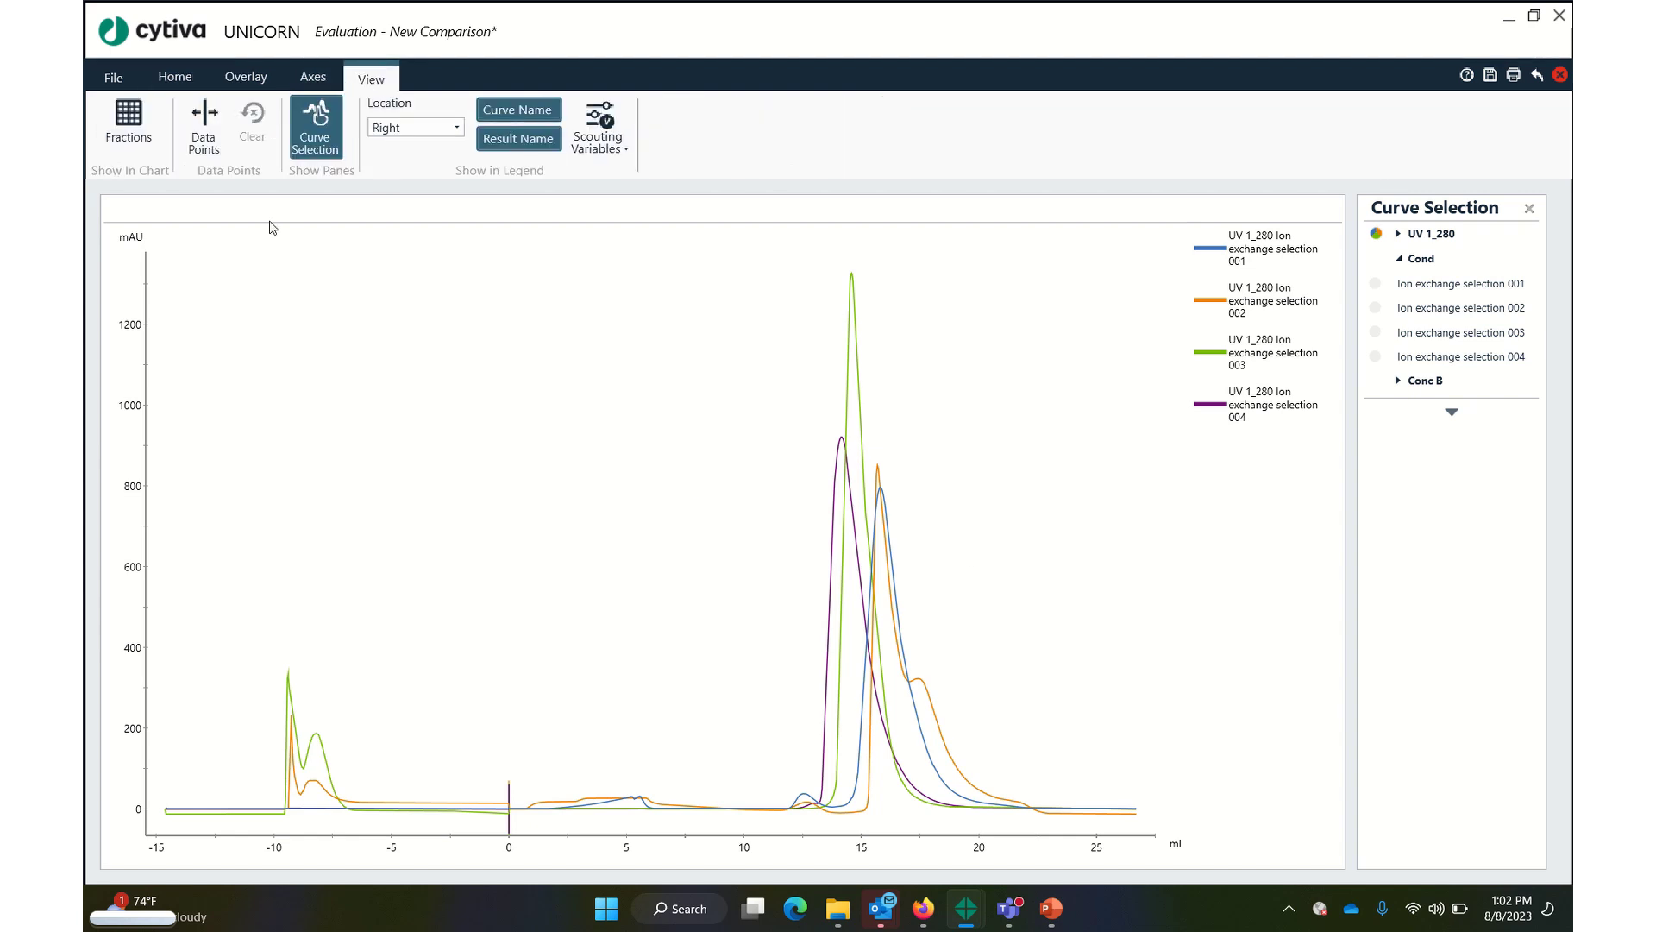
pyautogui.click(580, 155)
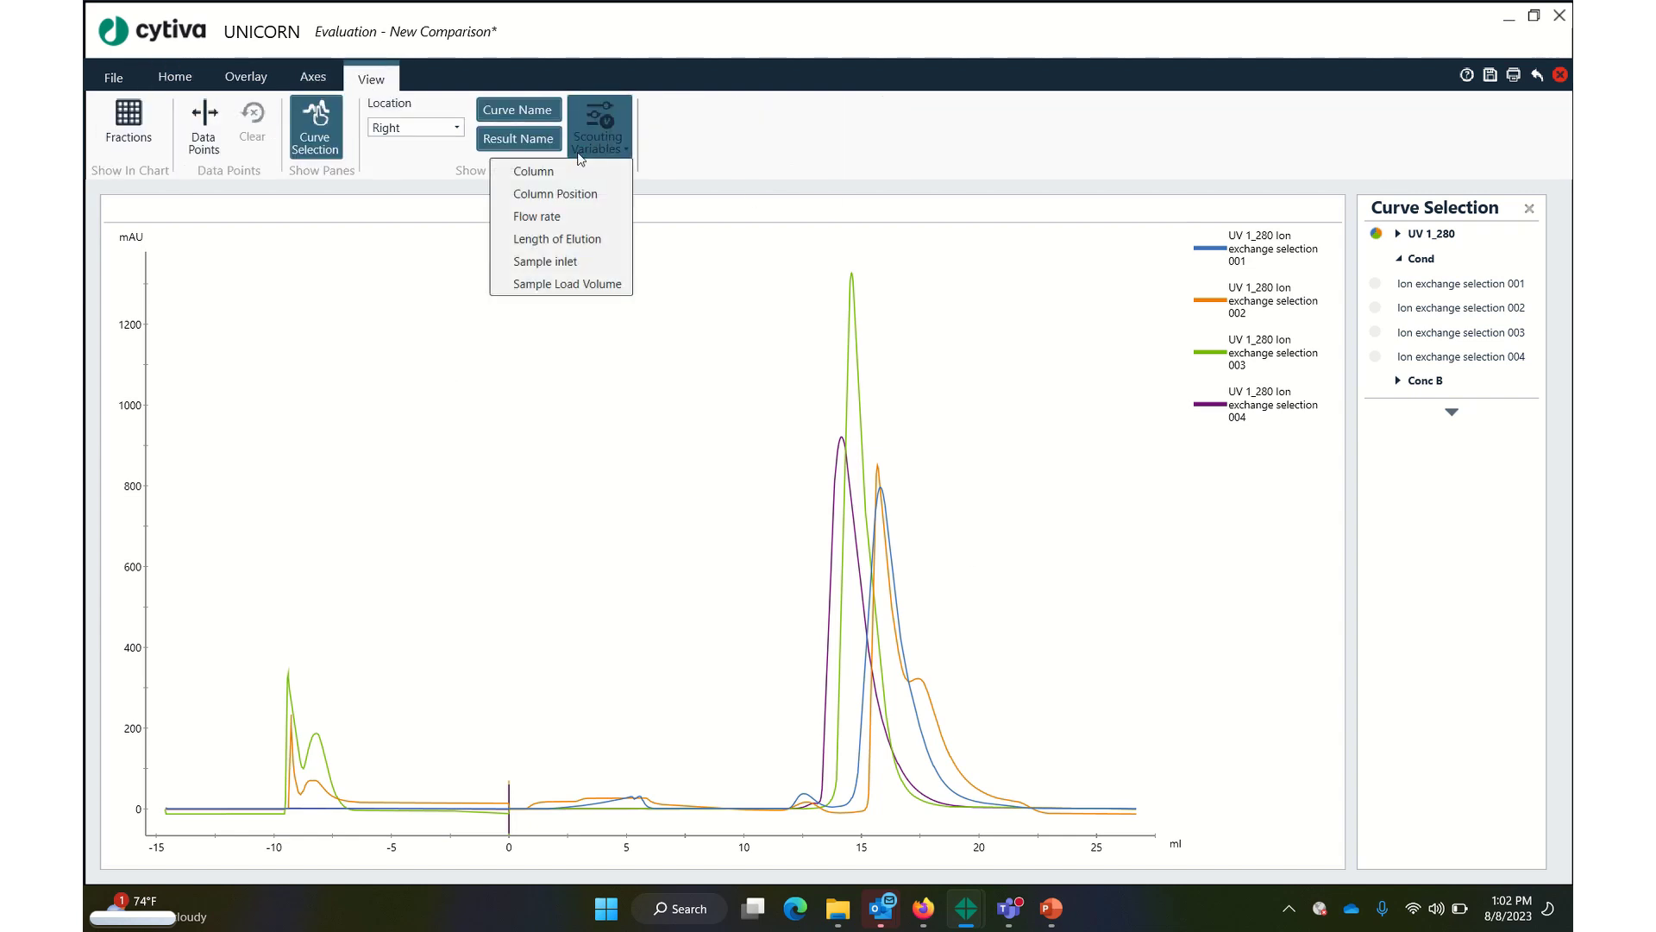
pyautogui.click(547, 180)
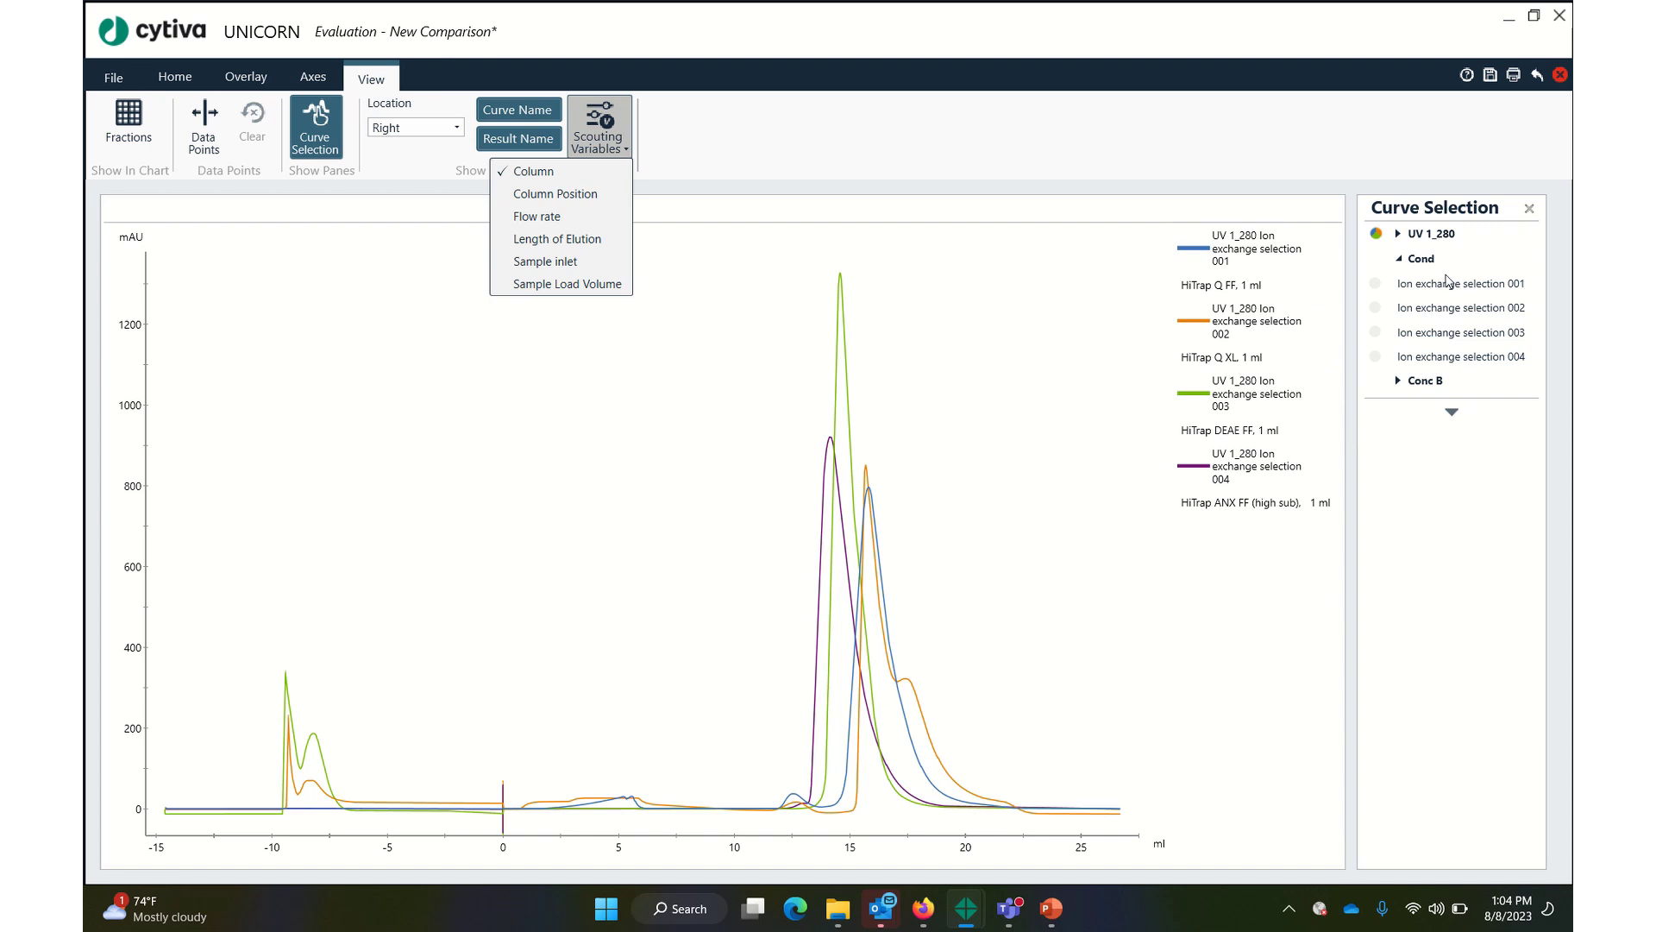
# Step: Hide the UV 1_280 curves of Ion exchange selection 001, 002 and 004 to view only the curve of 003
pyautogui.click(1397, 232)
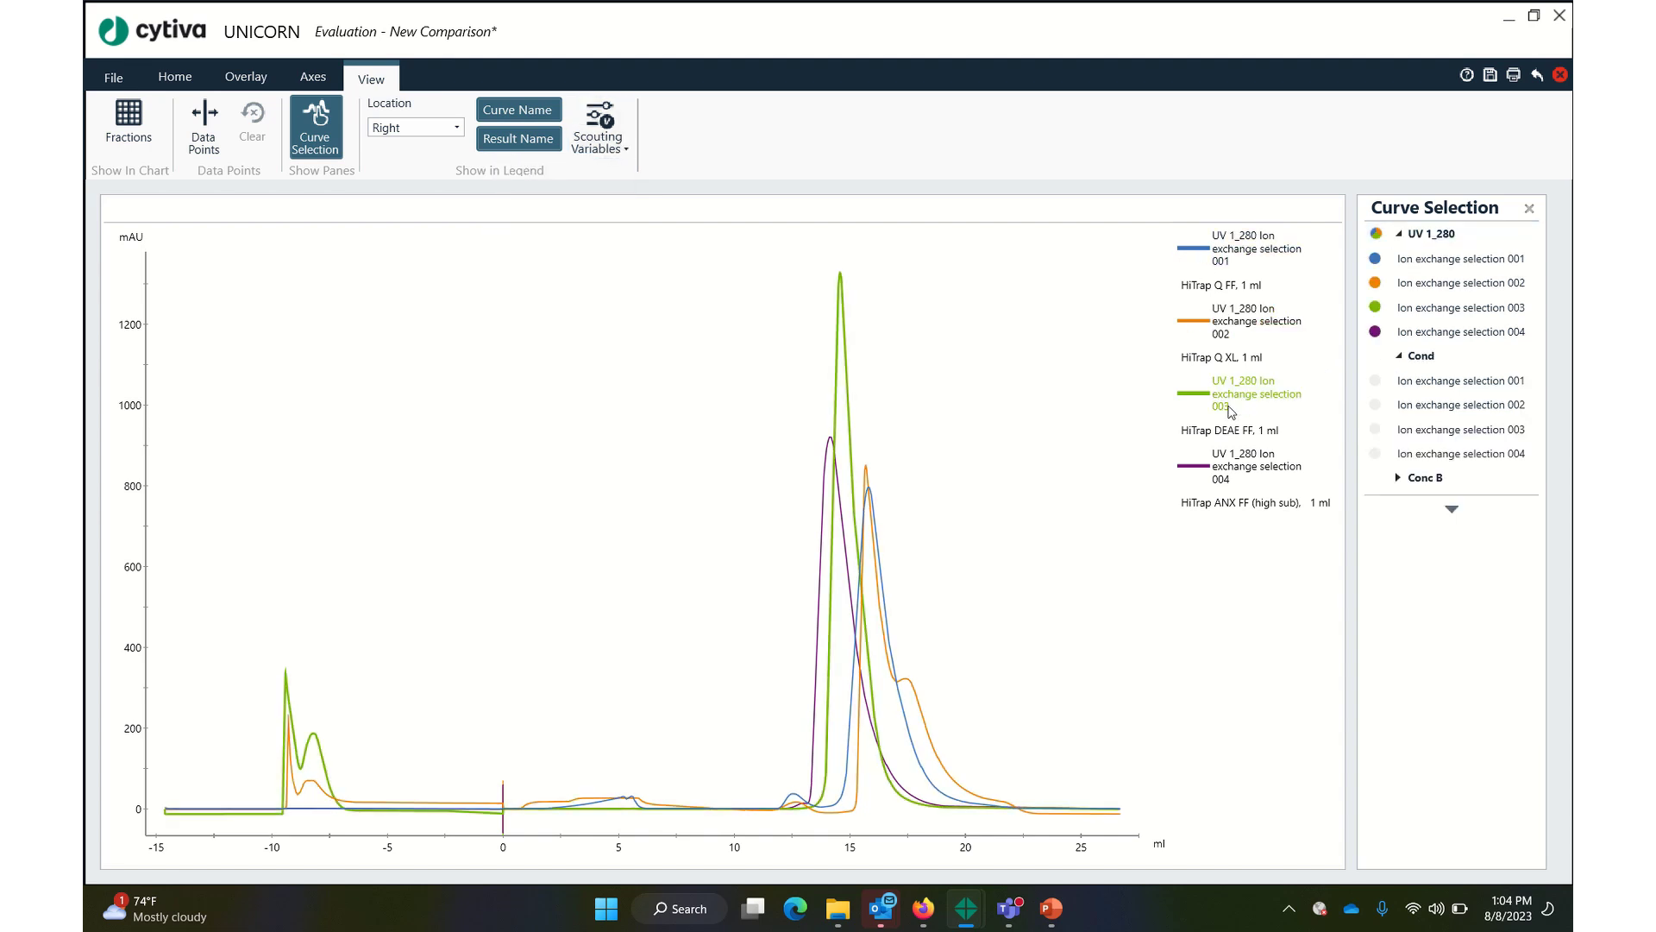
pyautogui.click(1375, 259)
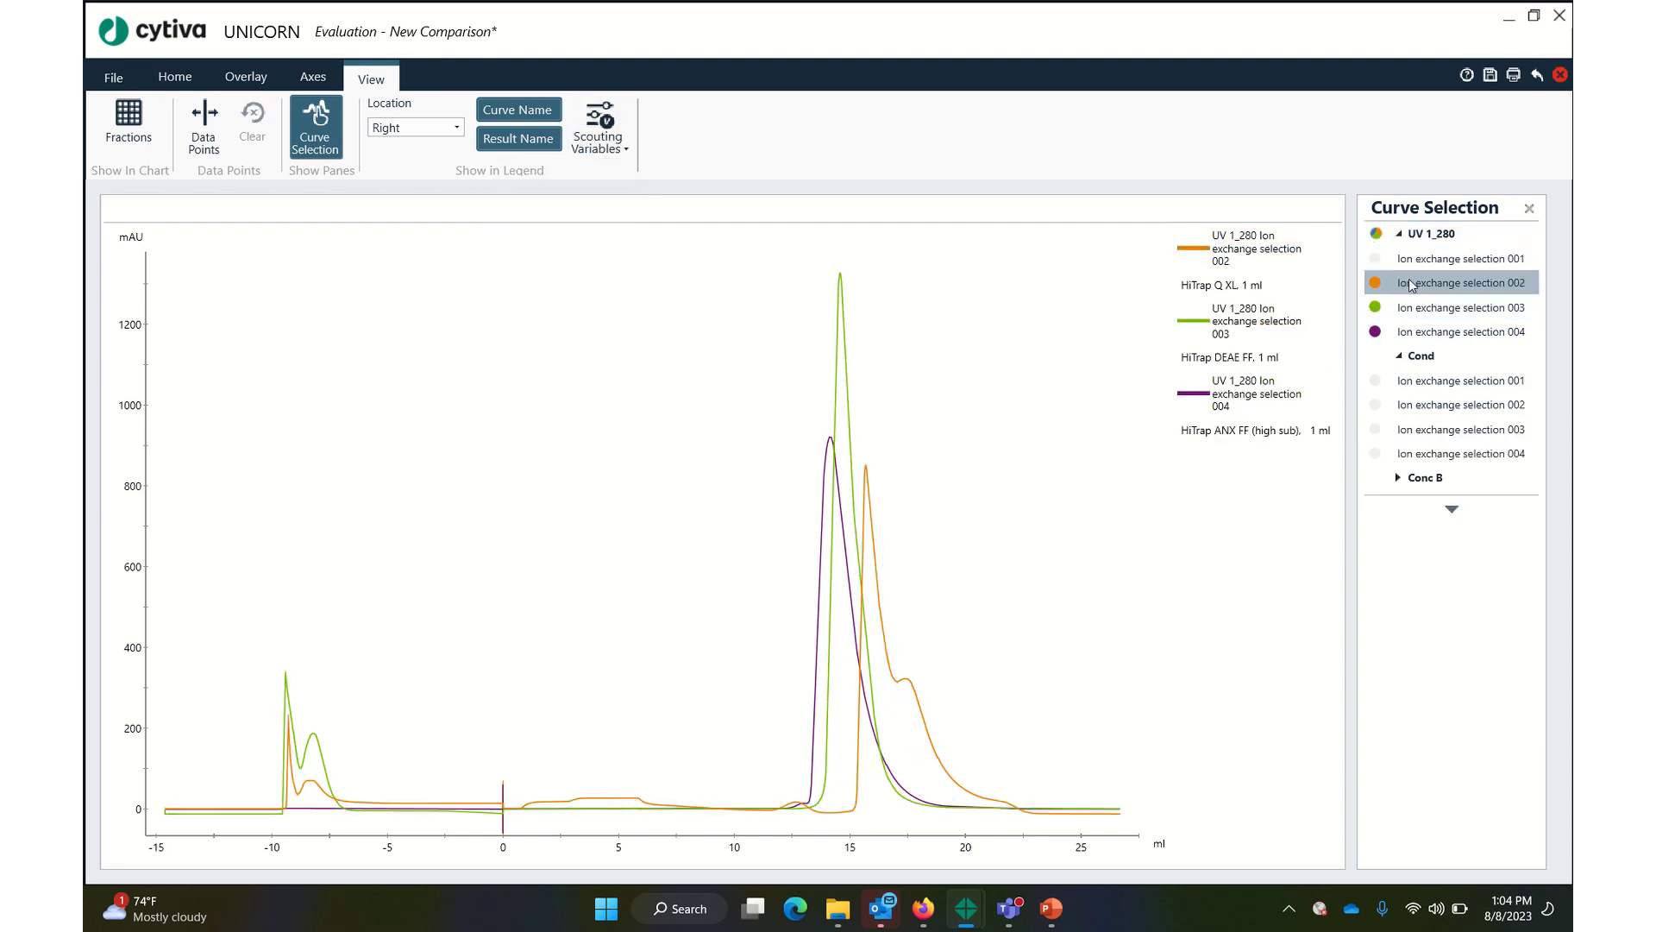
pyautogui.click(1408, 282)
pyautogui.click(1429, 332)
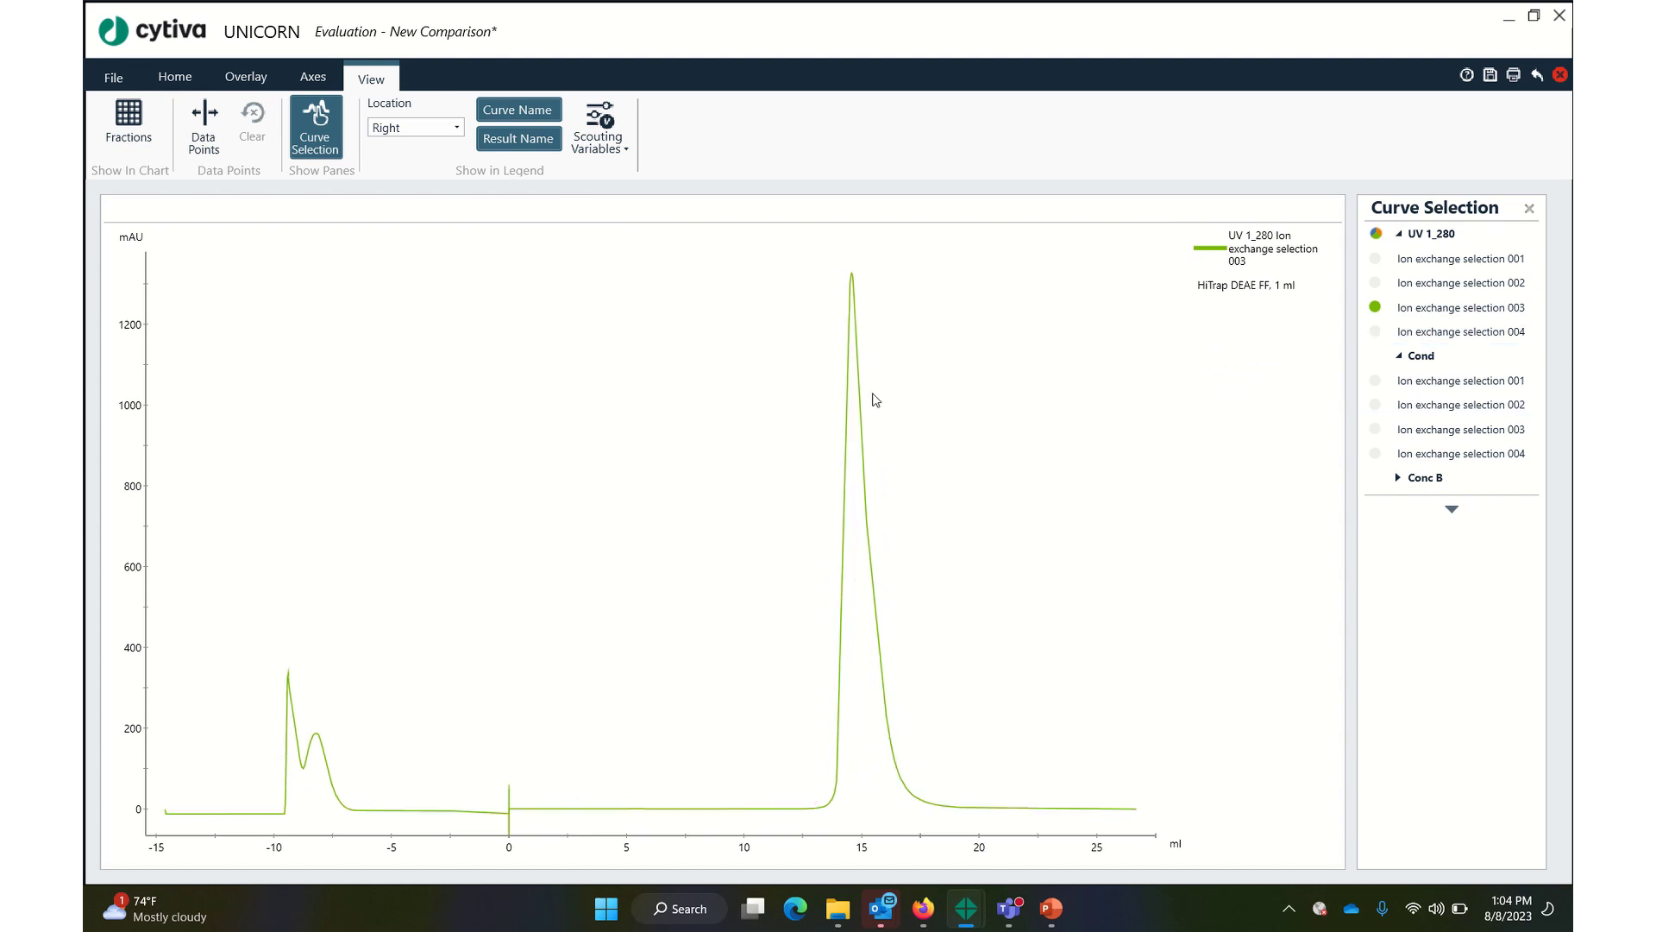
# Step: Zoom in on the elution peak of Ion exchange selection 003 and show the UV 1_280 curves of 001, 002 and 004 again
pyautogui.moveTo(817, 257); pyautogui.dragTo(919, 824)
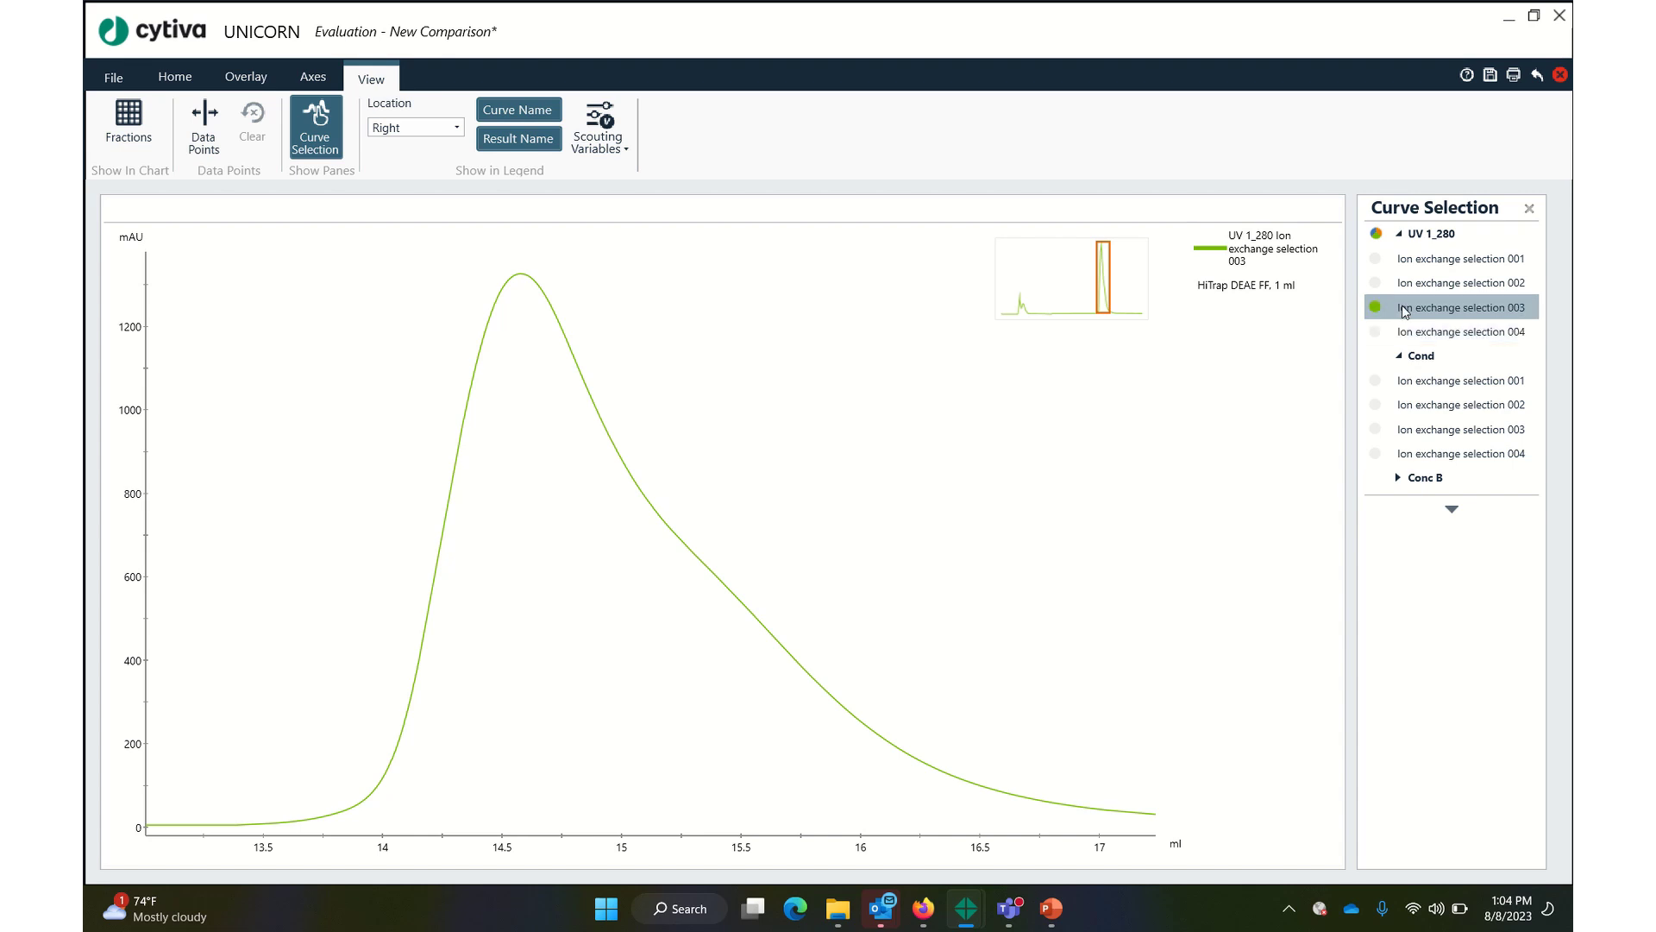
pyautogui.click(1425, 259)
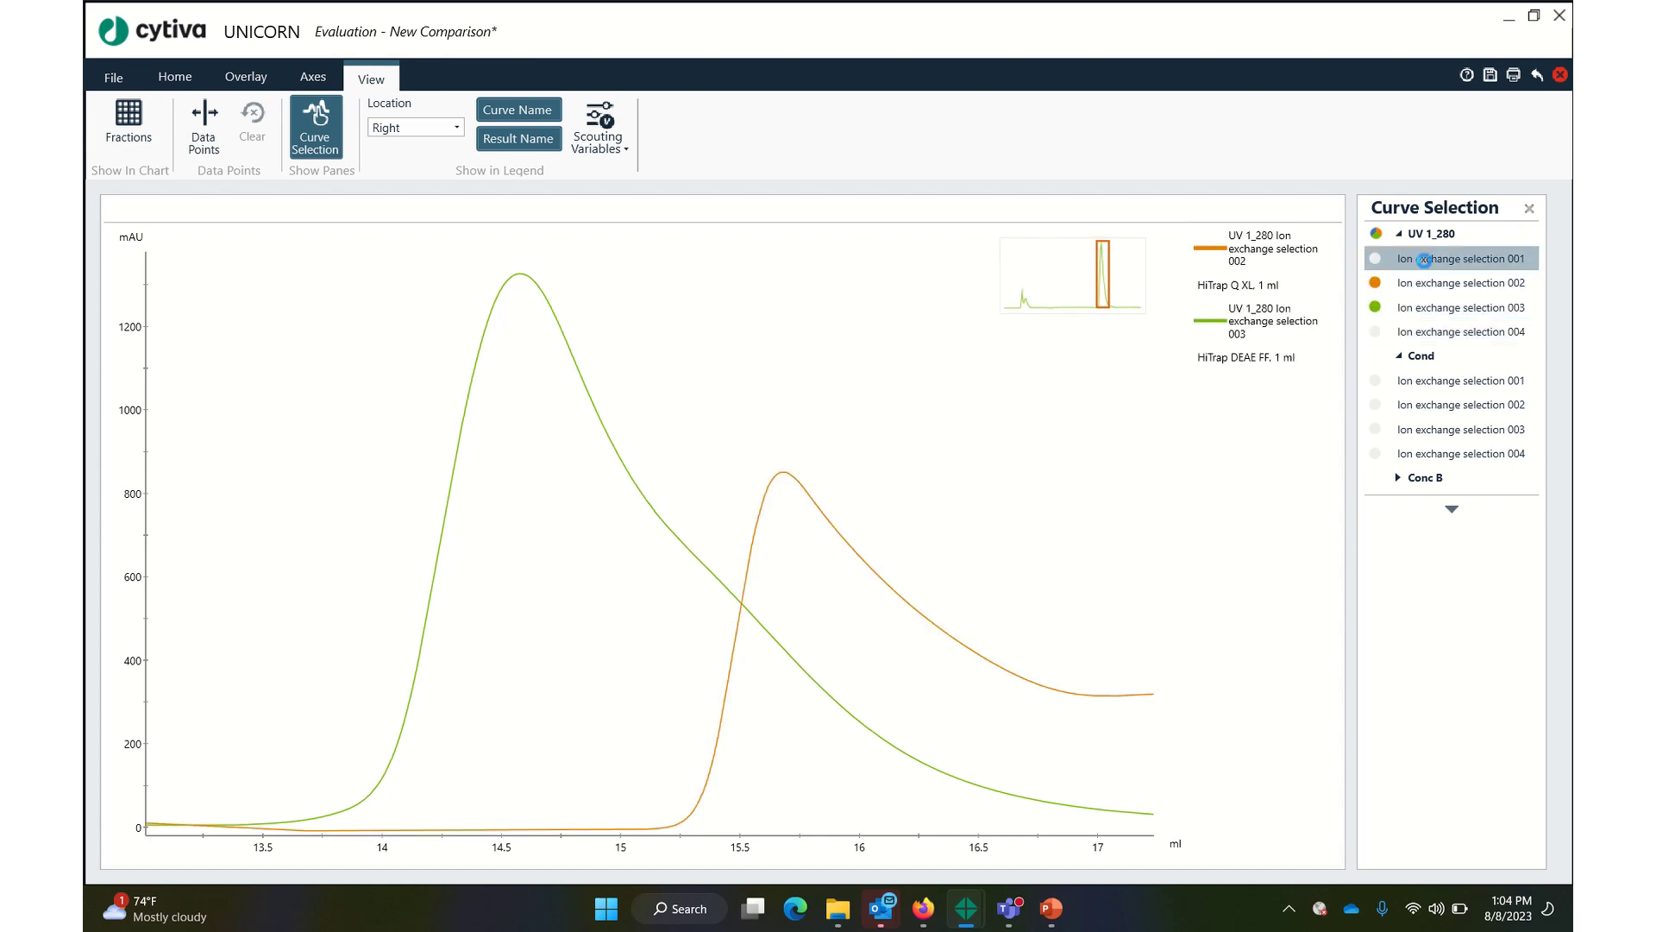
pyautogui.click(1430, 335)
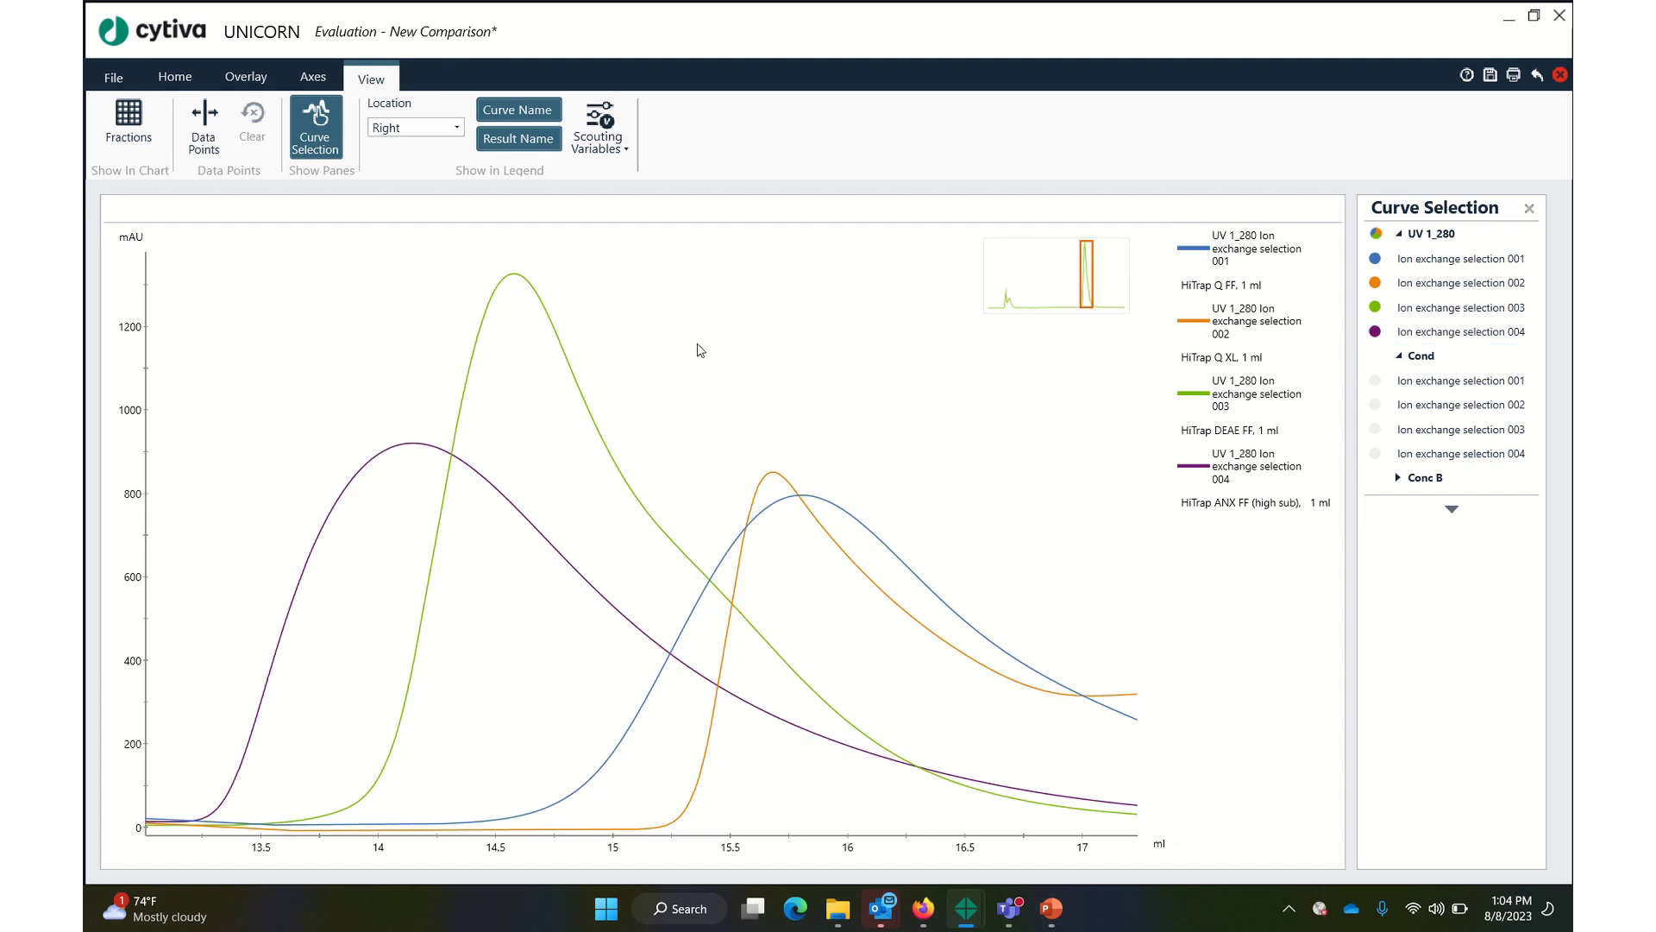
pyautogui.rightClick(773, 332)
pyautogui.click(721, 285)
pyautogui.rightClick(728, 320)
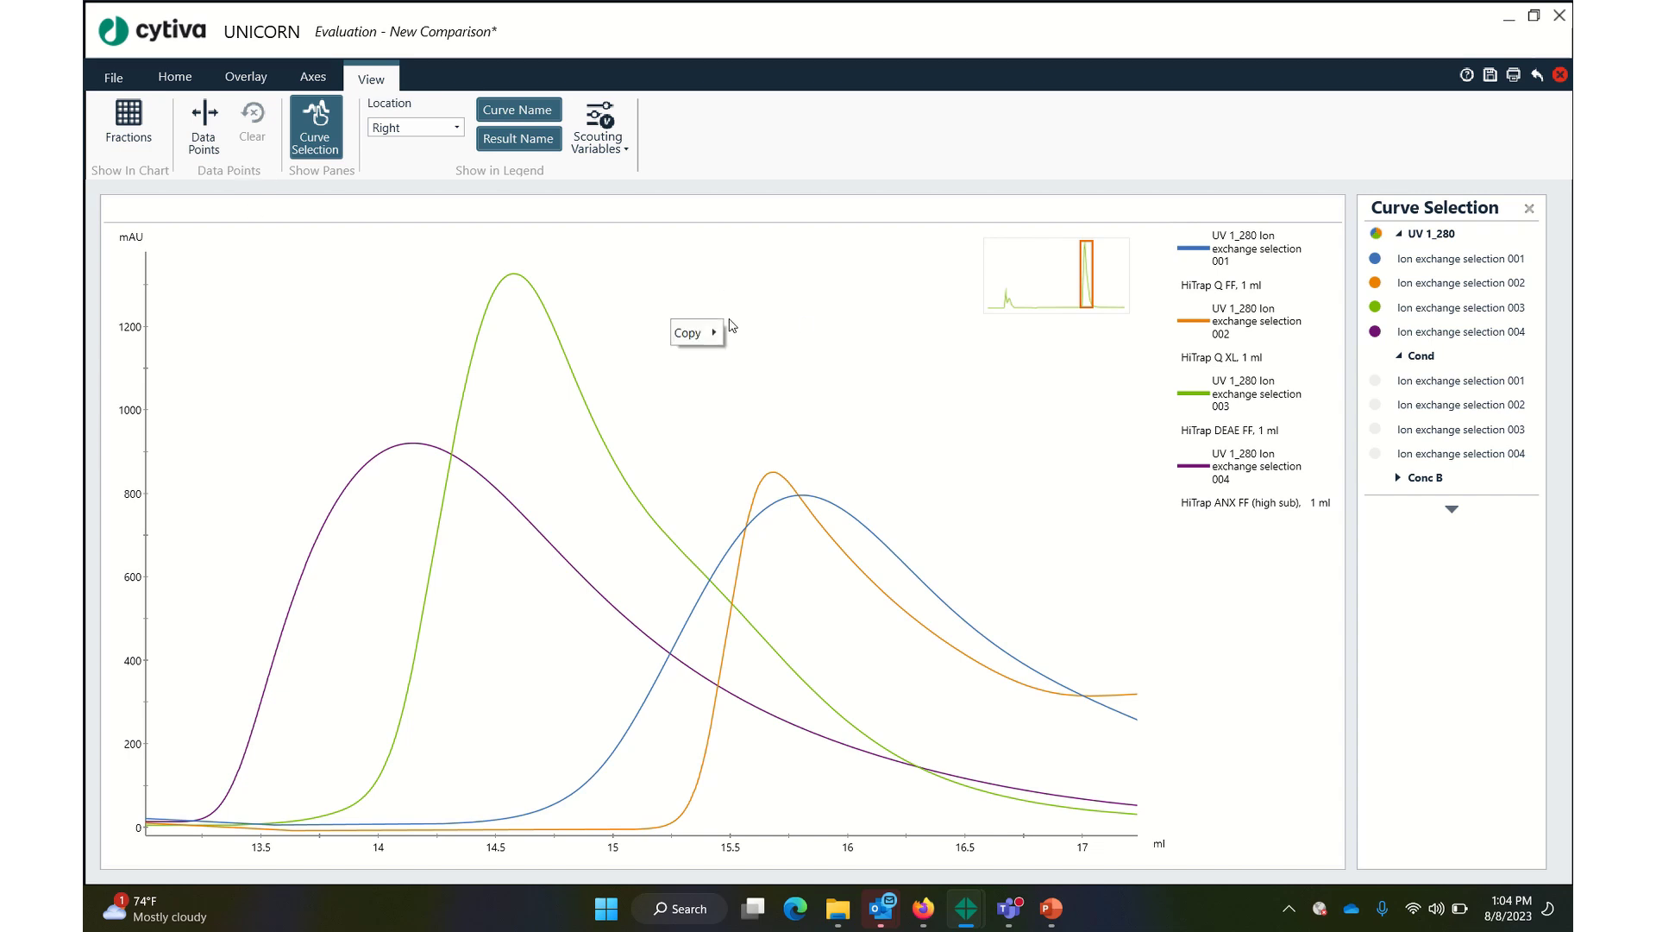
pyautogui.rightClick(666, 291)
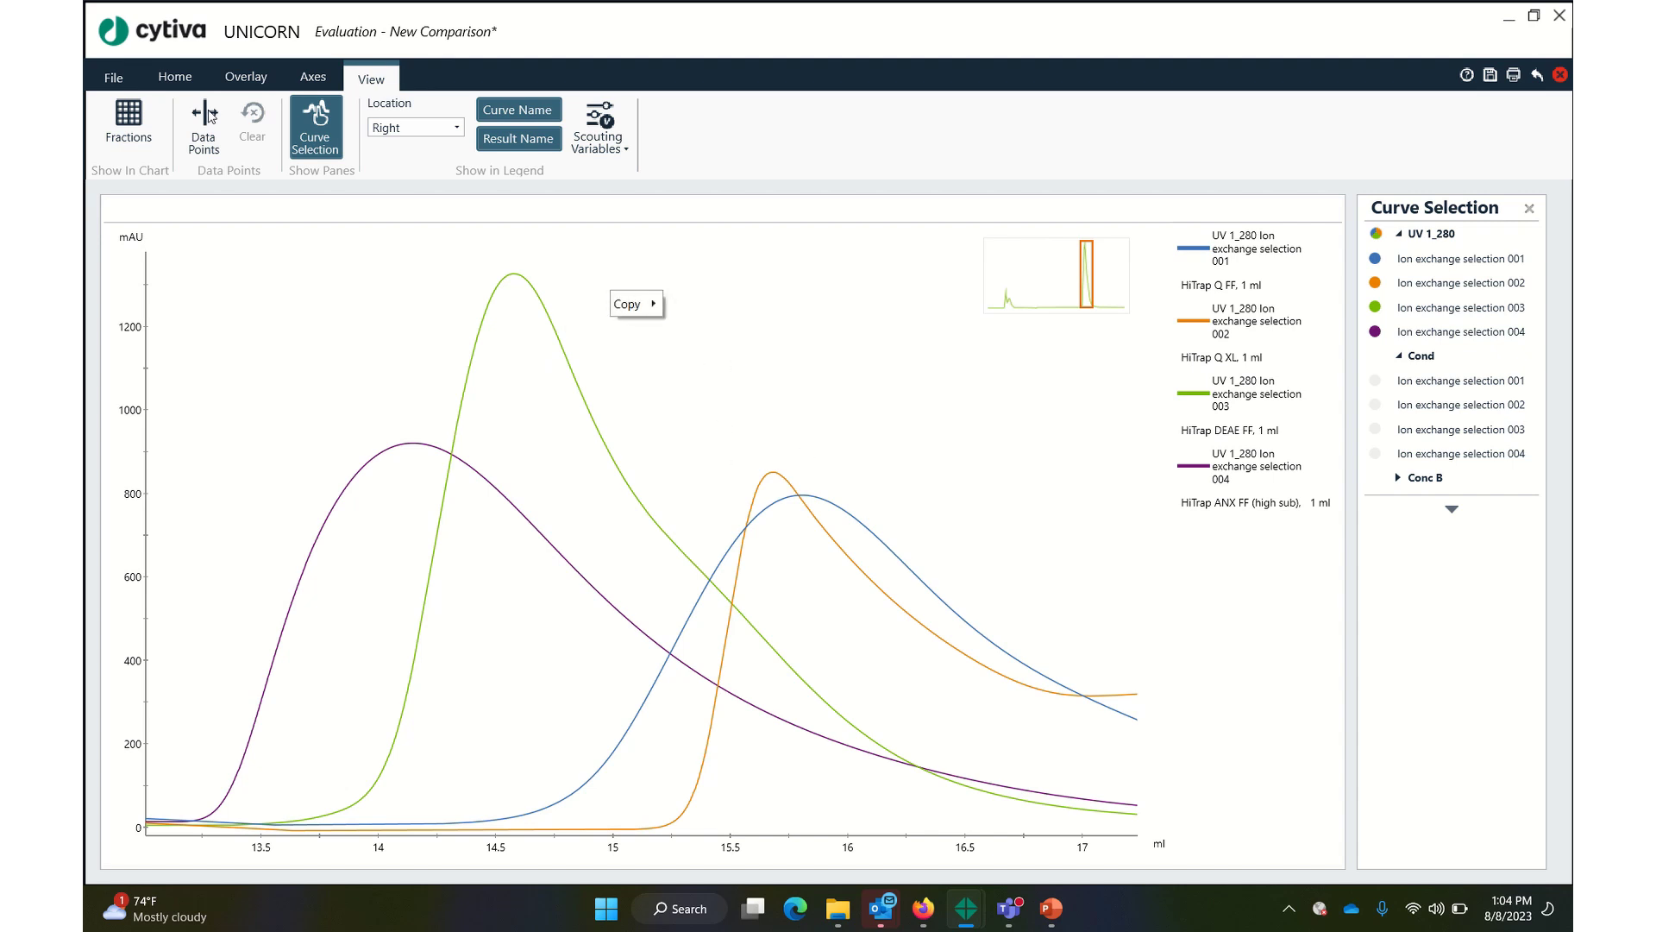
pyautogui.click(245, 84)
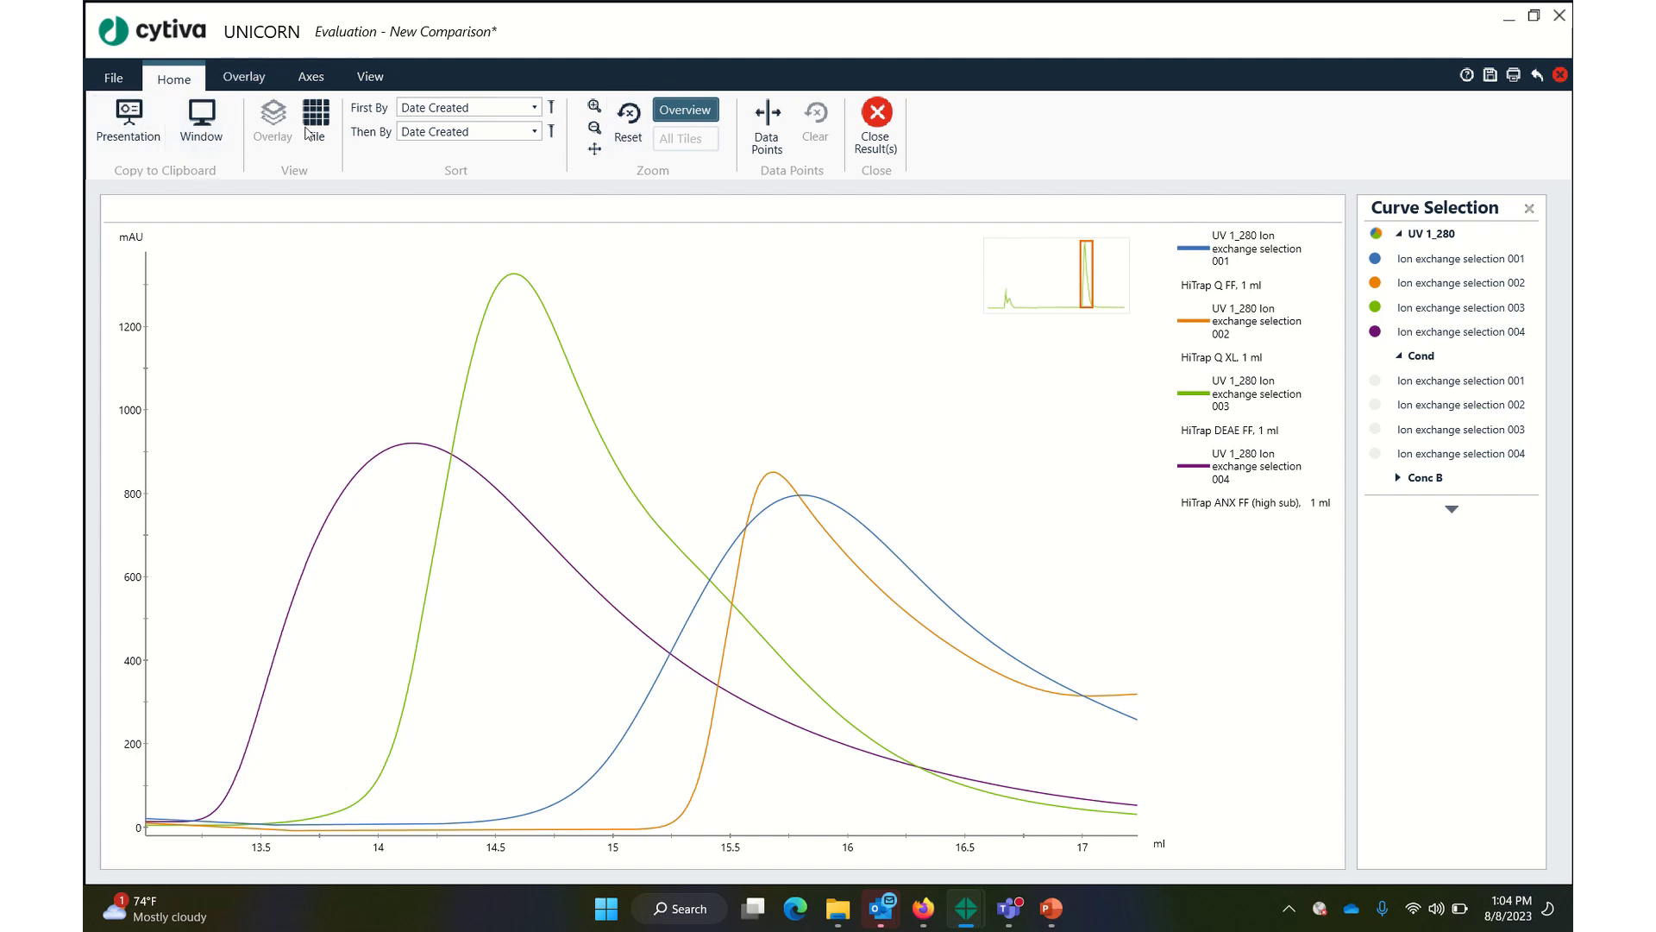
pyautogui.click(369, 79)
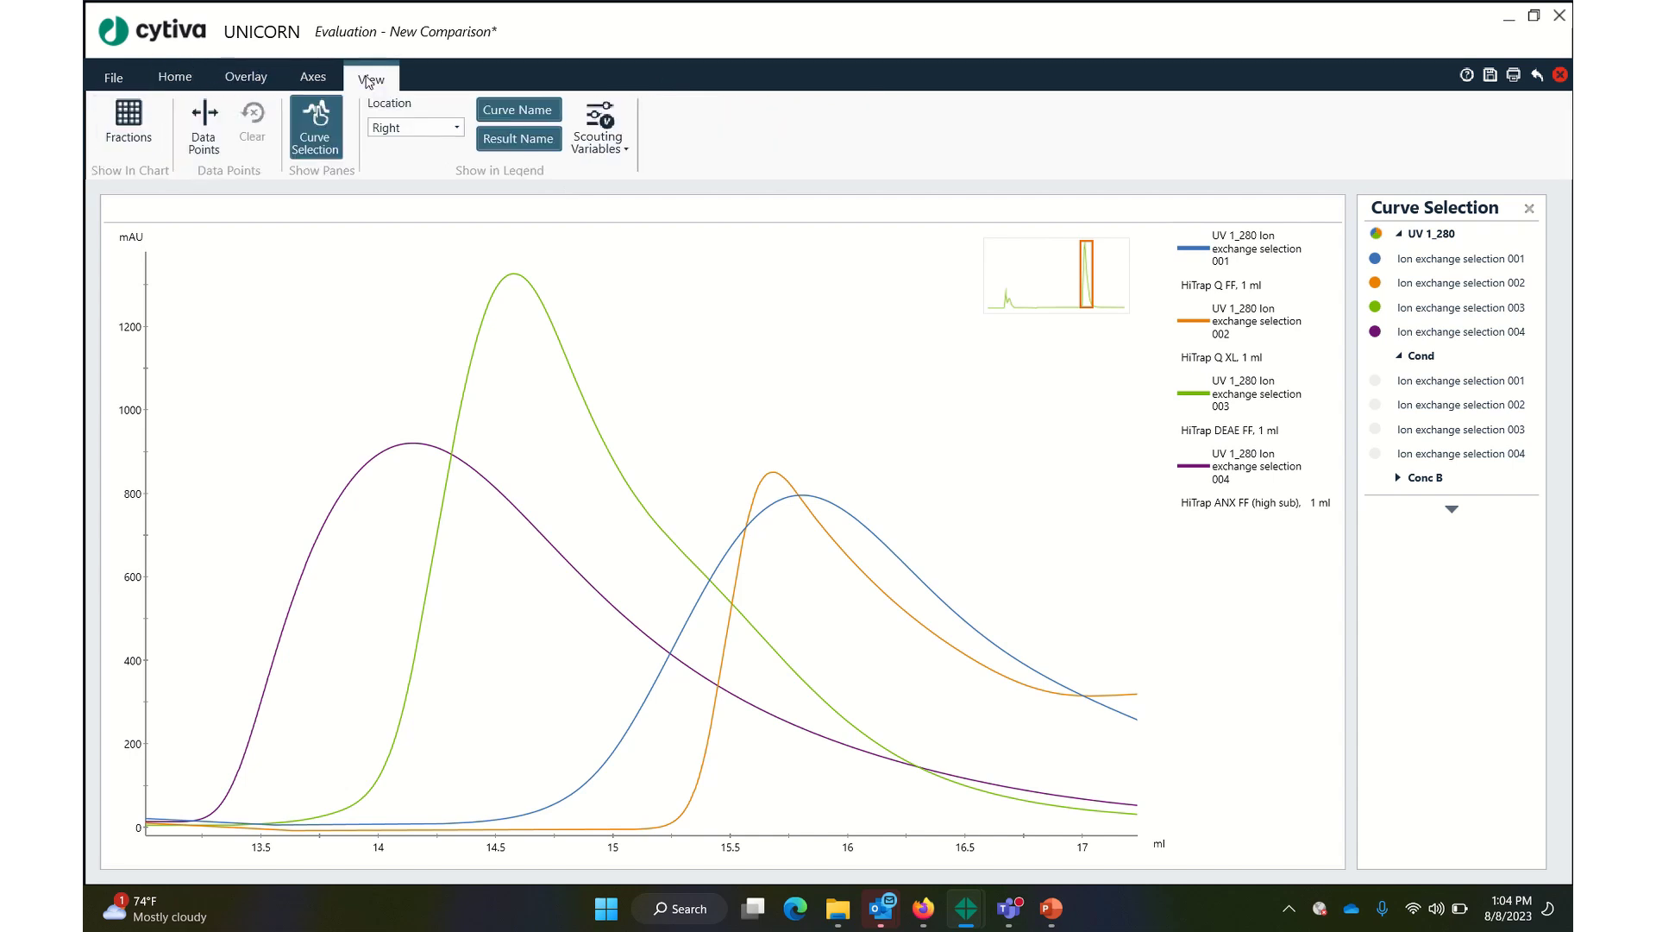
pyautogui.click(312, 77)
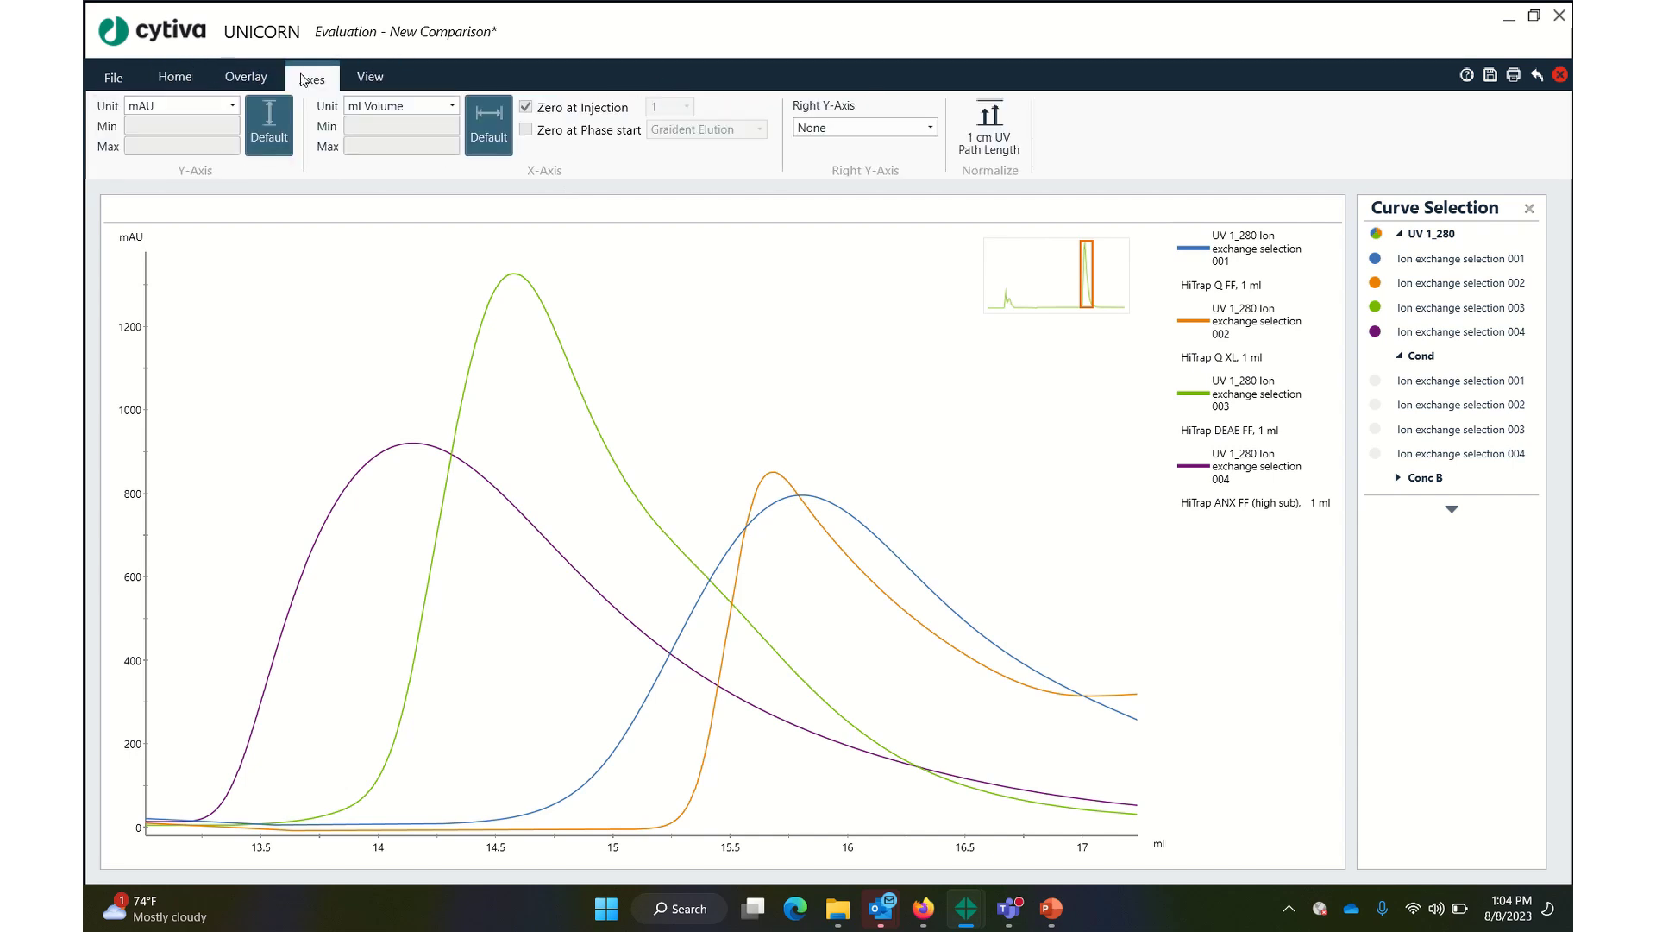
pyautogui.click(247, 79)
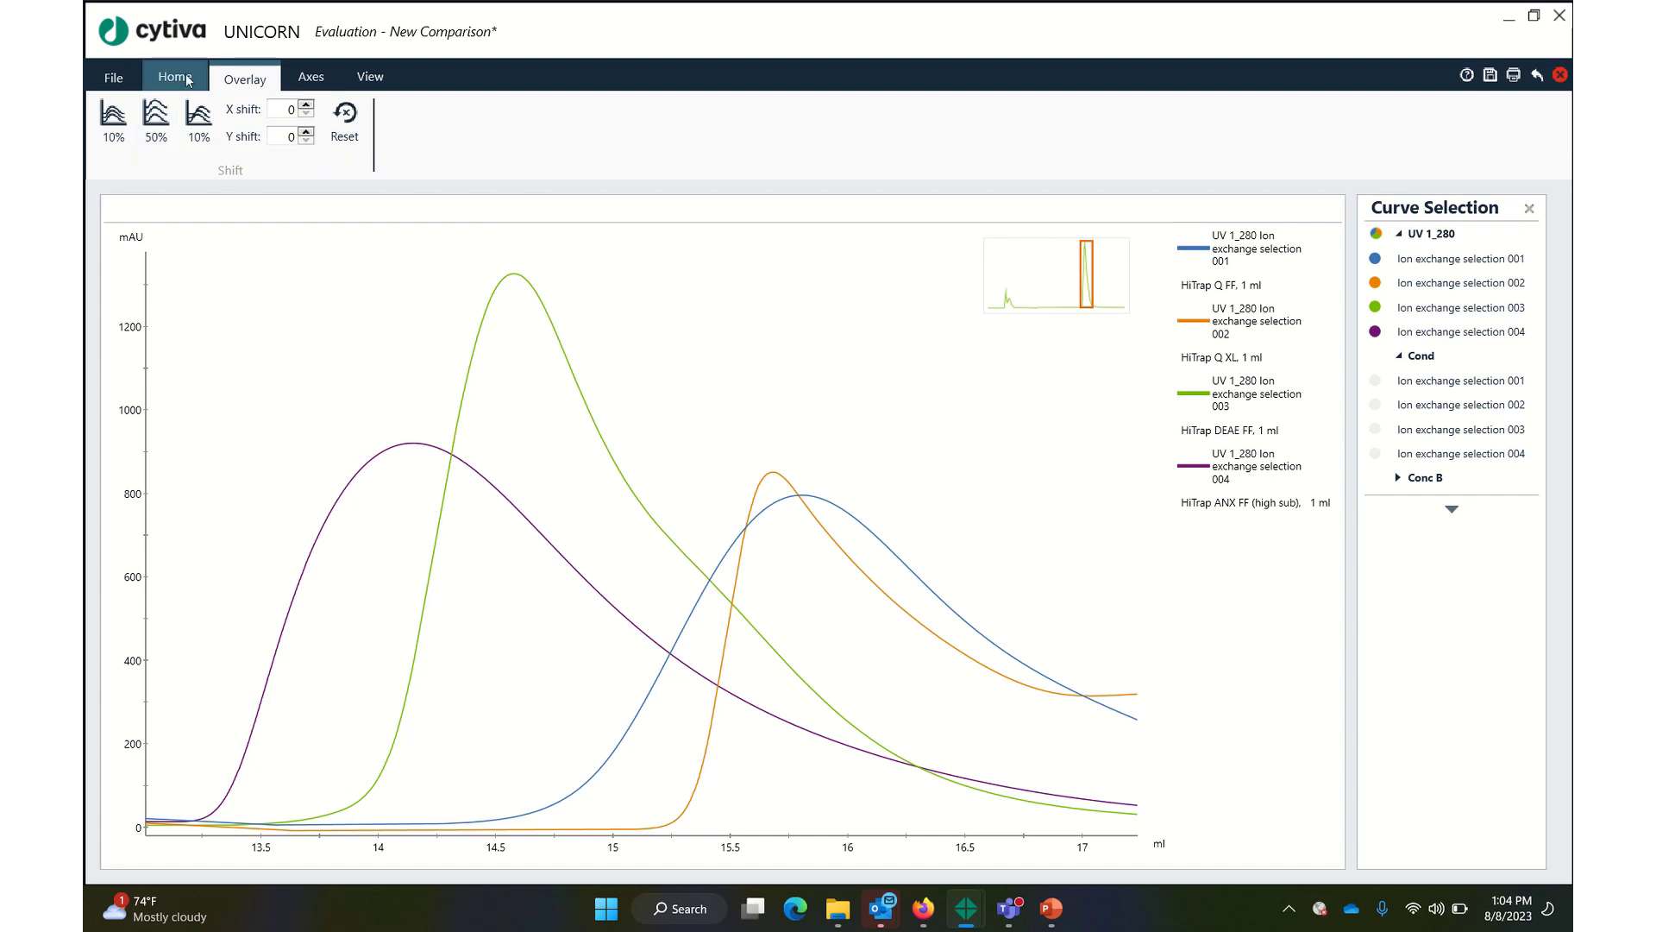
pyautogui.click(382, 86)
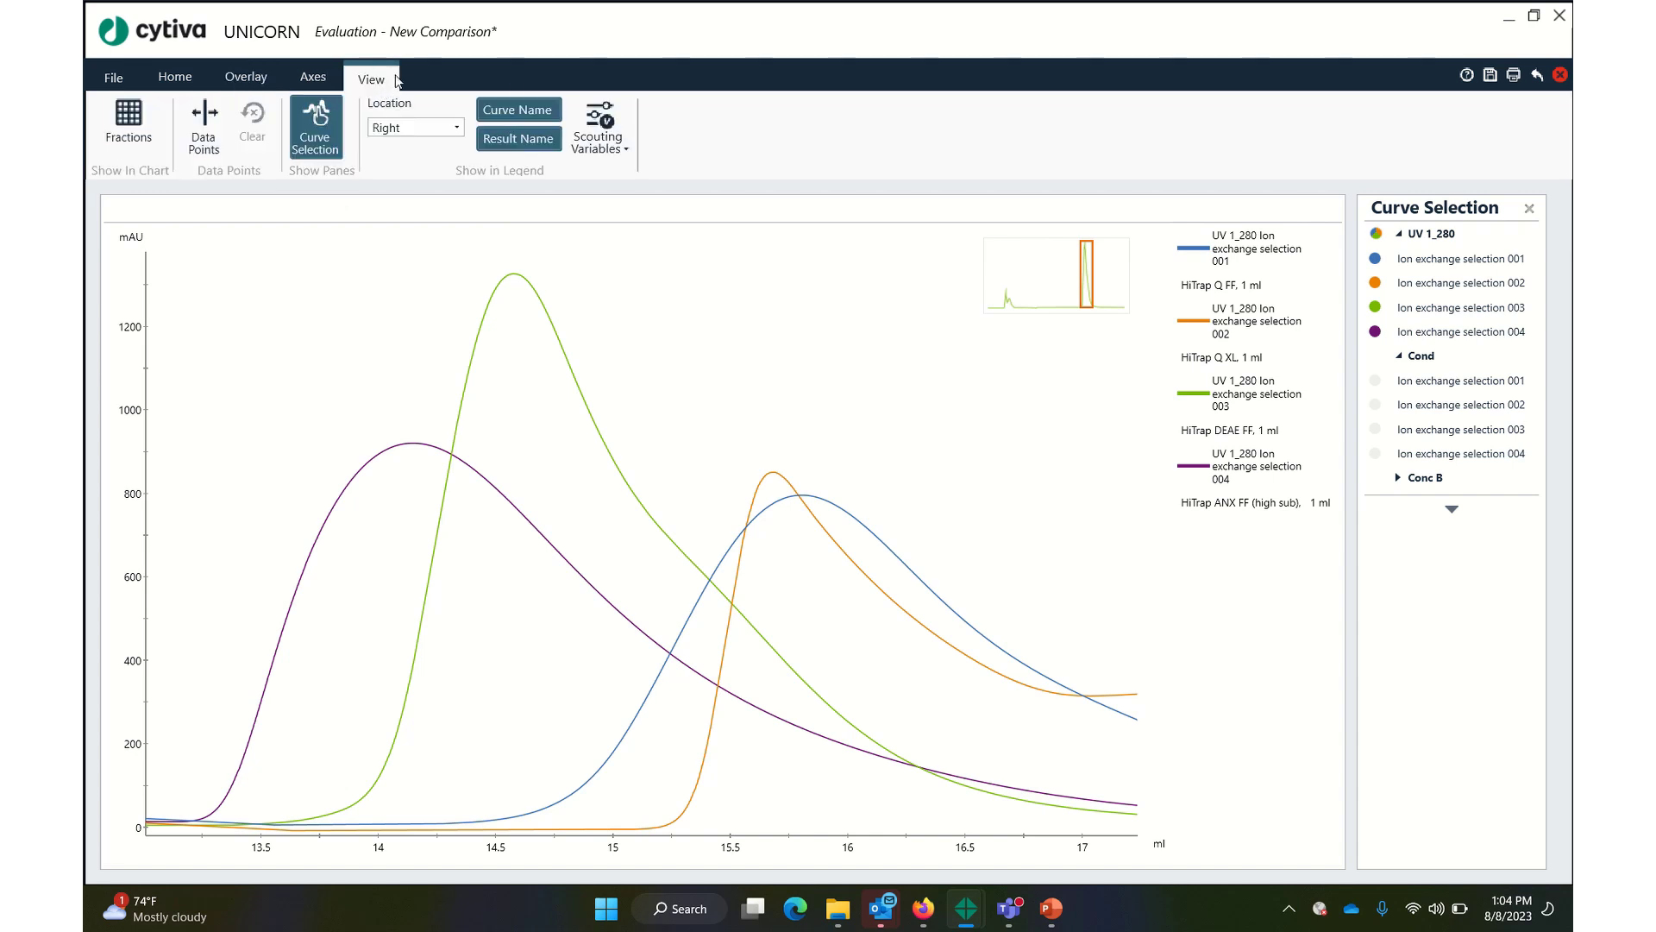
pyautogui.click(325, 81)
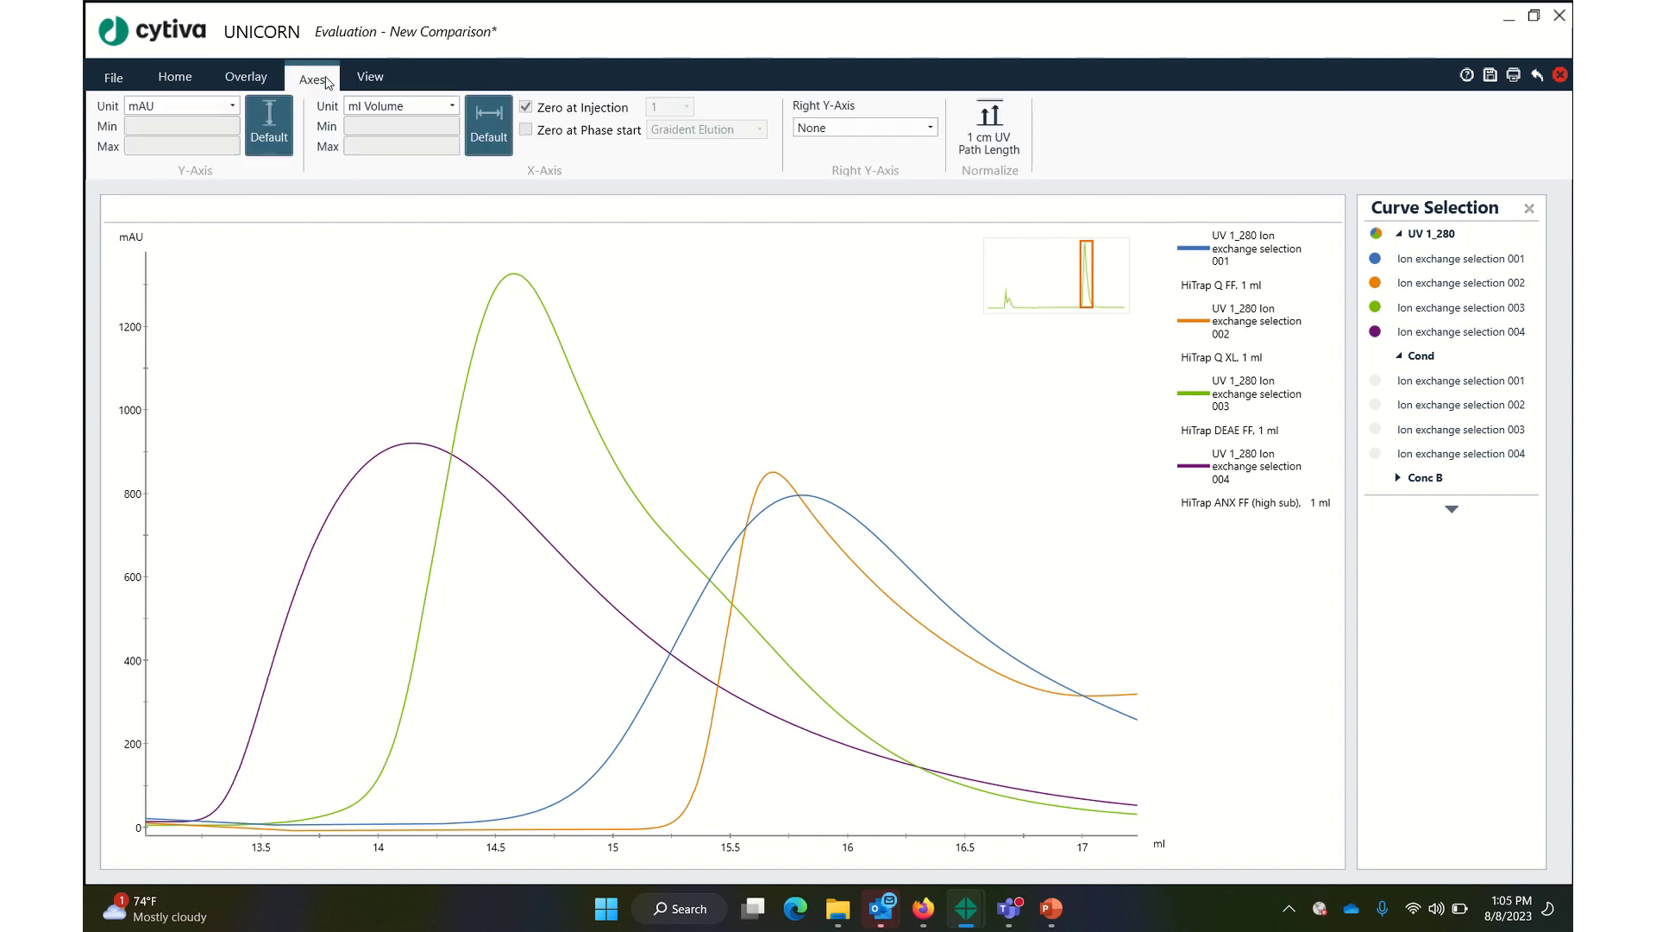
pyautogui.click(246, 78)
pyautogui.click(343, 125)
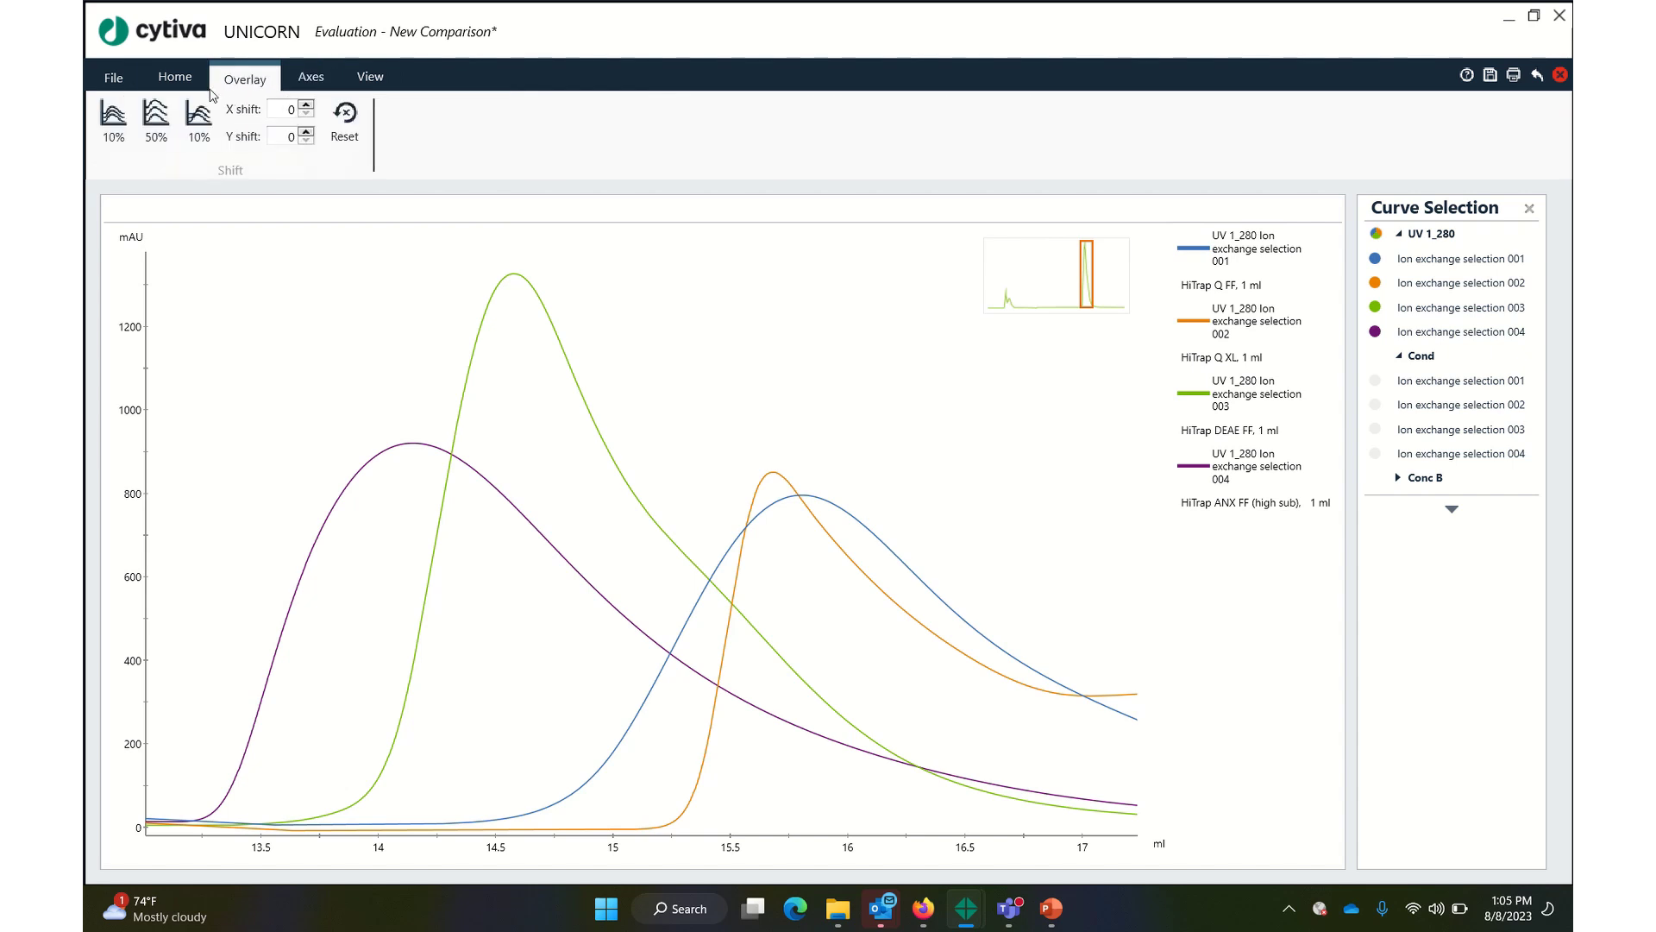
# Step: Reset the zoom of the comparison chart and switch to the UNICORN System Control module
pyautogui.click(175, 79)
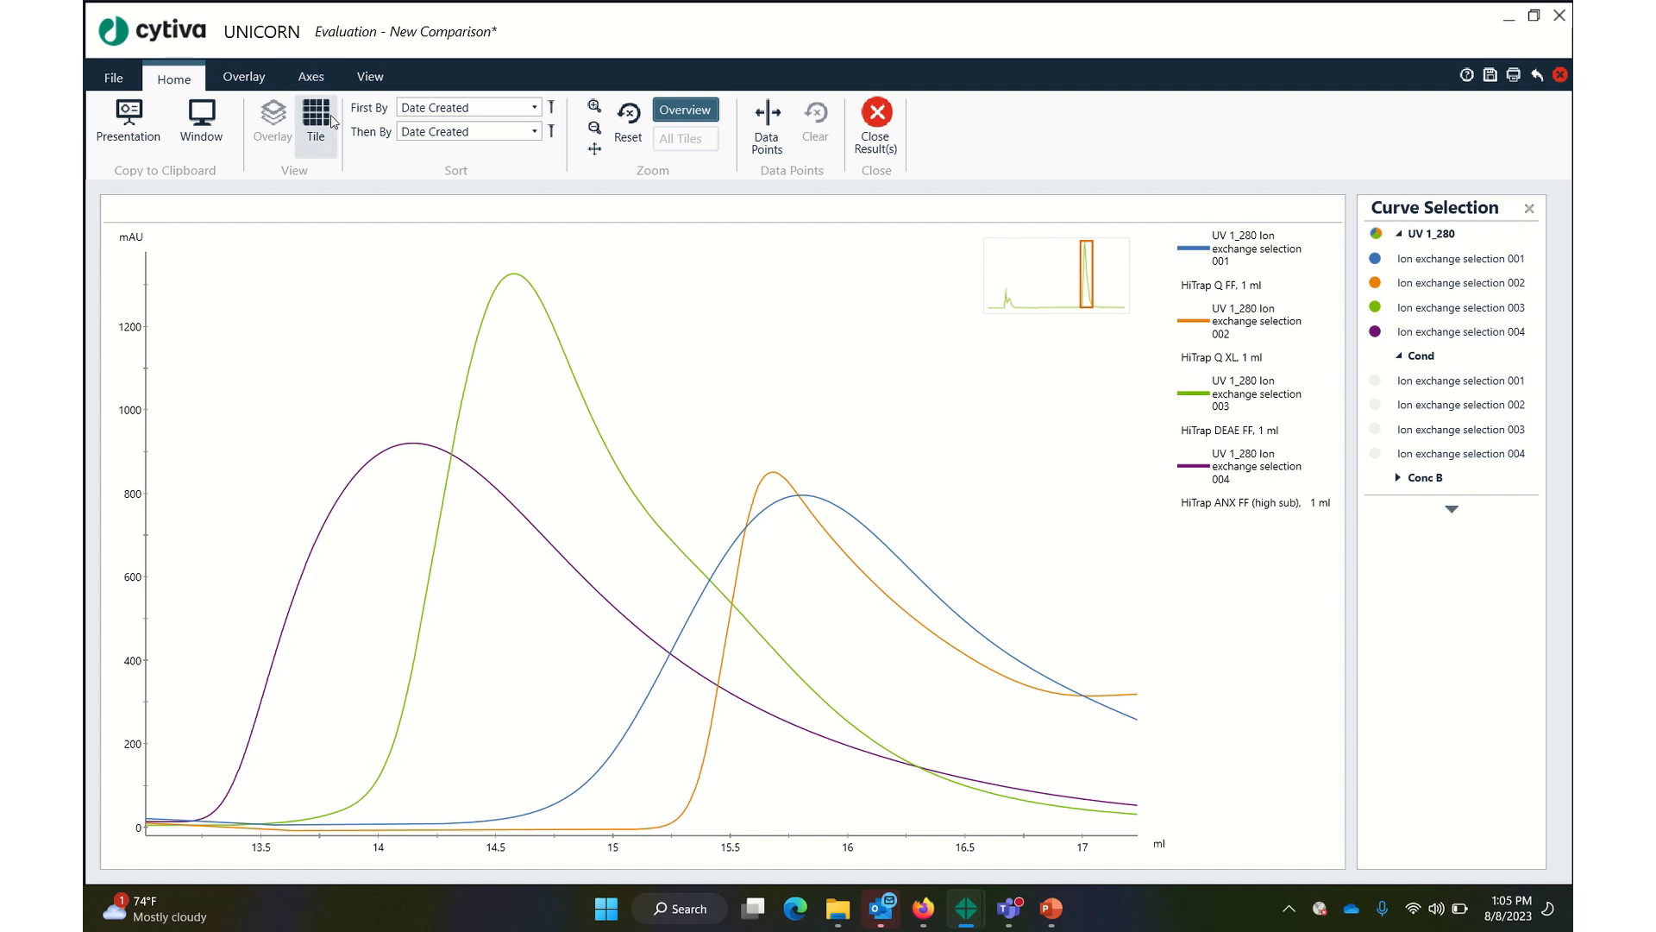
pyautogui.click(633, 119)
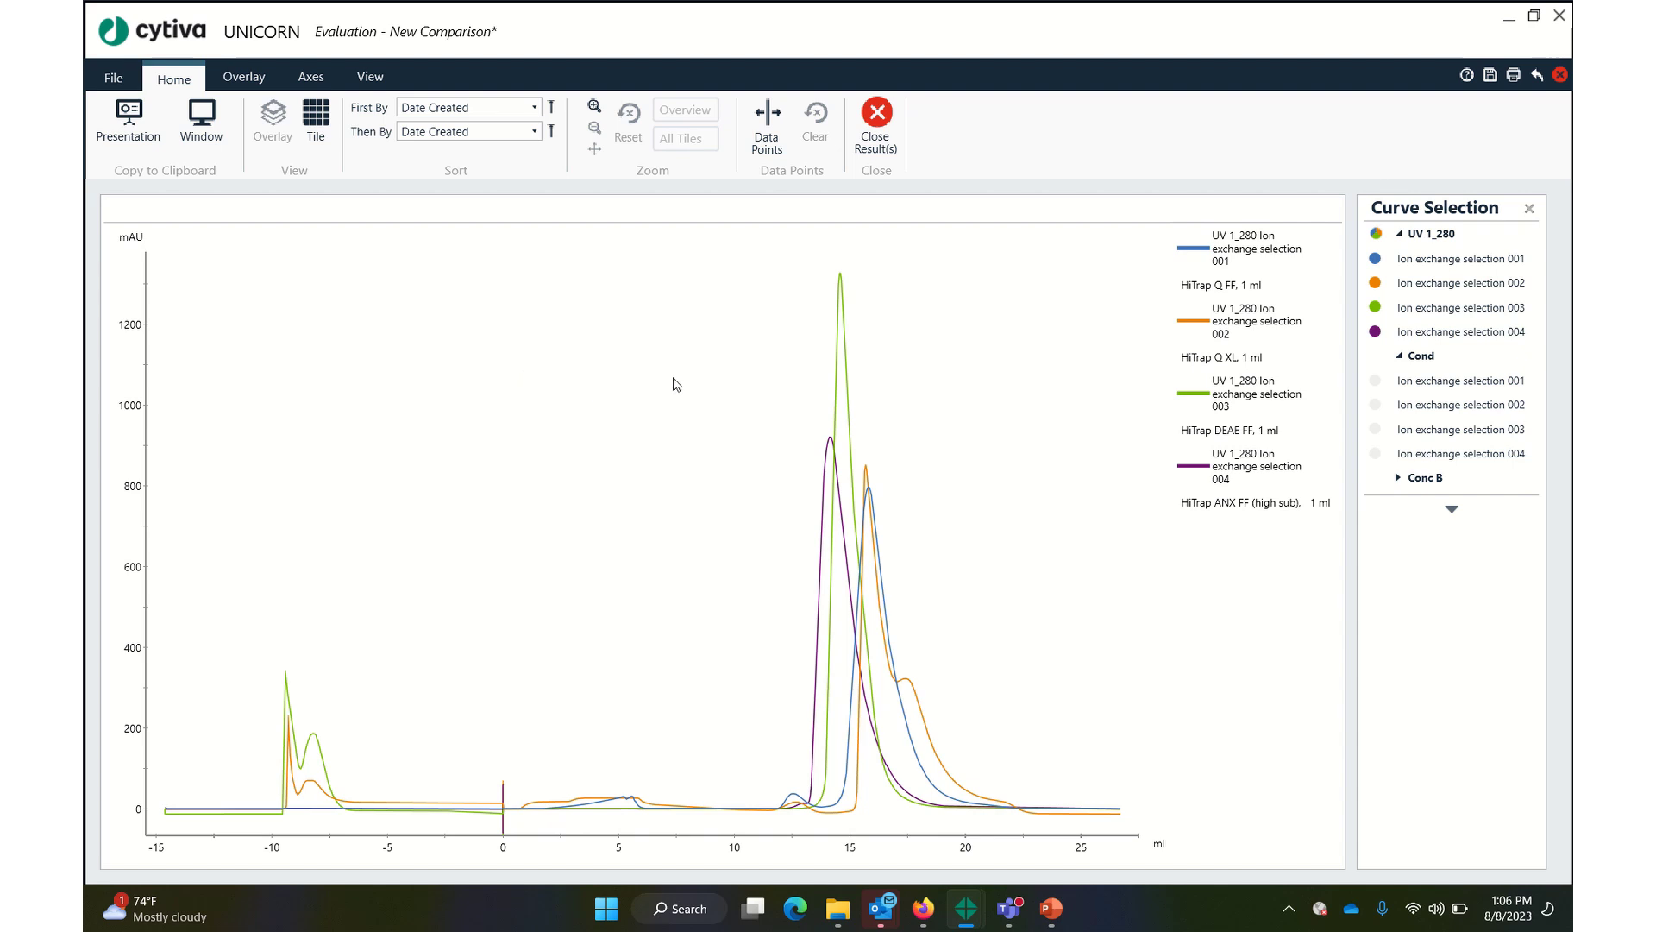
pyautogui.click(967, 911)
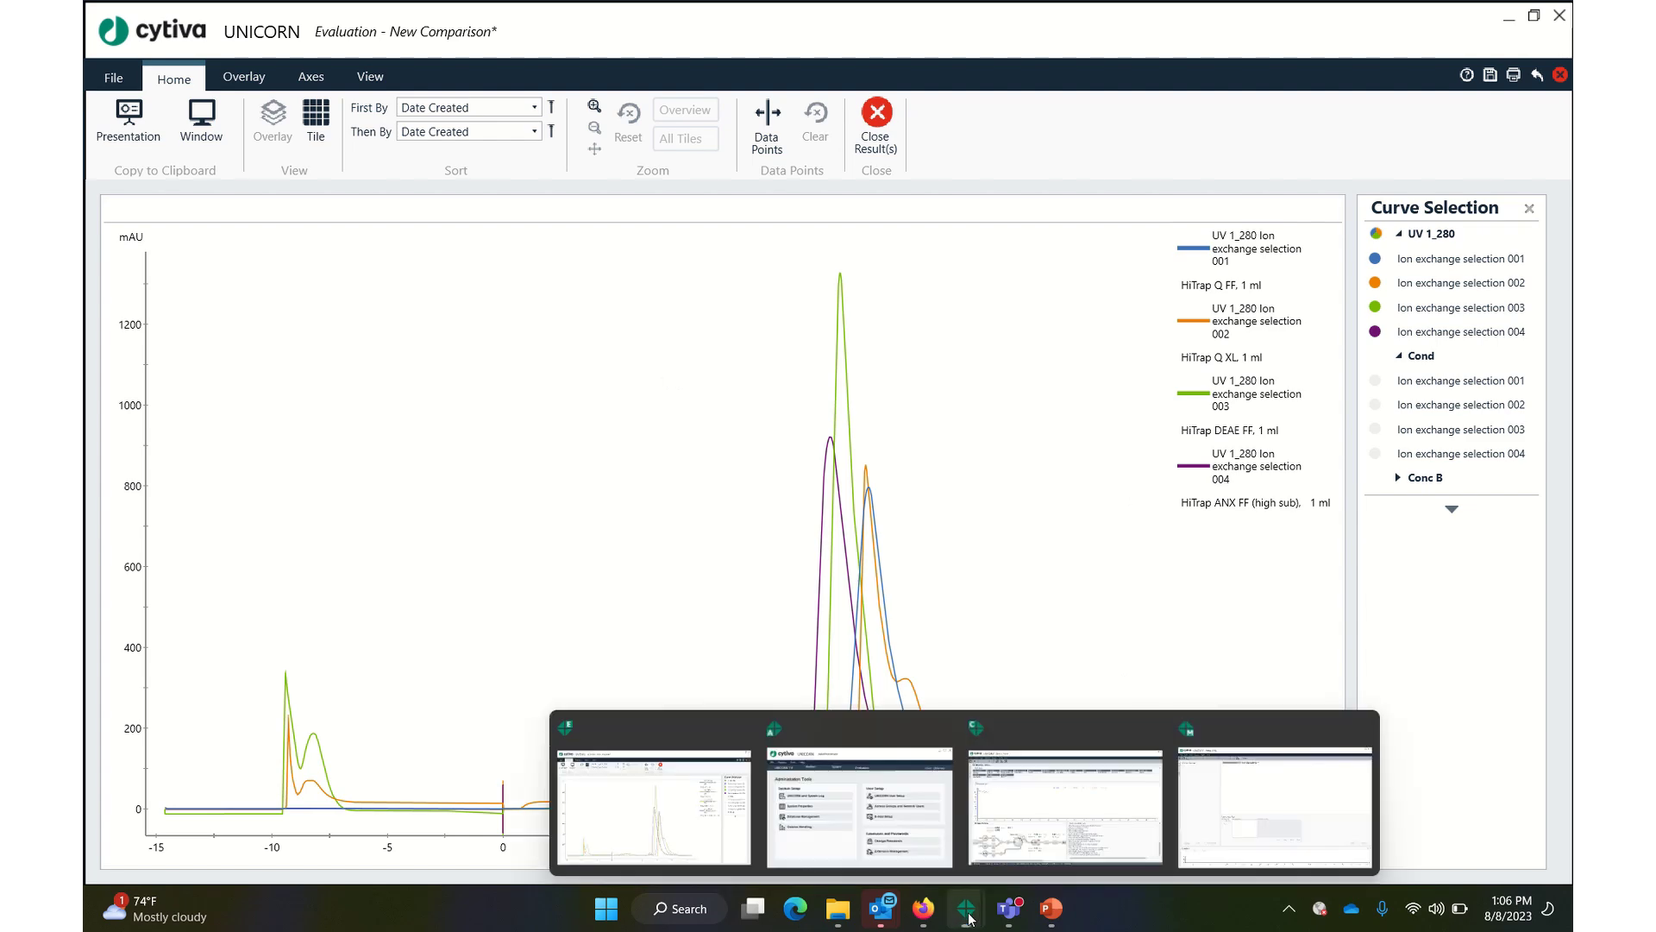
pyautogui.click(1052, 831)
pyautogui.click(312, 355)
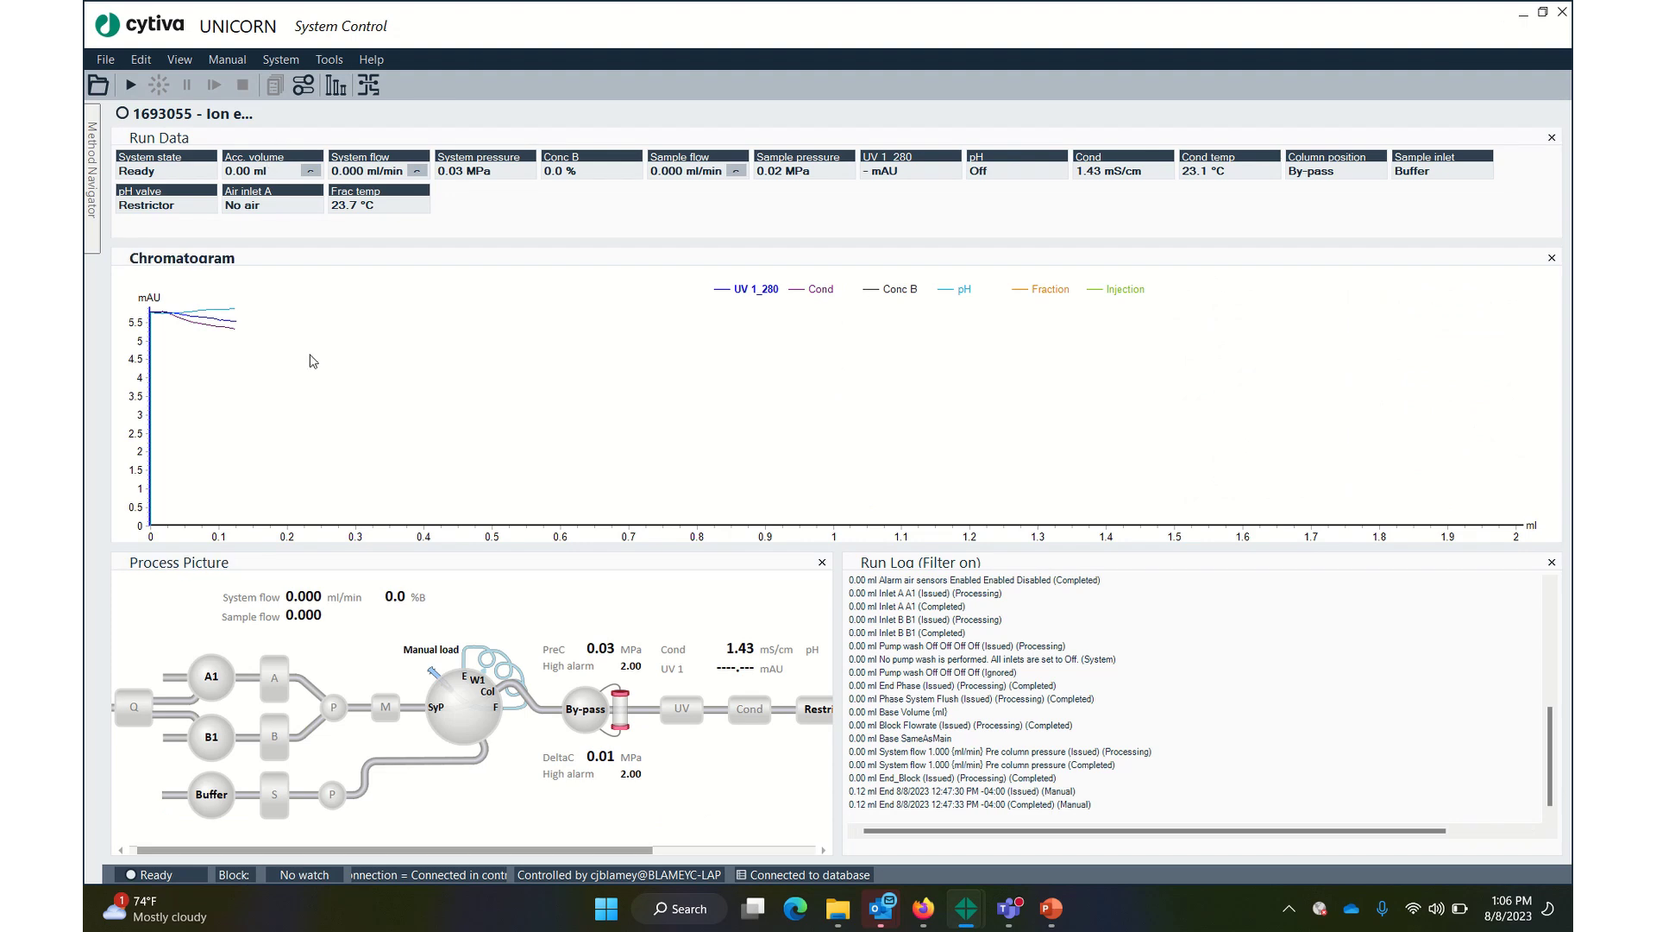
# Step: Open the Ion exchange selection method from the Training > Examples folder for a run and advance its start protocol to the Scouting page
pyautogui.click(91, 162)
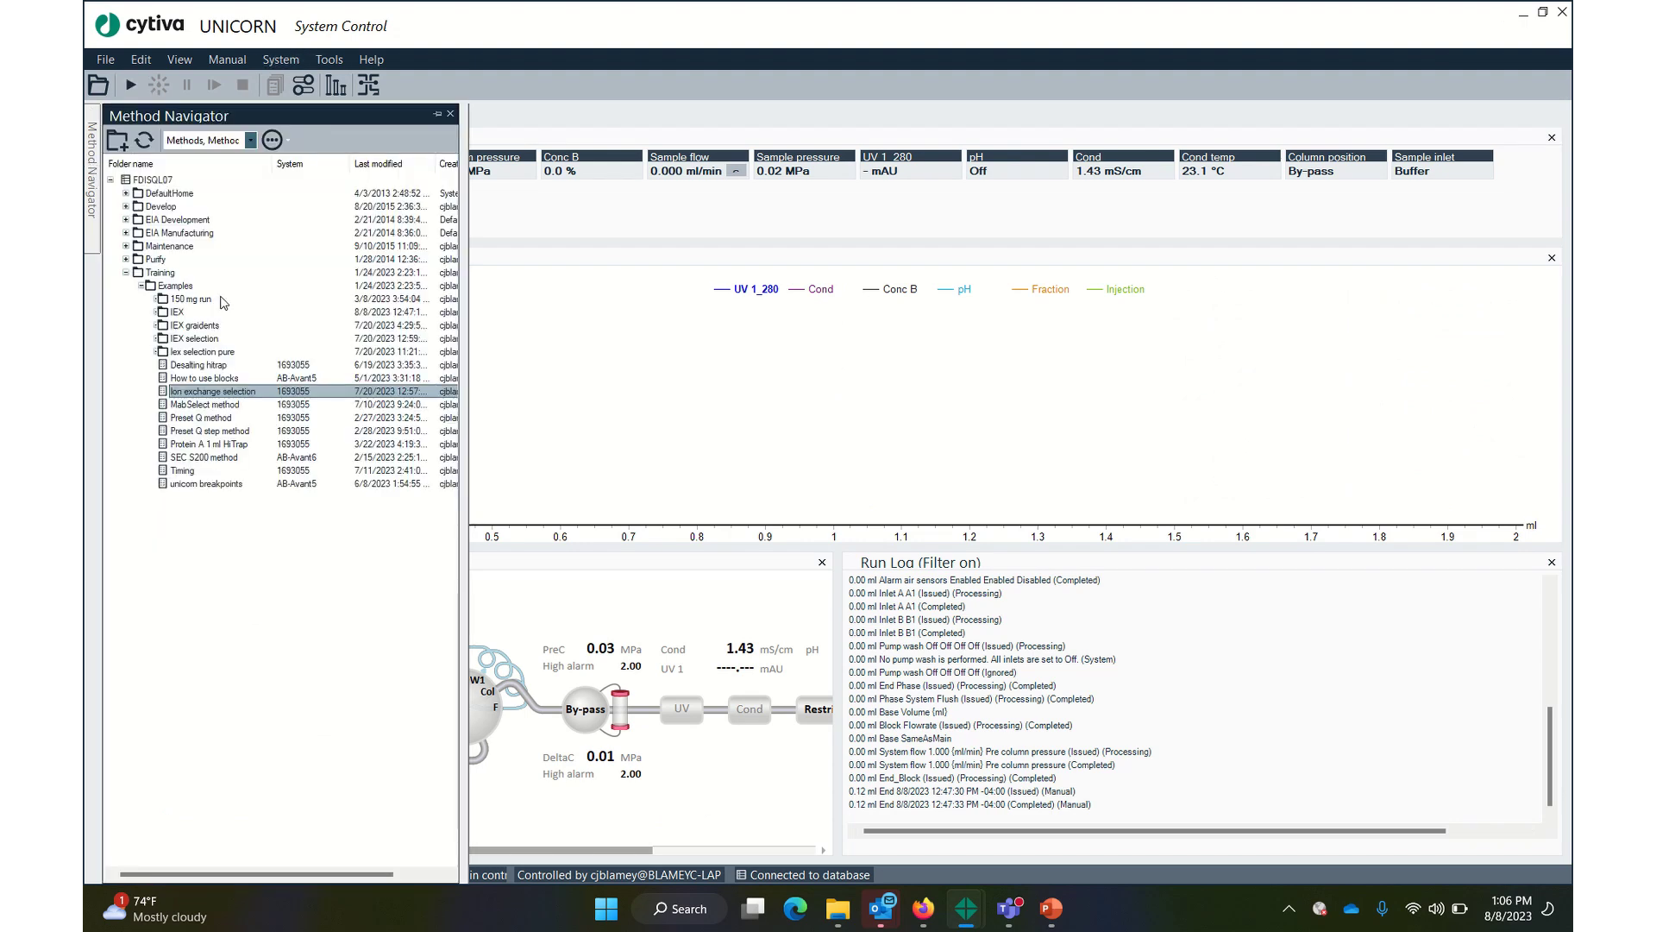
pyautogui.click(201, 393)
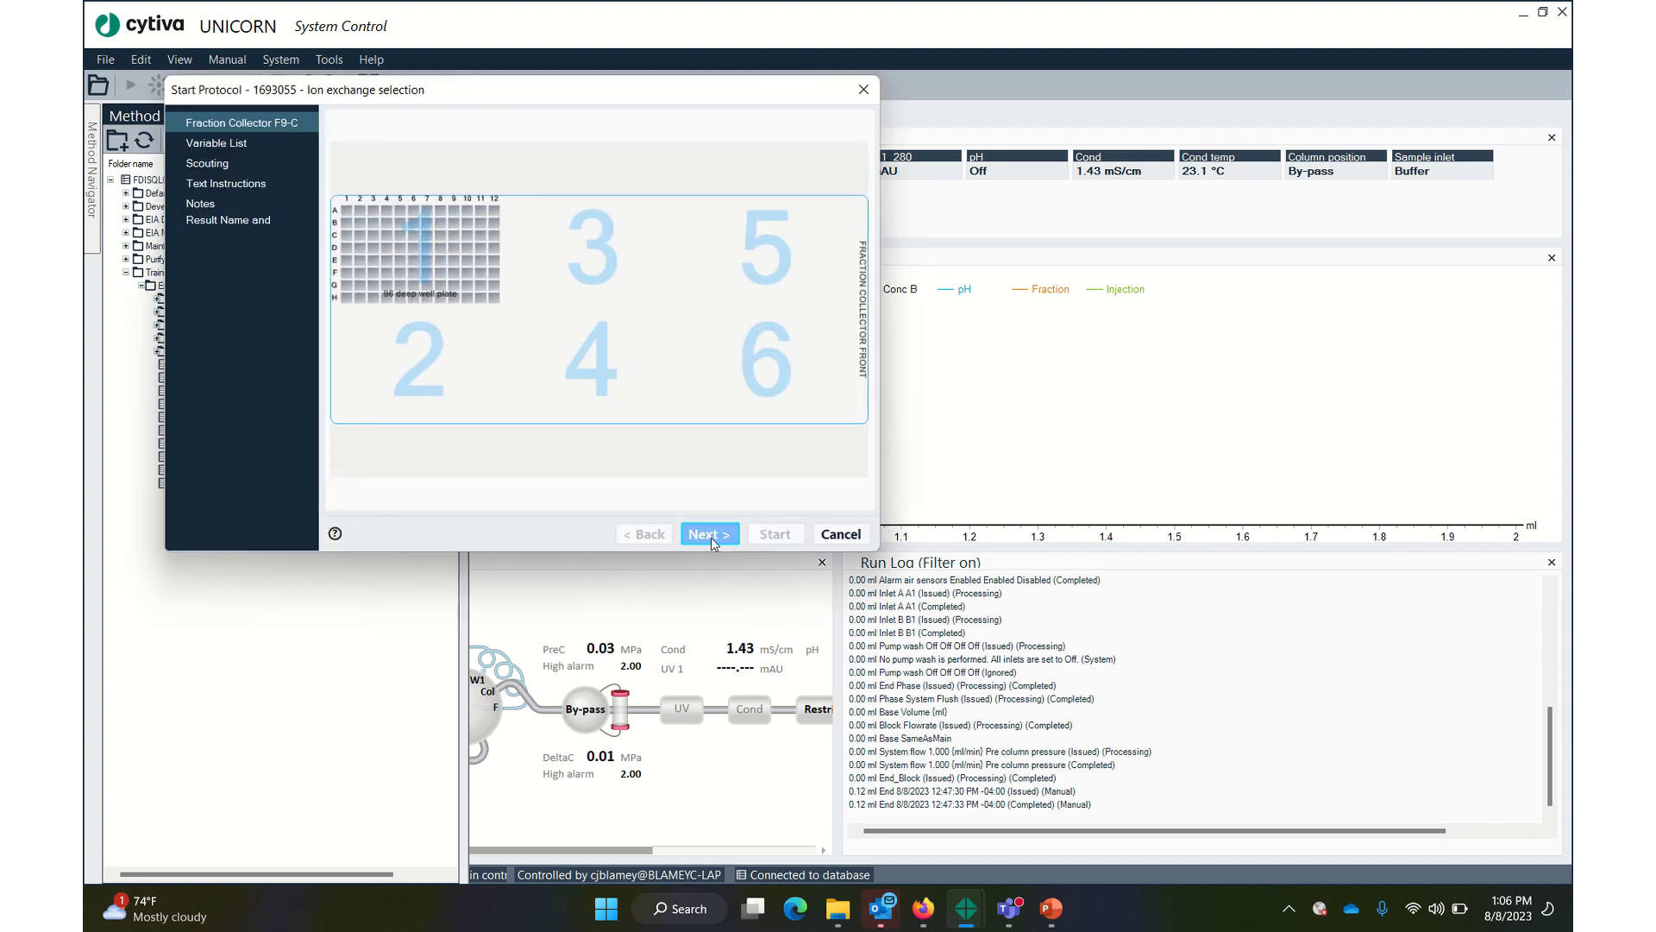
pyautogui.click(711, 535)
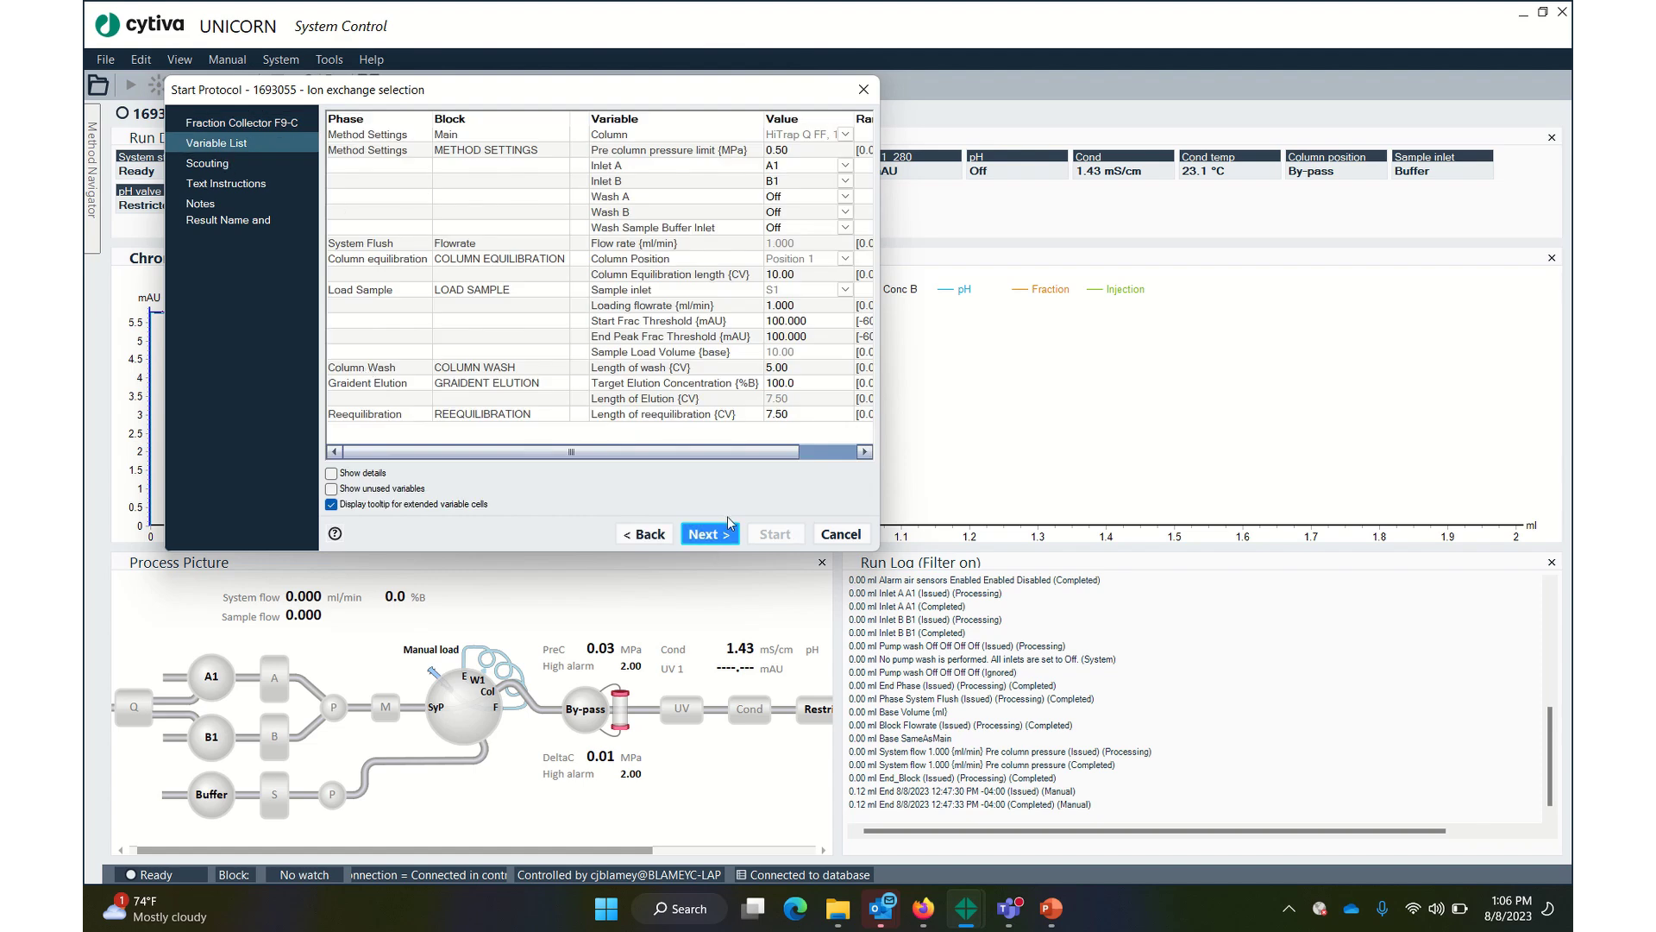
pyautogui.click(711, 534)
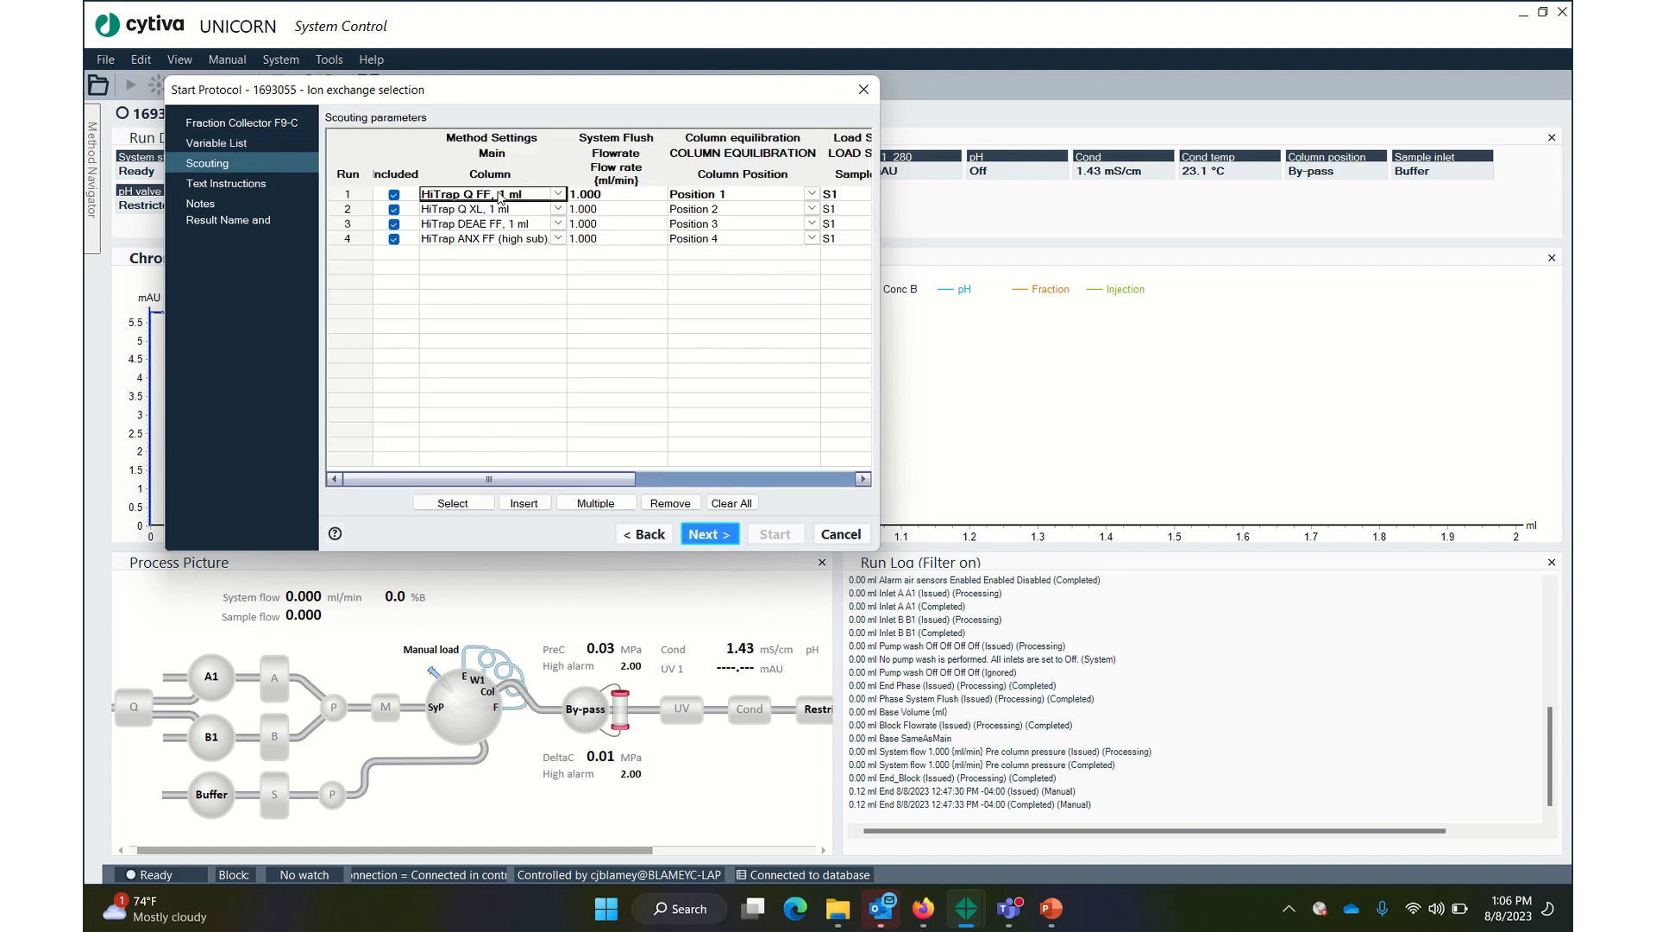
pyautogui.click(498, 341)
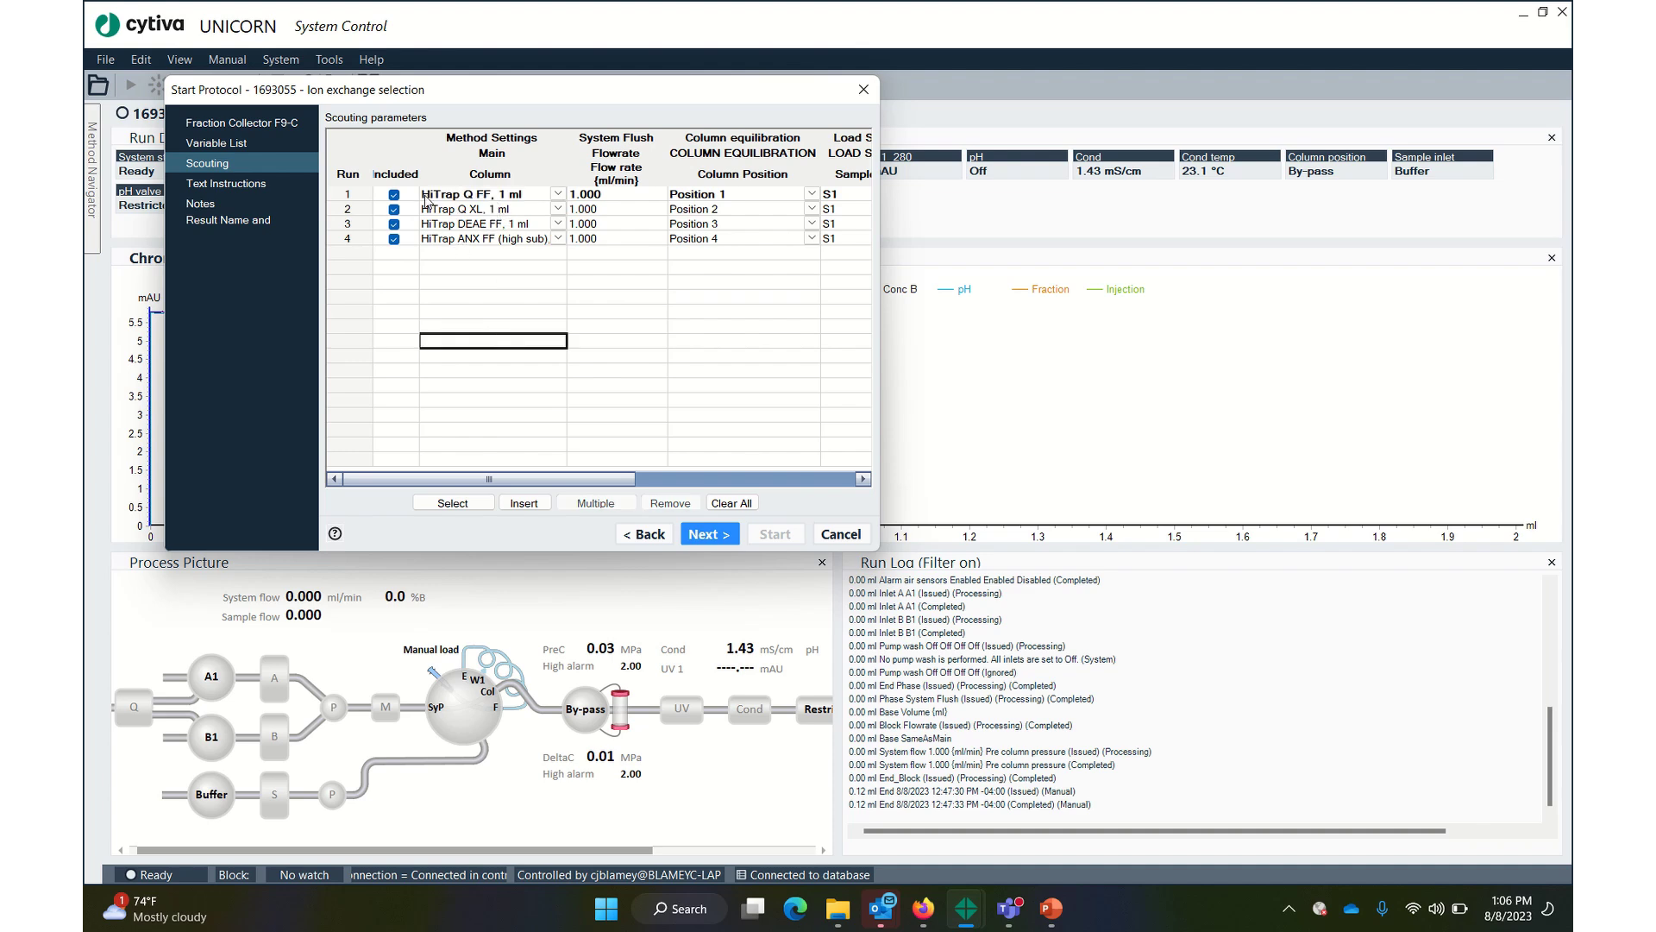
# Step: Remove the HiTrap Q FF, HiTrap DEAE FF and HiTrap ANX FF (high sub) runs from the scouting table, confirming each deletion
pyautogui.click(352, 196)
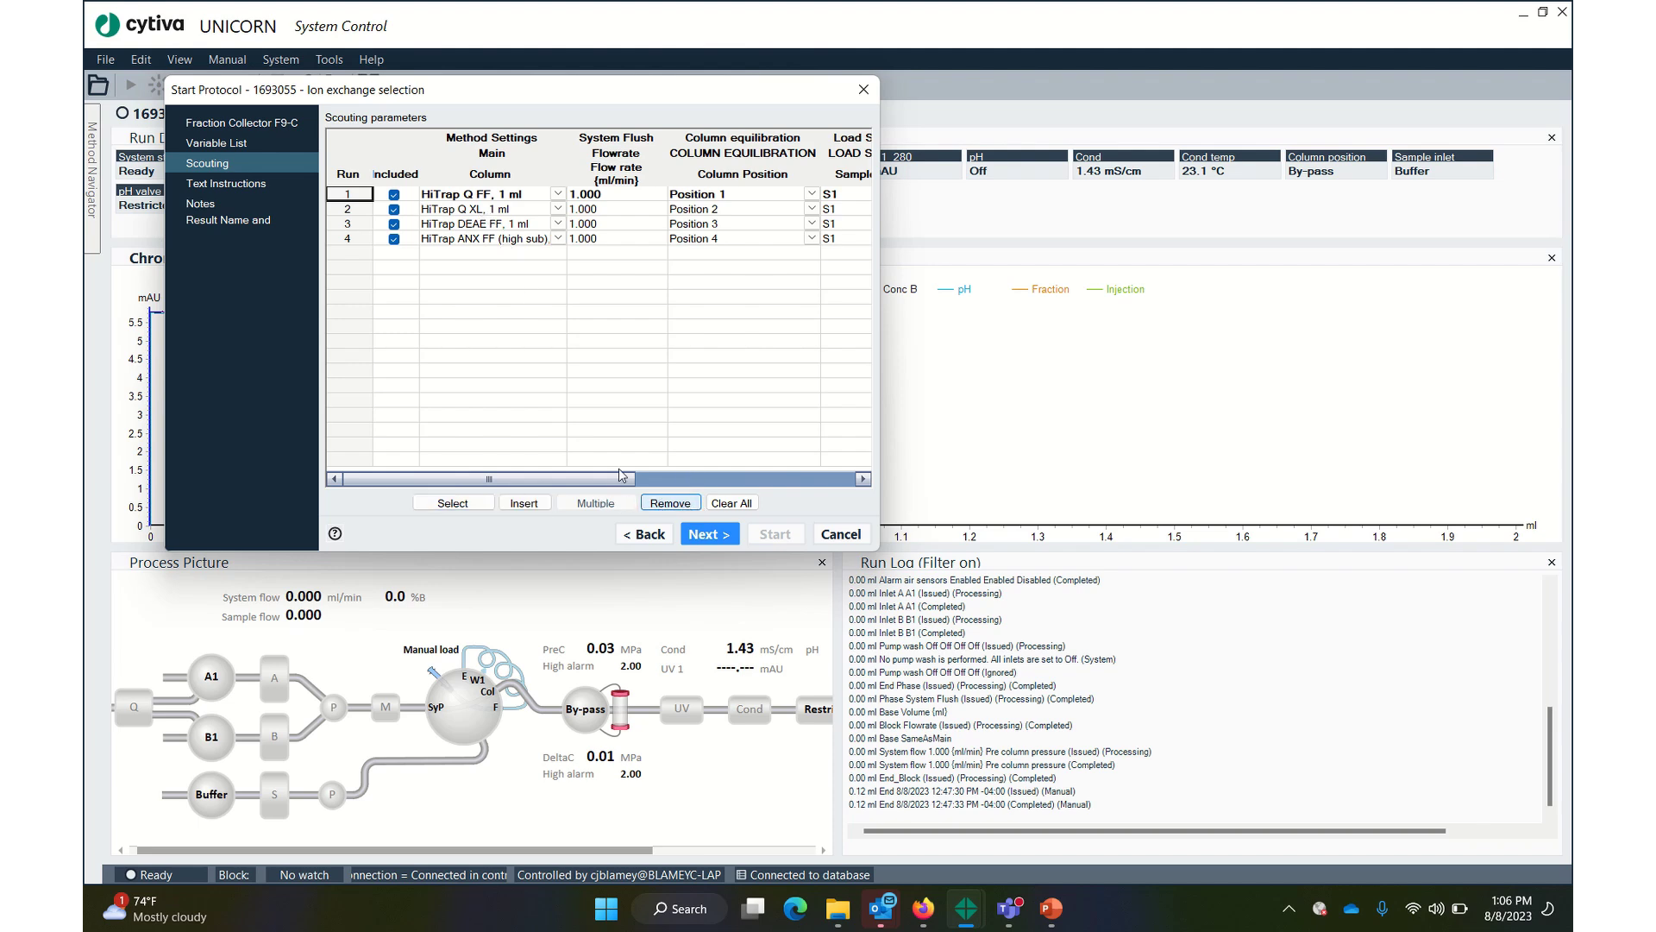
pyautogui.click(671, 503)
pyautogui.click(841, 527)
pyautogui.click(351, 207)
pyautogui.click(670, 503)
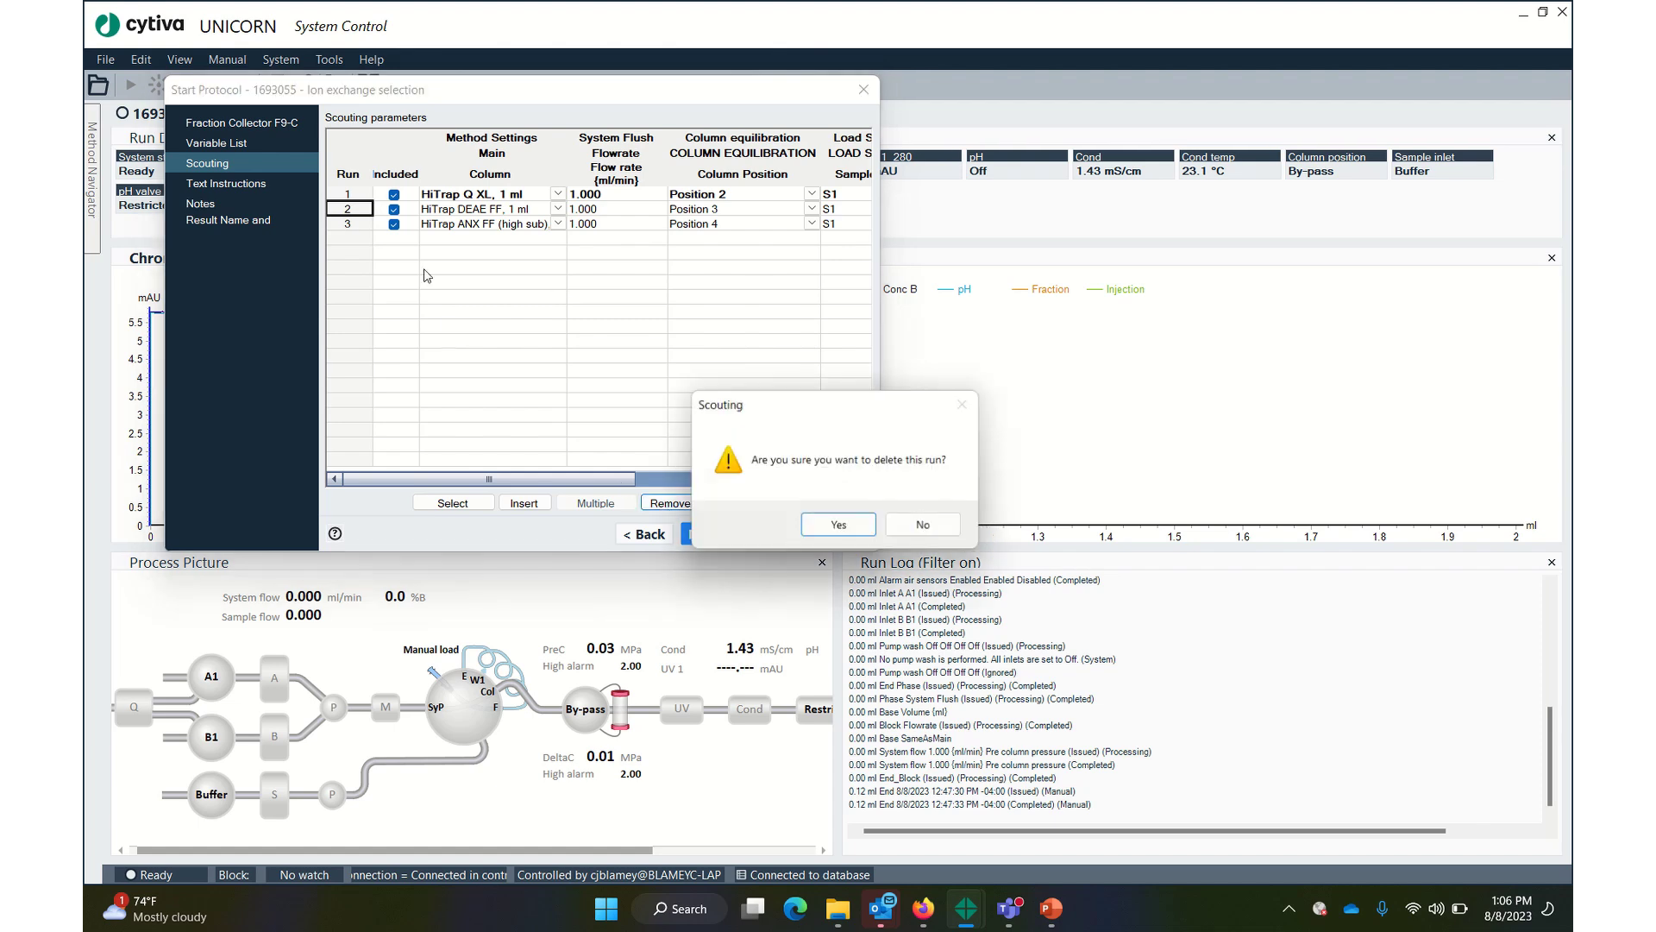
pyautogui.click(834, 527)
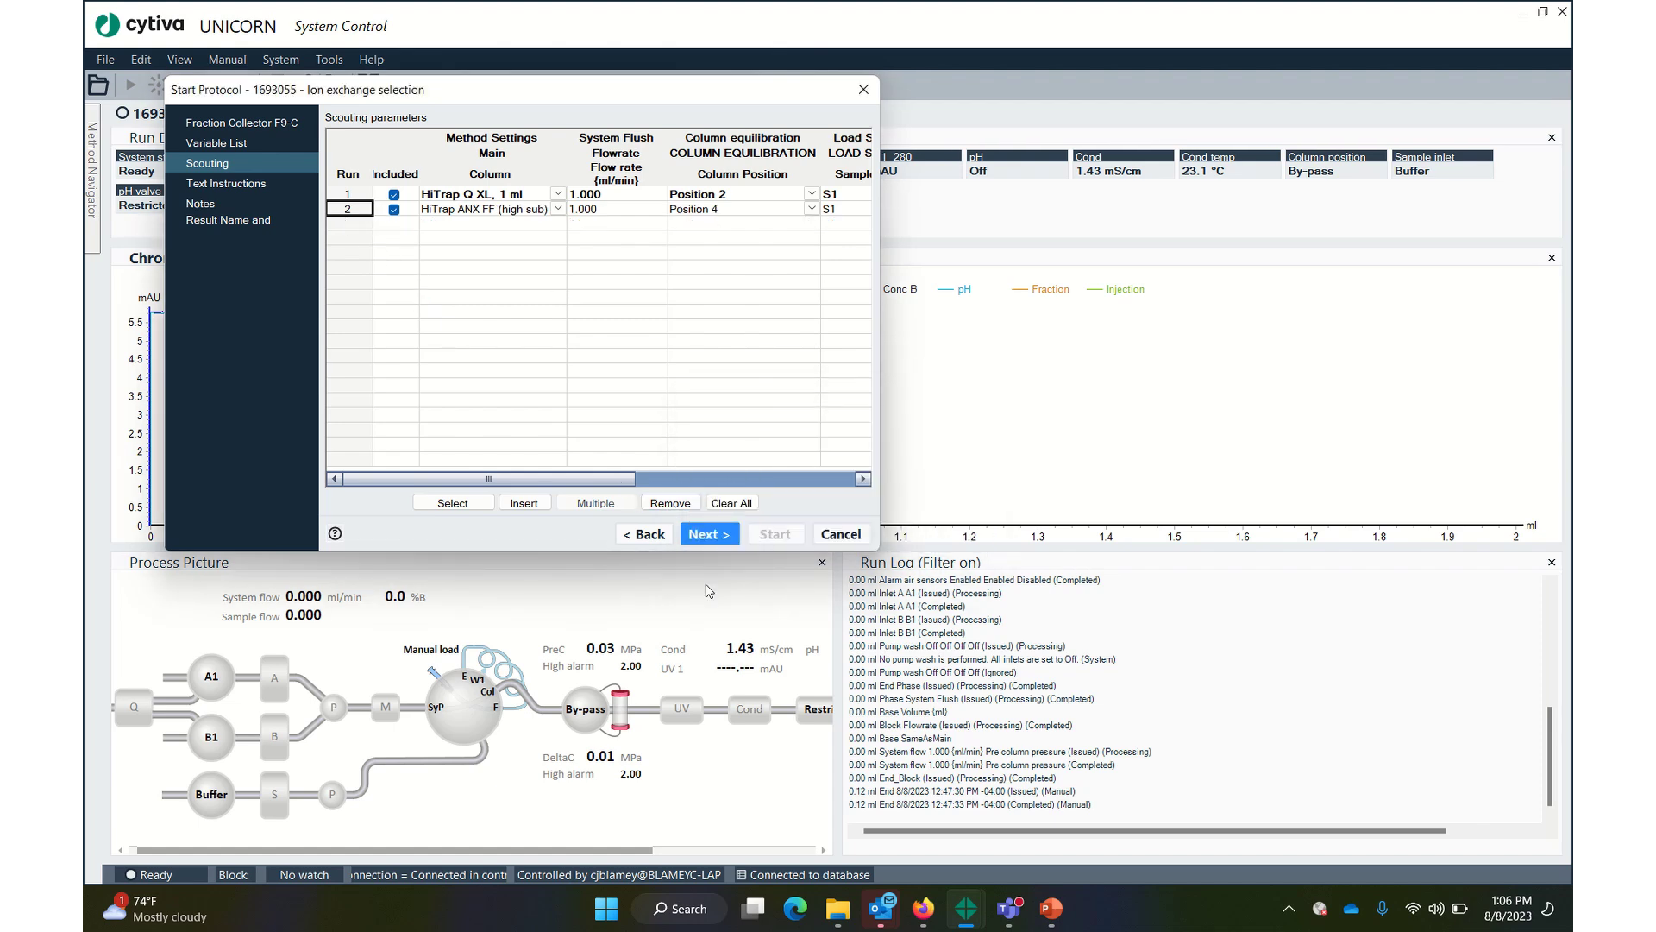
pyautogui.click(680, 508)
pyautogui.click(837, 528)
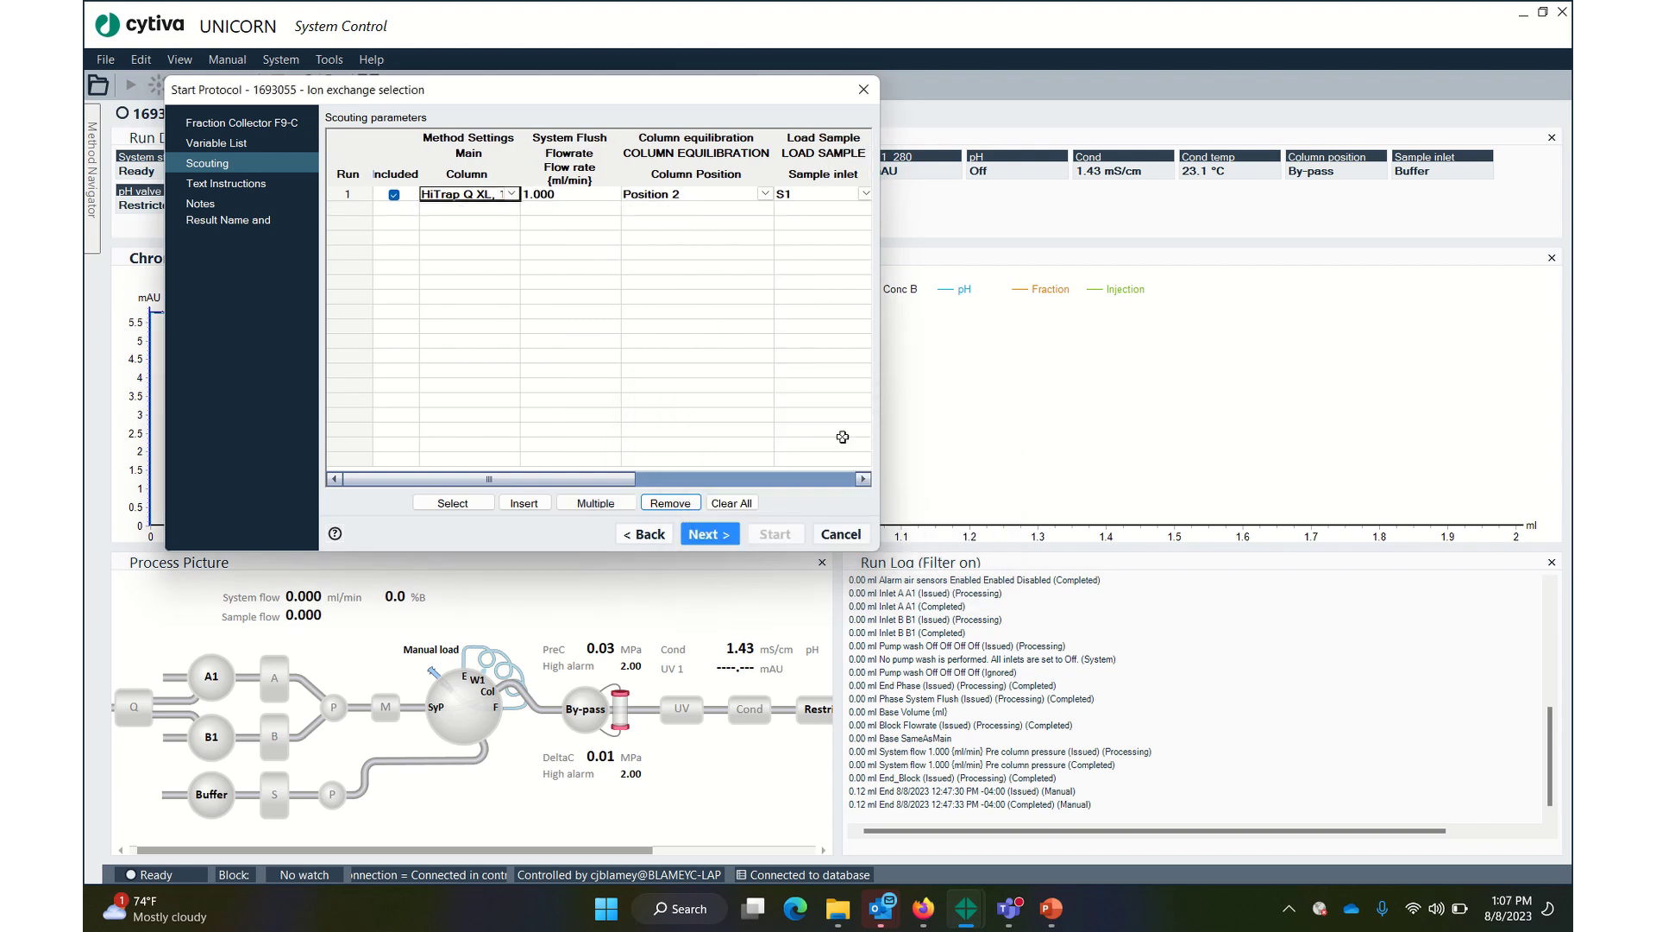
# Step: Insert two additional scouting runs with the HiTrap Q XL, 1 ml column in Position 2
pyautogui.click(534, 509)
pyautogui.click(535, 509)
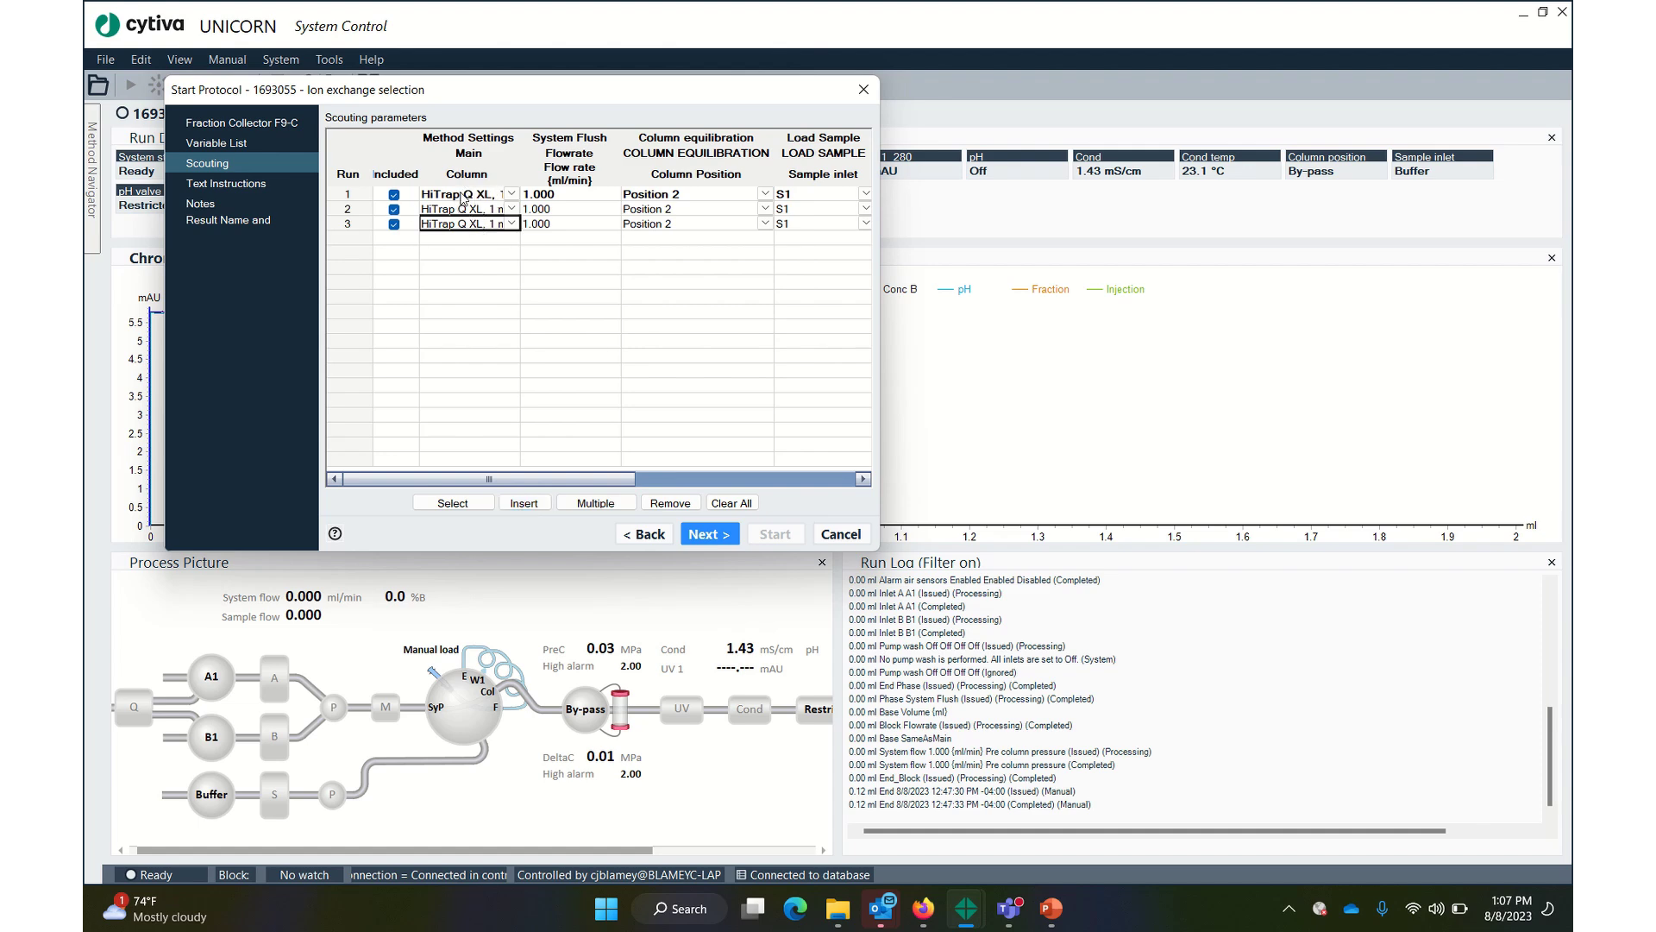
pyautogui.moveTo(604, 479)
pyautogui.mouseDown()
pyautogui.moveTo(828, 483)
pyautogui.moveTo(603, 483)
pyautogui.mouseUp()
pyautogui.moveTo(629, 489); pyautogui.dragTo(902, 511)
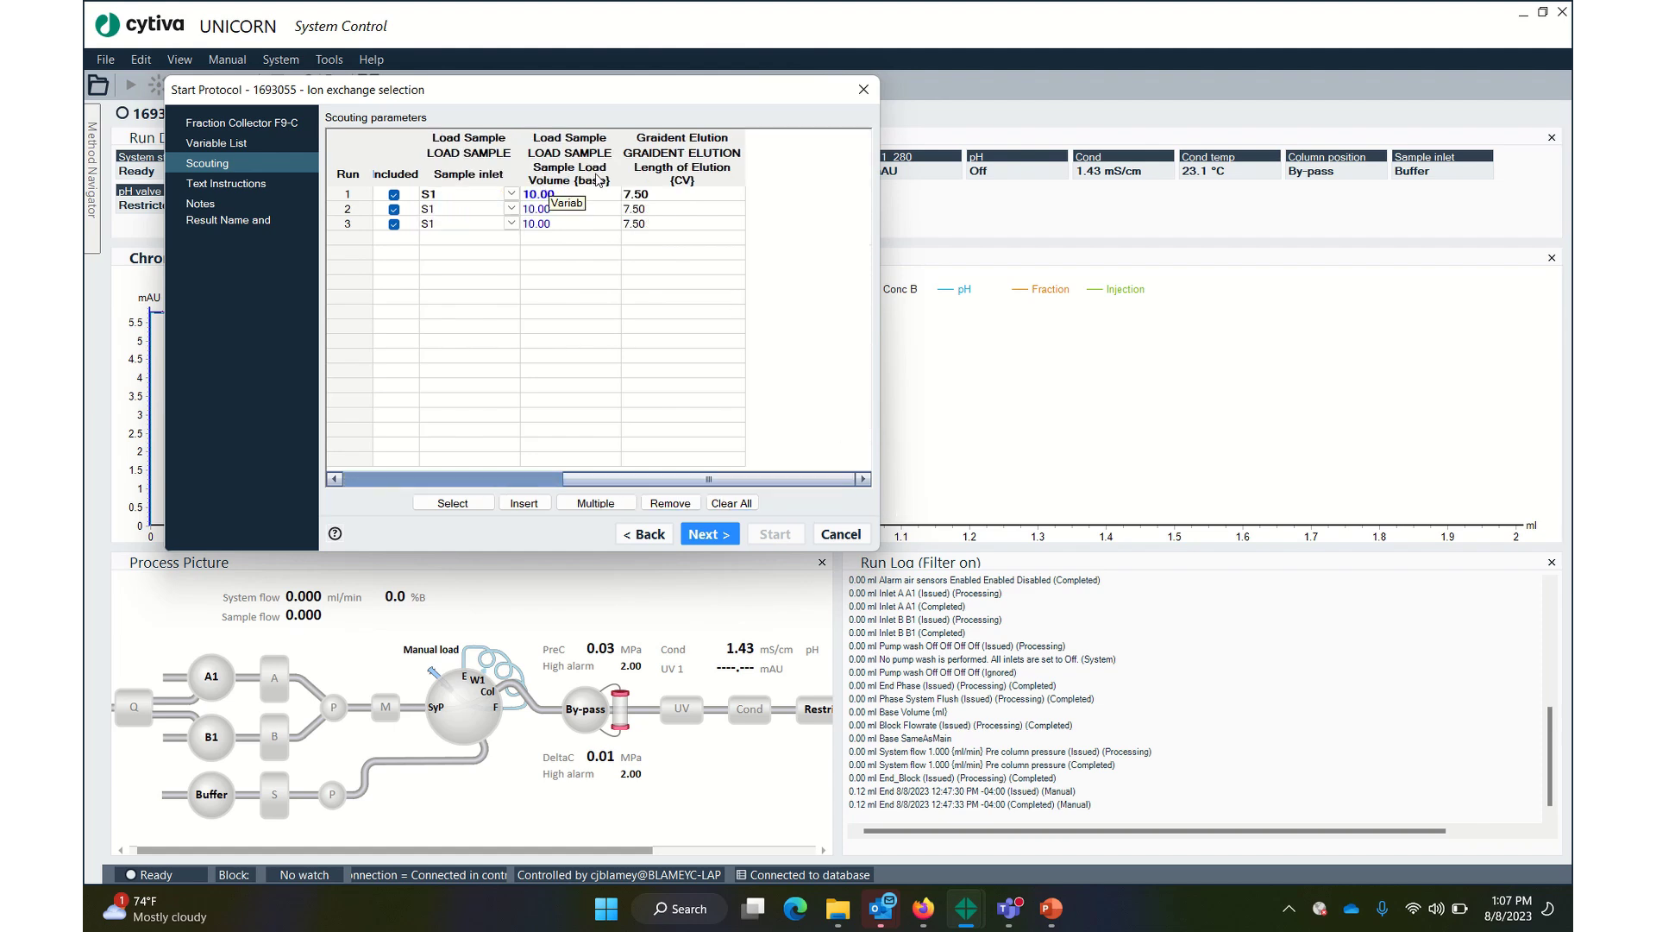
# Step: Set the sample load volume to 5.00 for all three scouting runs
pyautogui.click(542, 195)
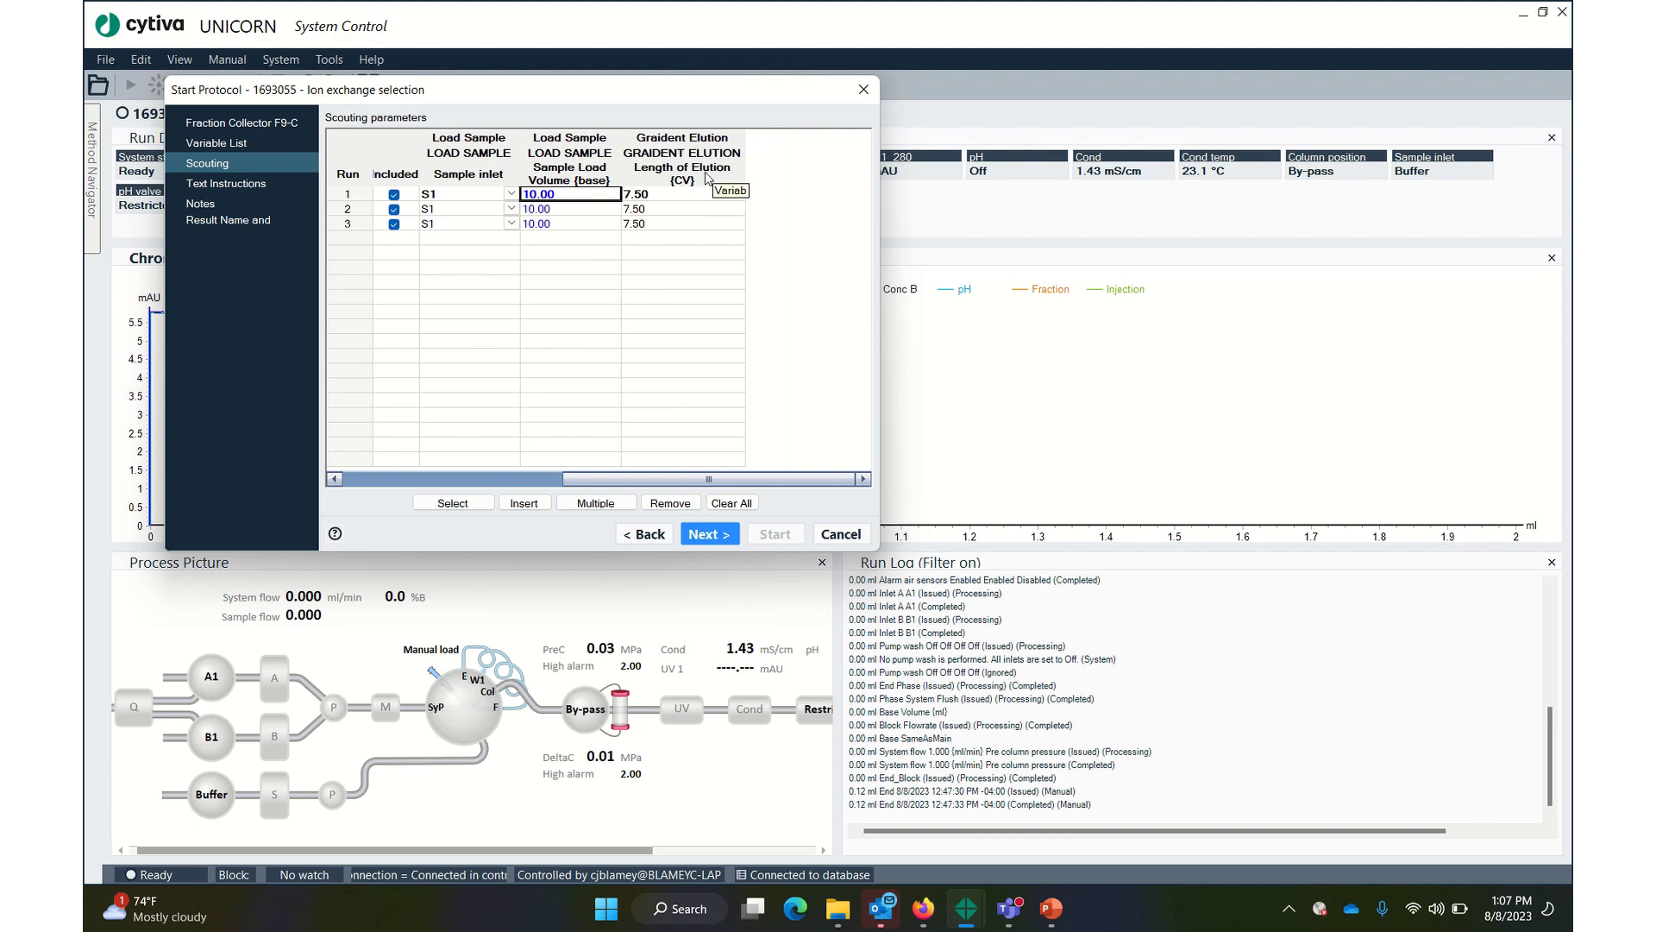
pyautogui.write('5')
pyautogui.click(595, 208)
pyautogui.write('5')
pyautogui.click(557, 223)
pyautogui.write('5')
pyautogui.click(681, 252)
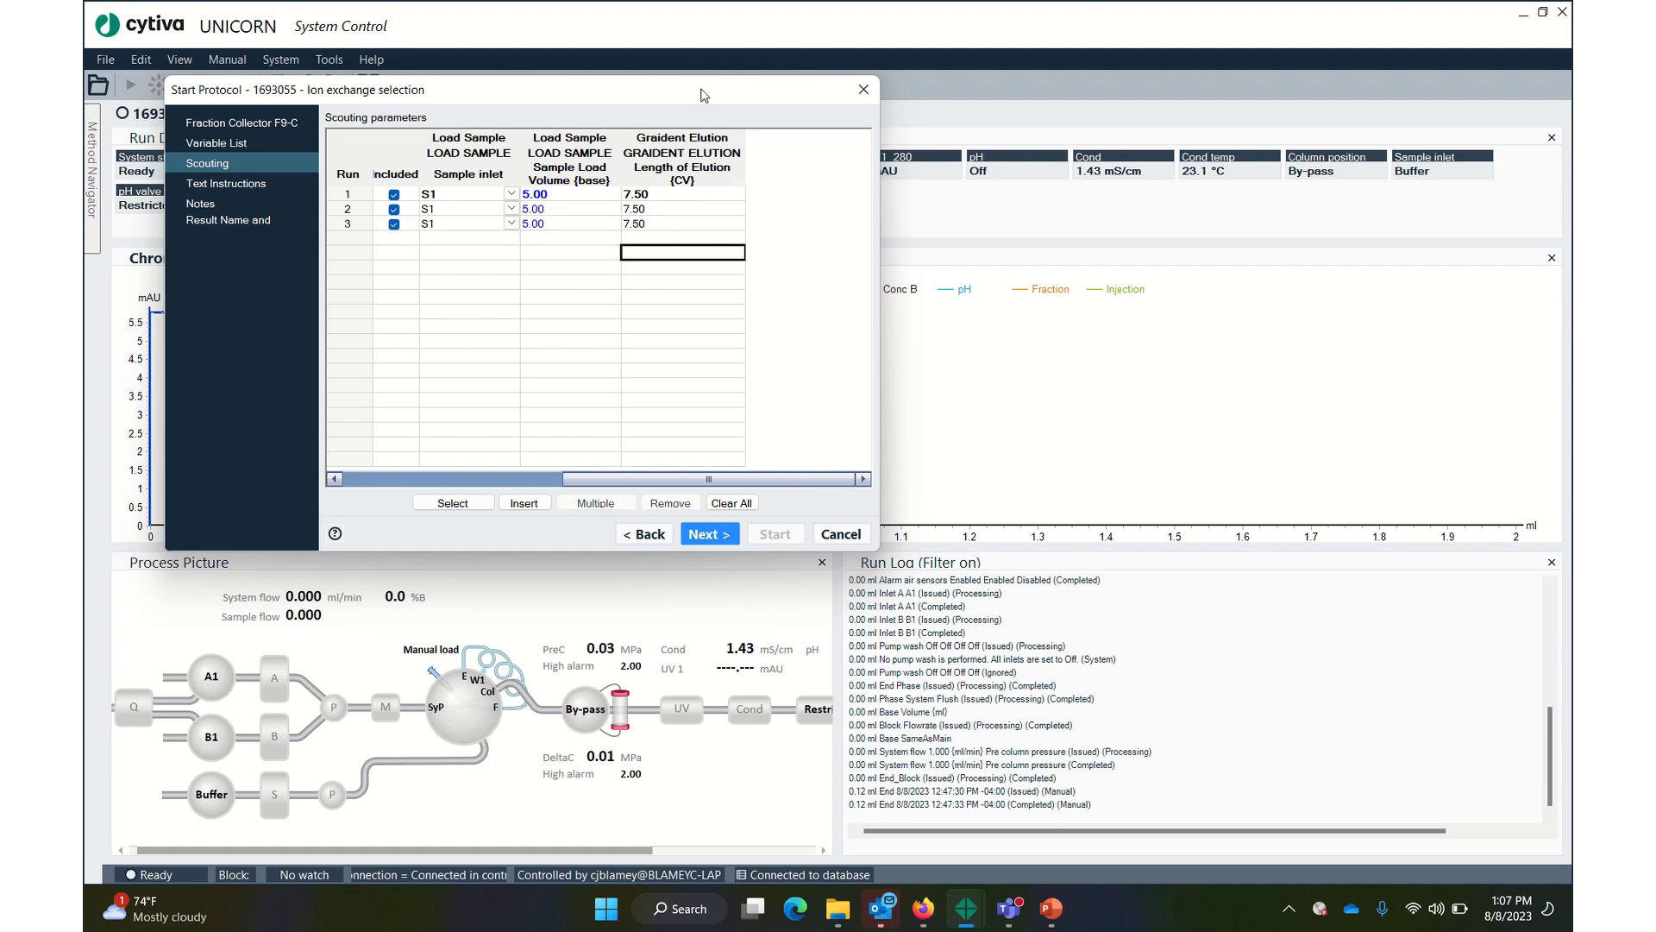
# Step: Set the length of elution to 10.00 CV for scouting run 2 and 12.50 CV for run 3
pyautogui.click(687, 207)
pyautogui.write('1.00')
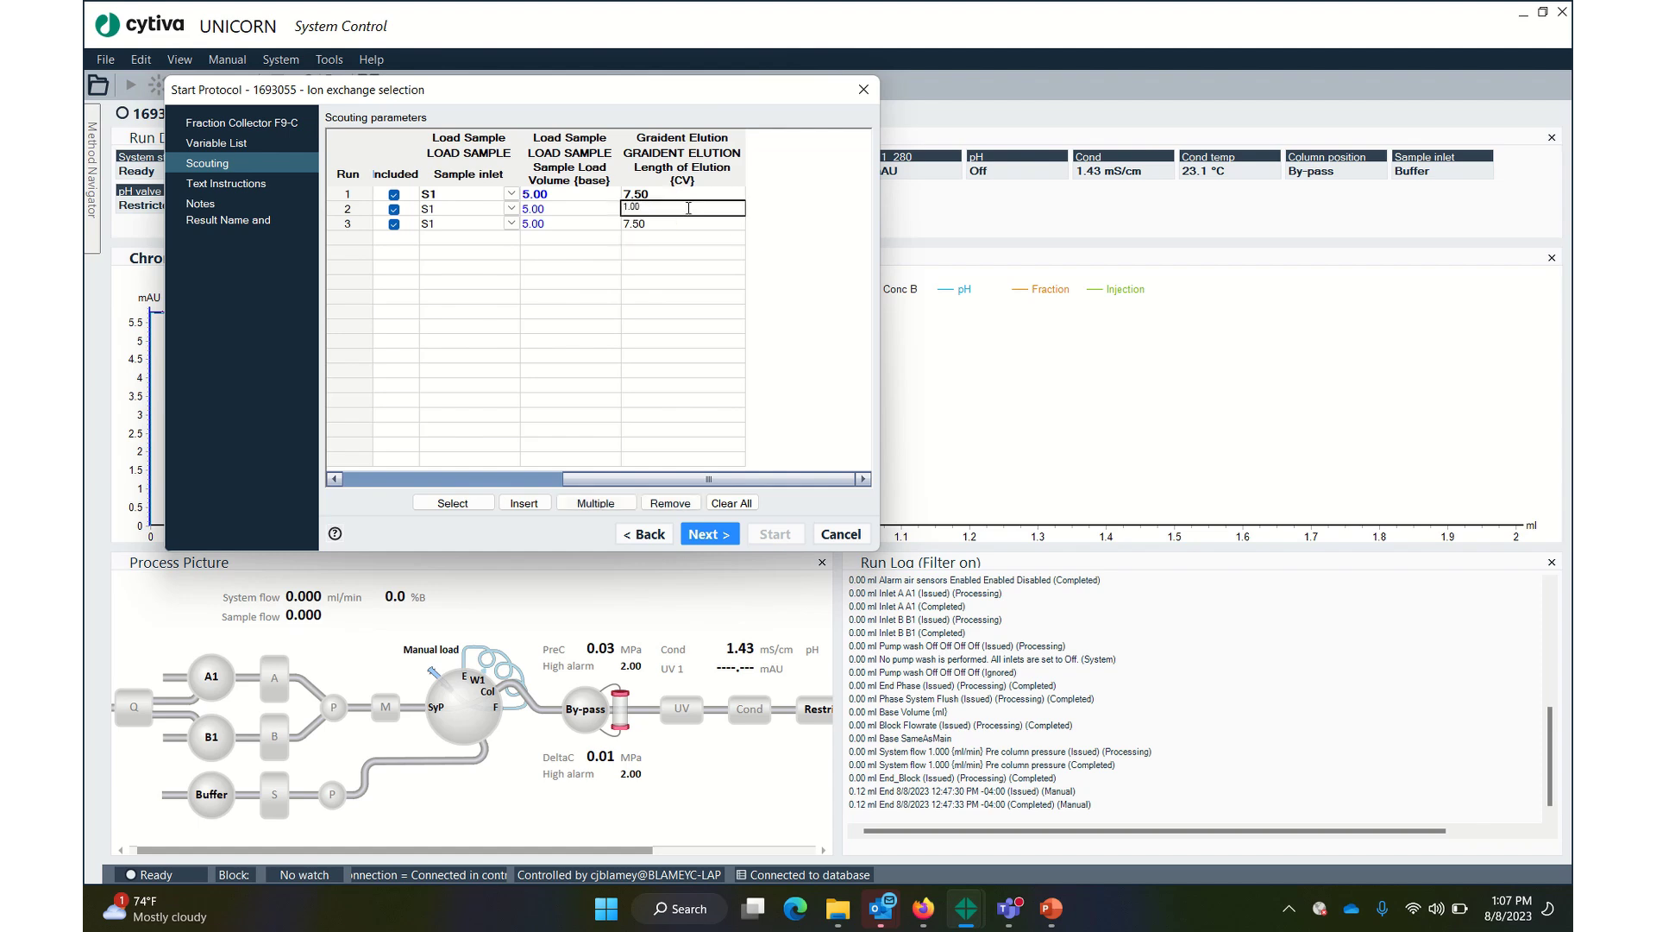
pyautogui.click(681, 225)
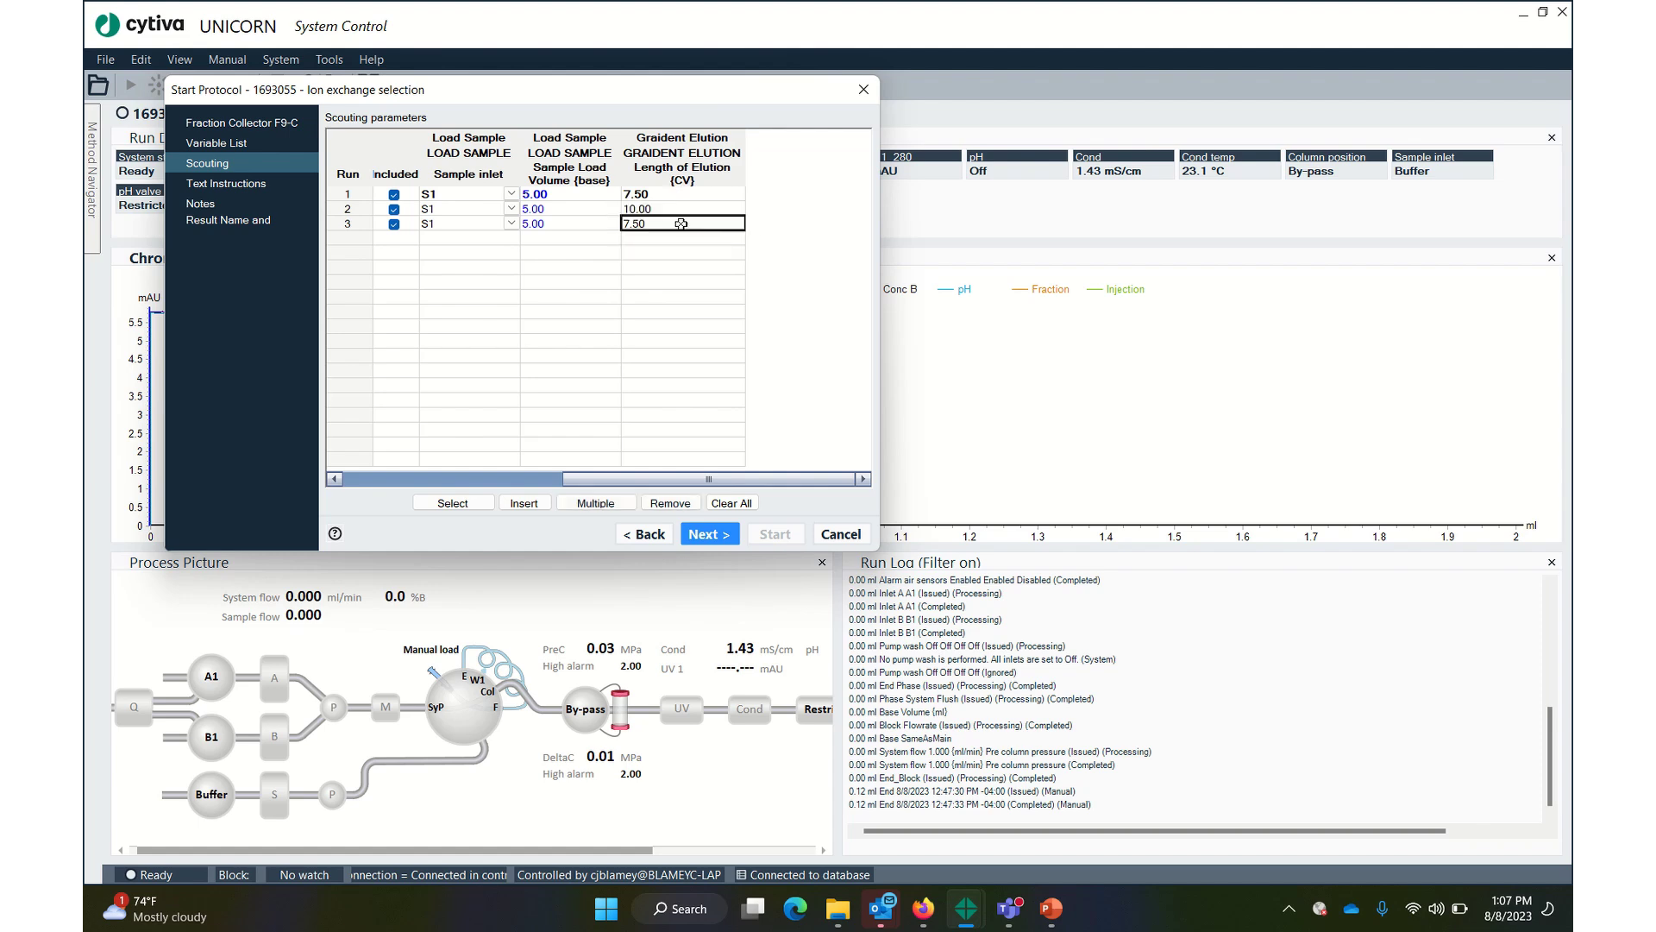
pyautogui.write('12')
pyautogui.click(673, 266)
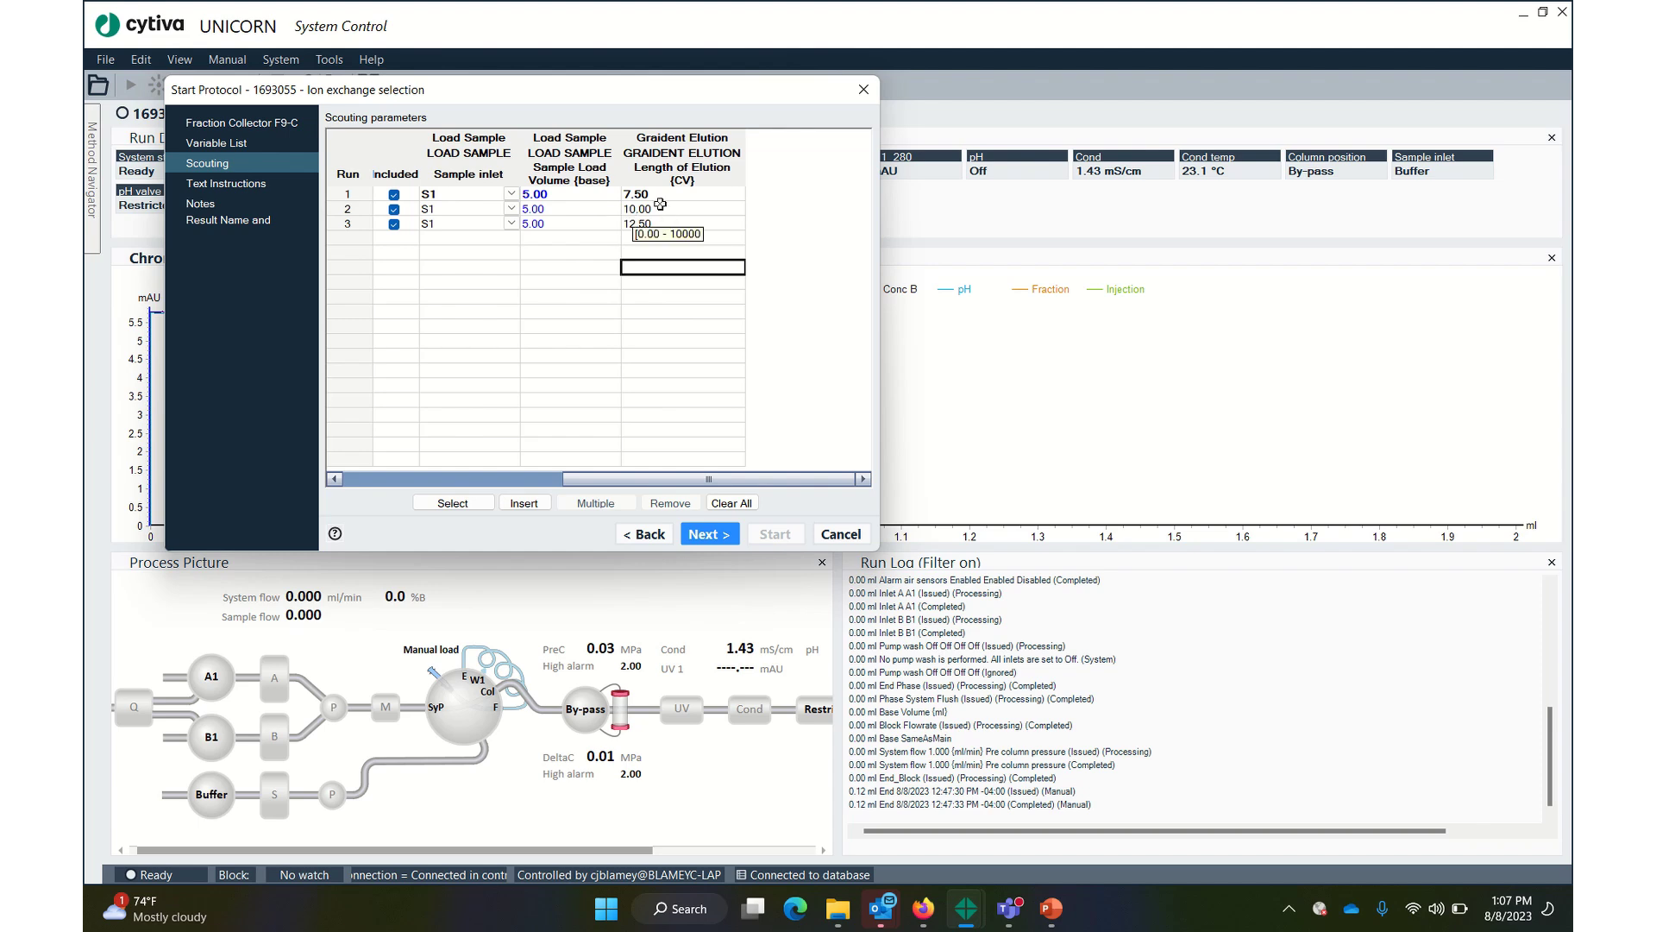
# Step: Switch to the Evaluation comparison and hide the UV 1_280 curves of Ion exchange selection 001, 003 and 004
pyautogui.moveTo(991, 923)
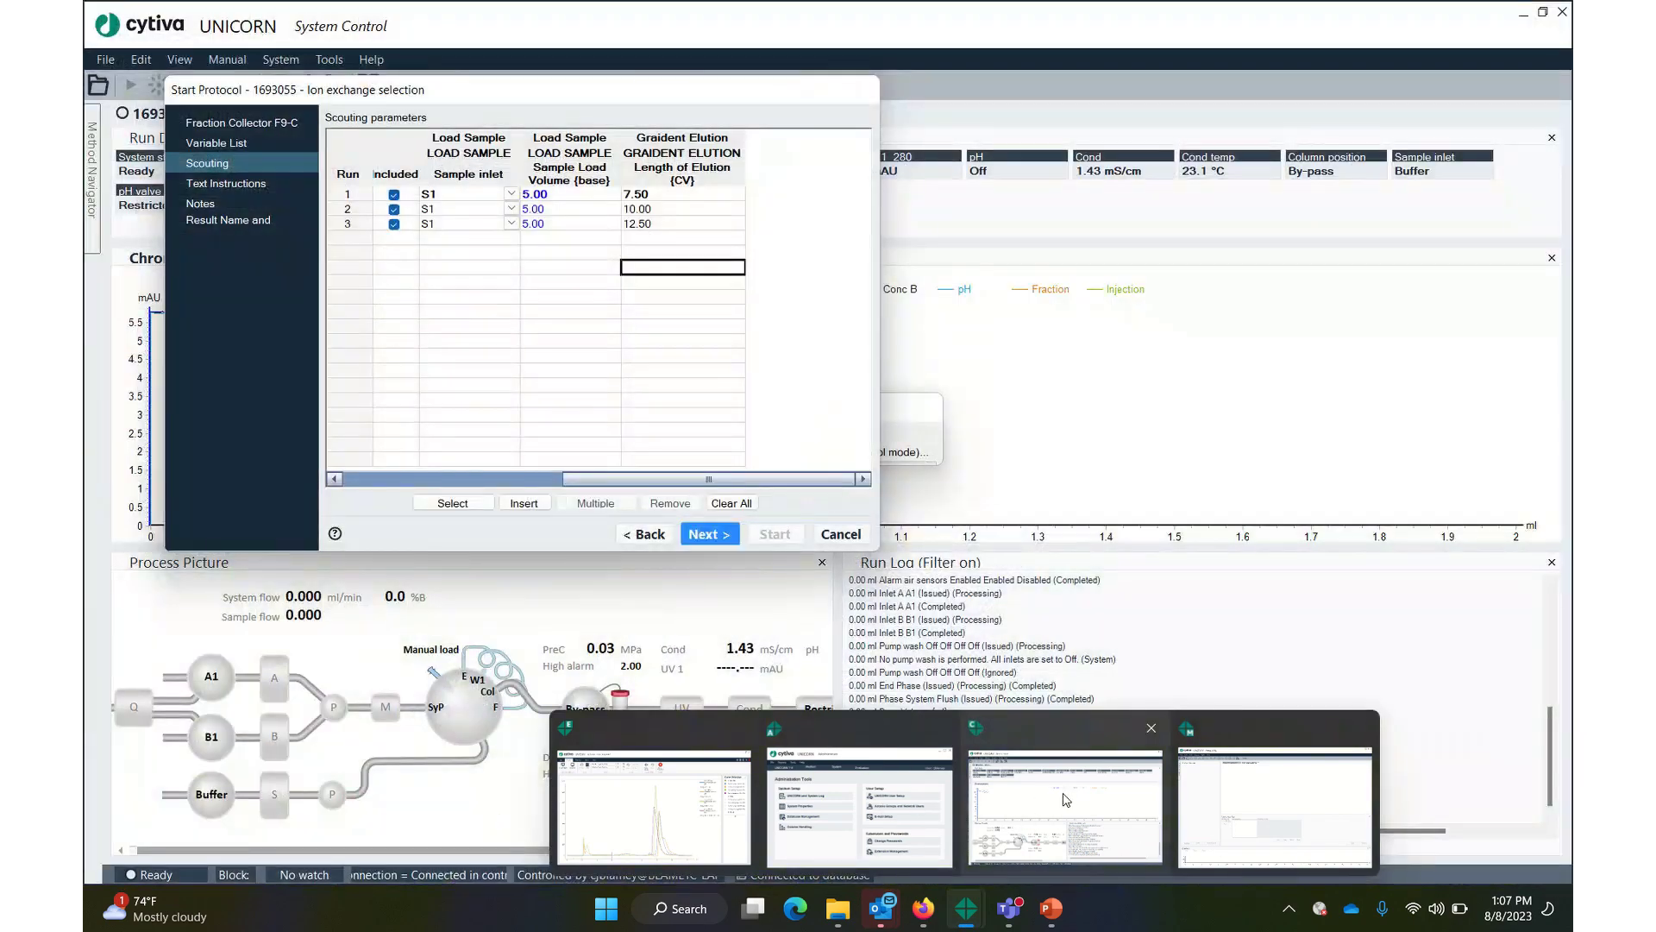
pyautogui.click(1066, 800)
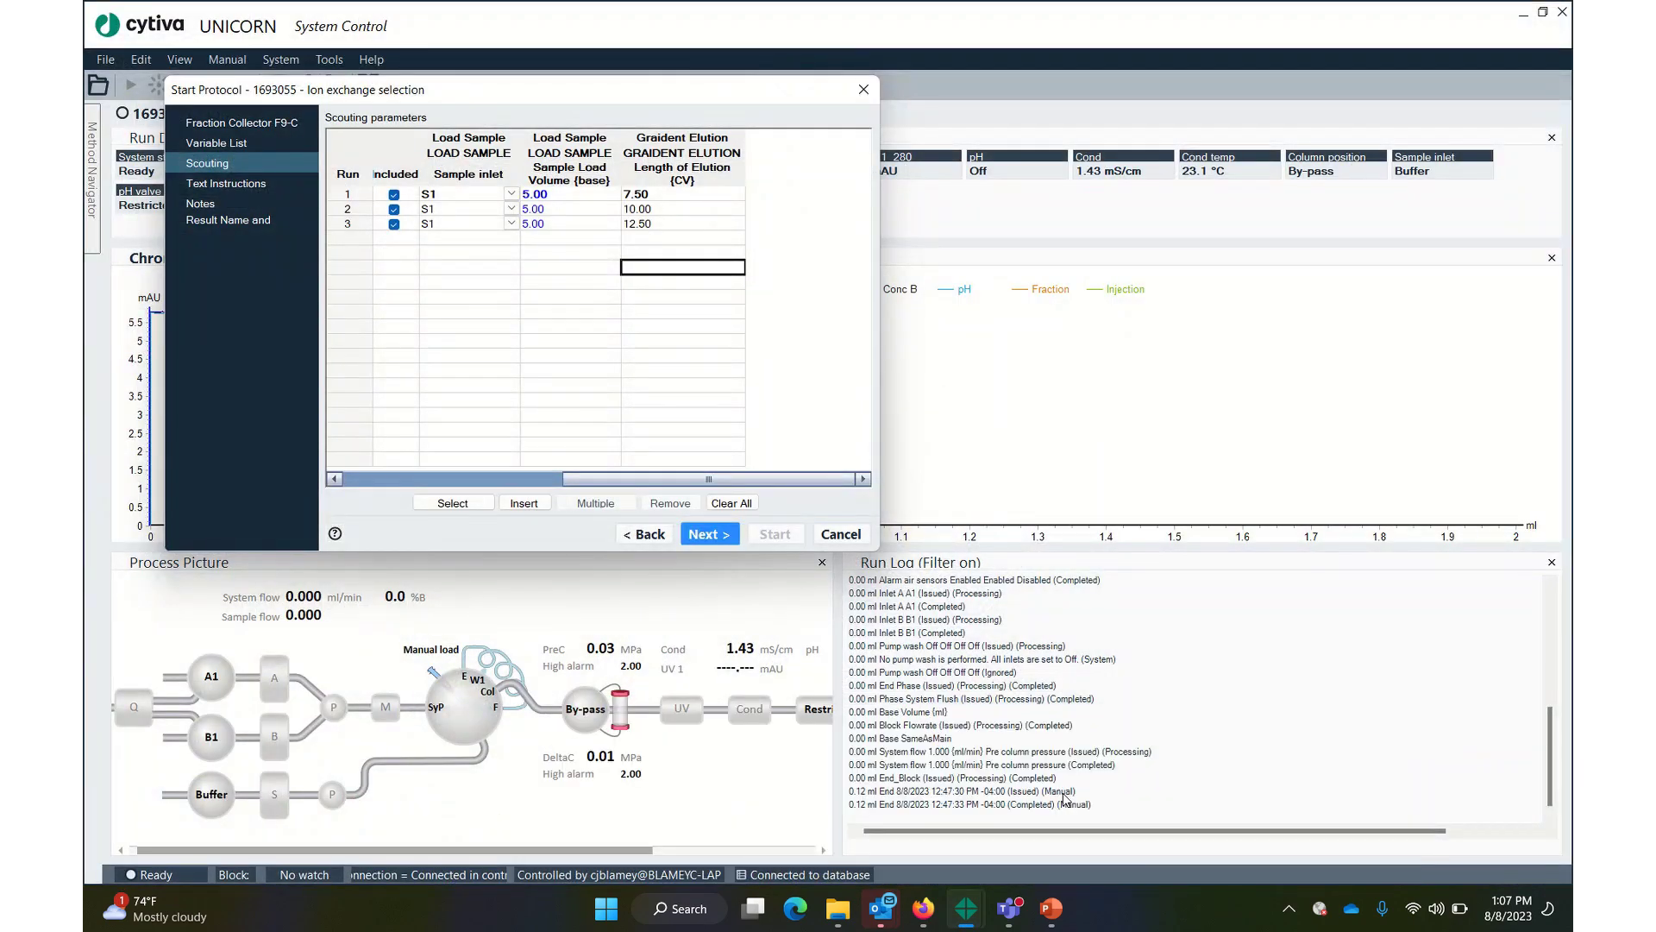
pyautogui.click(967, 911)
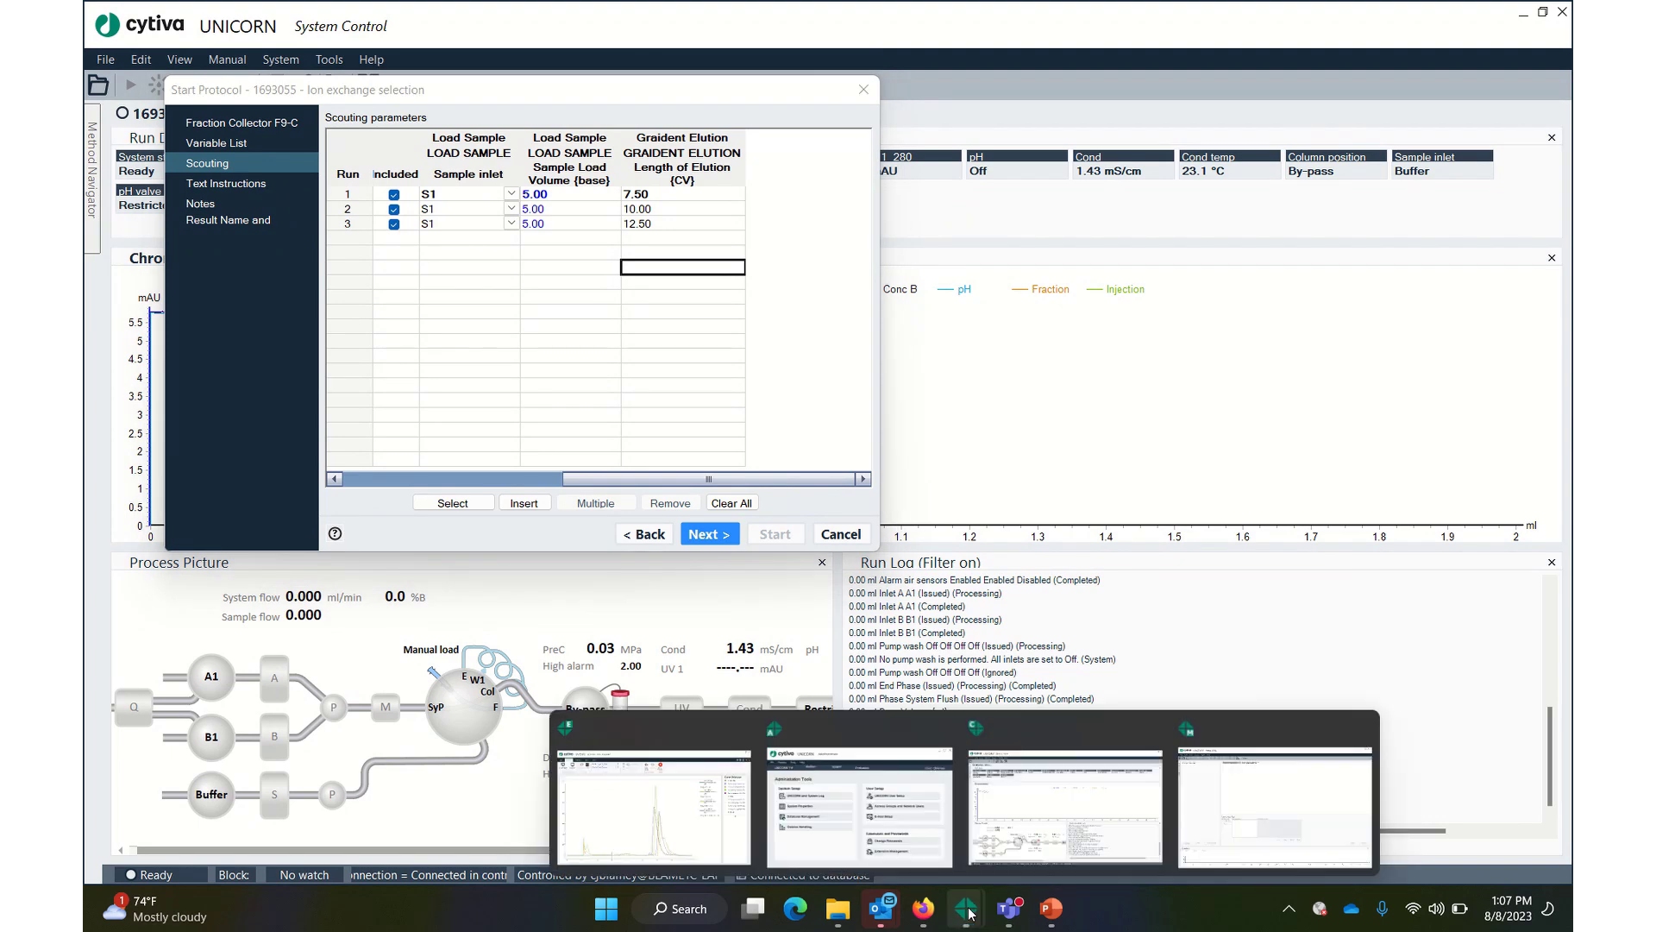
pyautogui.click(671, 826)
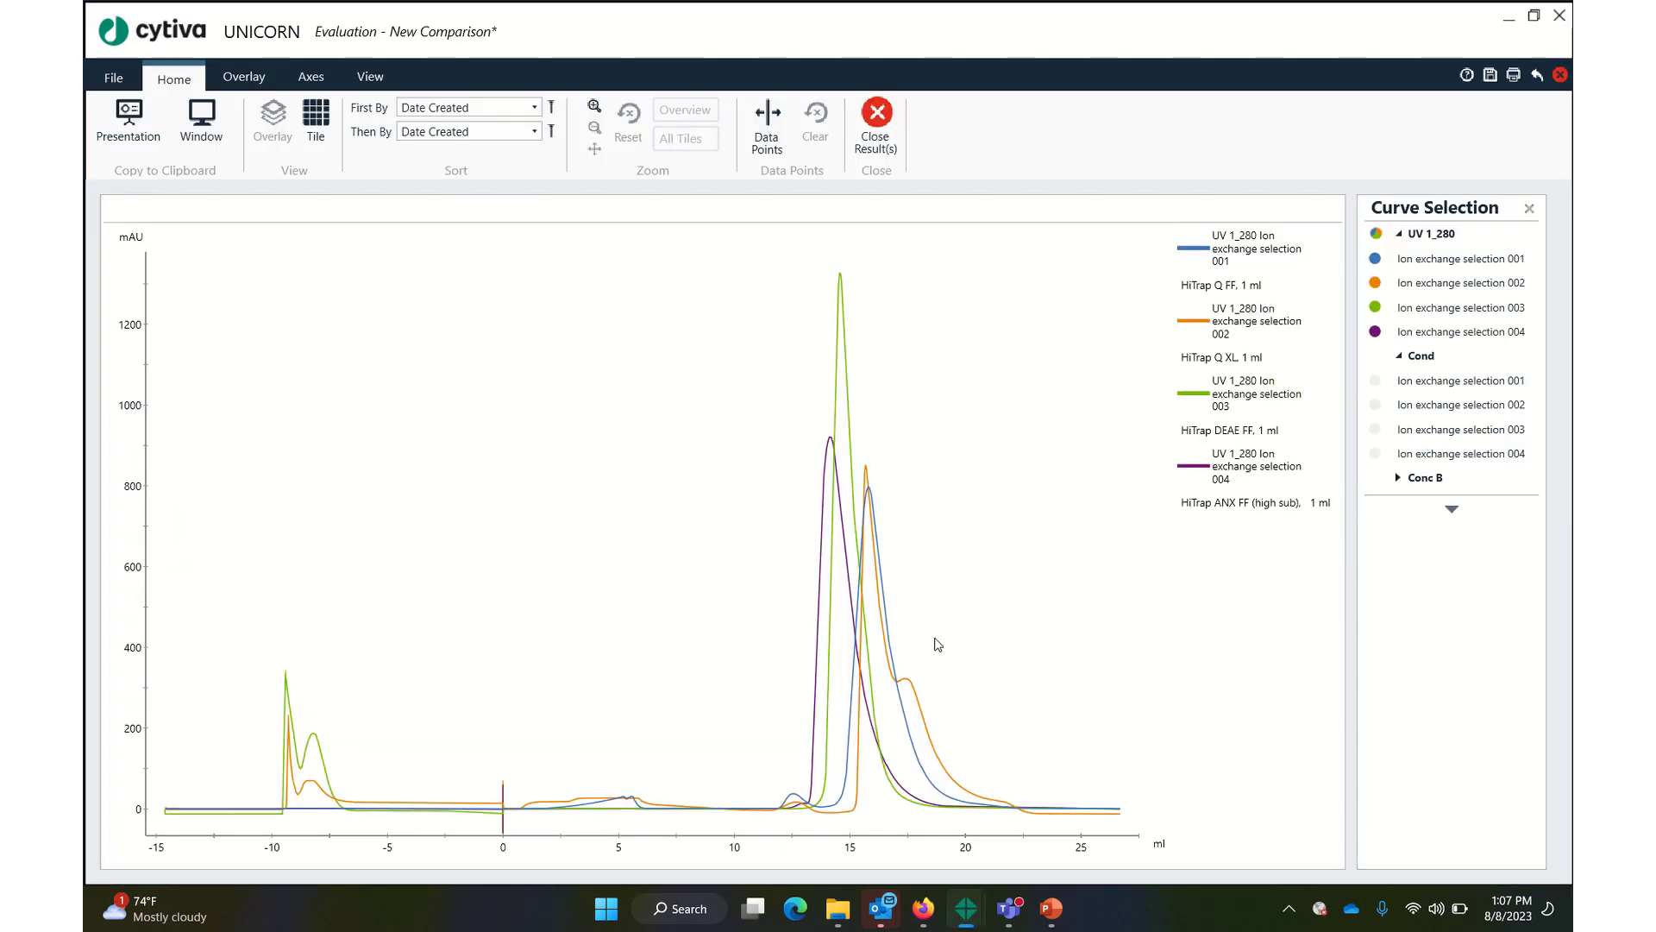
pyautogui.click(1399, 259)
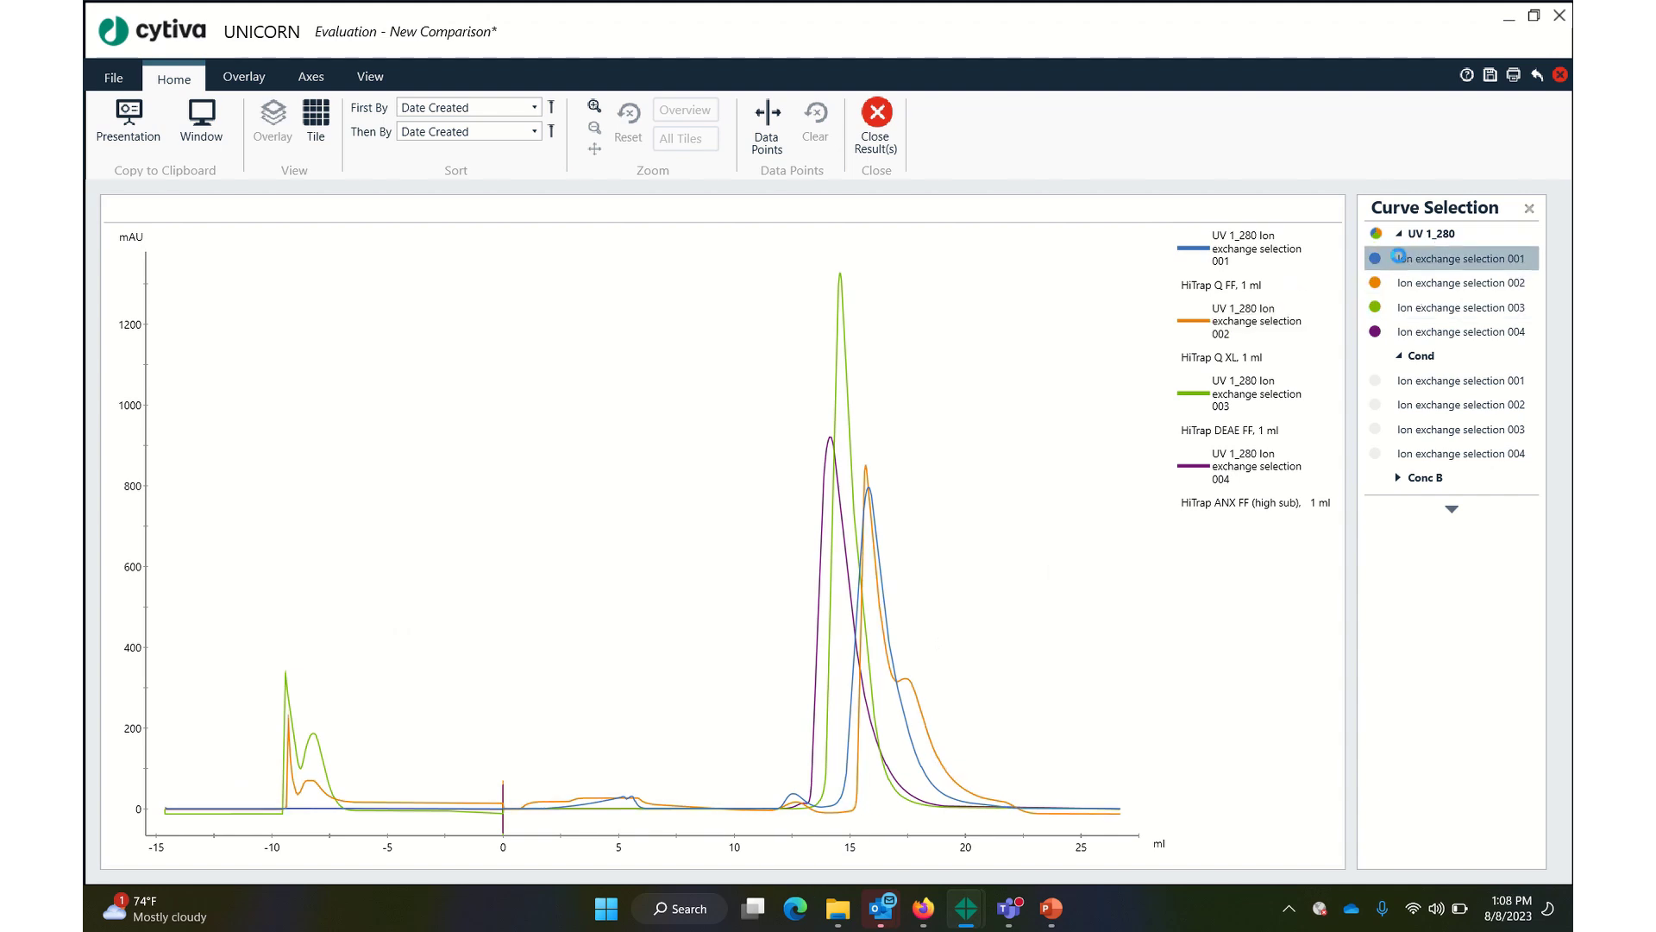
pyautogui.click(1419, 307)
pyautogui.click(1416, 328)
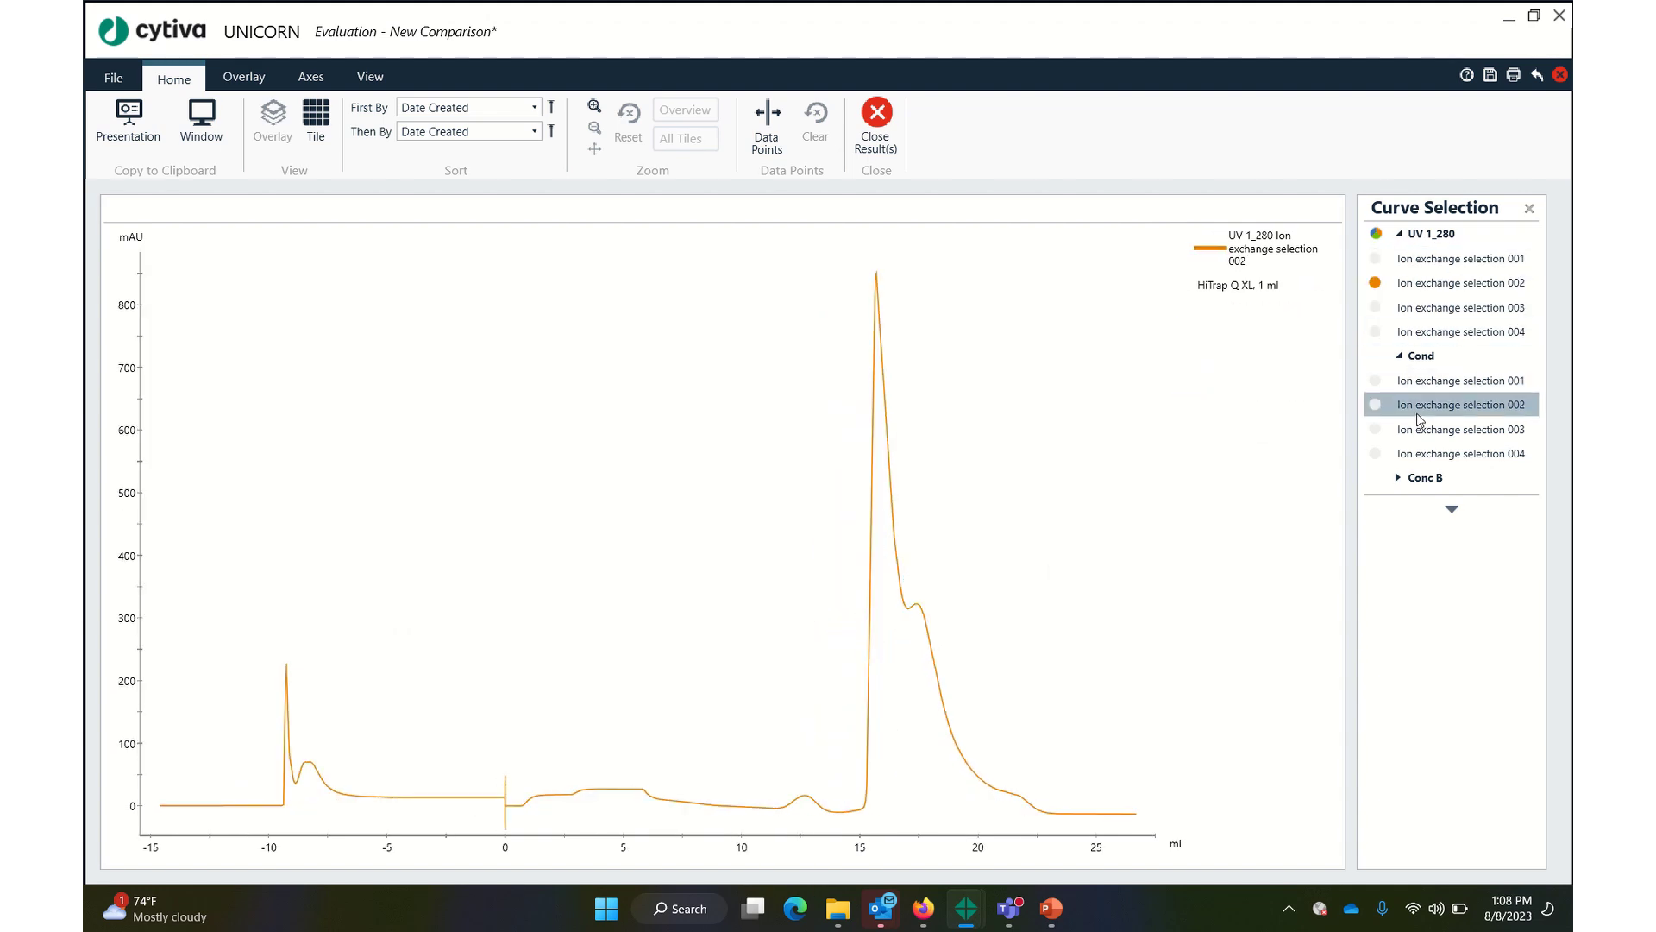
# Step: Add the Conc B curve of Ion exchange selection 002 to the comparison chart
pyautogui.click(1423, 479)
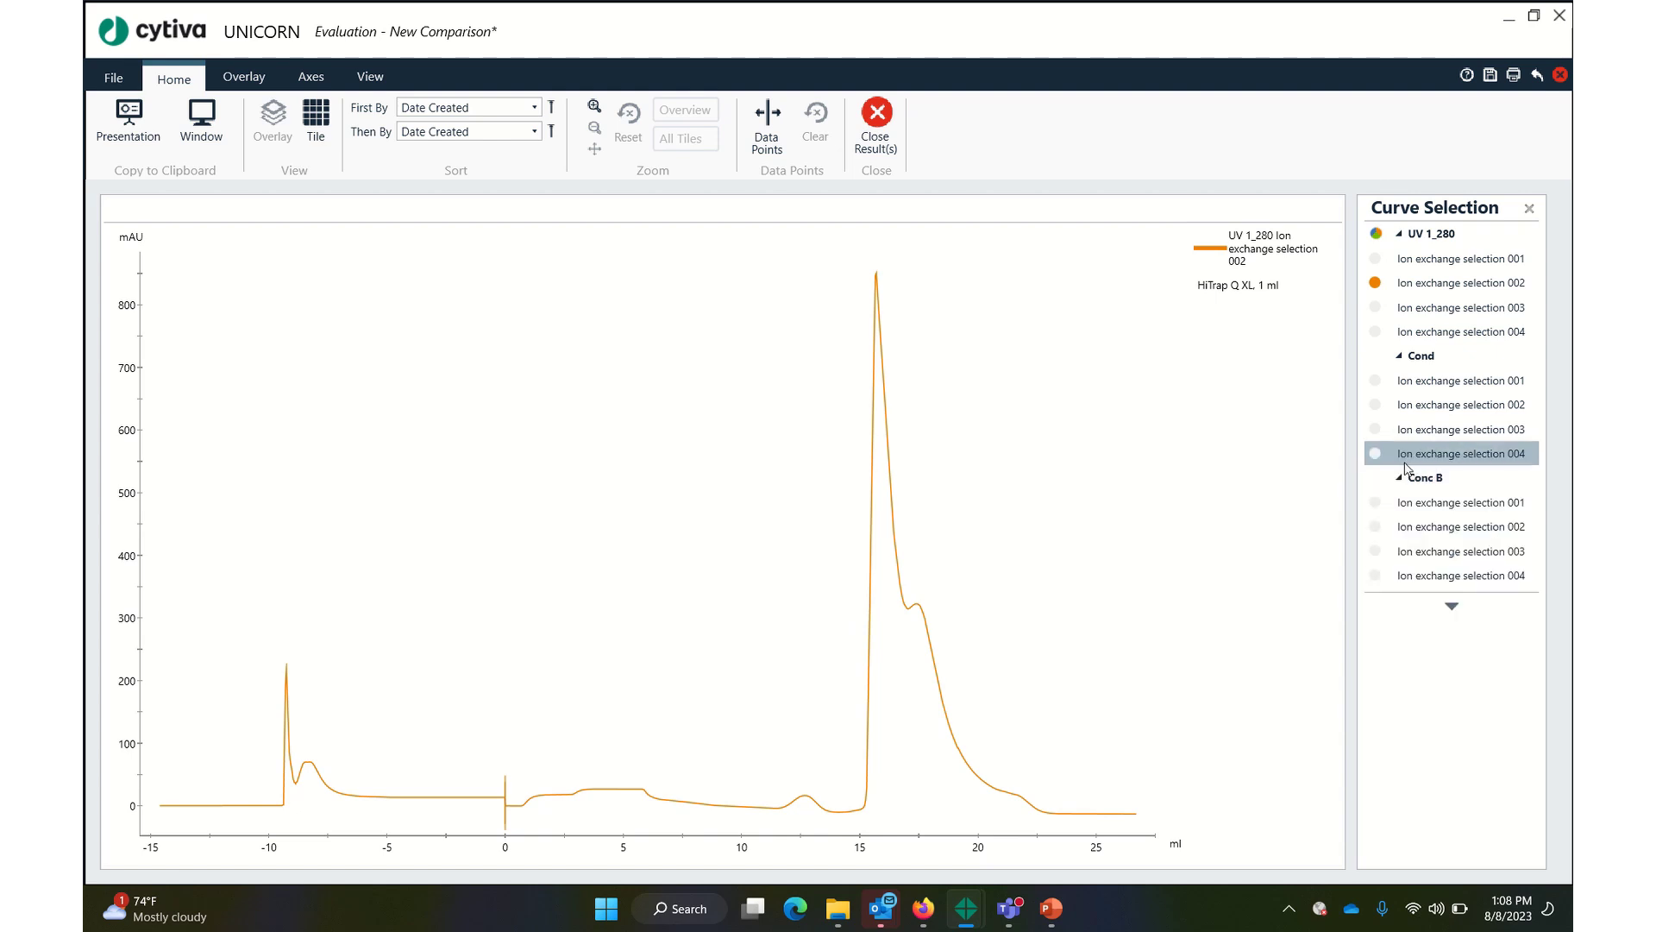
pyautogui.click(1434, 527)
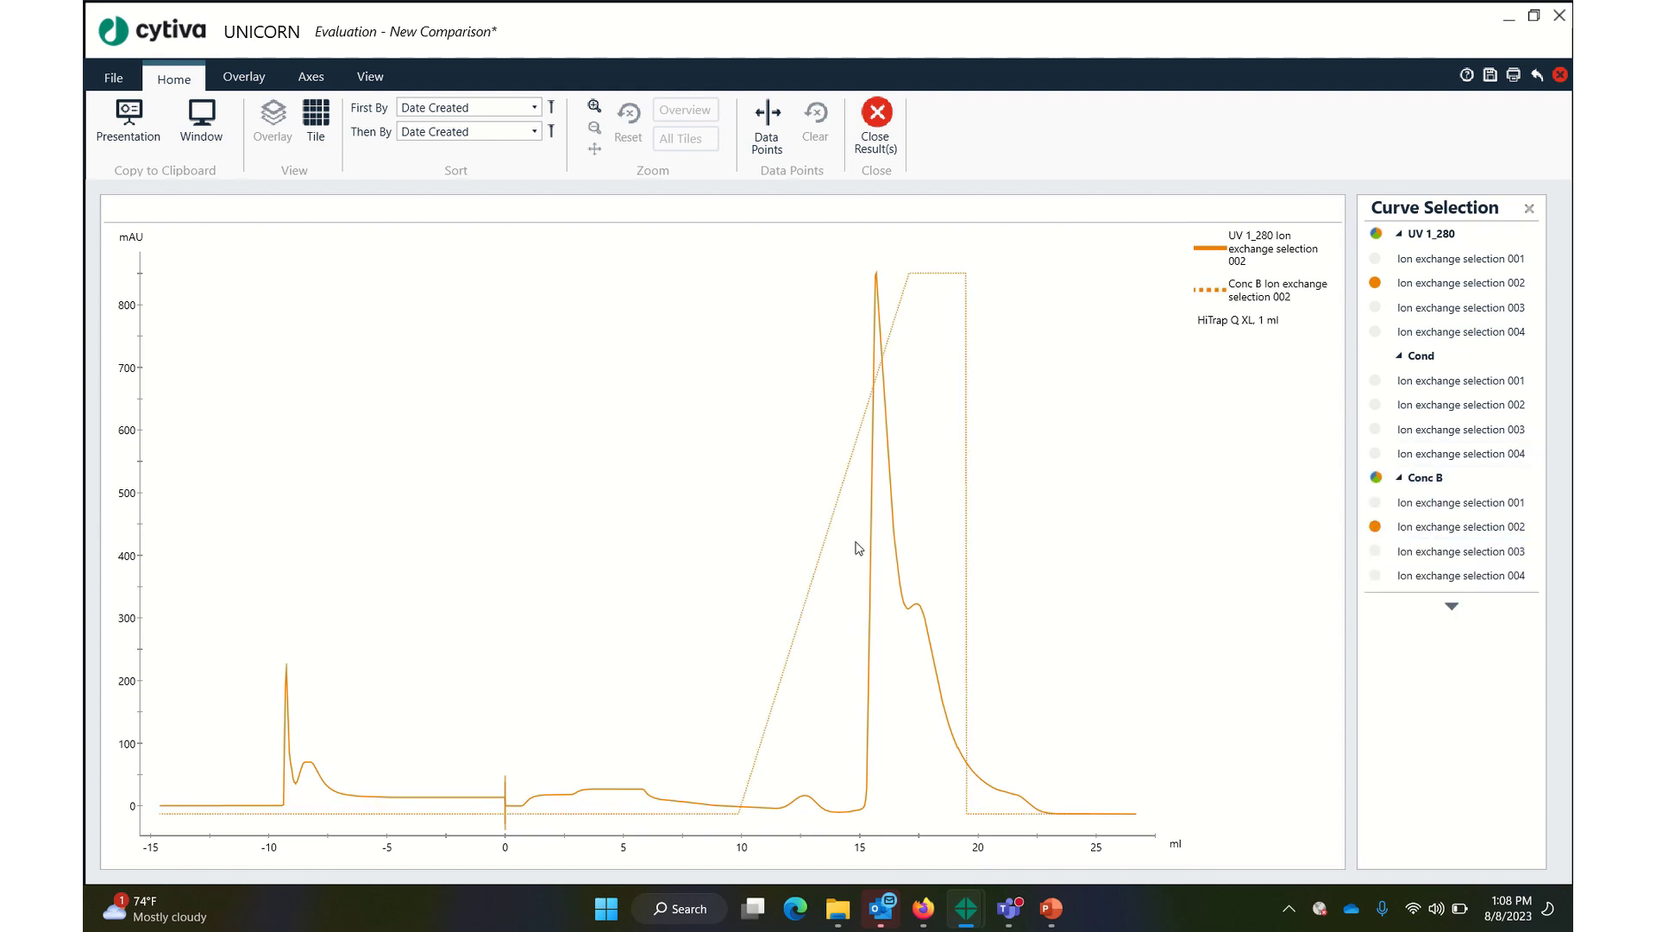
pyautogui.click(922, 611)
# Step: Return to System Control and exclude scouting run 1, the 7.50 CV elution, from the scouting table
pyautogui.moveTo(957, 914)
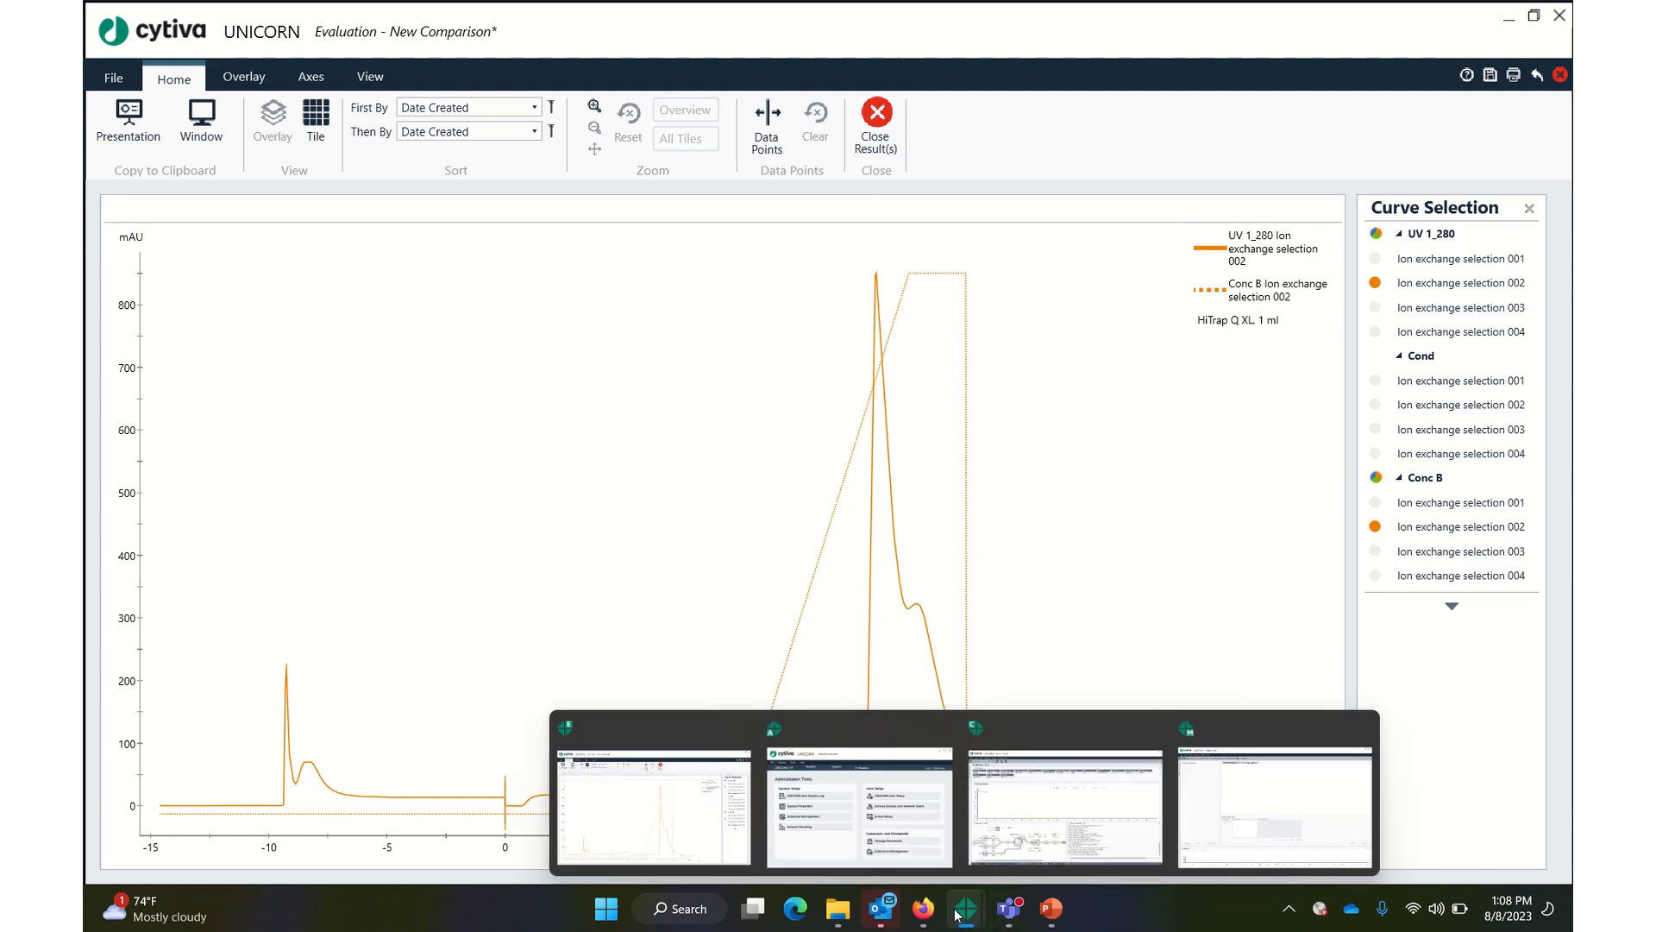
pyautogui.click(1069, 795)
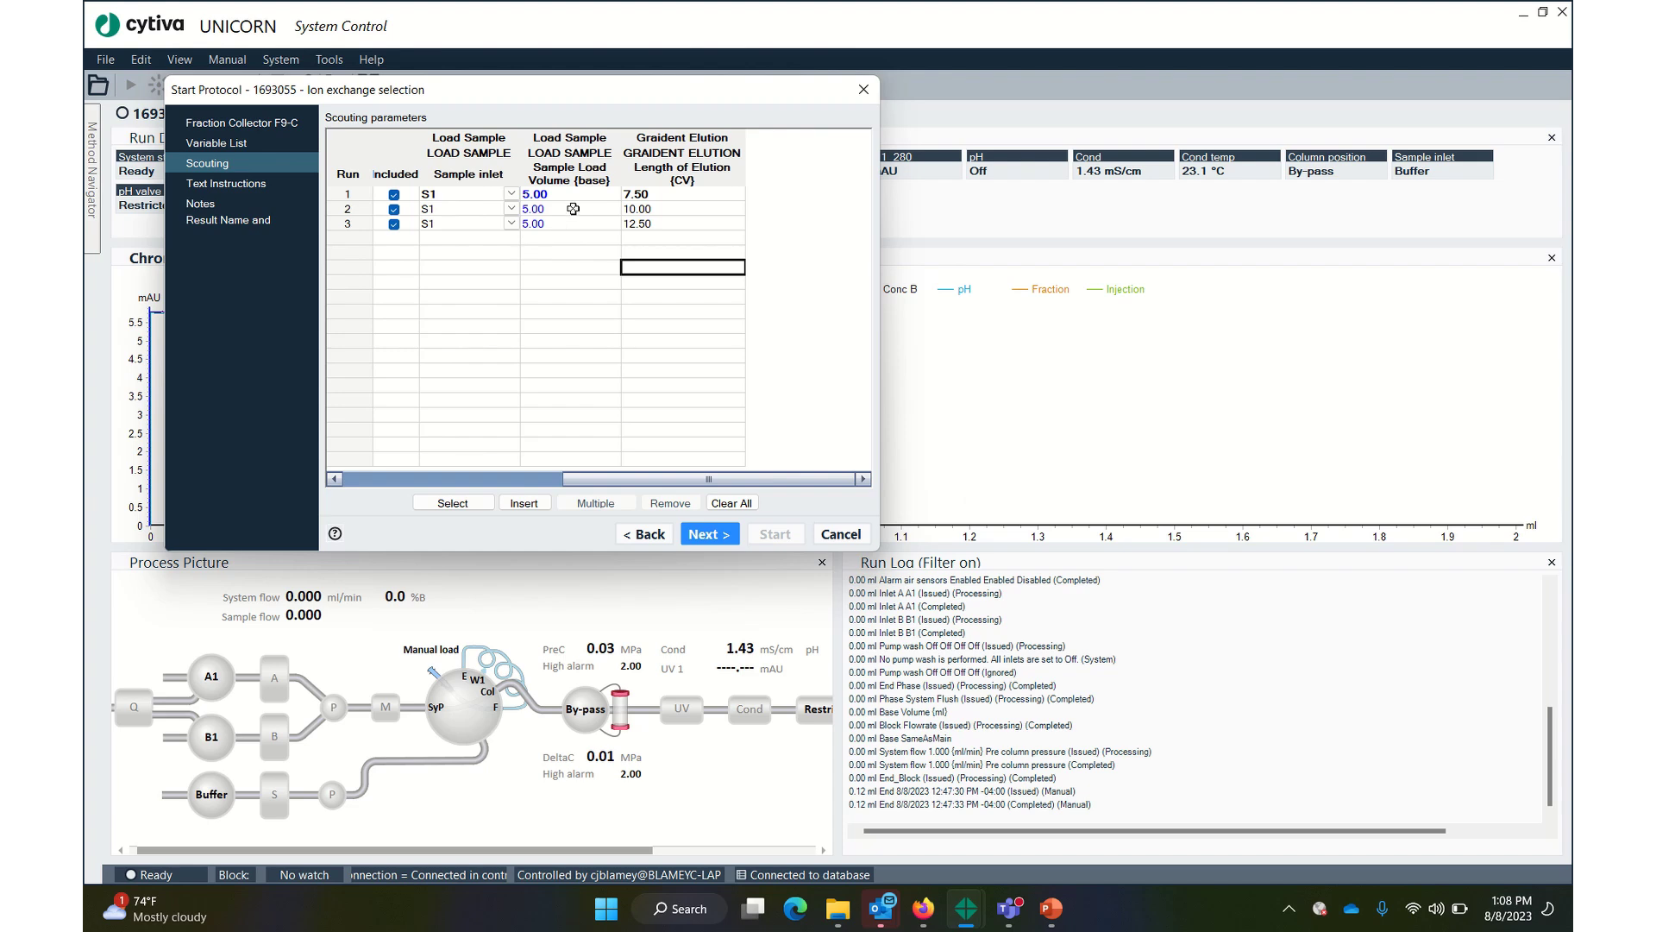
pyautogui.click(394, 195)
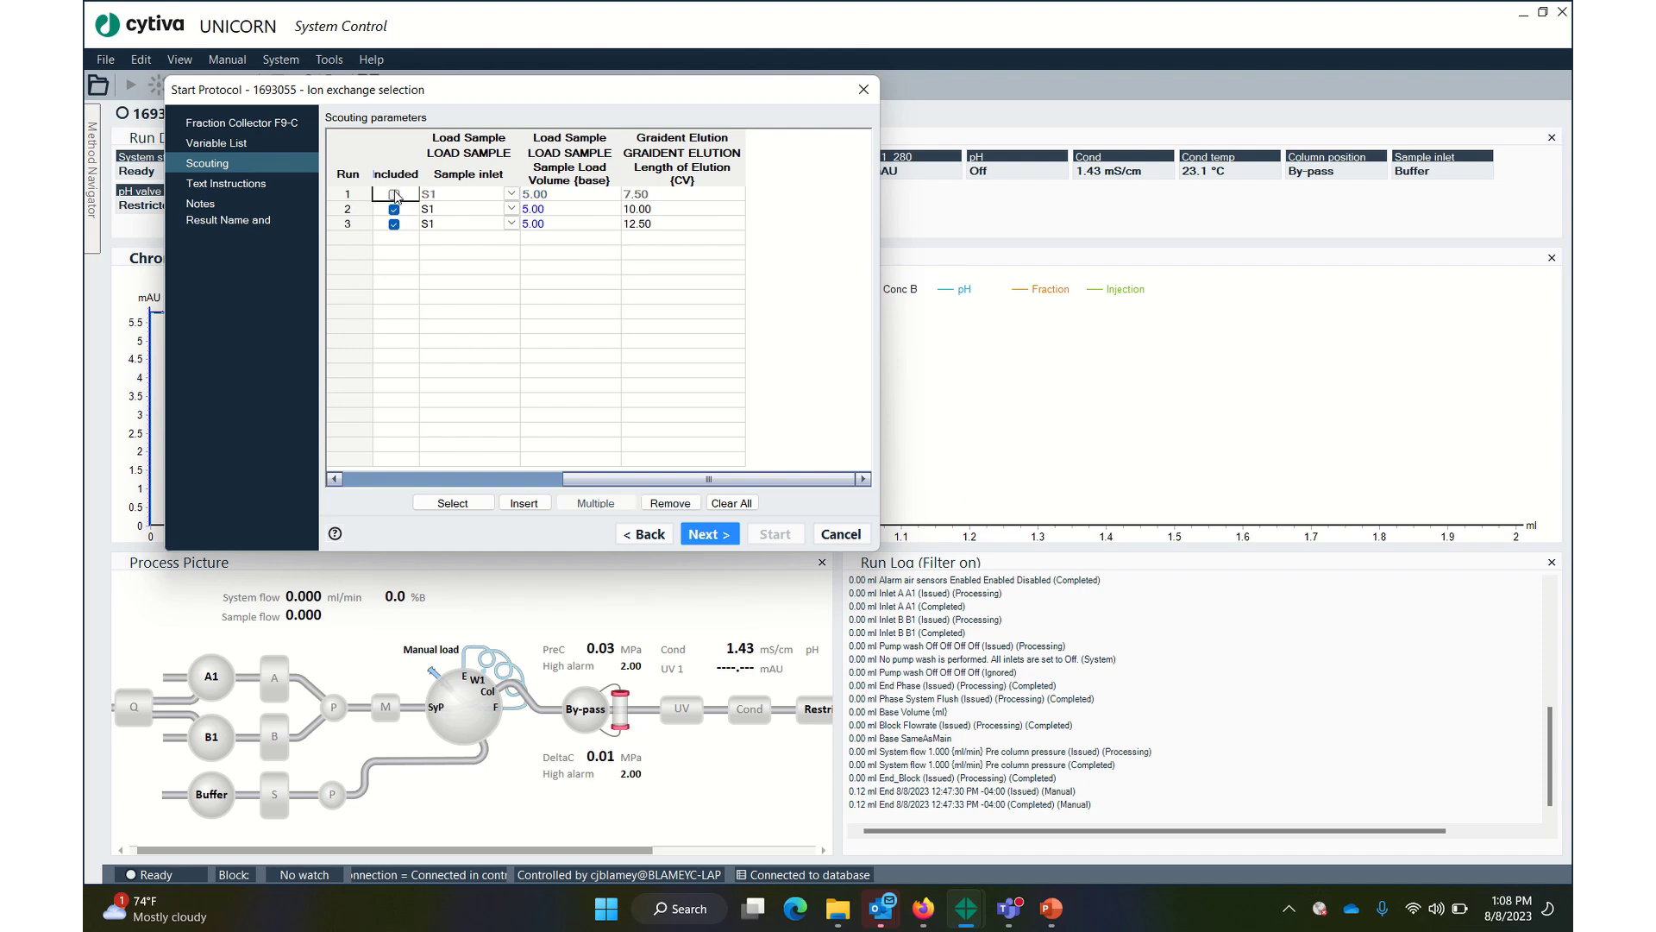
pyautogui.click(664, 224)
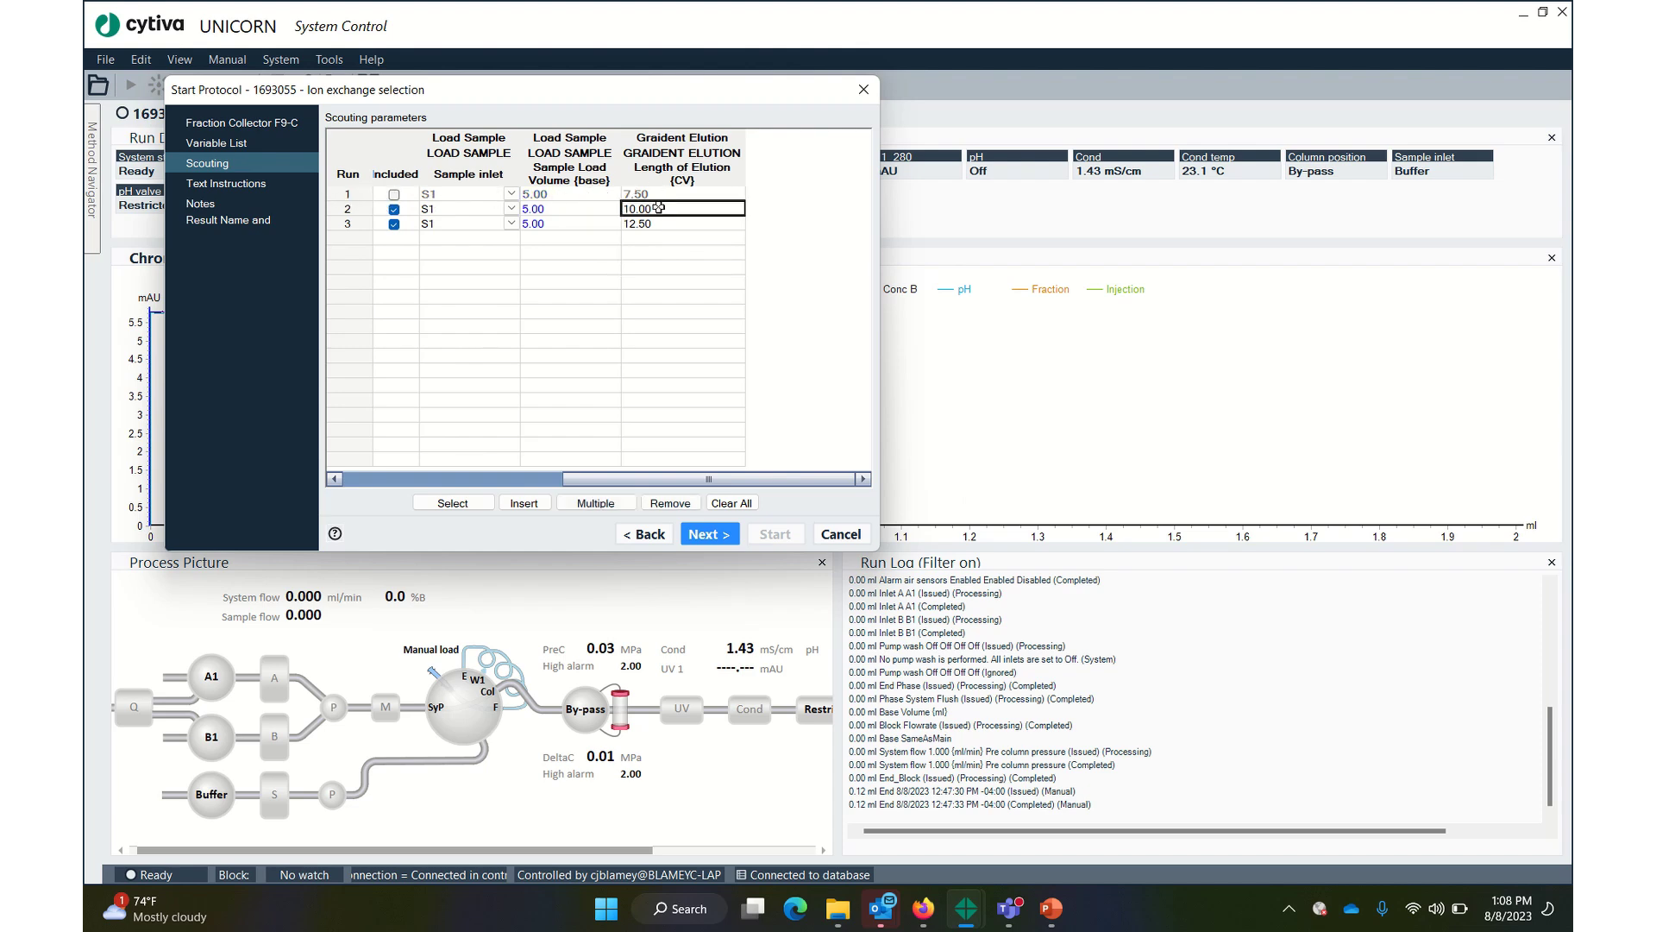
# Step: Advance the start protocol to its result name page, set the scouting subdirectory to "Iex graidents" and start the run
pyautogui.click(705, 536)
pyautogui.click(706, 536)
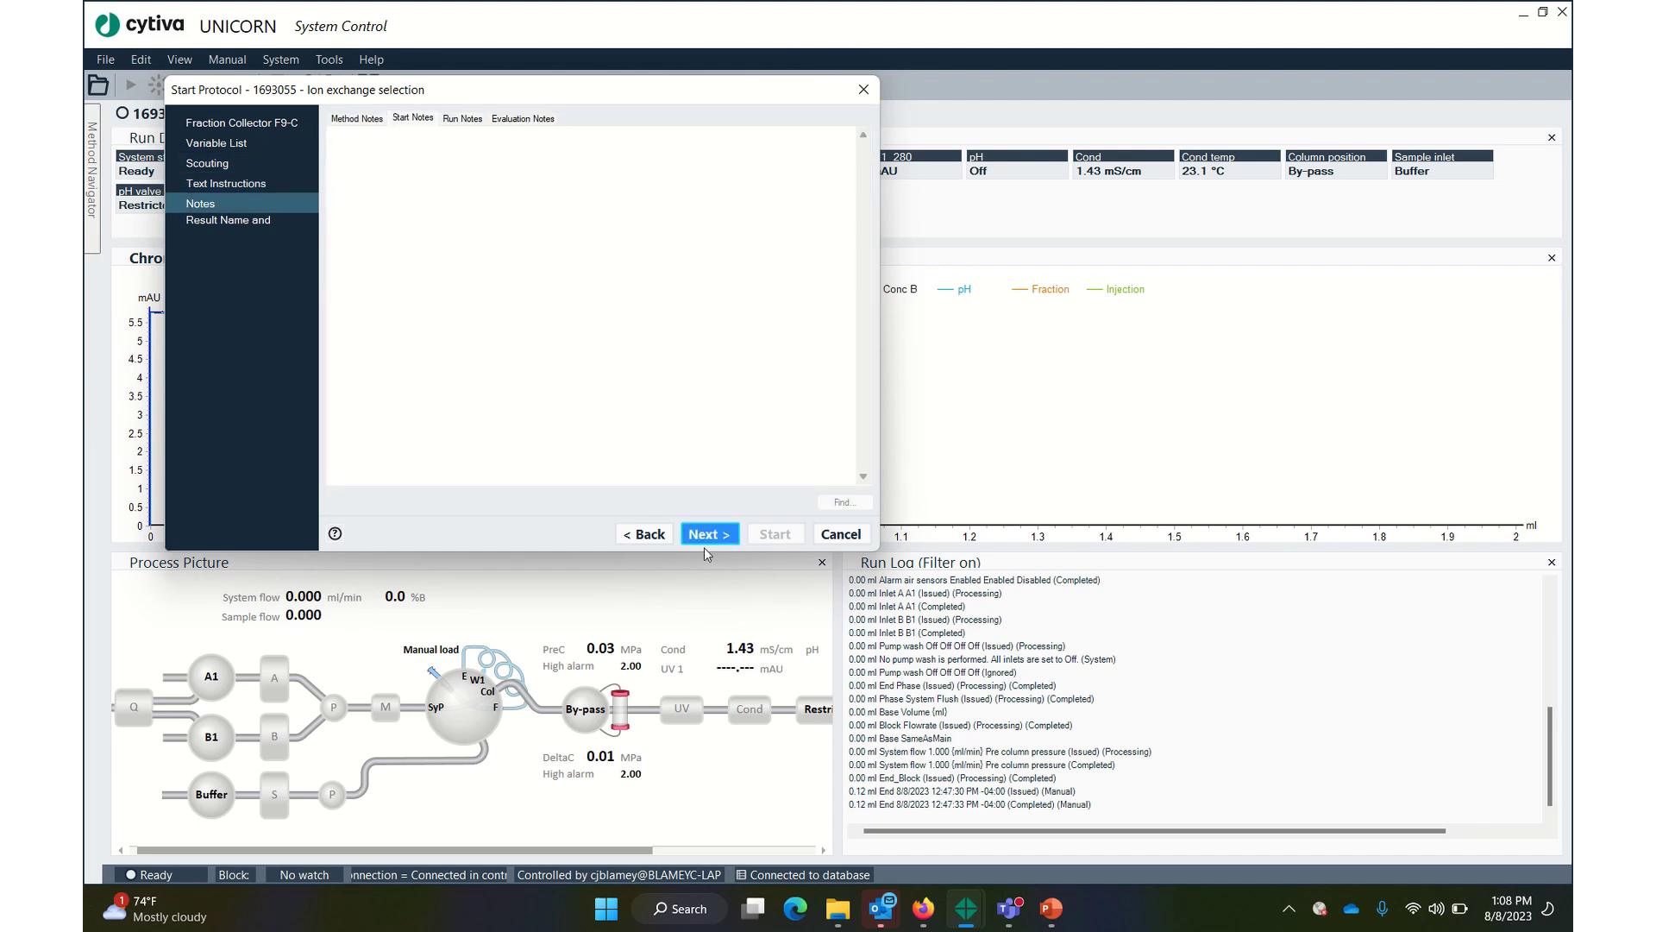
pyautogui.click(577, 250)
pyautogui.click(707, 533)
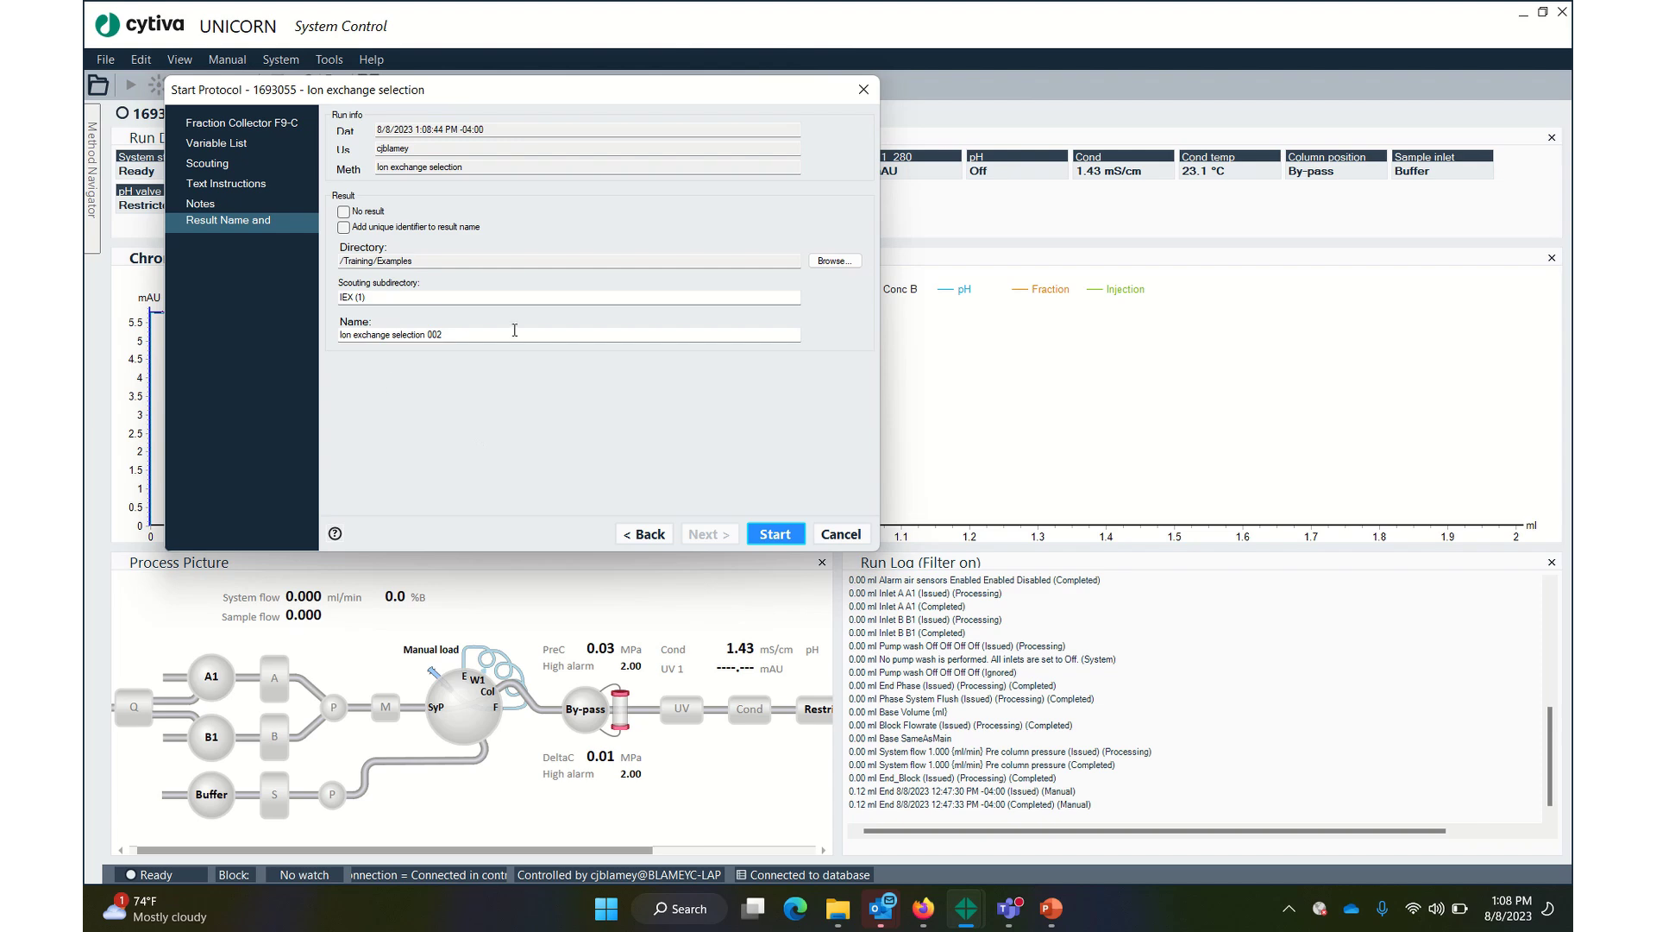
pyautogui.moveTo(420, 297); pyautogui.dragTo(301, 305)
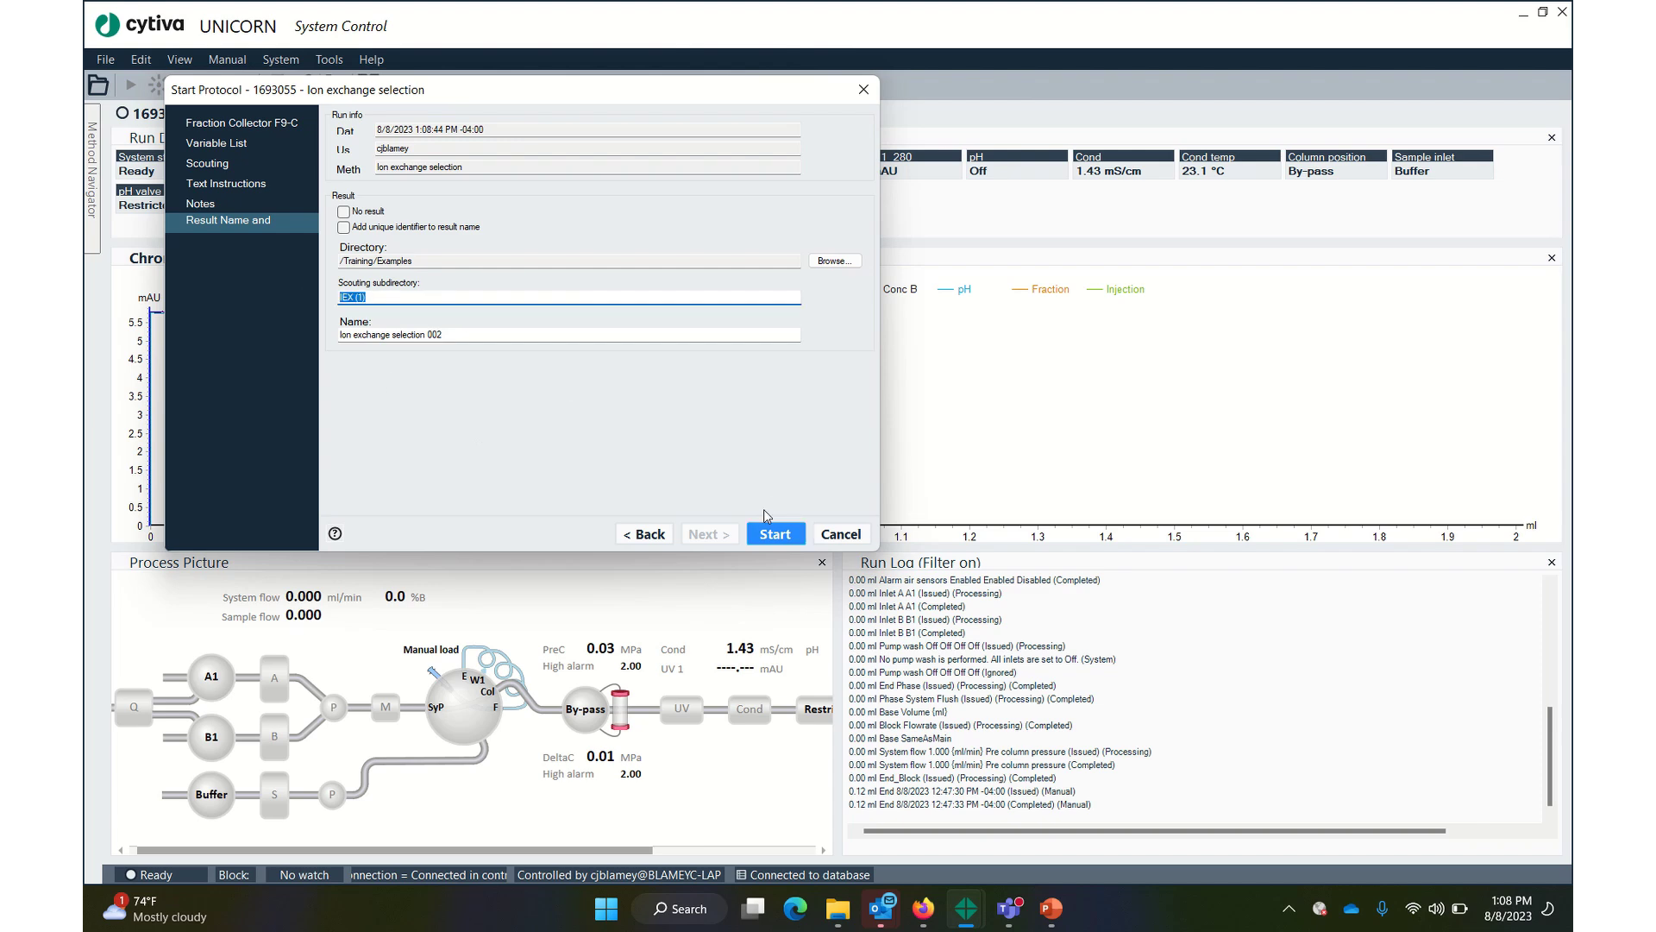
pyautogui.write('Iex graidents')
pyautogui.click(781, 536)
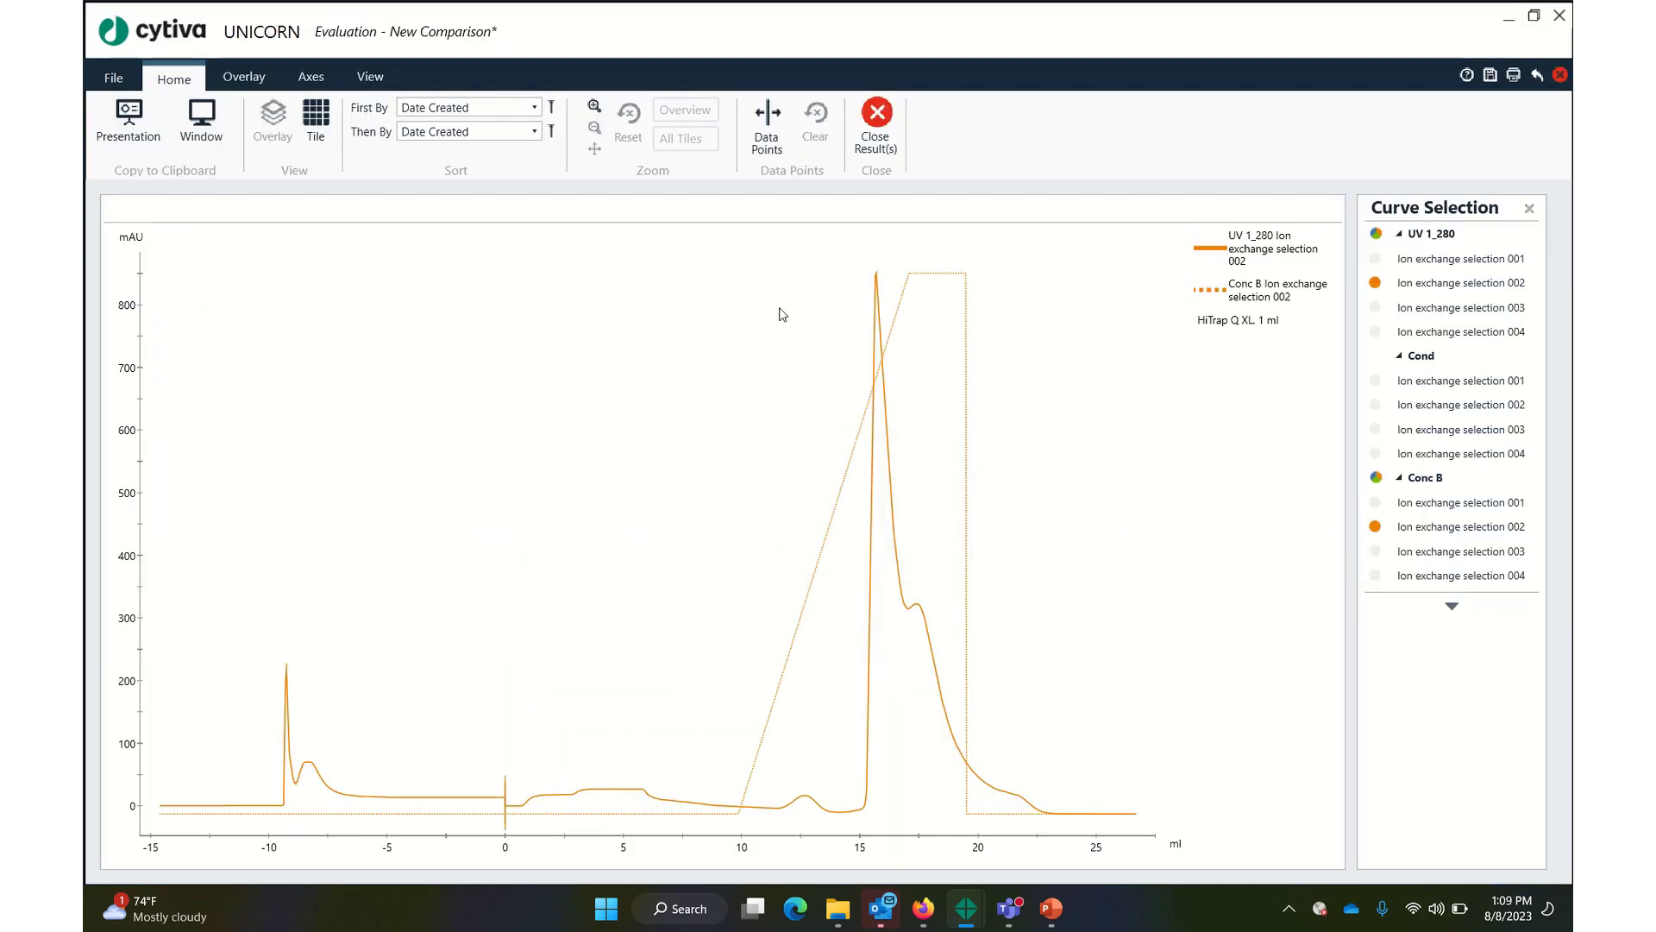
# Step: Switch to System Control and end the complete scouting without saving the partial result
pyautogui.click(966, 907)
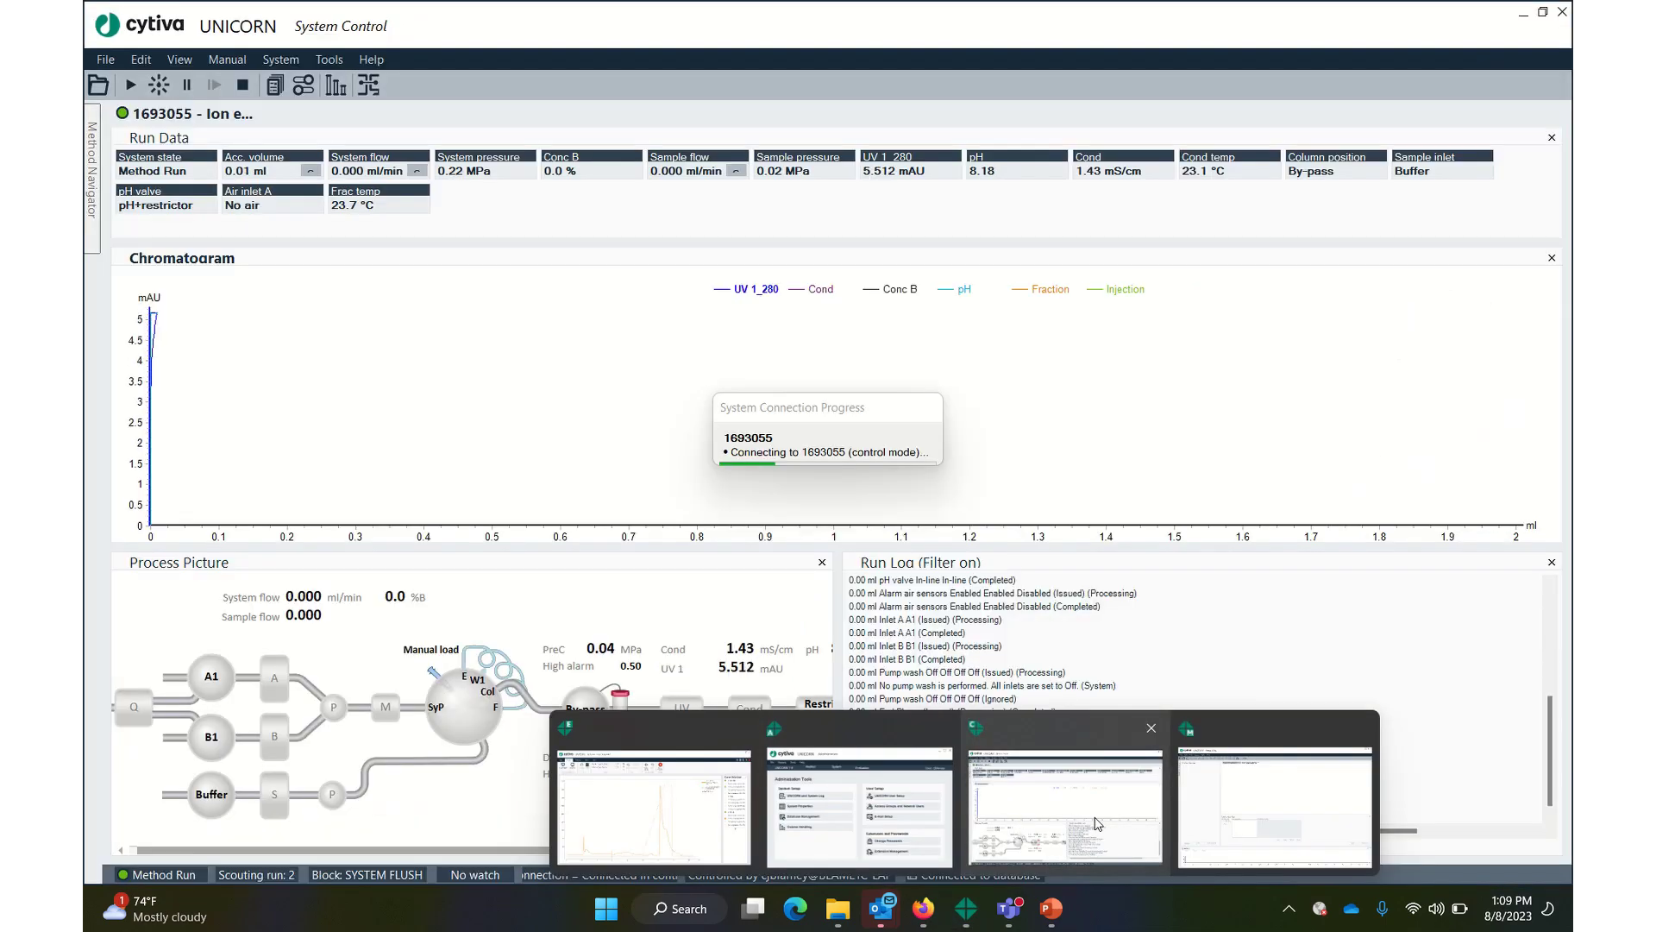
pyautogui.moveTo(871, 804)
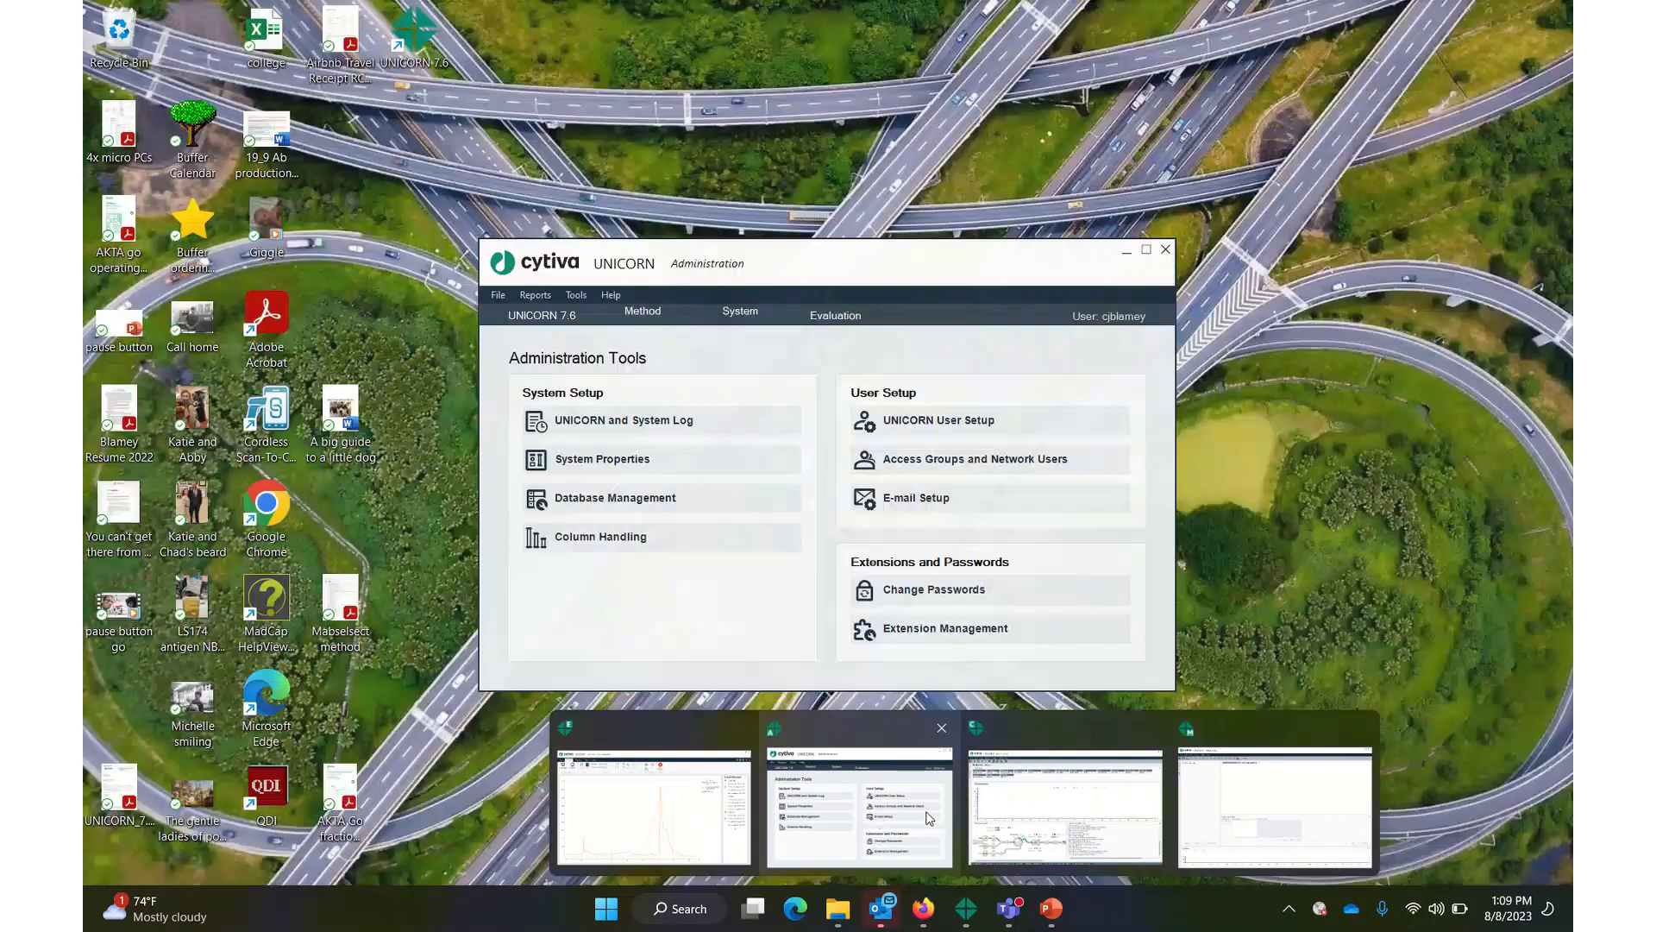
pyautogui.click(1014, 815)
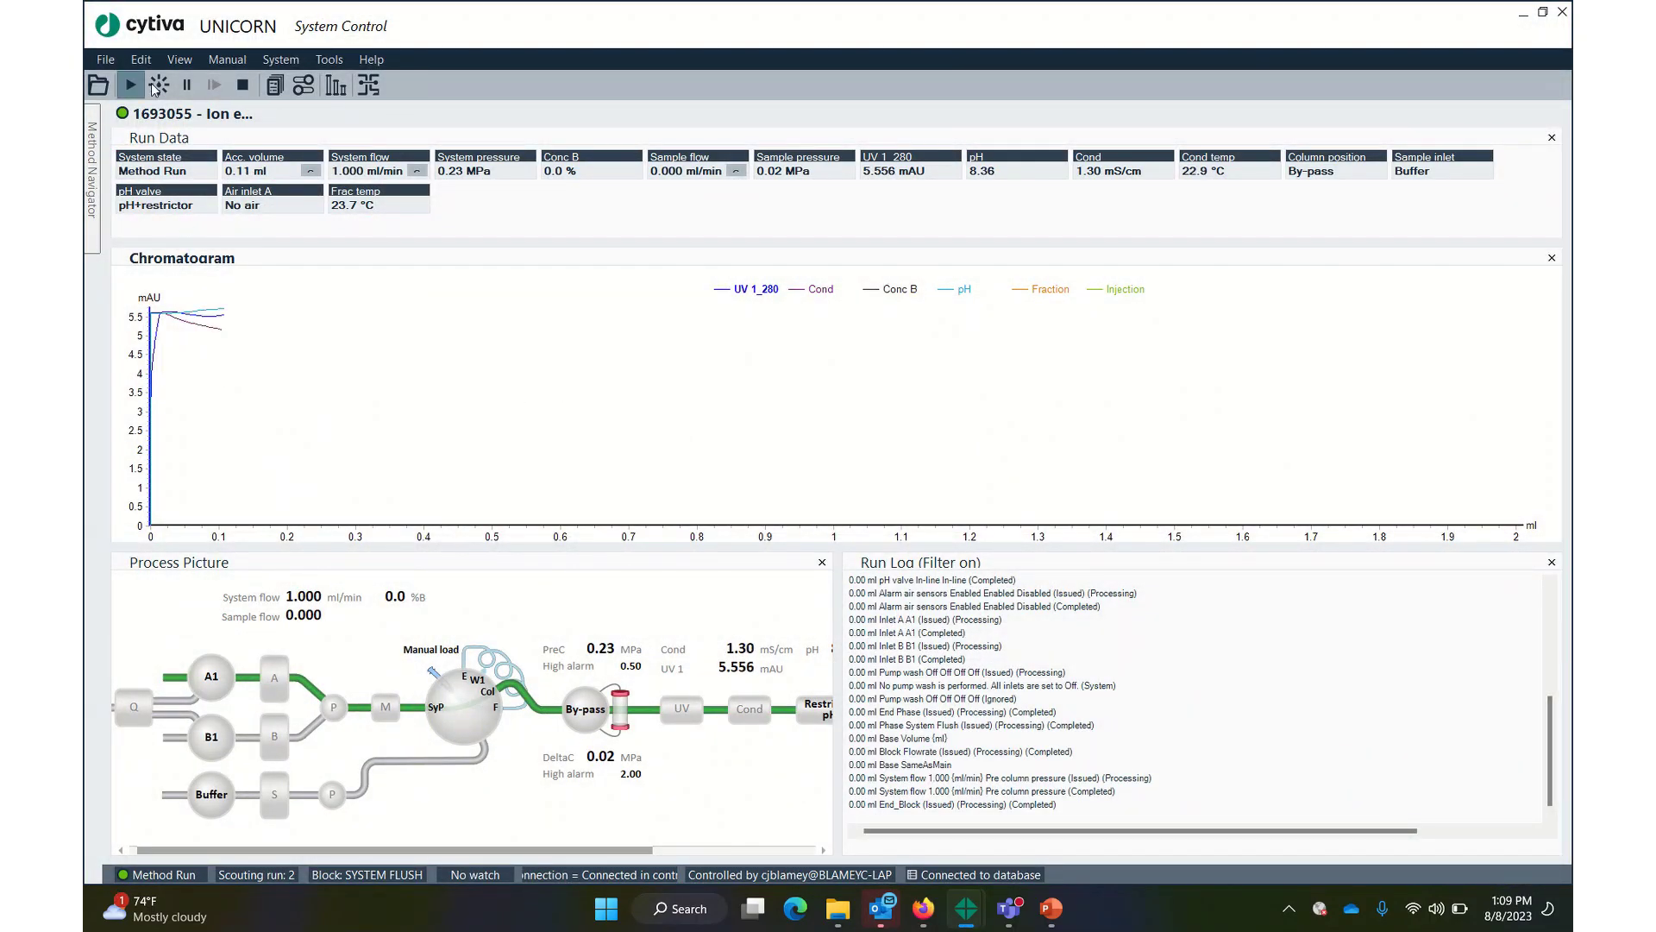
pyautogui.click(245, 85)
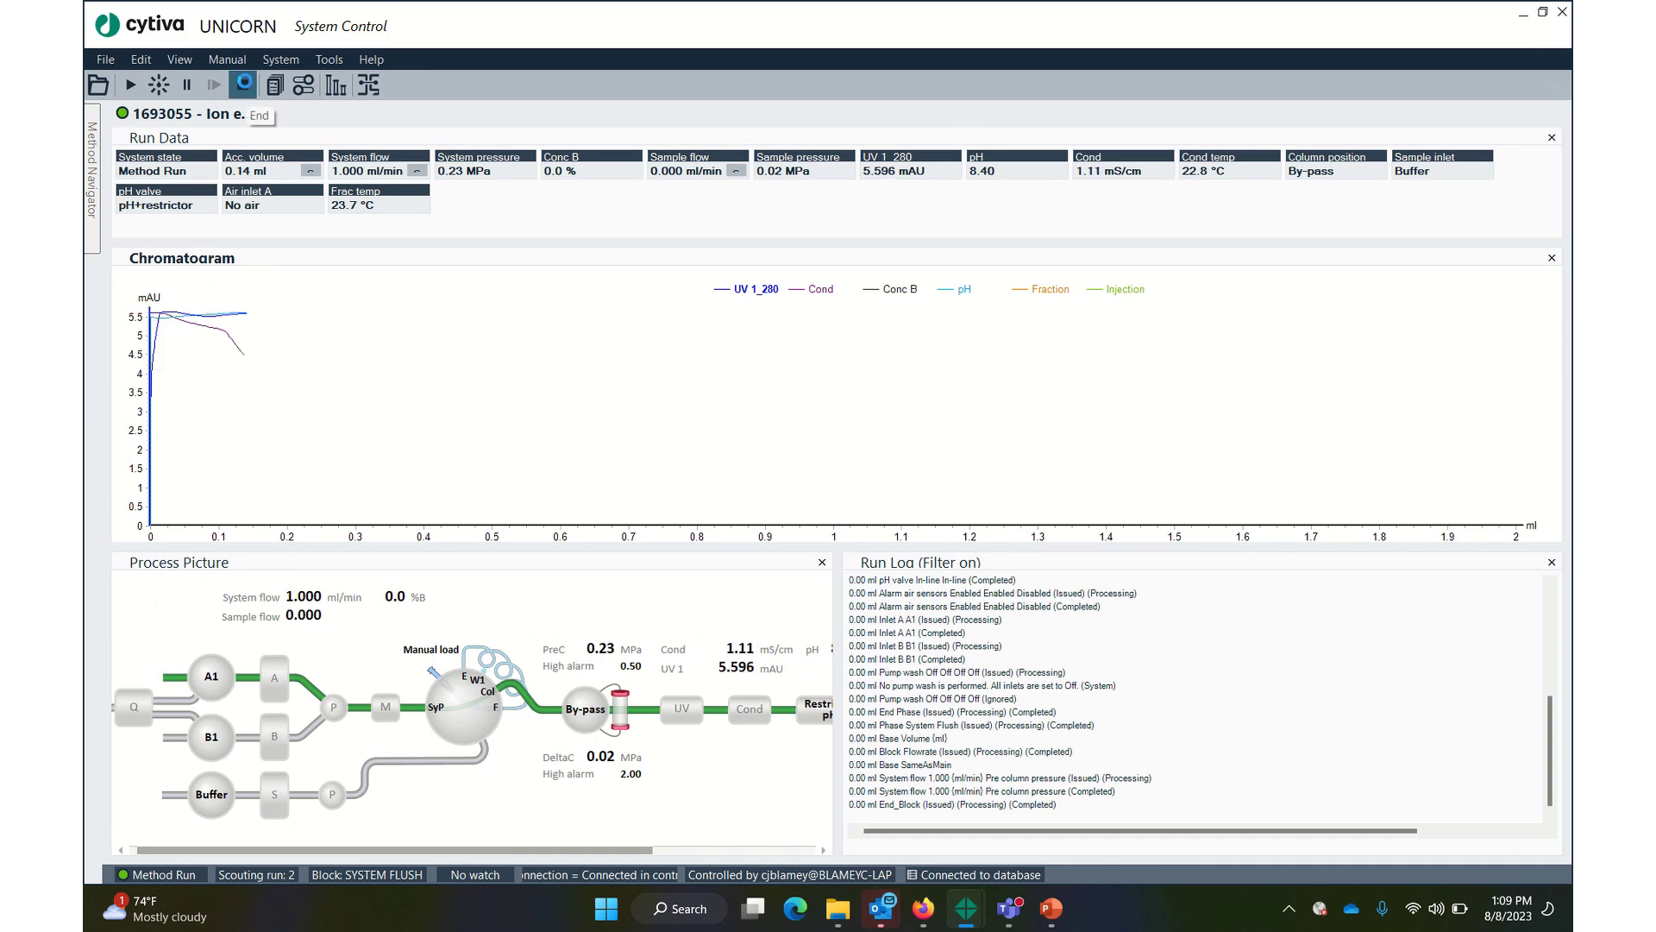
pyautogui.click(733, 483)
pyautogui.click(734, 445)
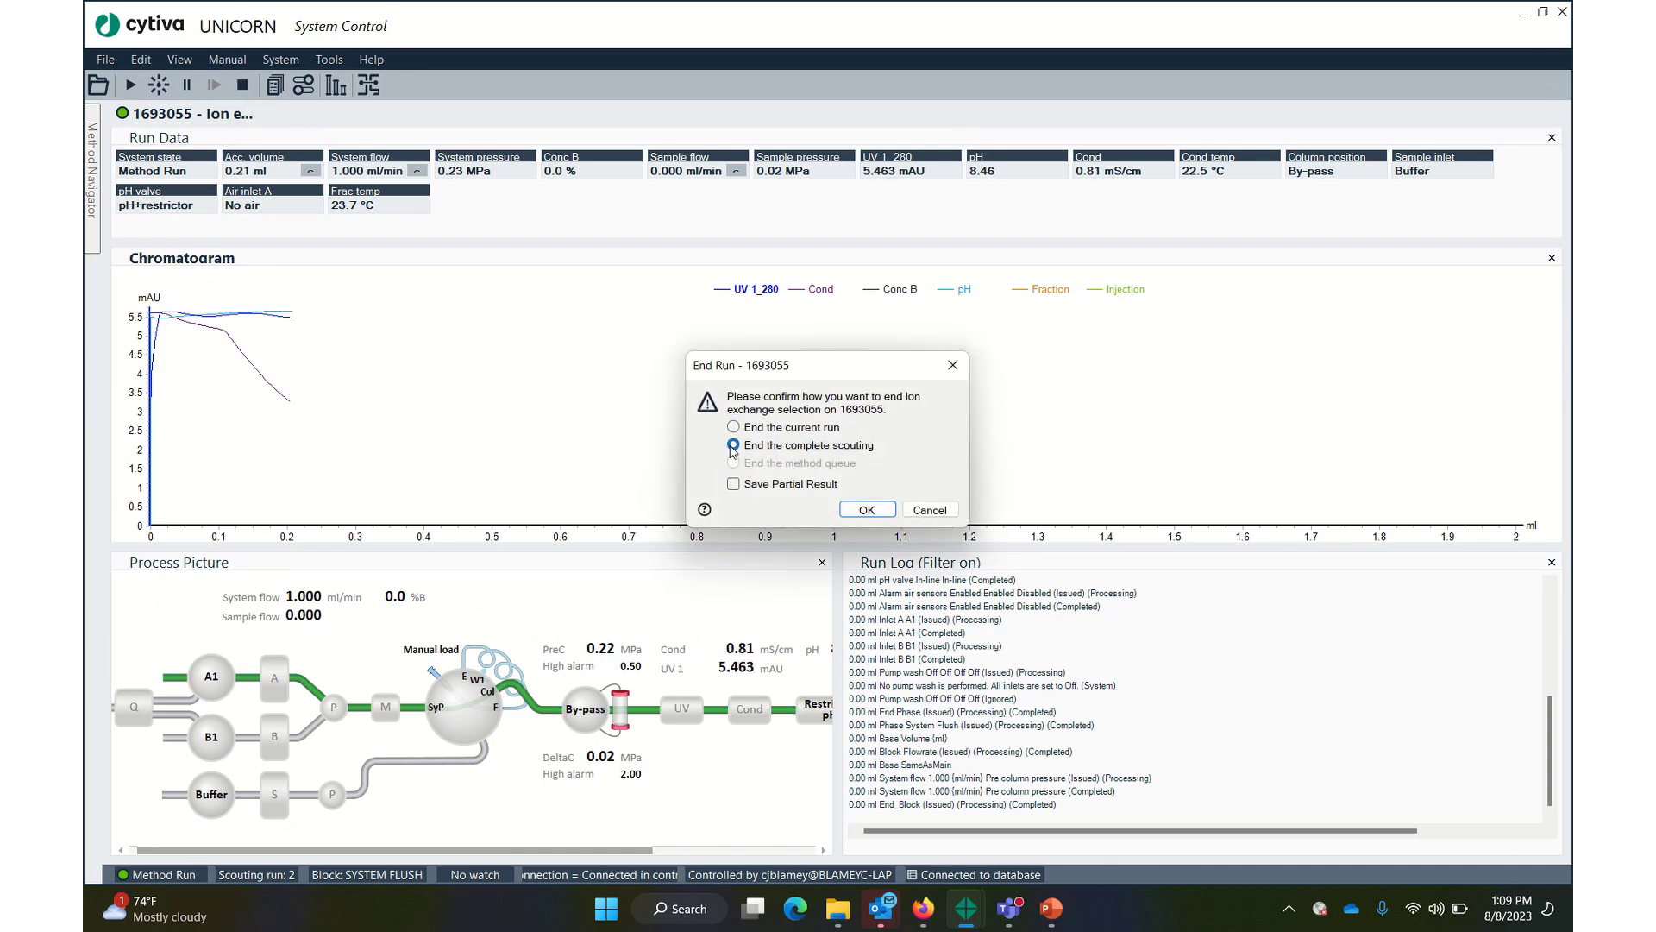
pyautogui.click(865, 509)
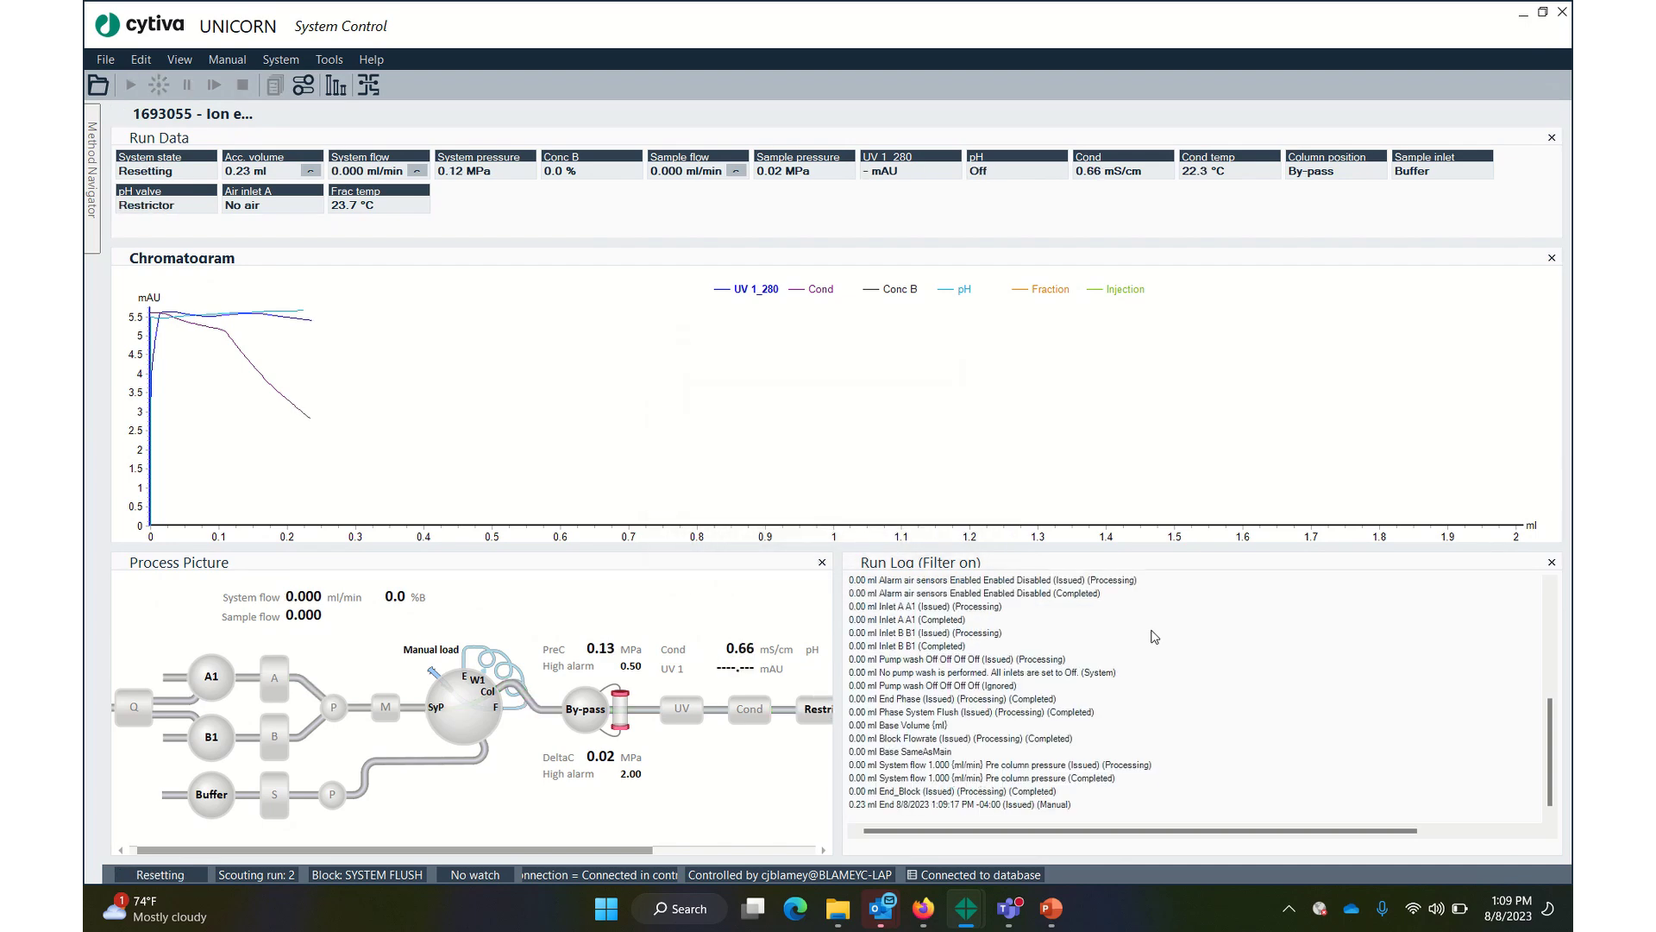
pyautogui.moveTo(1054, 913)
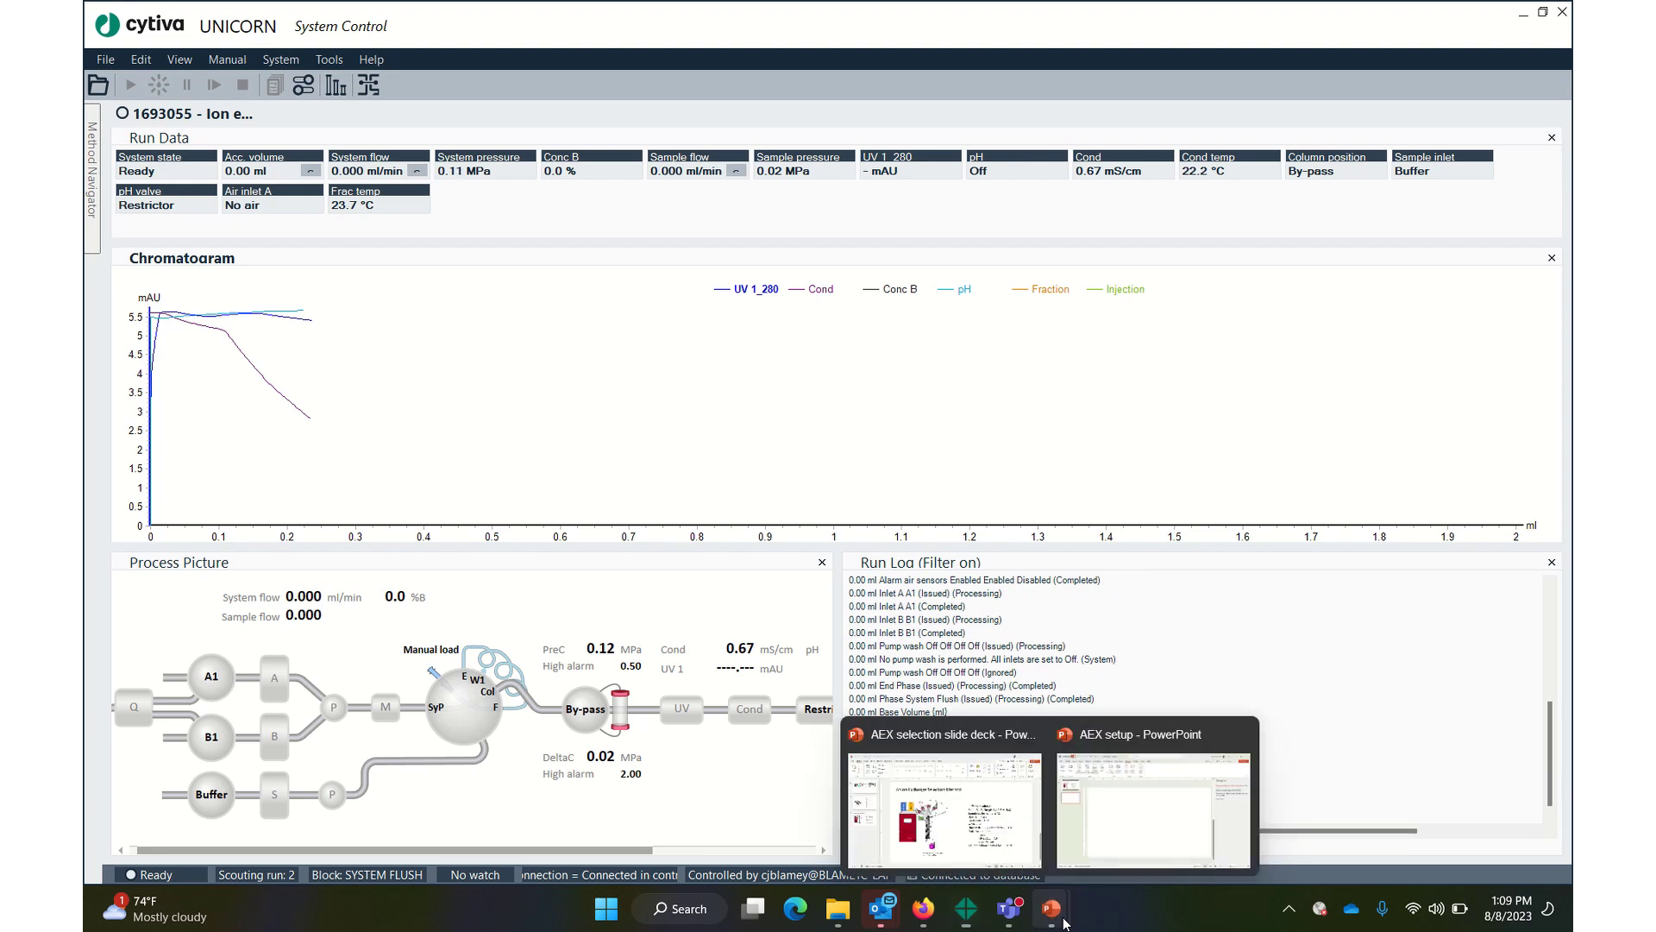
pyautogui.click(1149, 849)
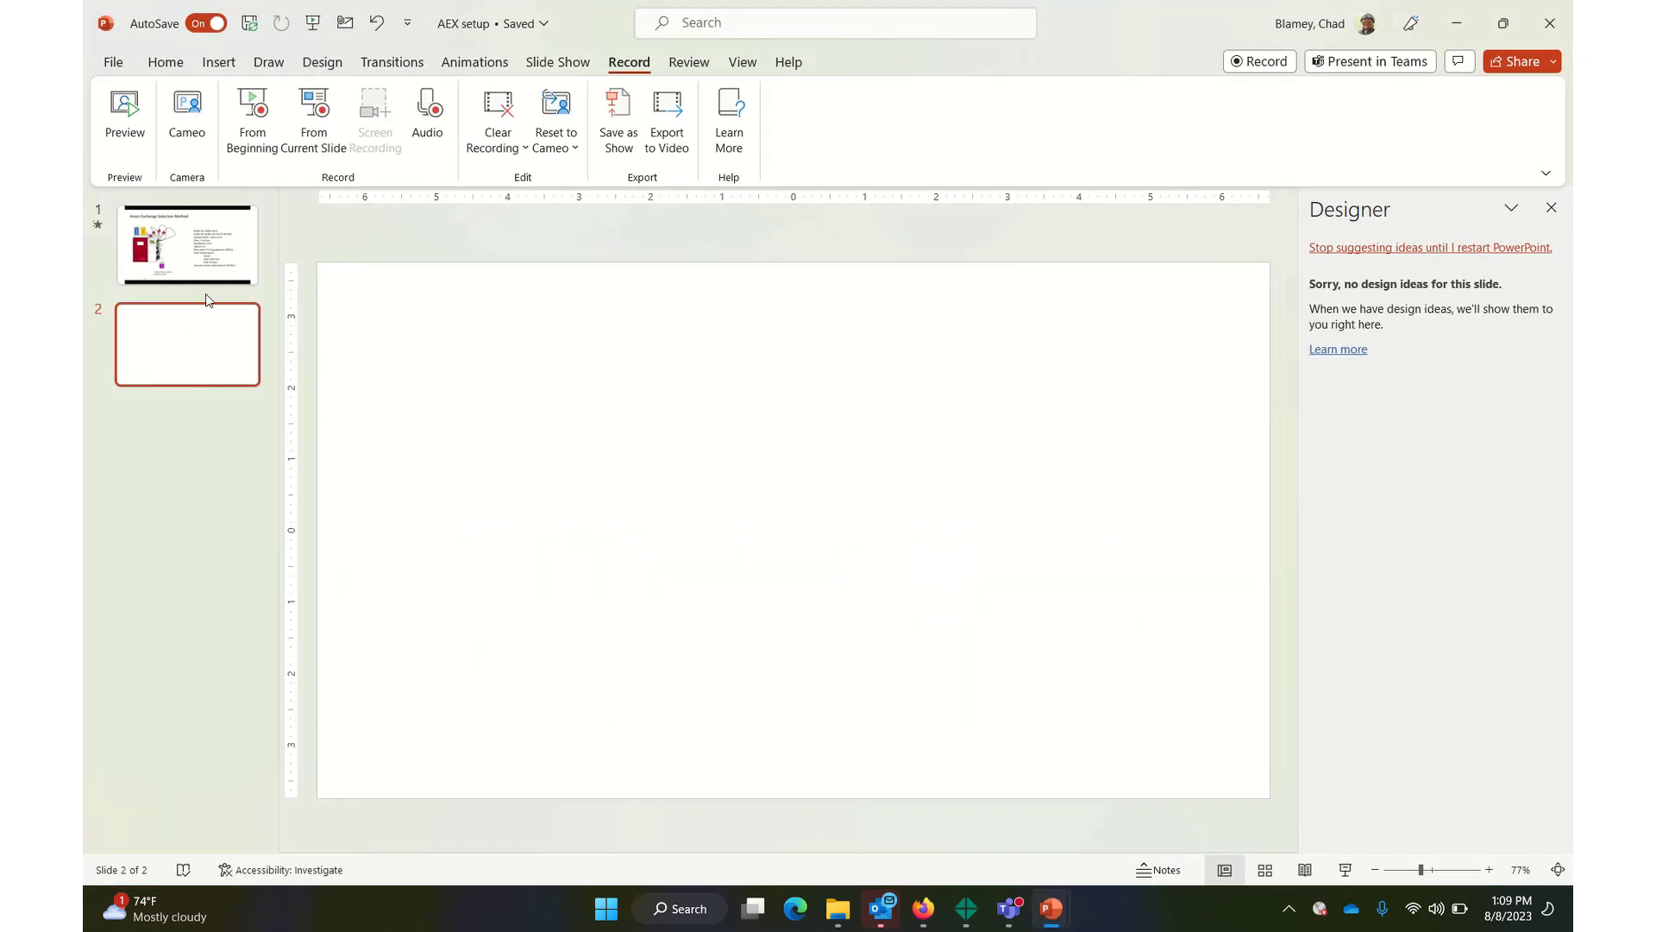
pyautogui.click(971, 920)
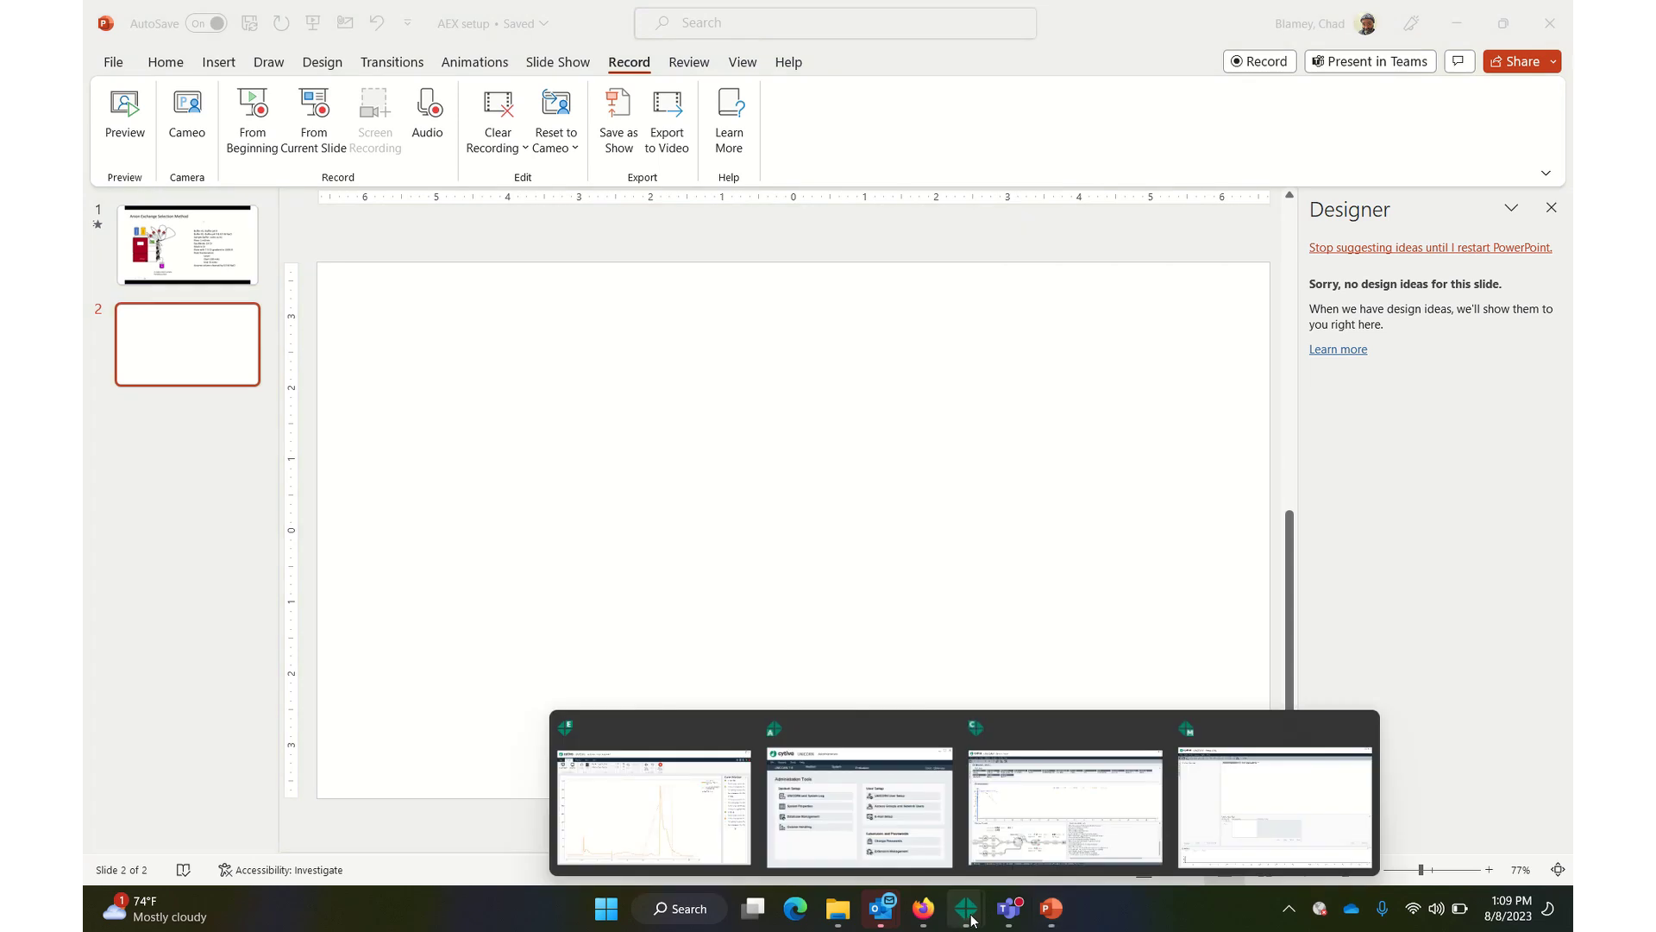
# Step: Switch to the Evaluation comparison, copy its chart to the clipboard for a presentation and close the comparison
pyautogui.click(657, 798)
pyautogui.click(129, 134)
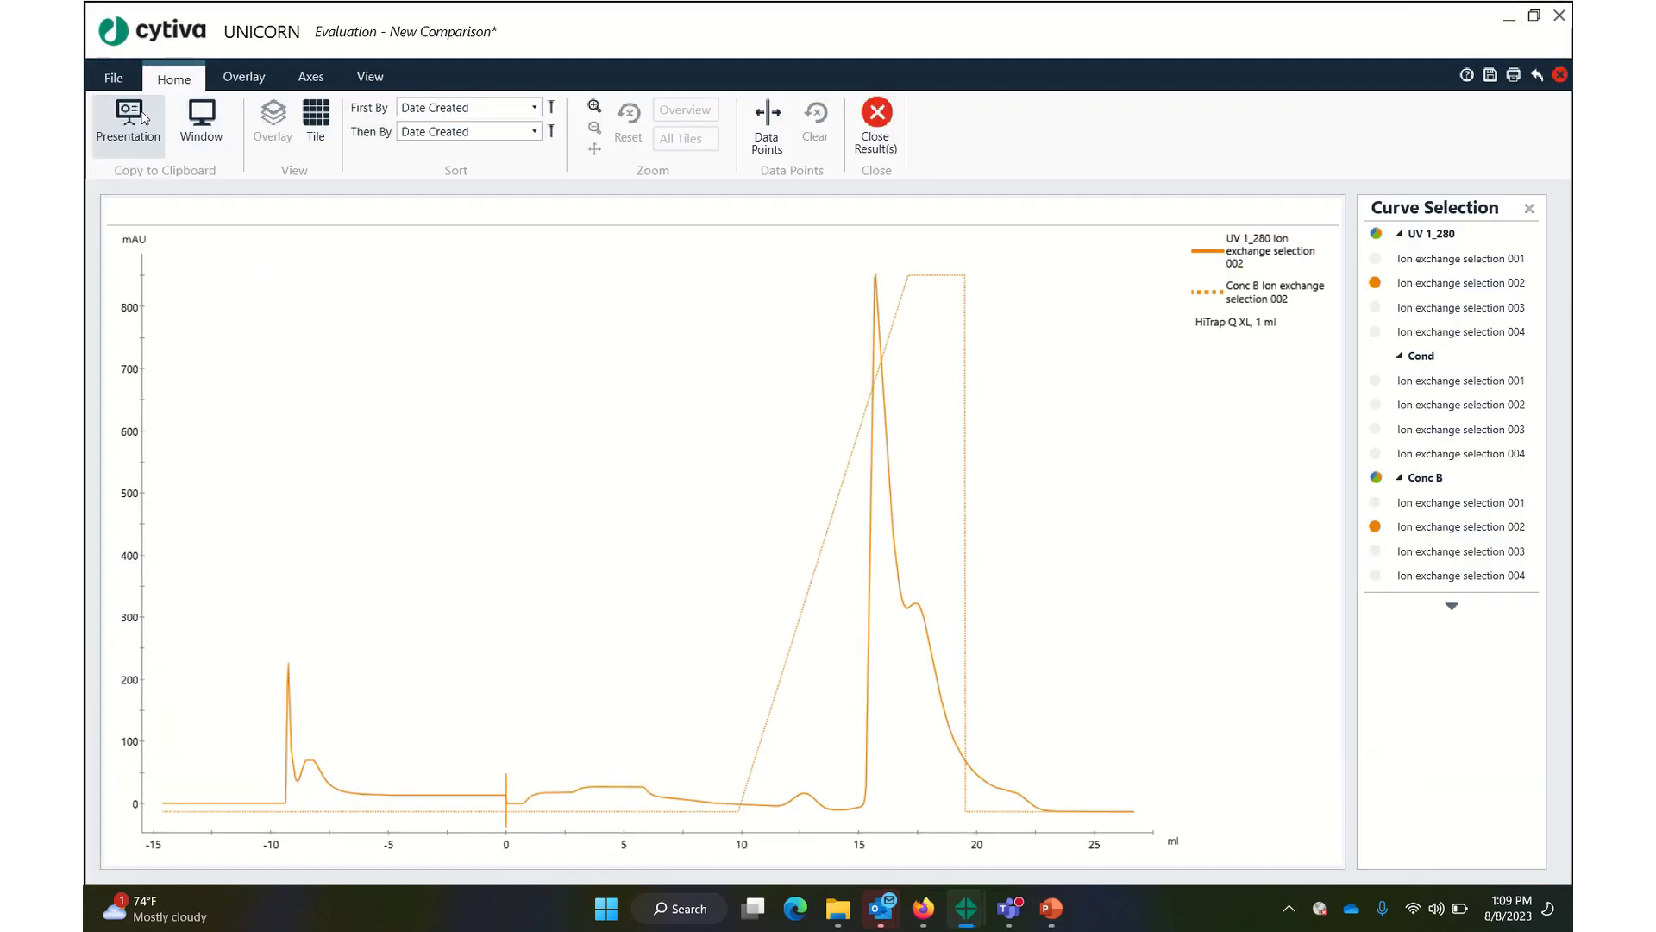
pyautogui.click(858, 112)
pyautogui.click(838, 524)
# Step: Browse the scouting folders under Training > Examples and preview Ion exchange selection 001 and 002 in IEX graidents
pyautogui.click(242, 473)
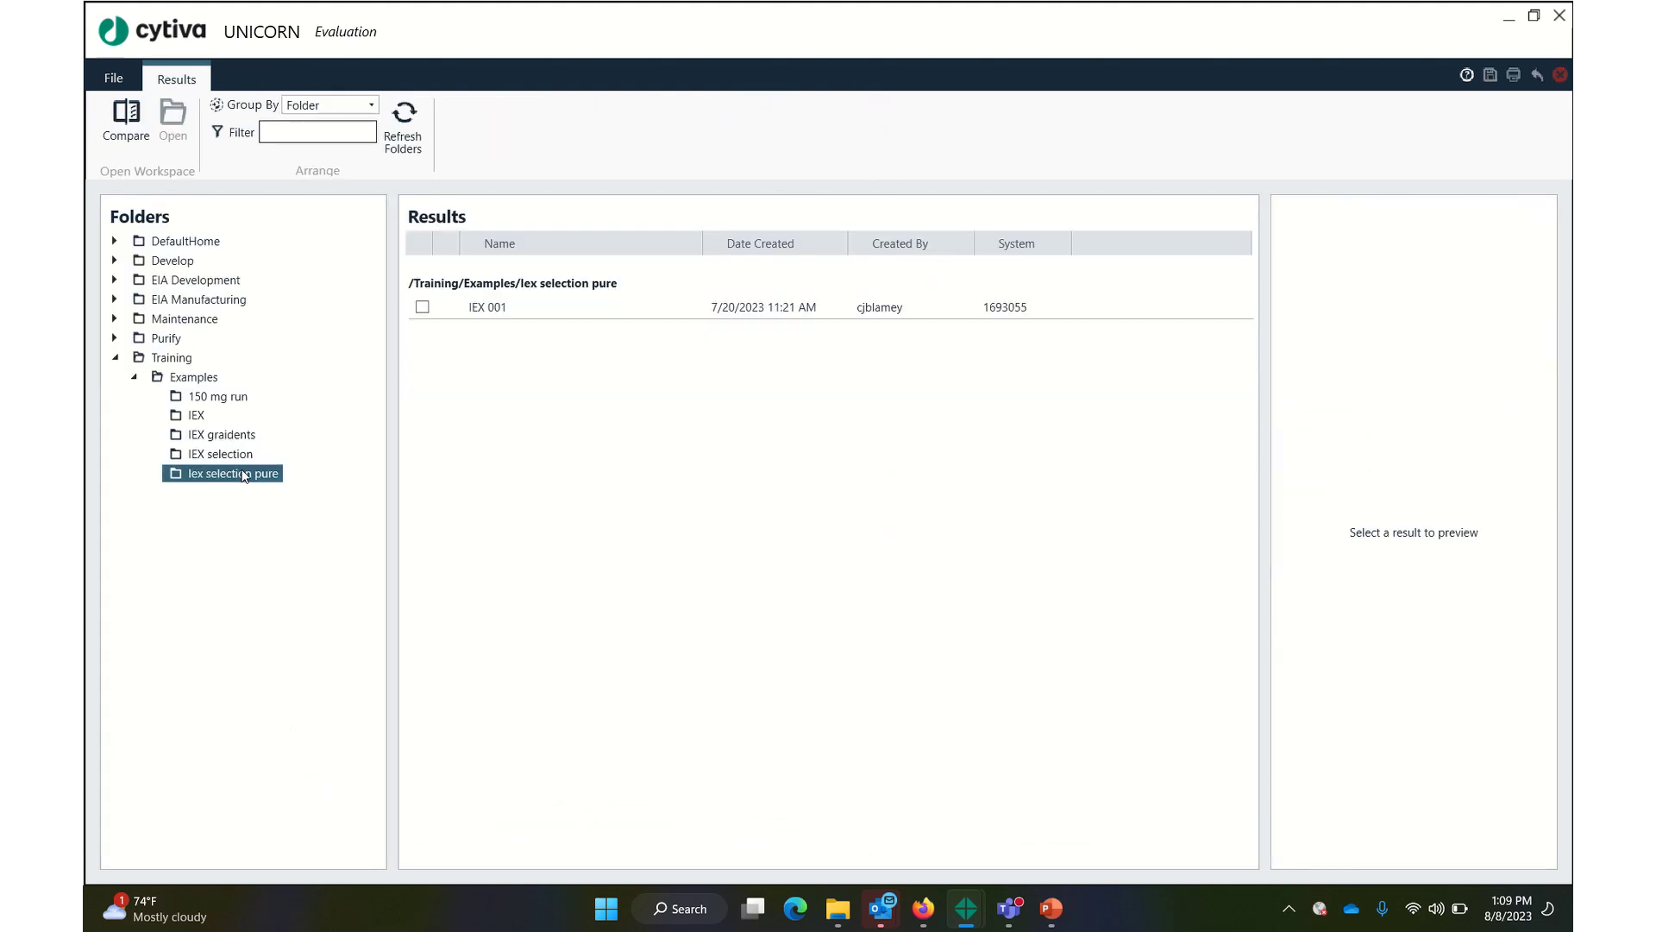
pyautogui.click(220, 454)
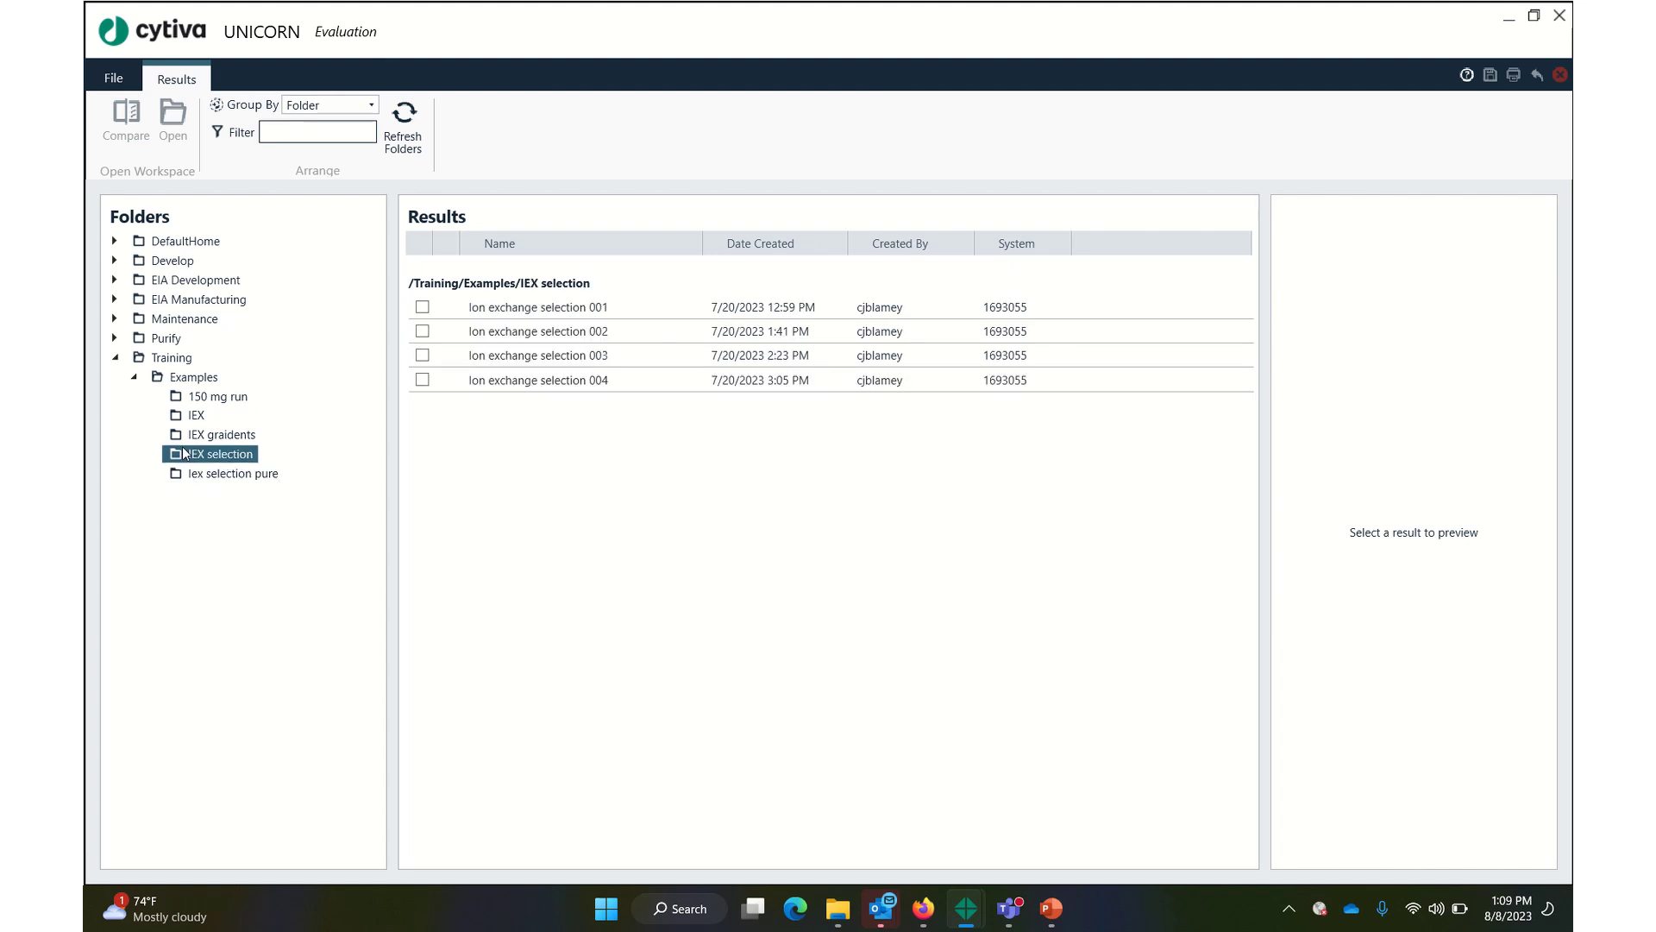
pyautogui.click(179, 438)
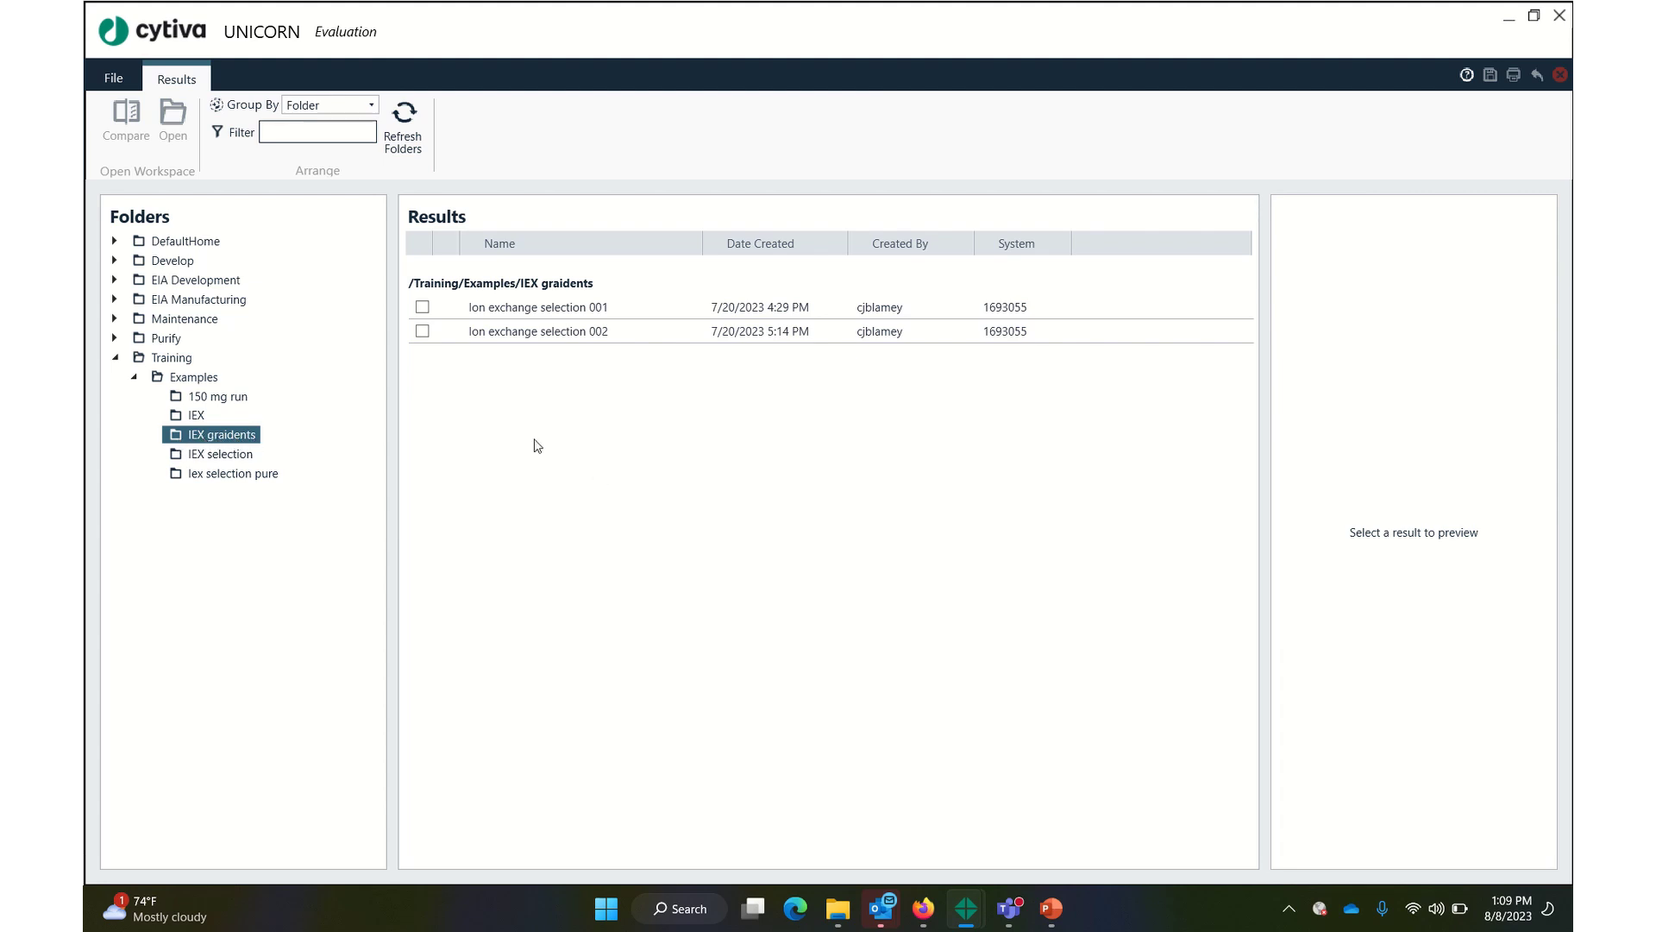
pyautogui.click(542, 312)
pyautogui.click(536, 325)
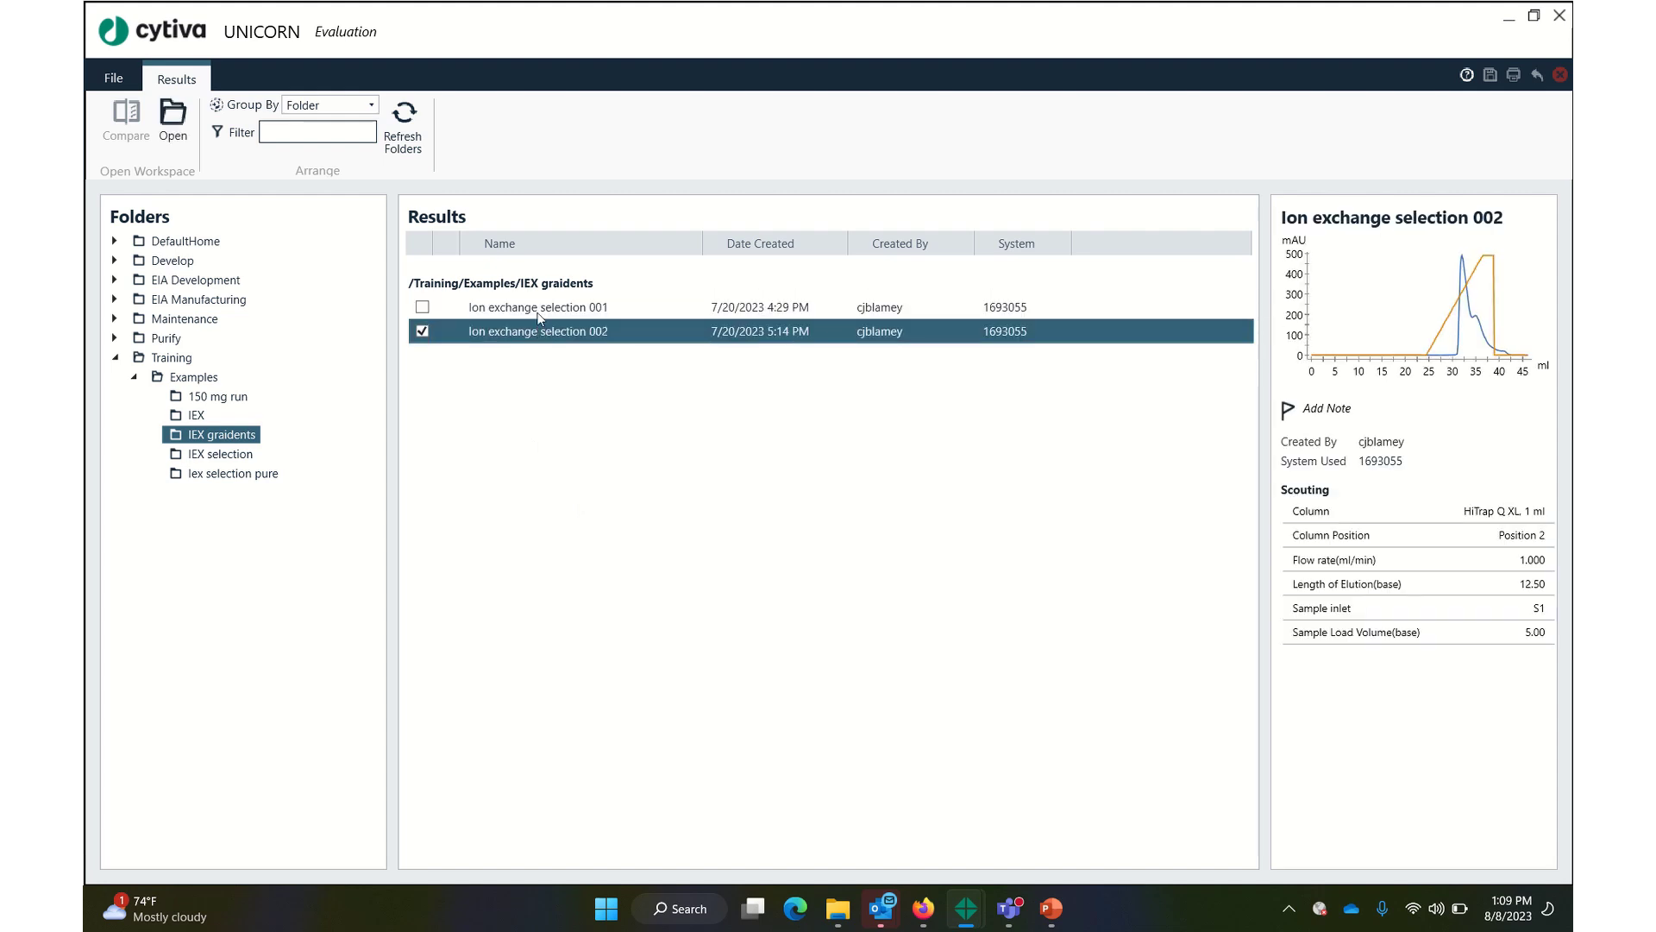
# Step: Compare Ion exchange selection 001 and 002 from IEX graidents with Ion exchange selection 002 from the IEX selection folder
pyautogui.click(537, 311)
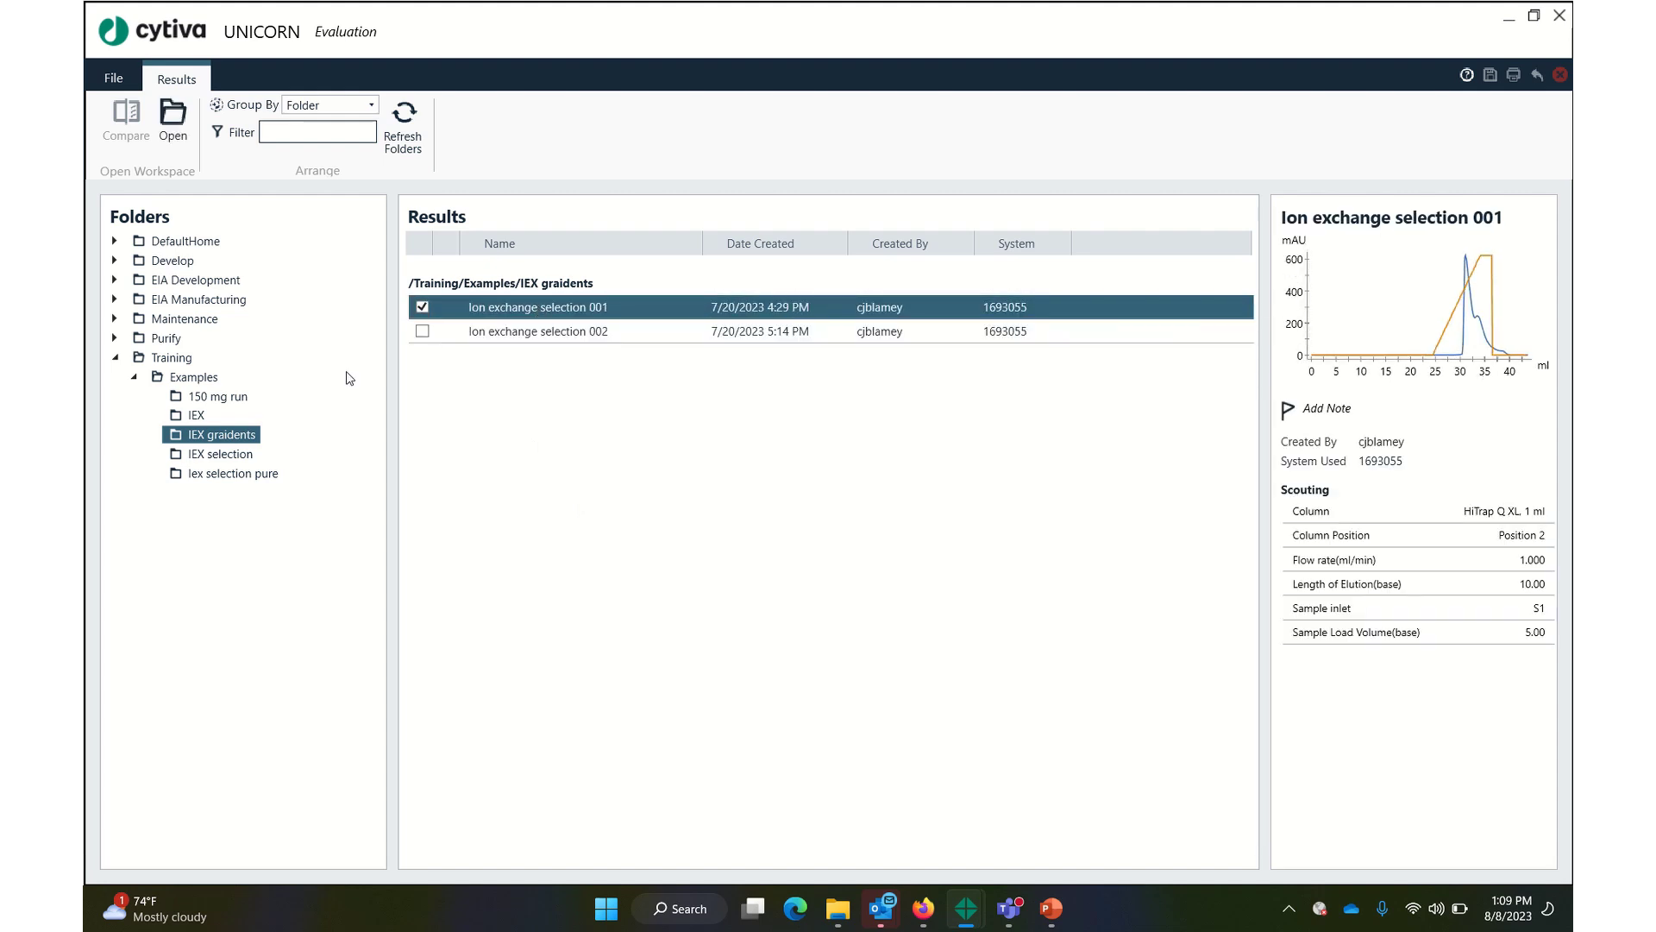
pyautogui.click(193, 377)
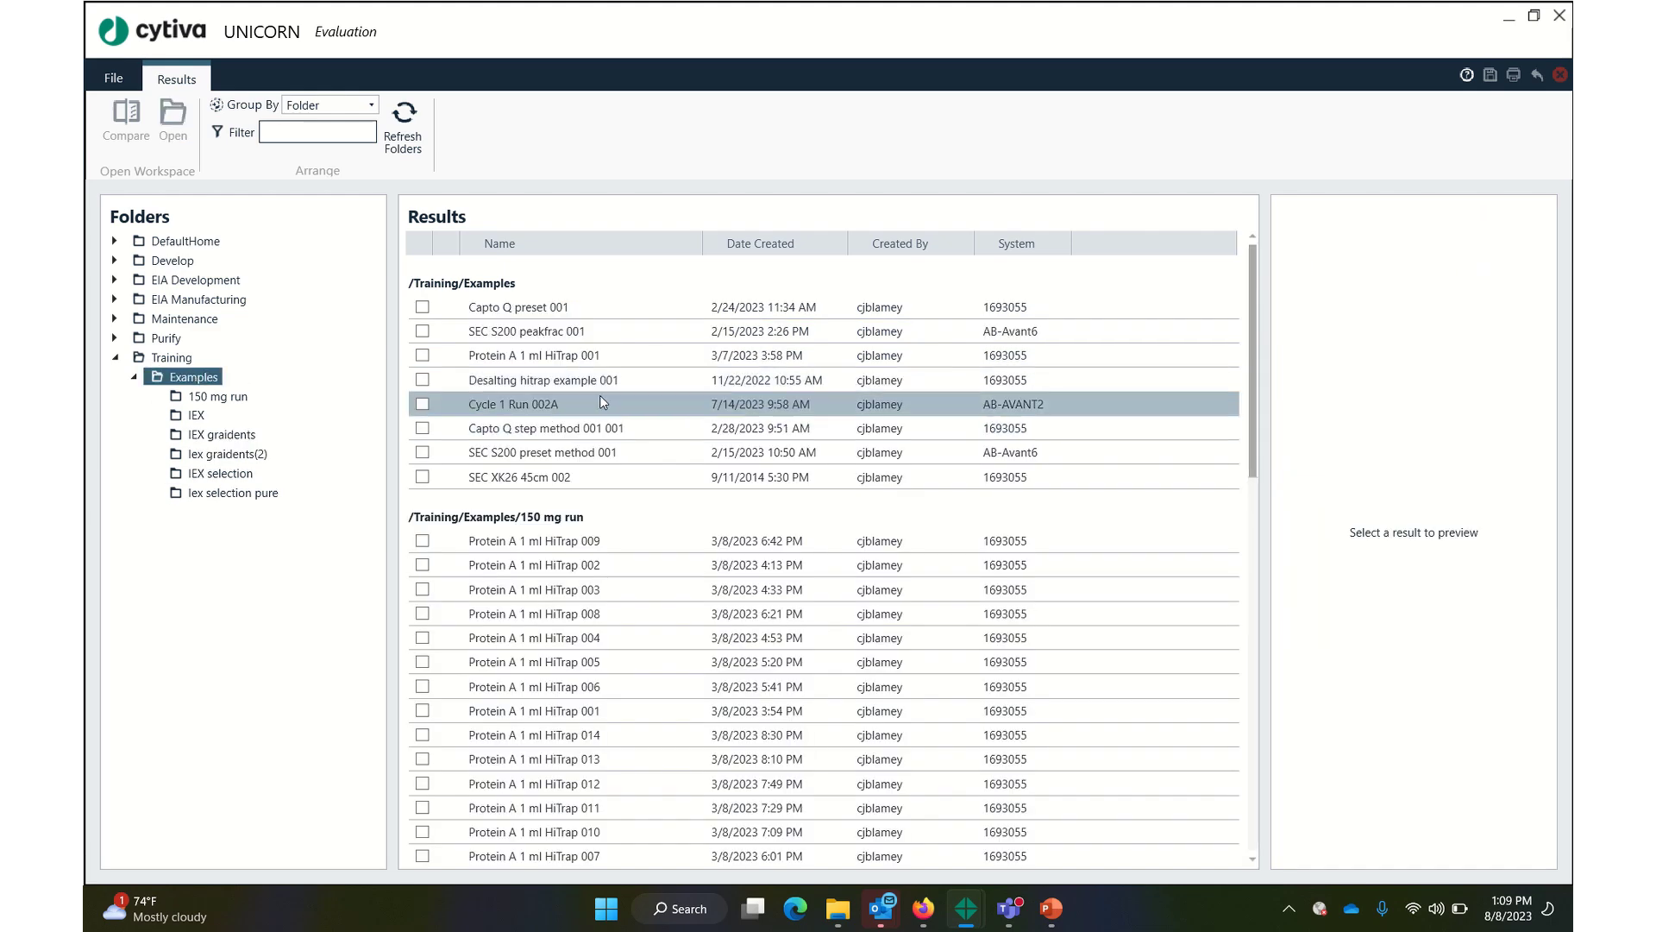
pyautogui.scroll(-4, 604, 401)
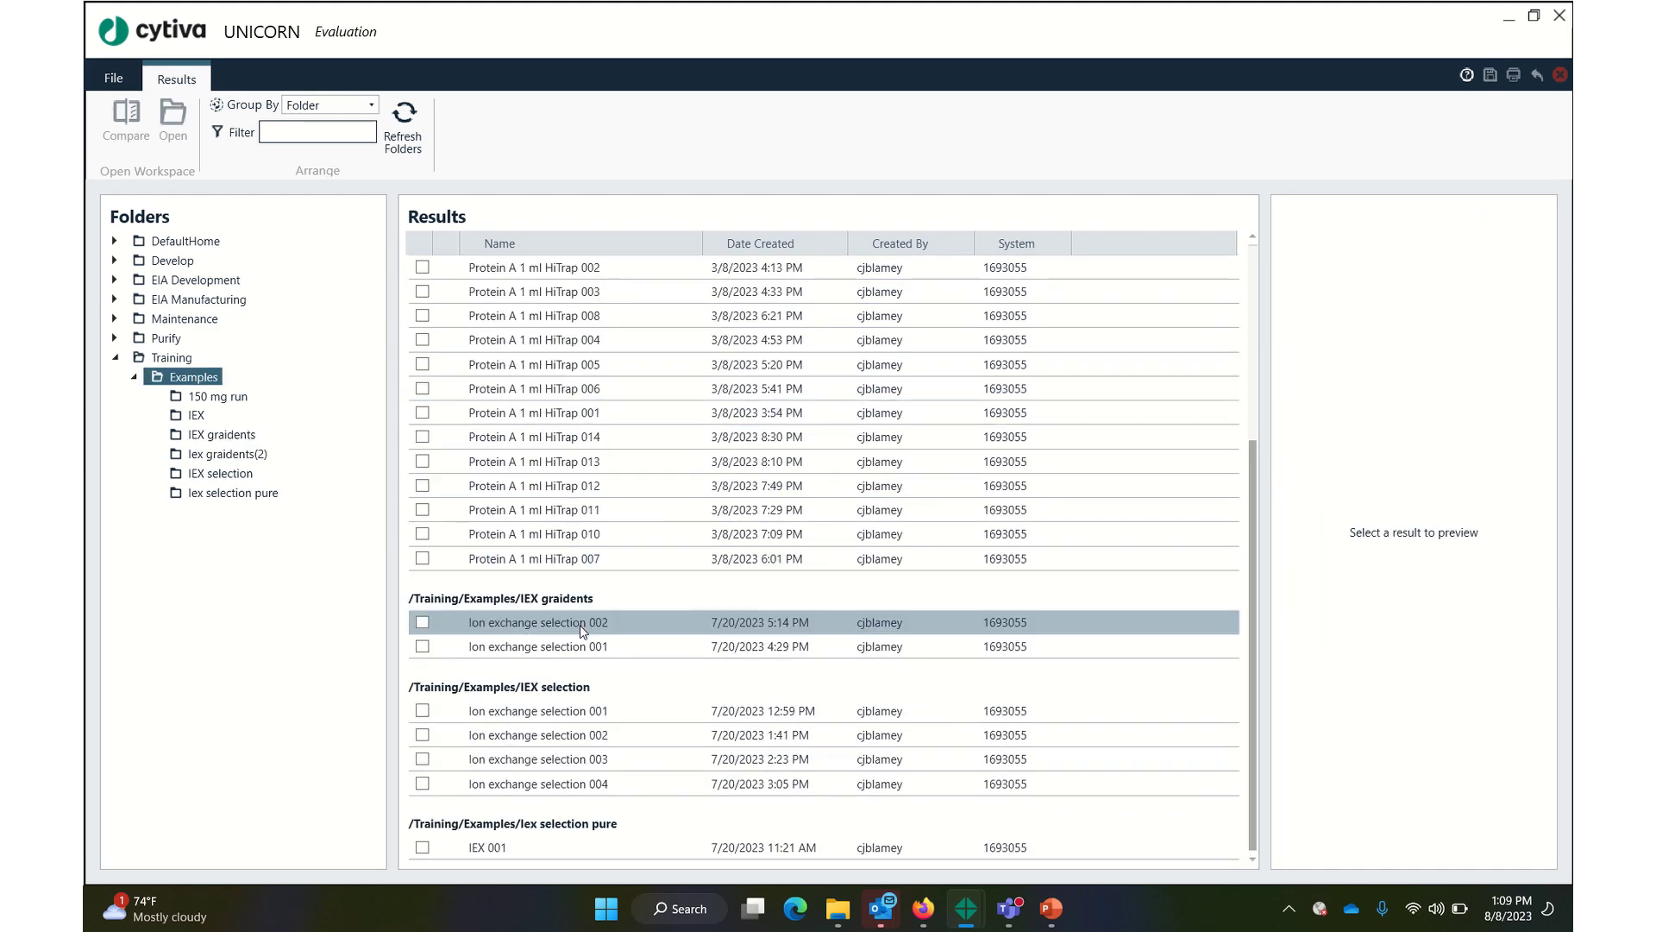
pyautogui.click(579, 624)
pyautogui.keyDown('ctrl'); pyautogui.click(581, 638); pyautogui.keyUp('ctrl')
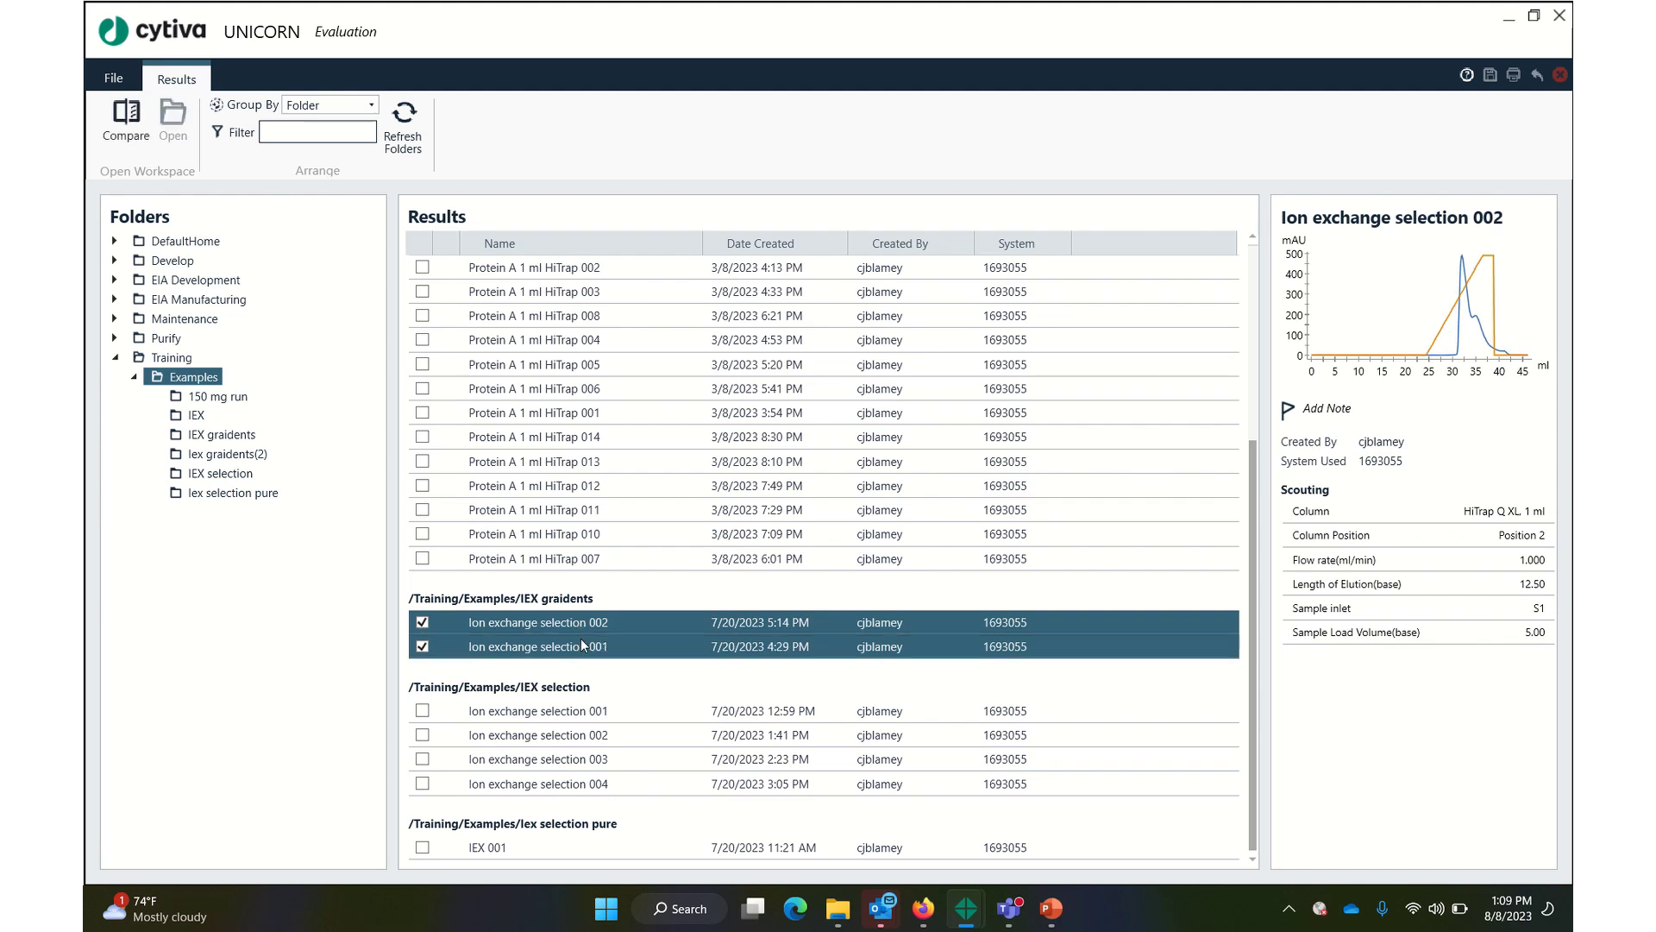
pyautogui.keyDown('ctrl'); pyautogui.click(584, 741); pyautogui.keyUp('ctrl')
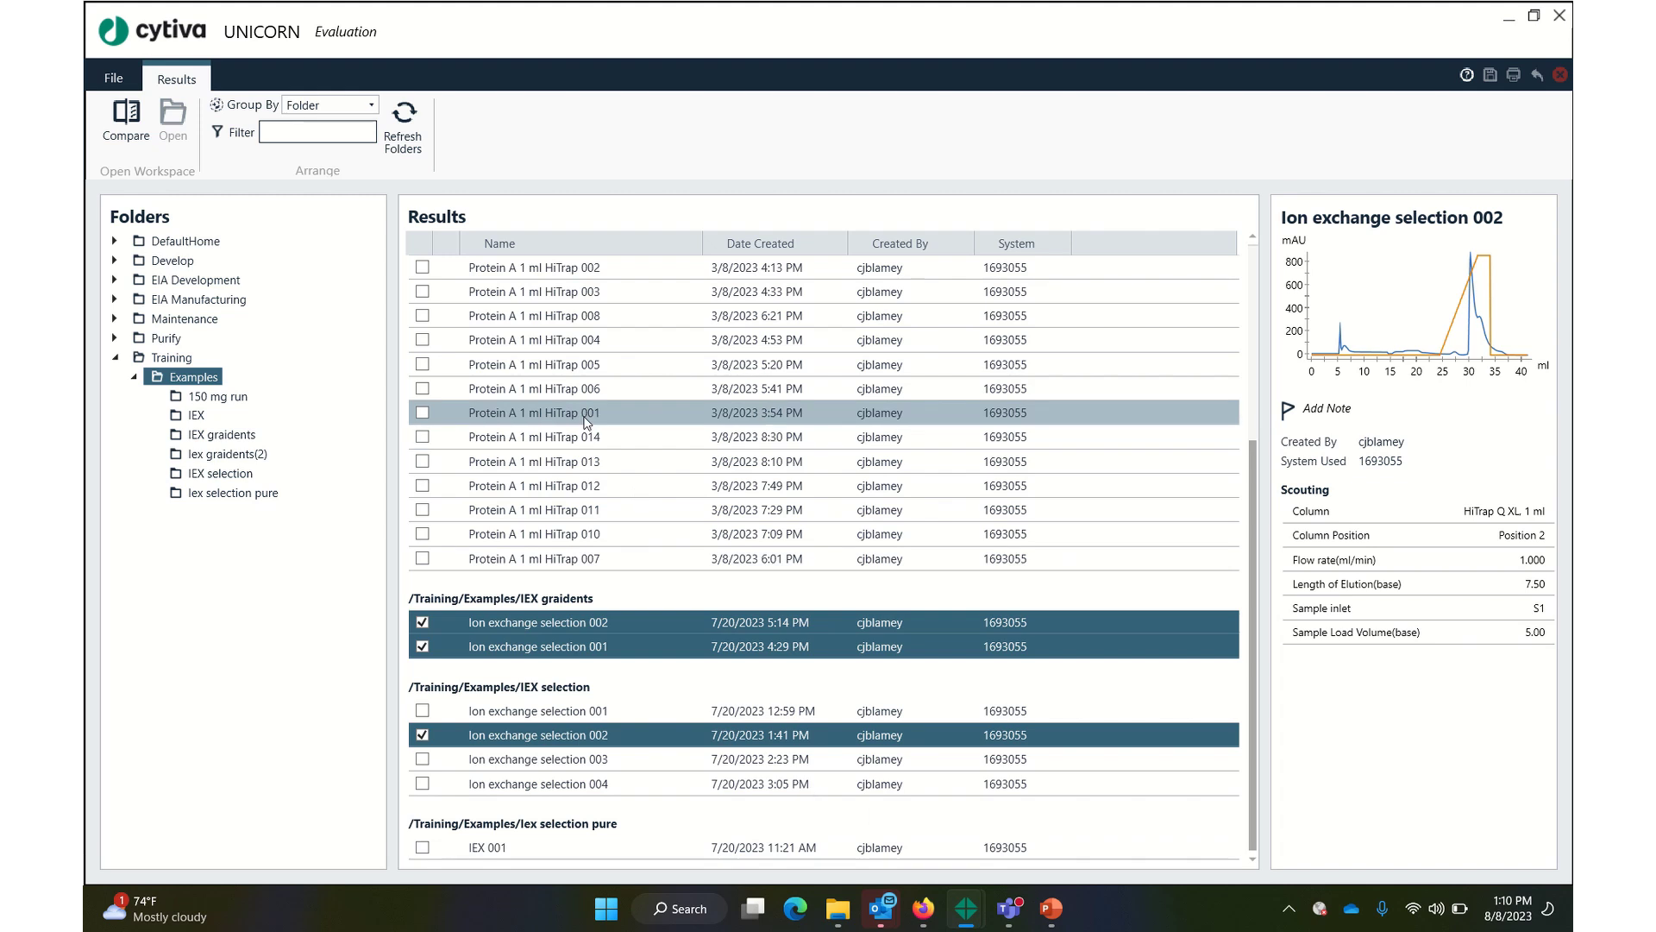
pyautogui.click(125, 119)
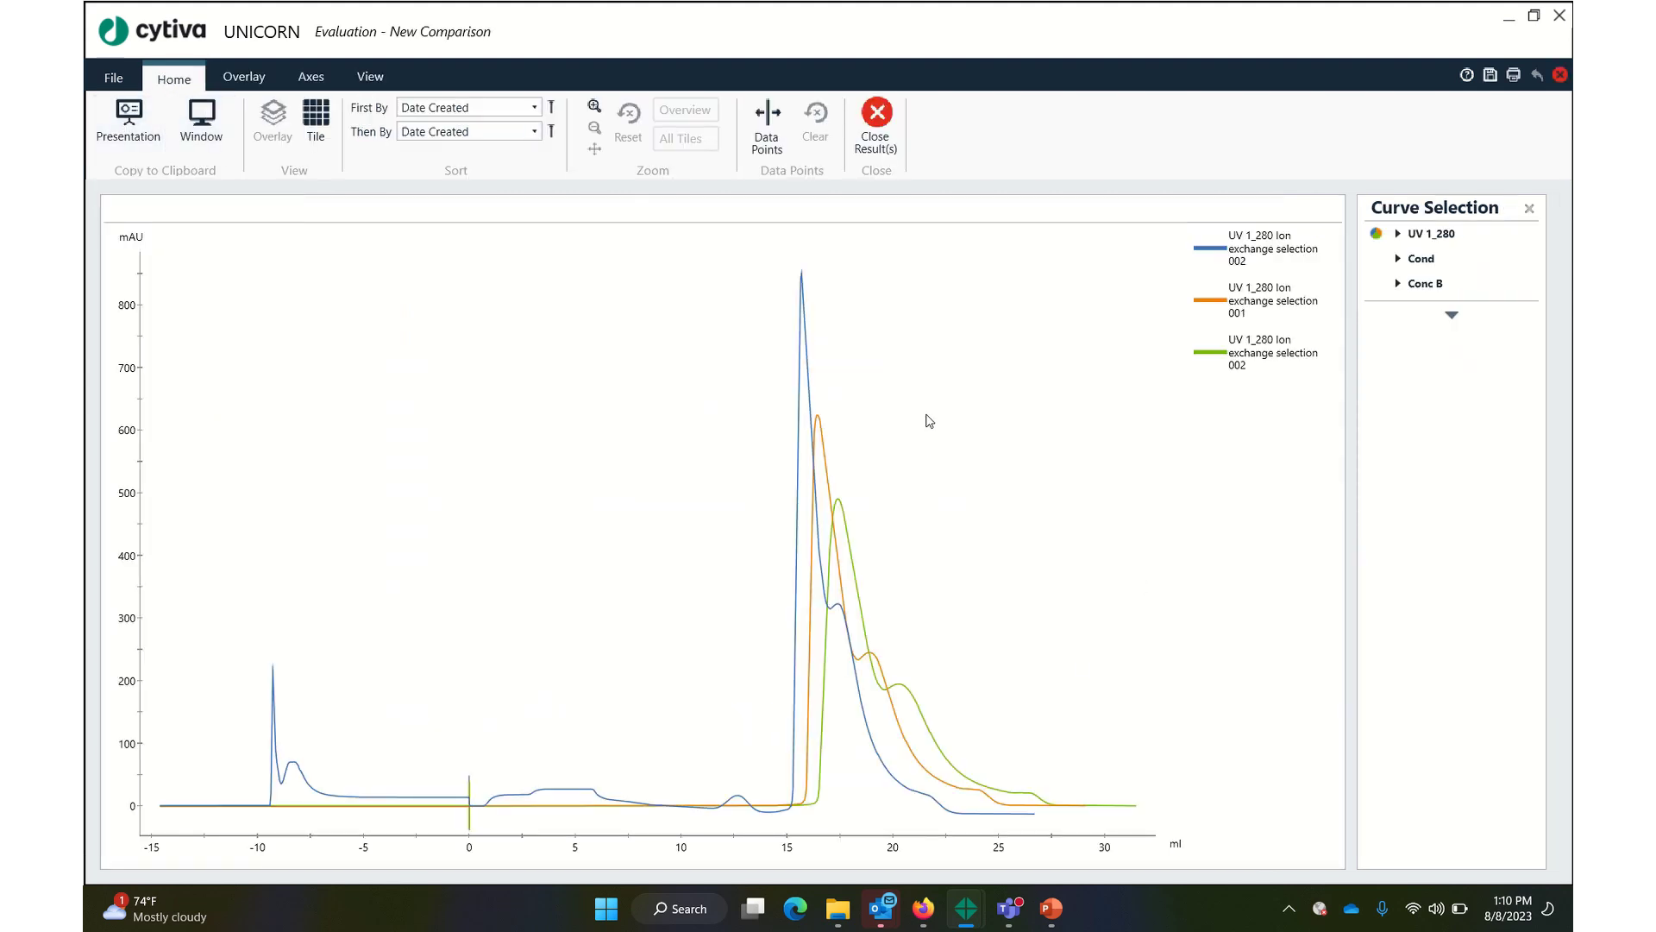
# Step: Overlay the Conc B gradient curves of all three results on the UV 1_280 comparison chart
pyautogui.click(1396, 283)
pyautogui.click(1419, 310)
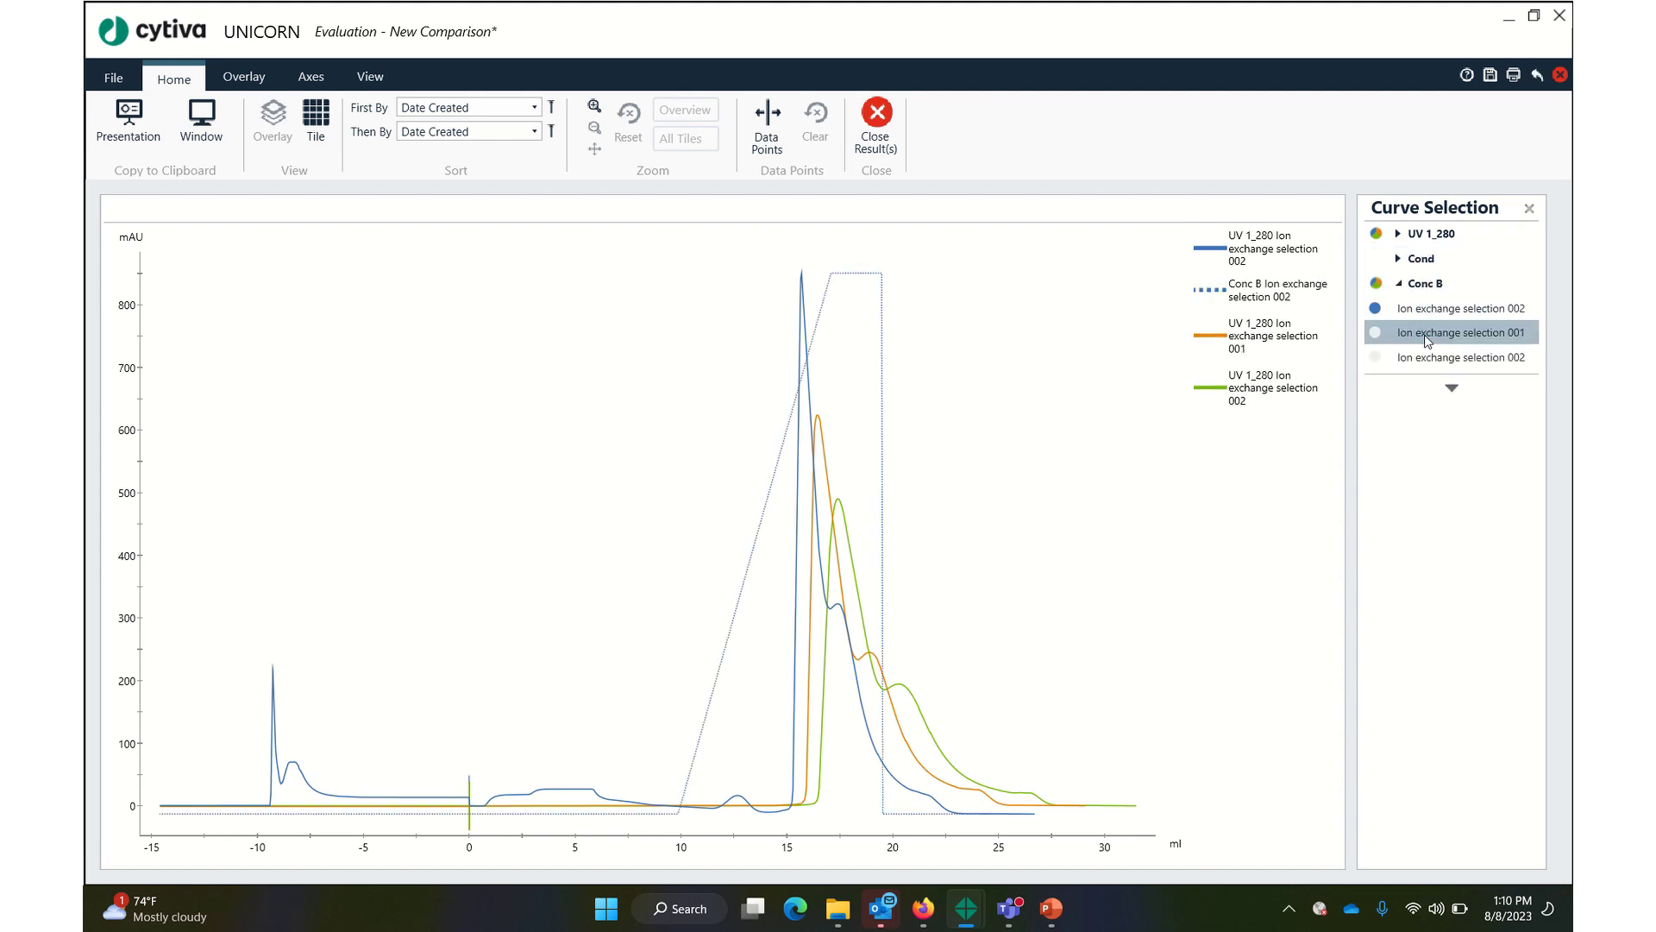
pyautogui.click(1424, 334)
pyautogui.click(1447, 359)
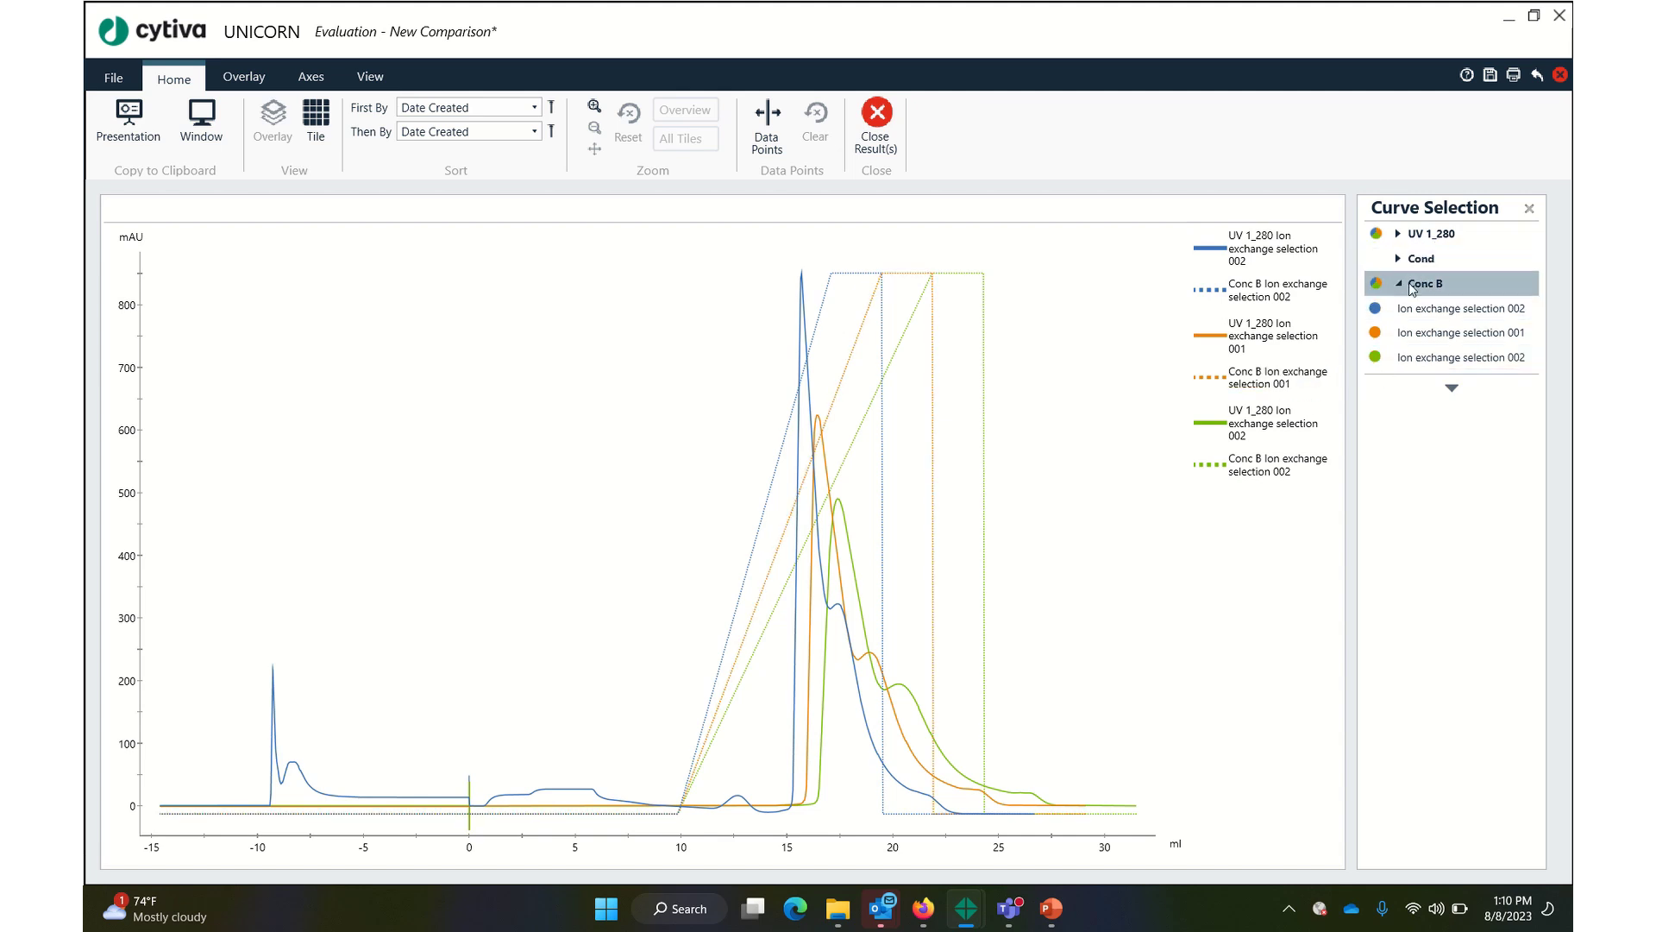
# Step: Hide the Conc B curves of all three results, leaving only the UV 1_280 curves displayed
pyautogui.click(1402, 307)
pyautogui.click(1415, 332)
pyautogui.click(1437, 351)
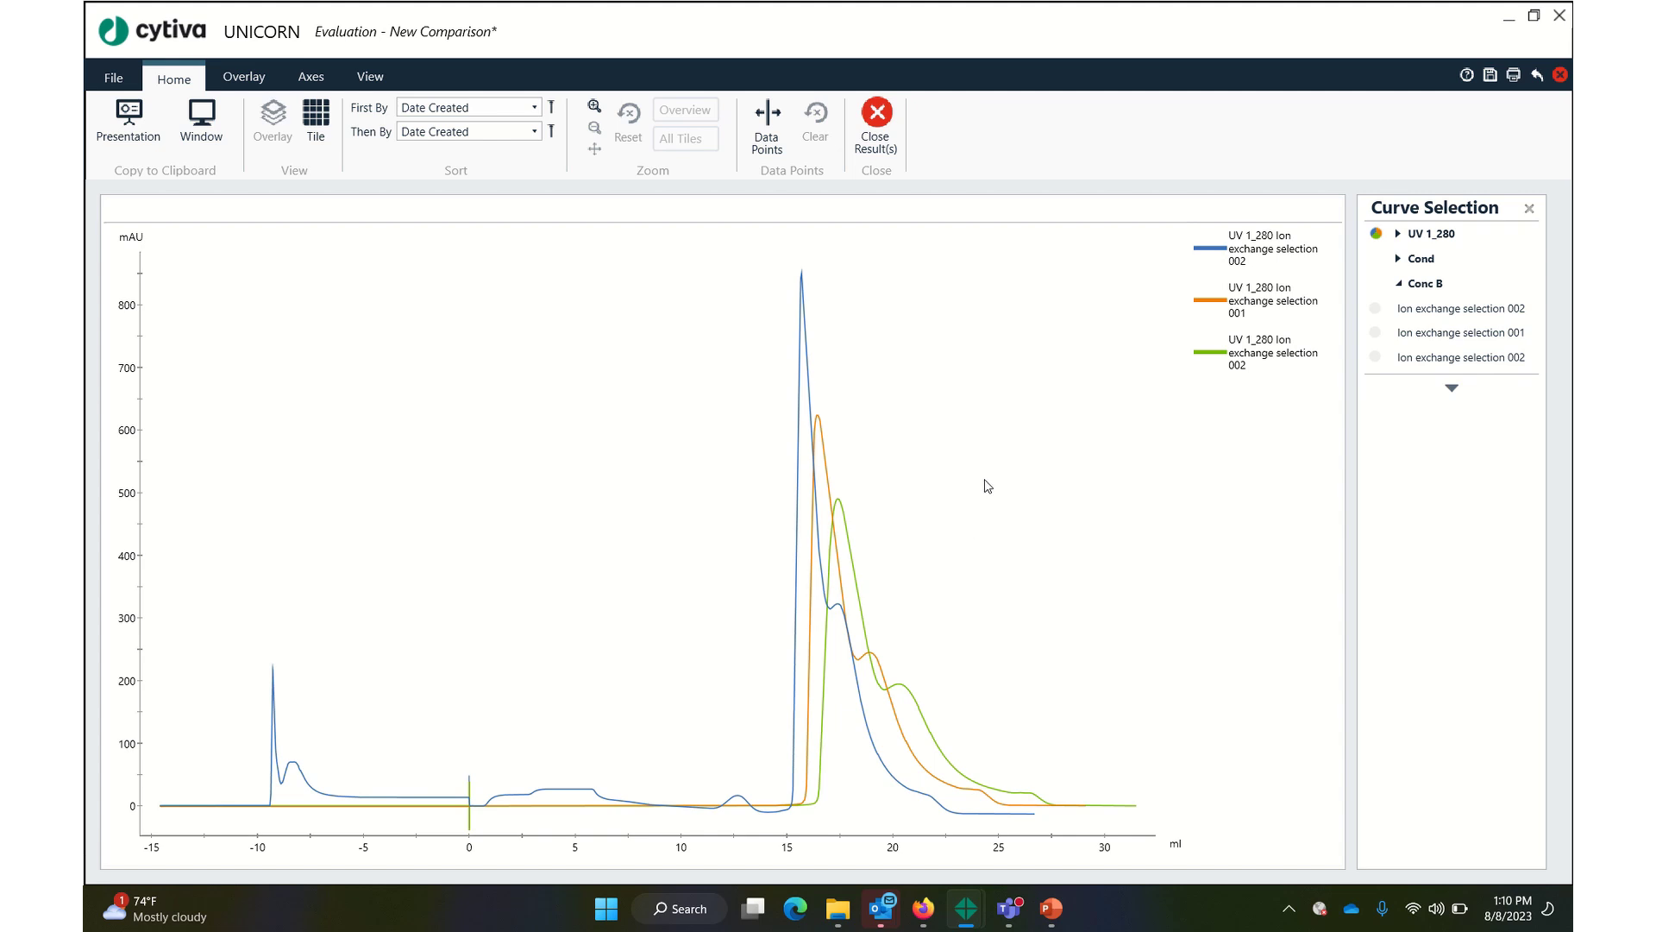
# Step: Turn on data points for the UV 1_280 comparison chart
pyautogui.click(769, 123)
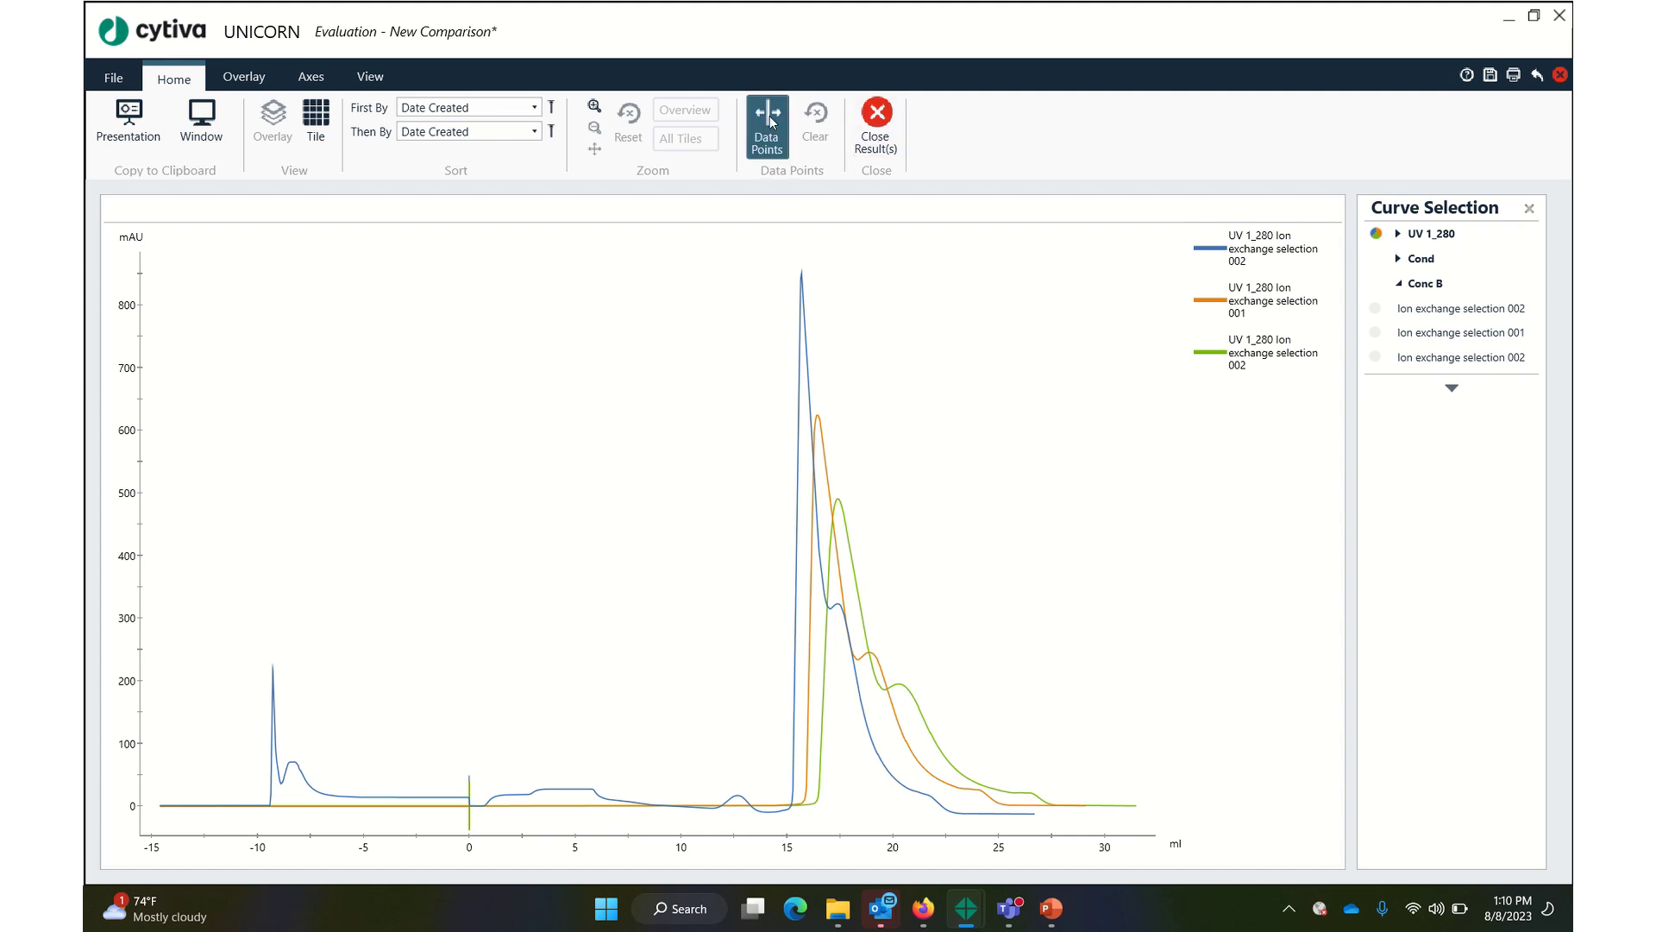